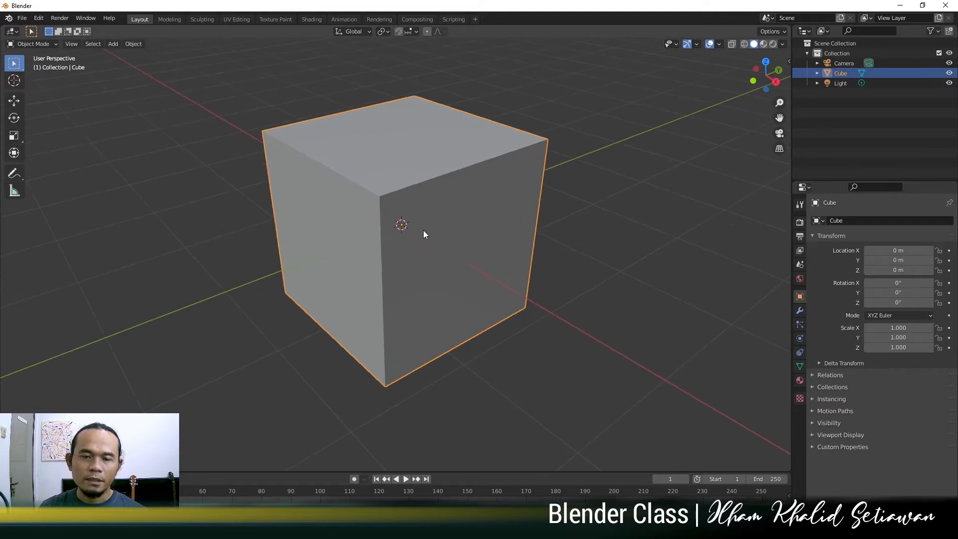
middle_drag(423, 231, 447, 232)
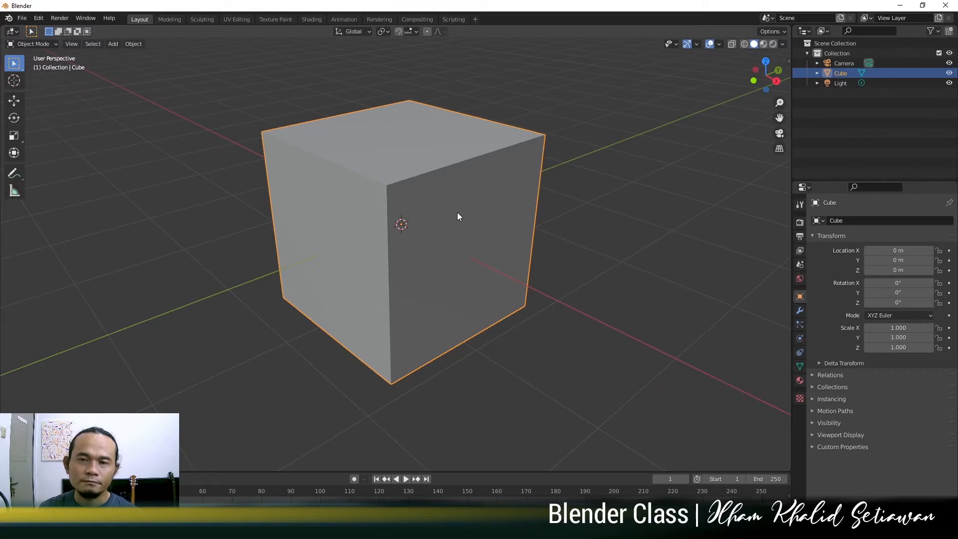
shift+middle_drag(457, 212, 432, 238)
scroll(432, 238, up, 1)
shift+middle_drag(465, 267, 470, 251)
scroll(470, 252, down, 1)
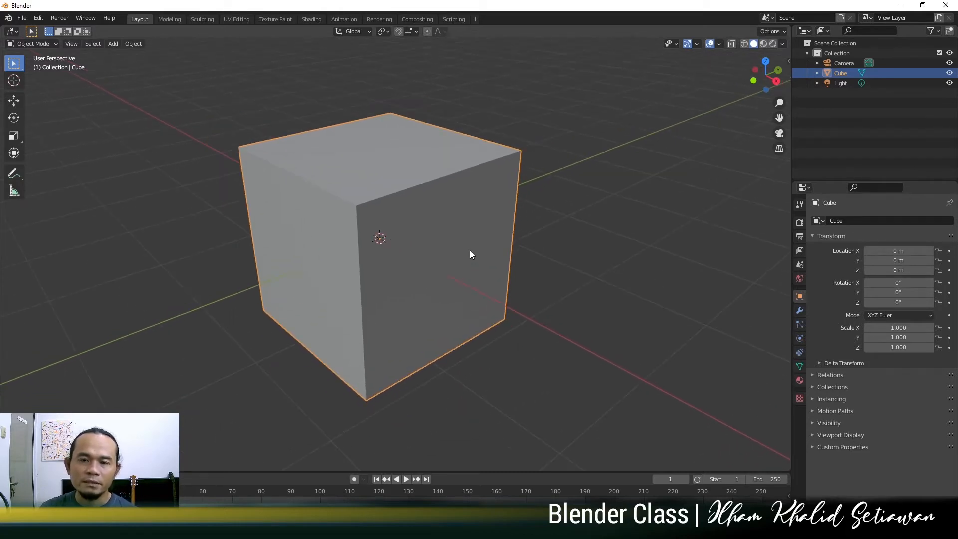
scroll(470, 251, up, 1)
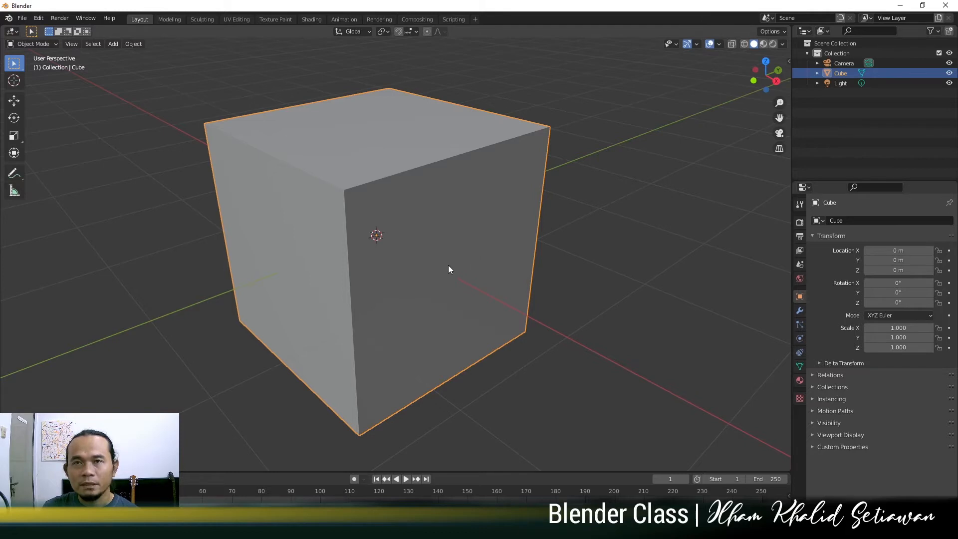
shift+middle_drag(448, 265, 457, 272)
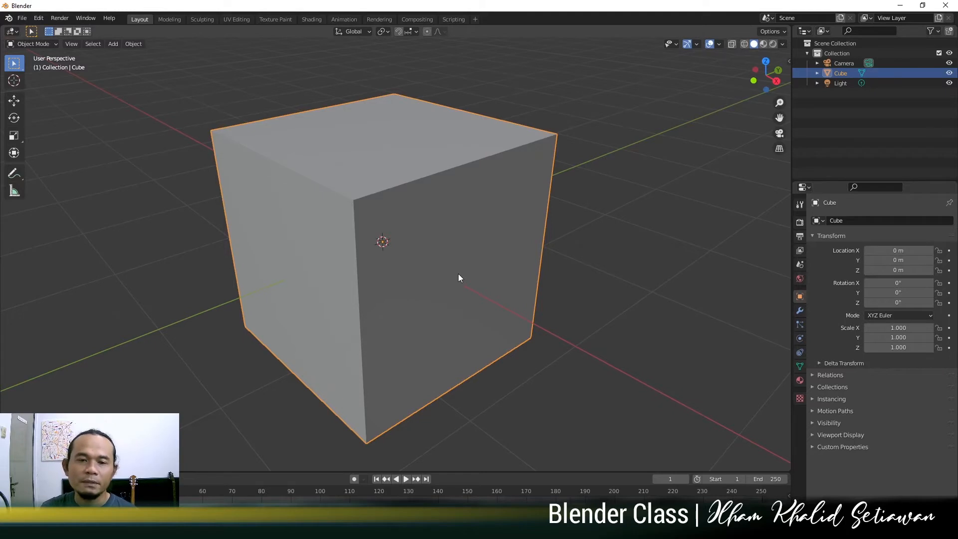
scroll(459, 278, down, 2)
middle_drag(460, 278, 452, 280)
scroll(452, 279, up, 1)
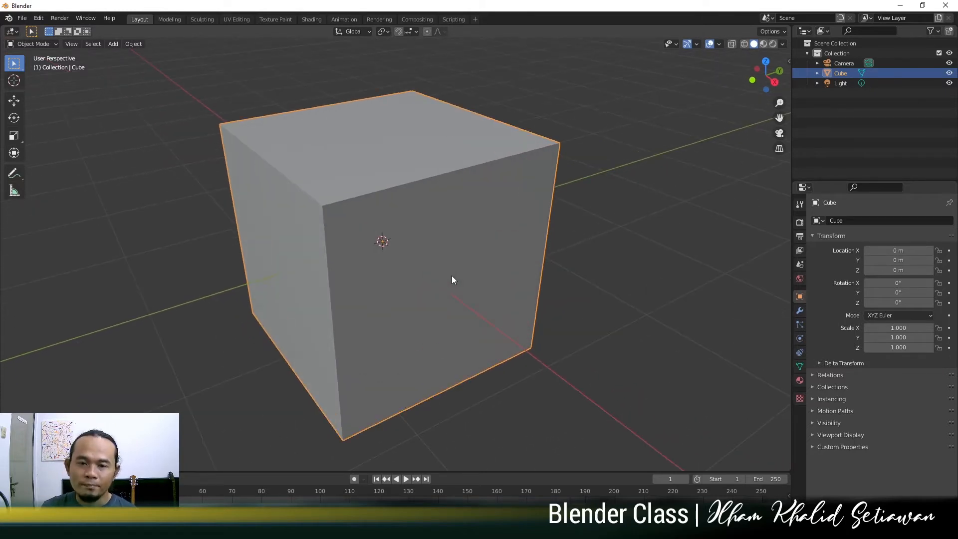
key(Tab)
key(Tab)
key(Tab)
key(Tab)
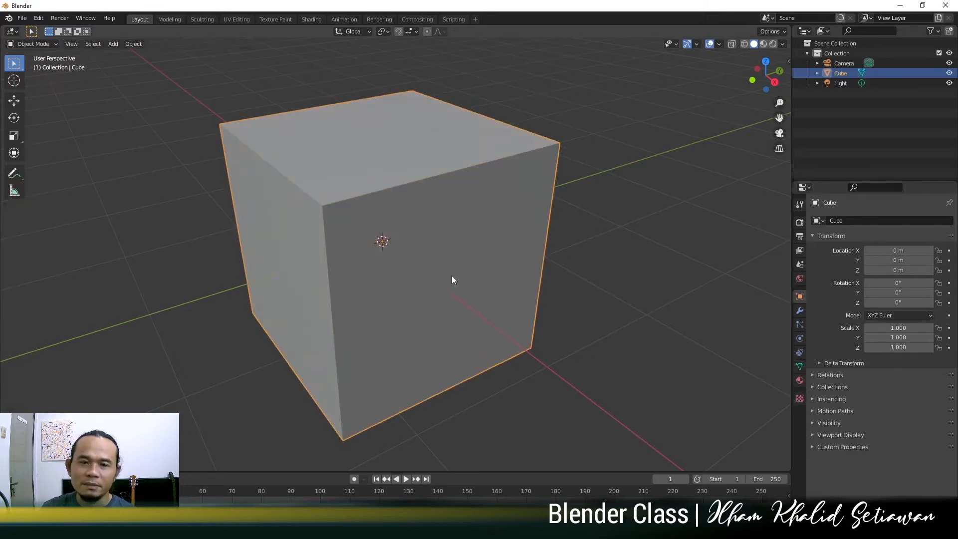
Step: In edge select mode, select only the cube's upper edge along its +X side and return to Object Mode
middle_drag(452, 280, 466, 169)
key(Tab)
key(alt+a)
key(2)
click(465, 168)
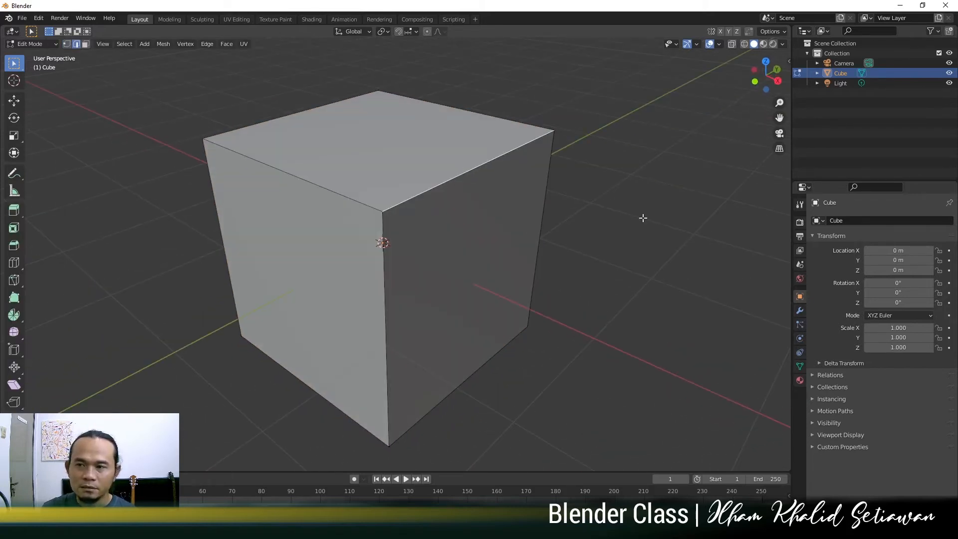
key(Tab)
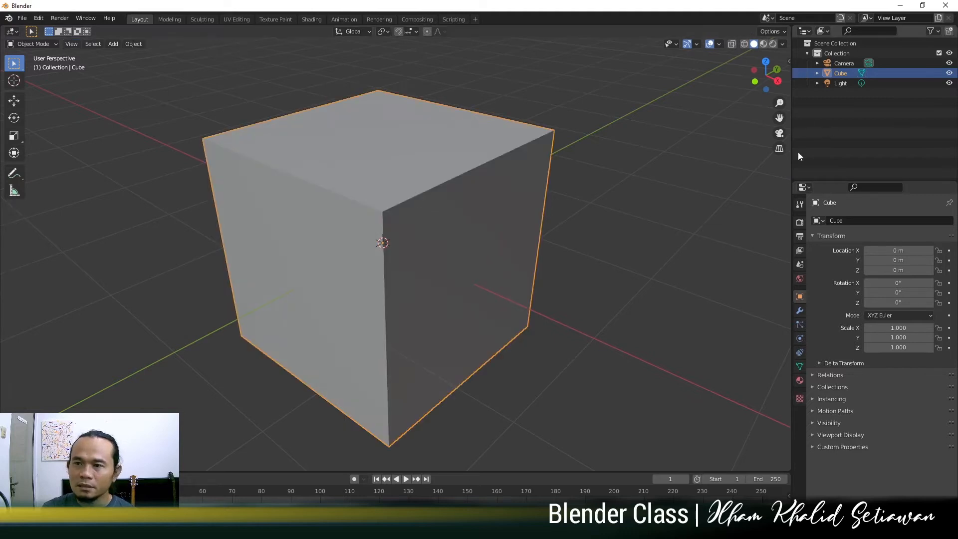
Step: Start the Shortcut VUr add-on's on-screen key display in the viewport and deselect the cube
key(n)
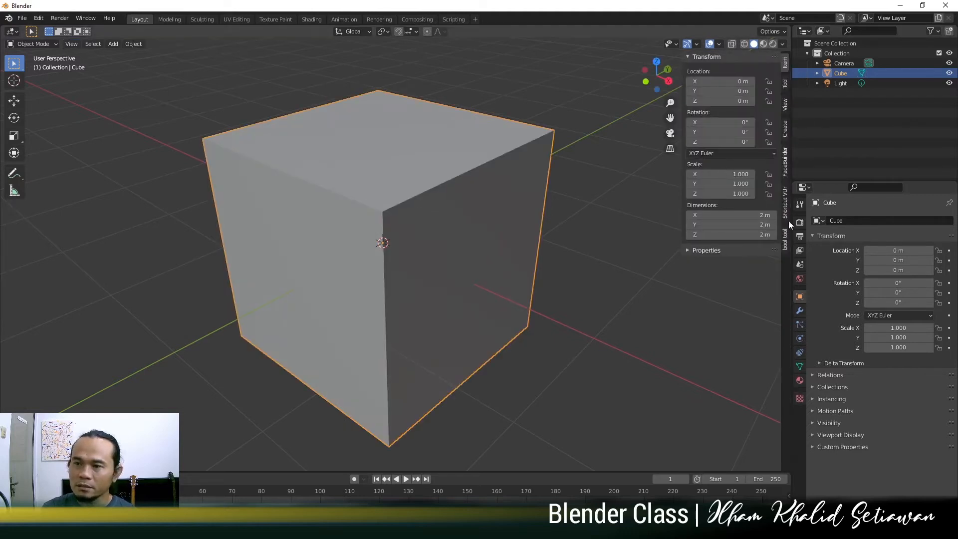
click(786, 205)
click(742, 70)
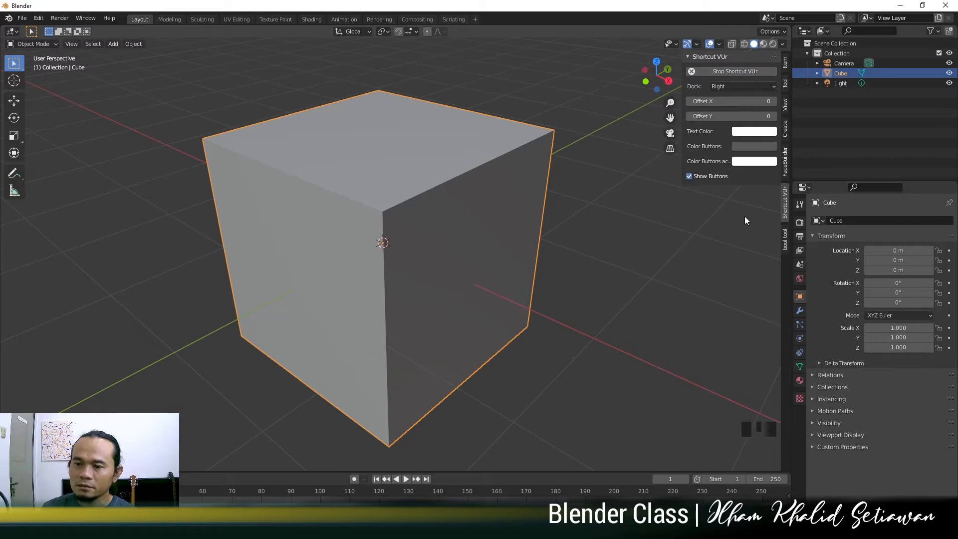
click(723, 310)
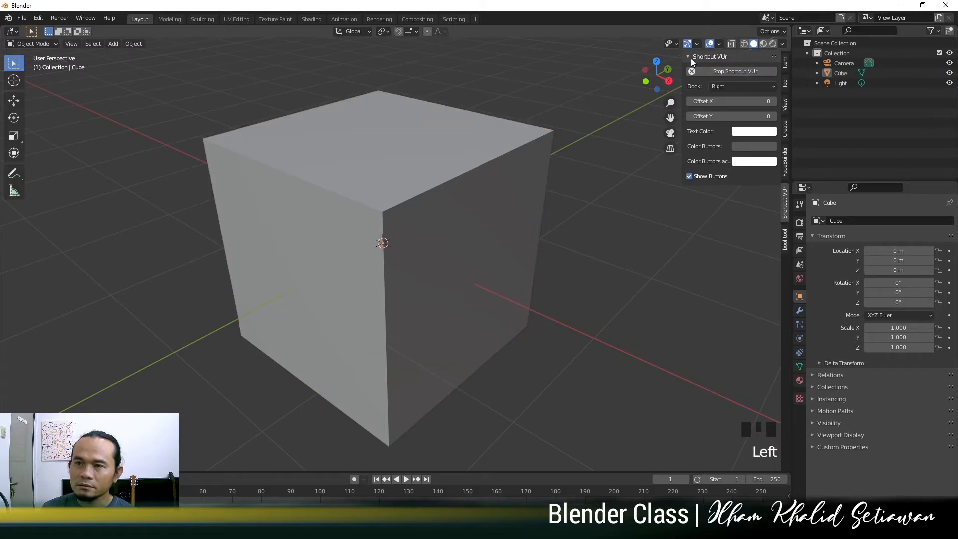
key(n)
Step: Bevel the cube's selected upper edge into a wide, flat chamfer and return to Object Mode
middle_drag(614, 262, 504, 235)
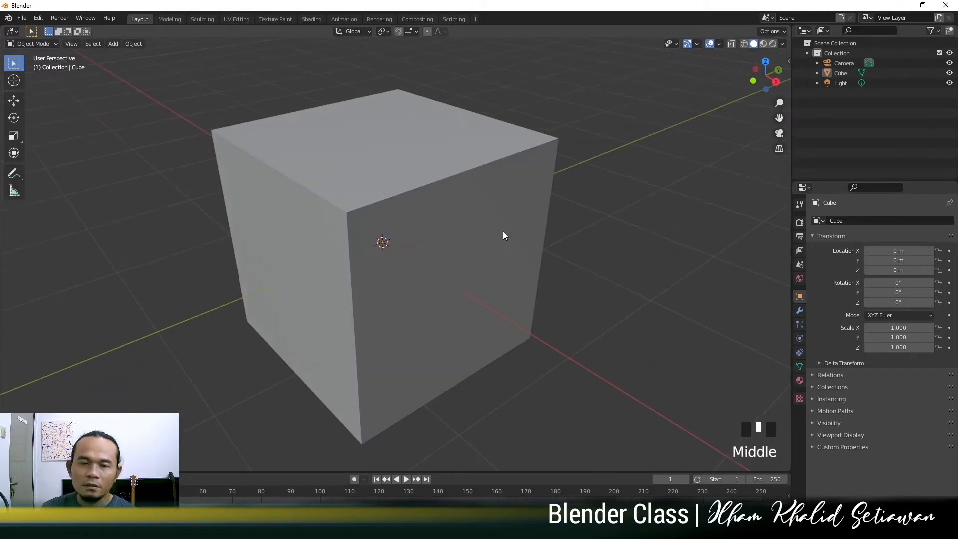
key(Tab)
key(ctrl+b)
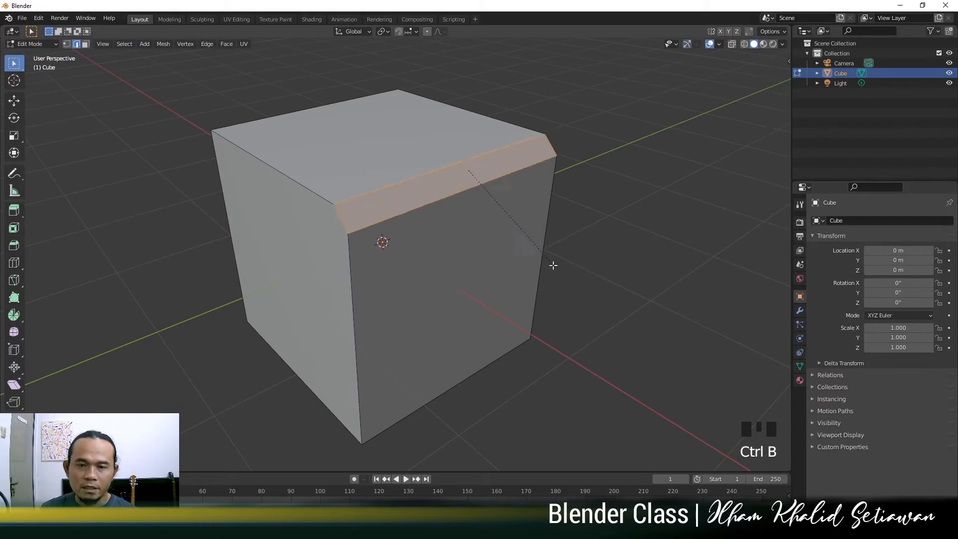
click(592, 323)
middle_drag(397, 274, 439, 259)
key(Tab)
middle_drag(496, 318, 495, 275)
Step: Select the whole chamfered cube mesh and apply a narrow bevel to all its edges
key(Tab)
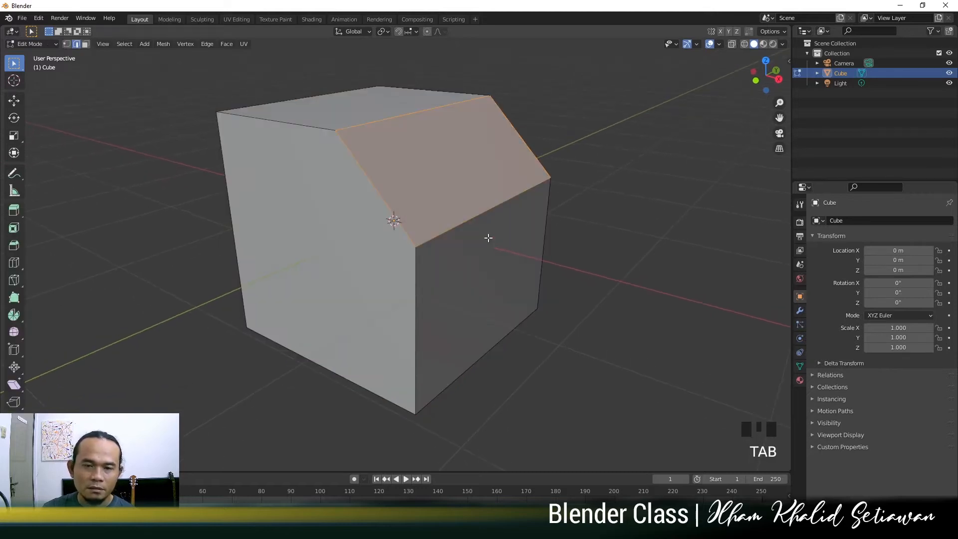
key(a)
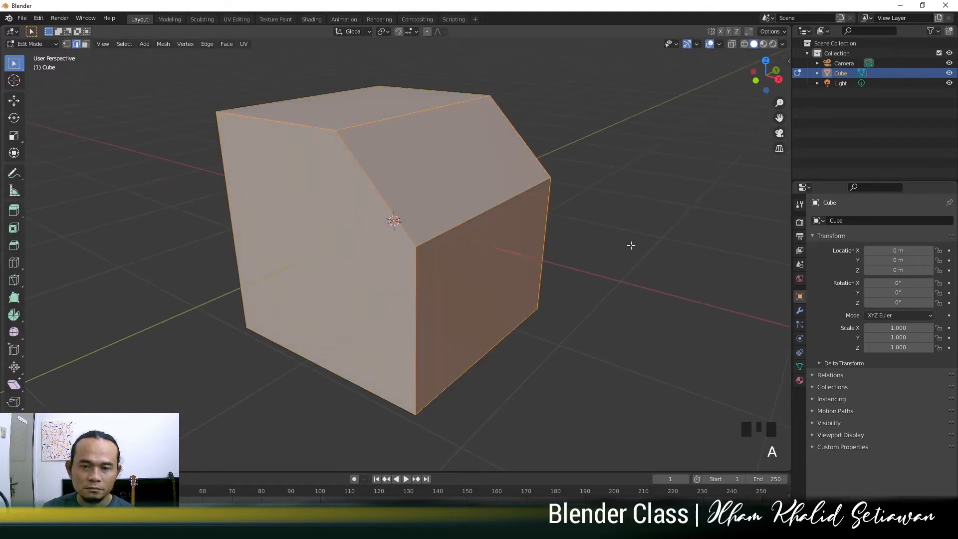
key(ctrl+b)
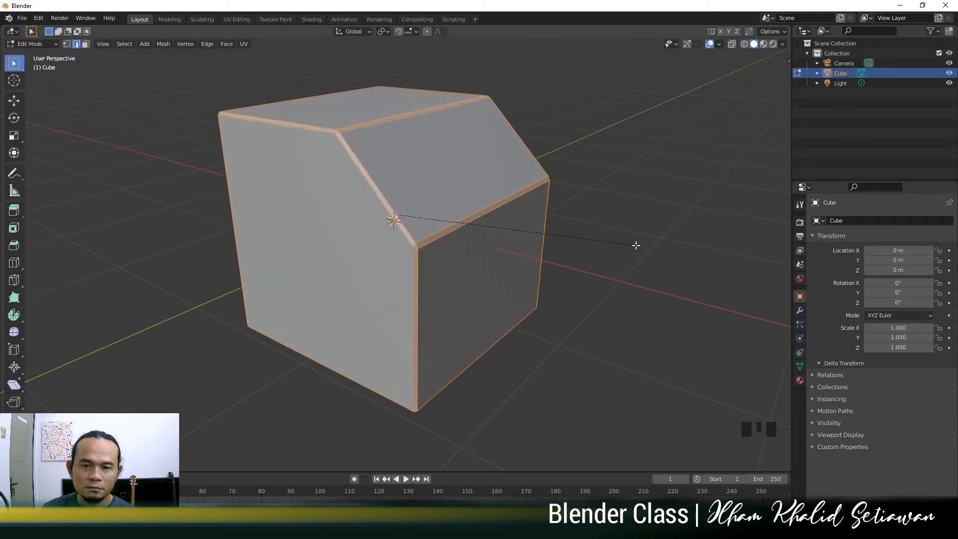
click(636, 245)
key(Tab)
middle_drag(624, 277, 528, 271)
scroll(460, 268, up, 4)
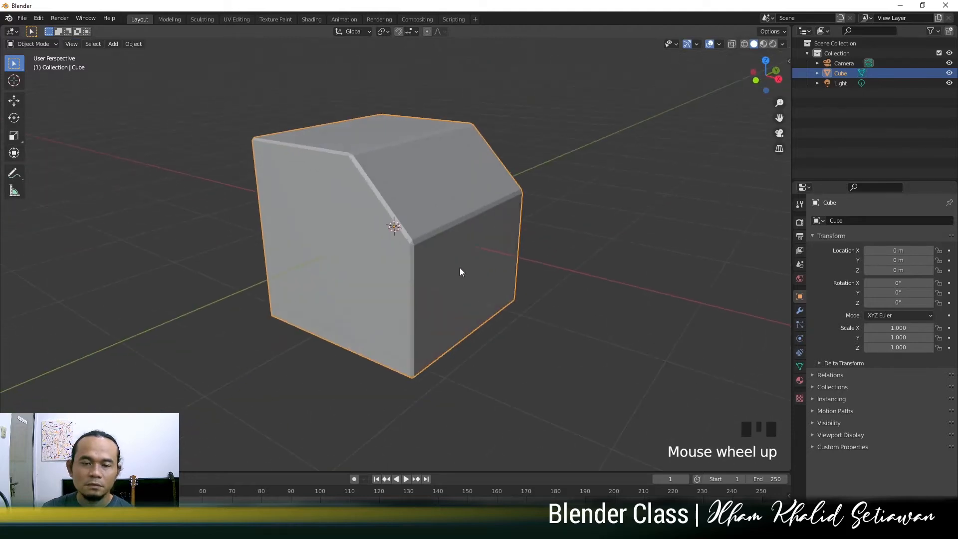
Step: Add a second cube and scale it uniformly to about 0.478
key(shift+a)
click(459, 266)
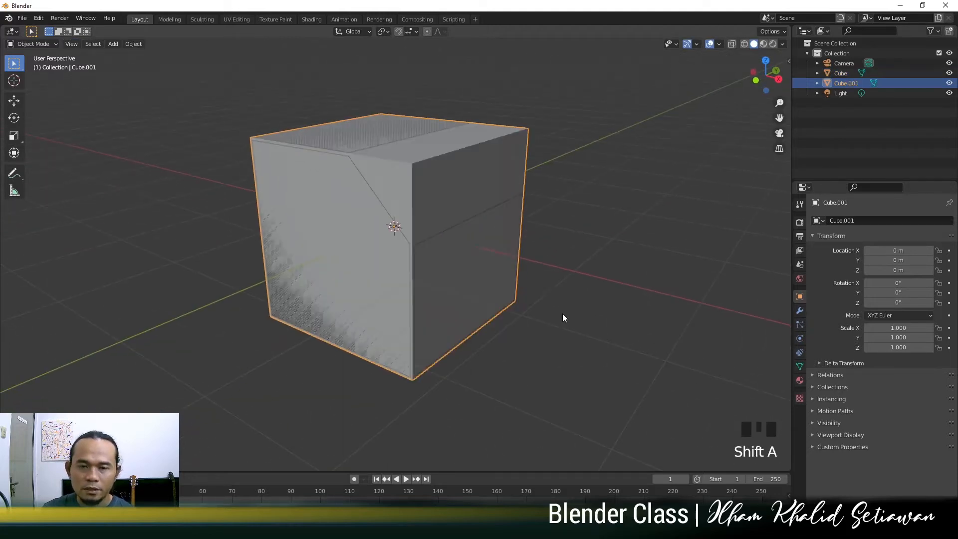
key(s)
click(504, 280)
Step: Move the small cube up to about 1.11 m on Z and to about 0.376 m on X
key(g)
key(z)
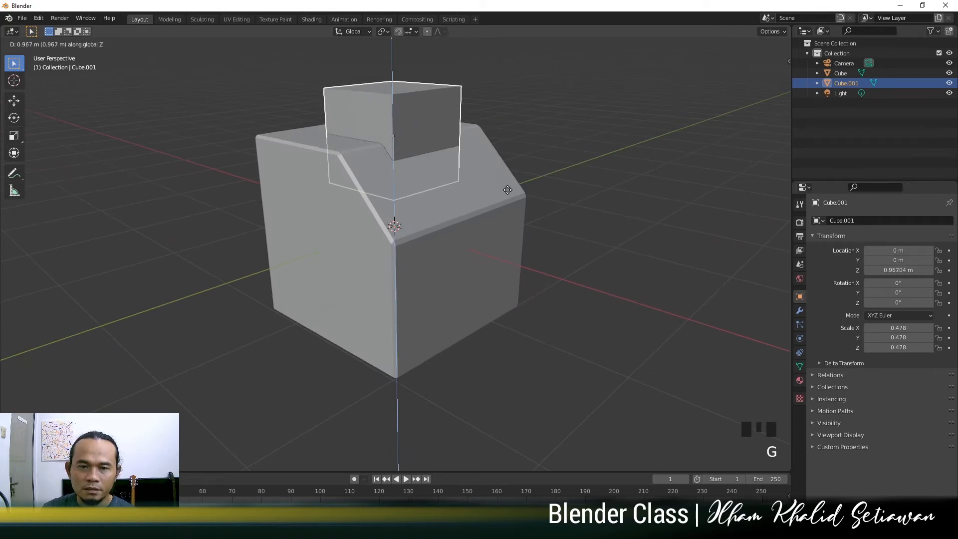
click(509, 178)
key(g)
key(x)
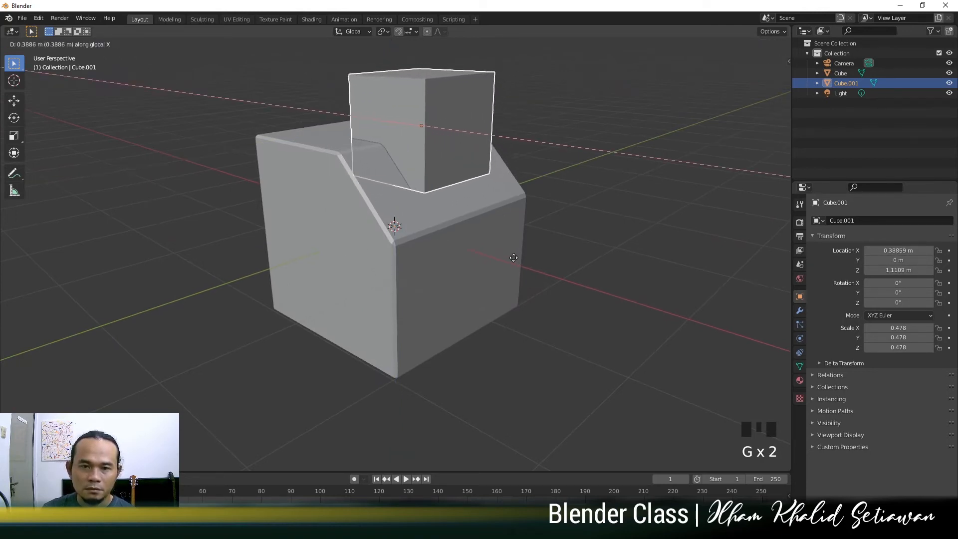
click(549, 278)
middle_click(550, 278)
Step: Round the small cube's two vertical edges on its -X side with a multi-segment bevel
key(Tab)
middle_drag(464, 180, 468, 156)
click(347, 129)
shift+click(351, 104)
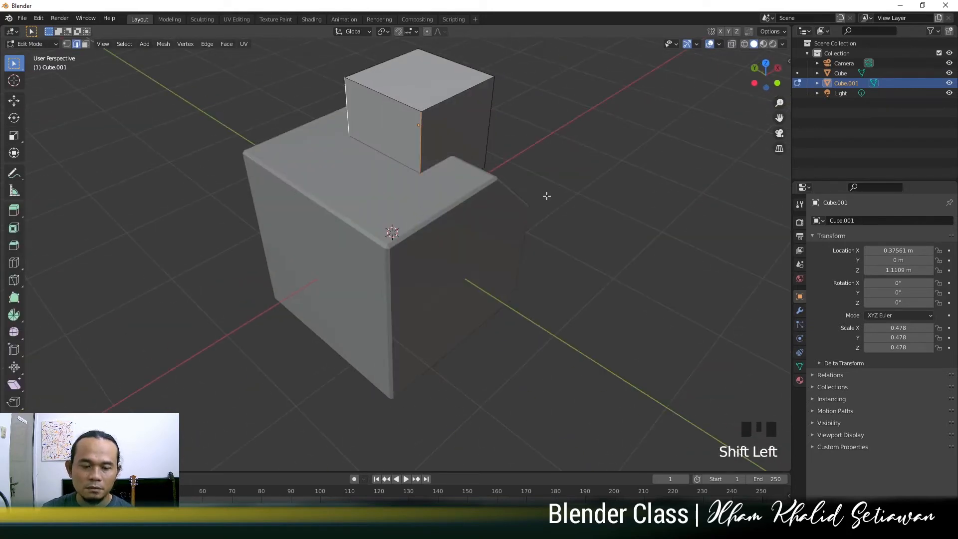
key(ctrl+b)
scroll(569, 205, up, 6)
click(569, 205)
key(Tab)
Step: Shade the rounded small cube smooth and enable Auto Smooth at 30° for its normals
right_click(497, 115)
click(498, 116)
mouse_move(498, 116)
middle_down()
mouse_move(637, 218)
mouse_move(829, 394)
middle_up()
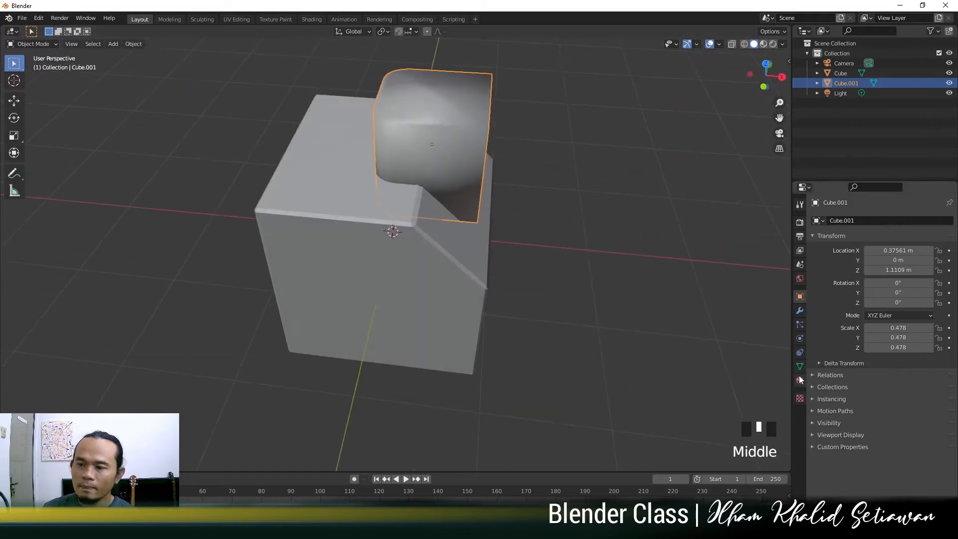
click(800, 366)
click(815, 392)
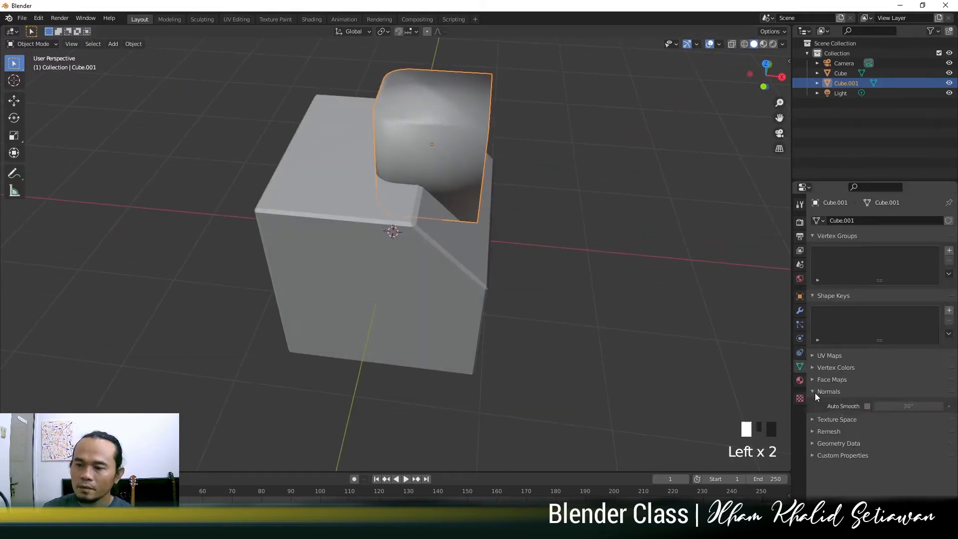
click(867, 405)
middle_drag(708, 349, 614, 325)
Step: Select the small rounded cube with the large chamfered cube as the active object, and show the Bool Tool sidebar section
click(614, 325)
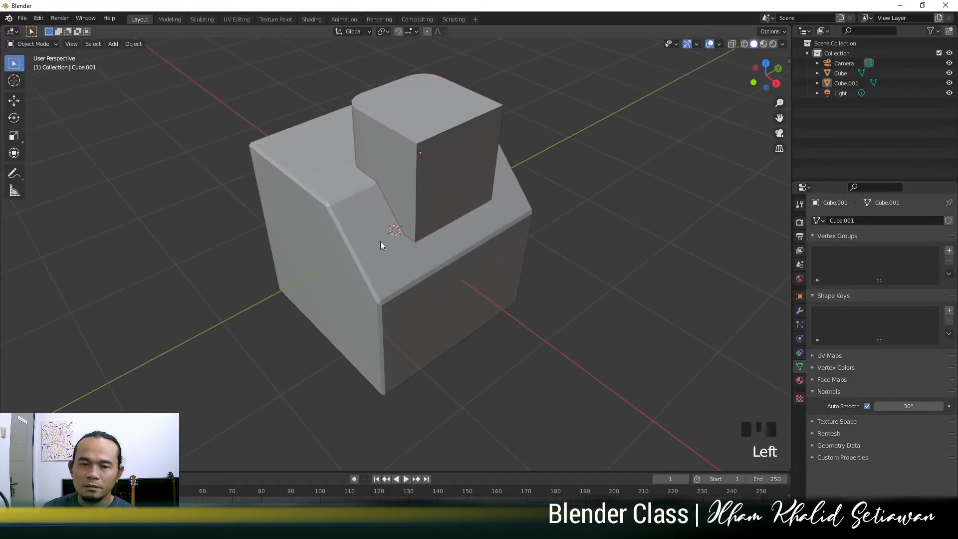
click(465, 248)
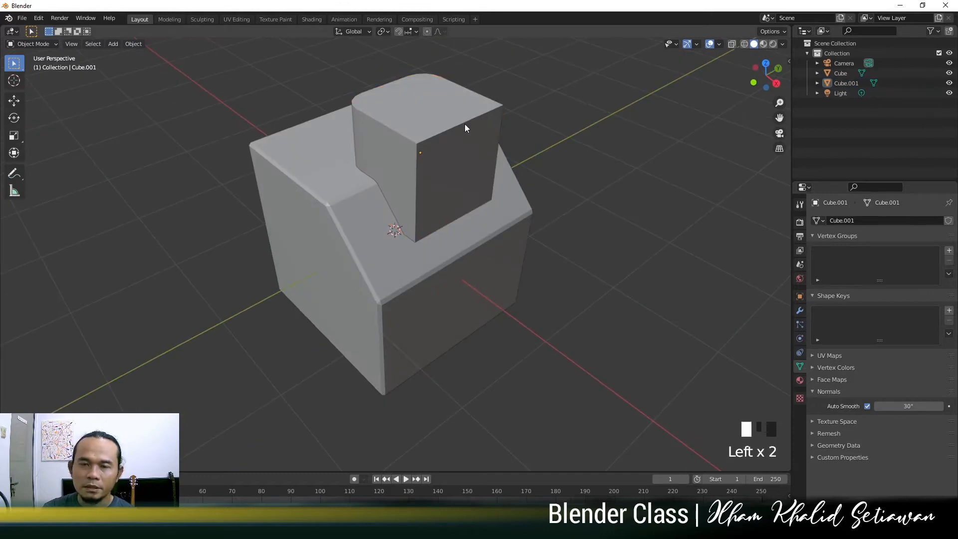
shift+click(496, 252)
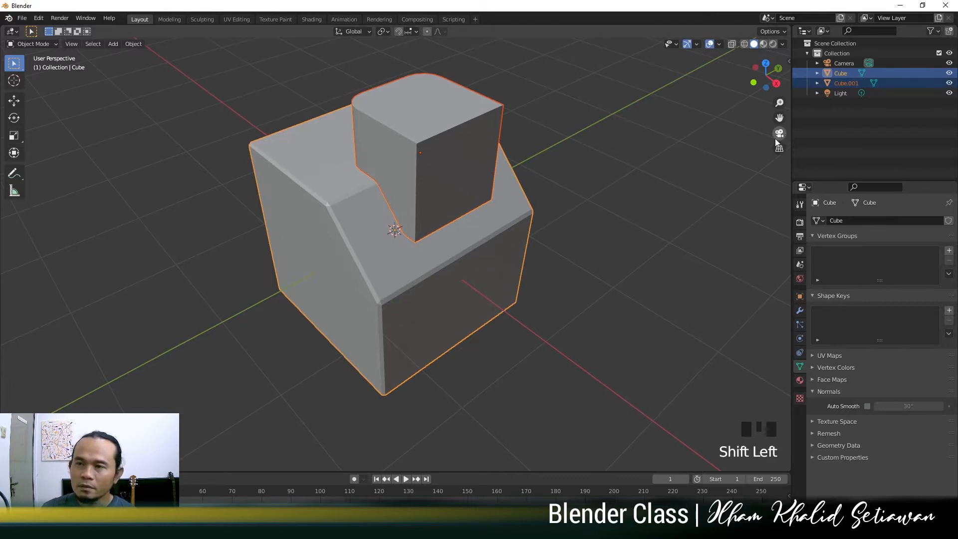
key(n)
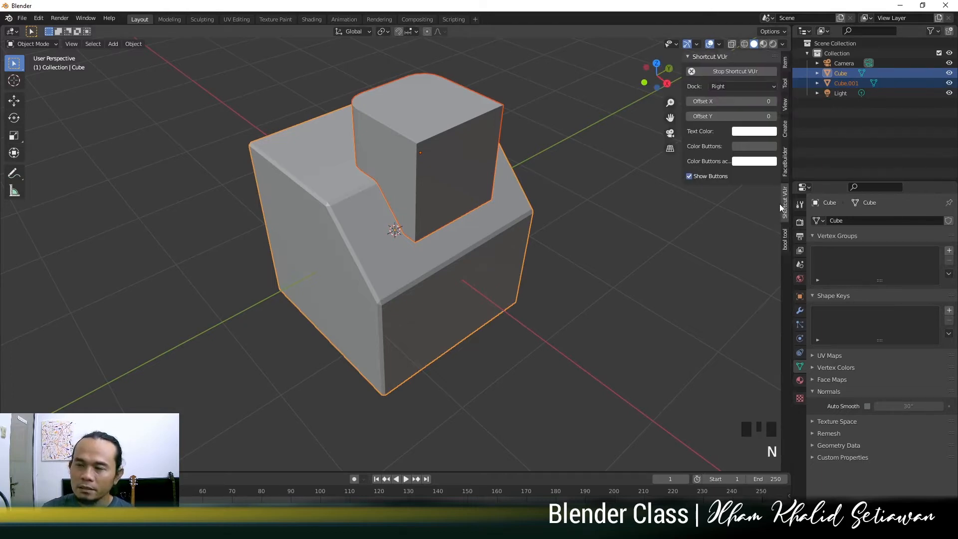
shift+middle_drag(733, 233, 707, 233)
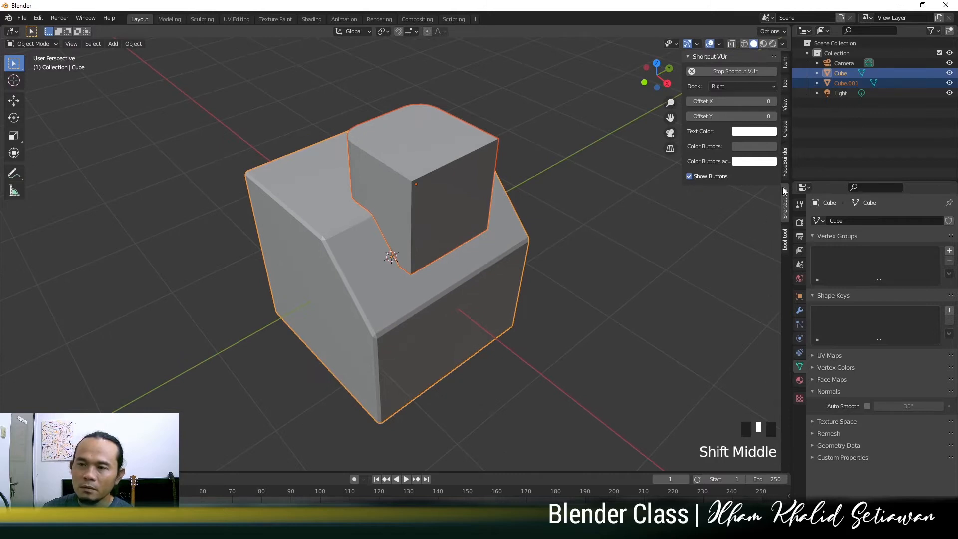
click(596, 250)
click(453, 163)
shift+click(468, 287)
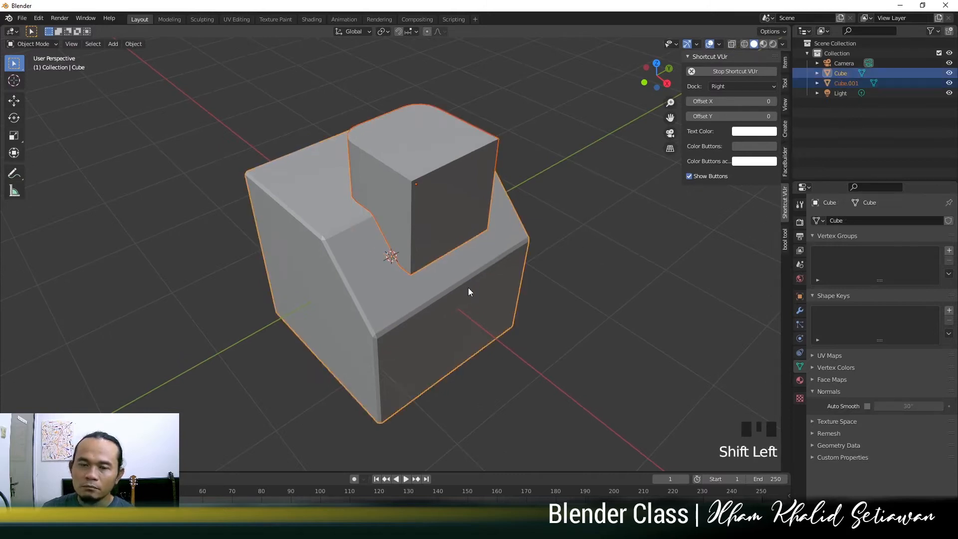
click(786, 240)
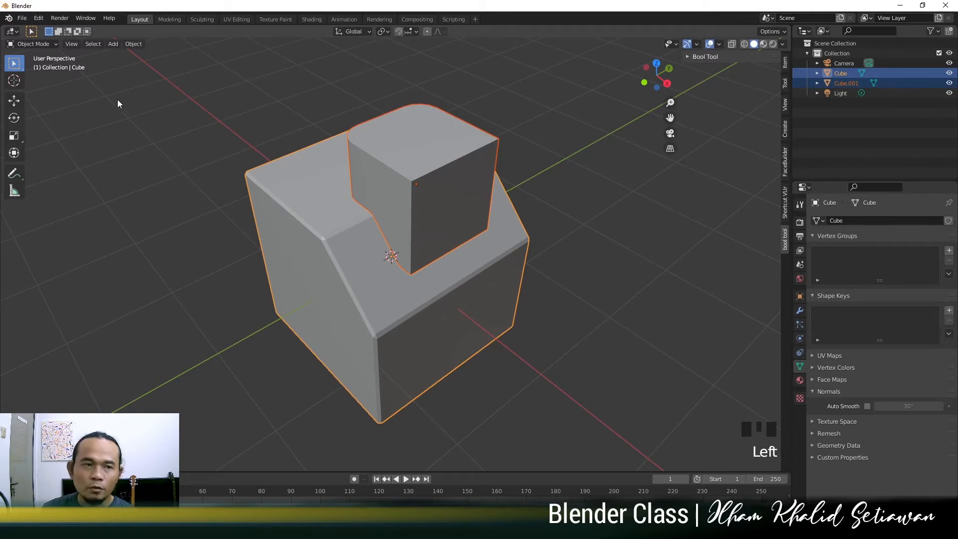
Step: Find the Bool Tool add-on in the preferences by searching "boo", and review its details and tab name setting
click(598, 266)
click(430, 191)
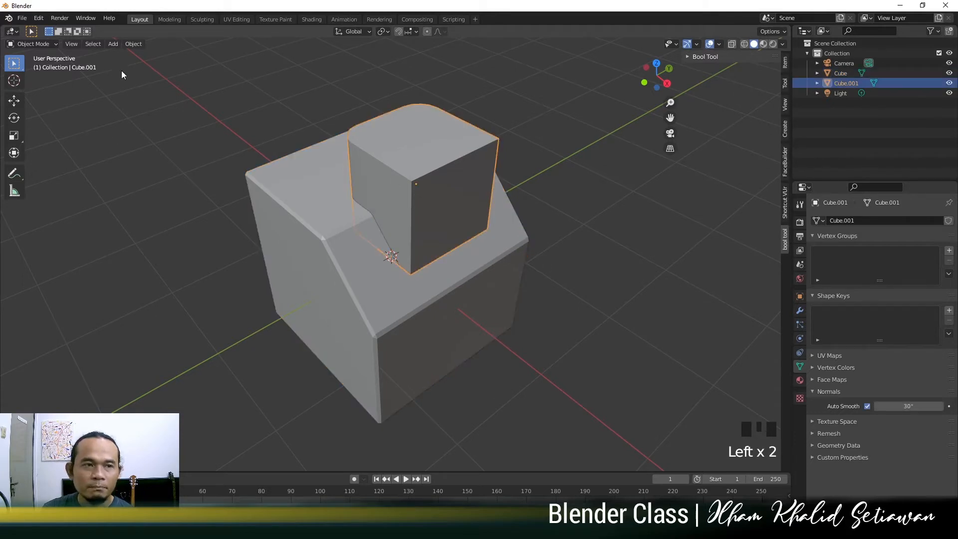
click(48, 20)
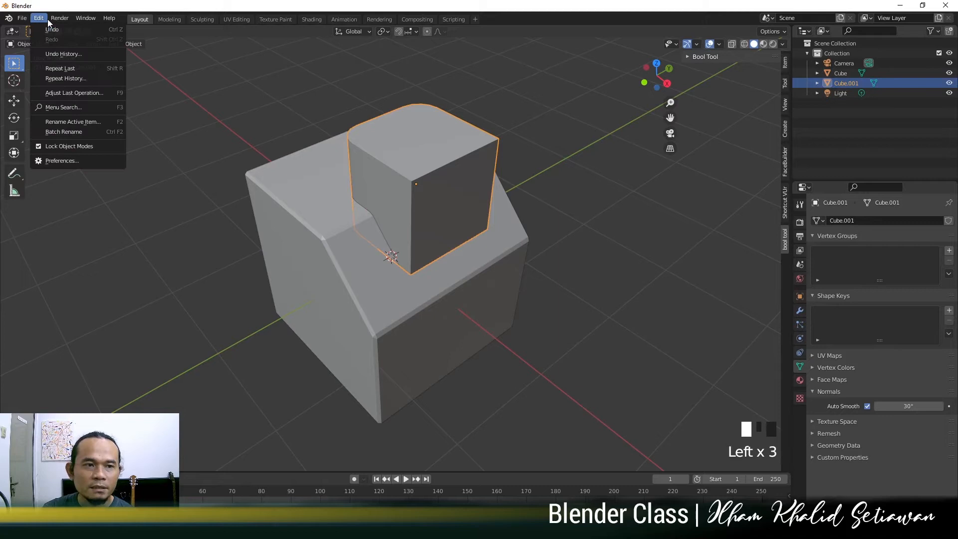
click(74, 163)
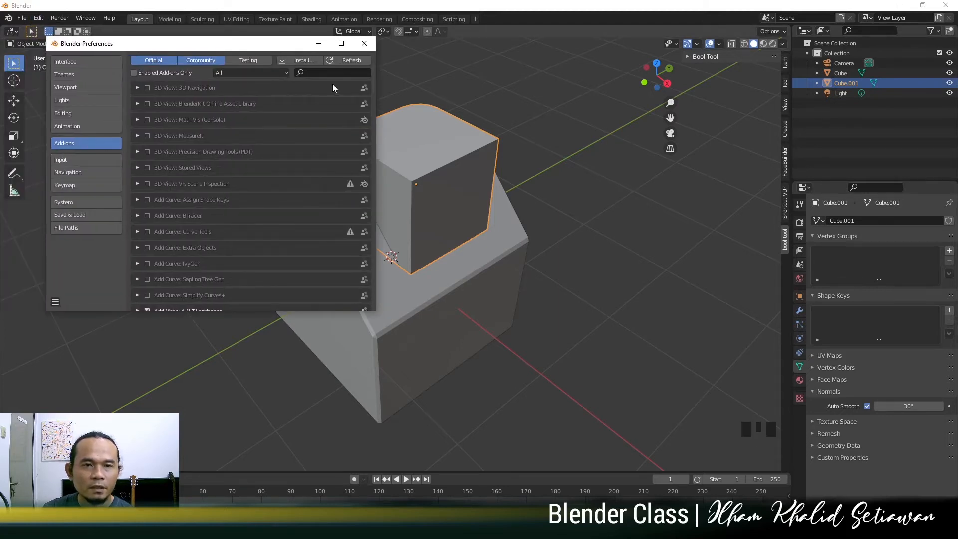
click(330, 72)
text(boo)
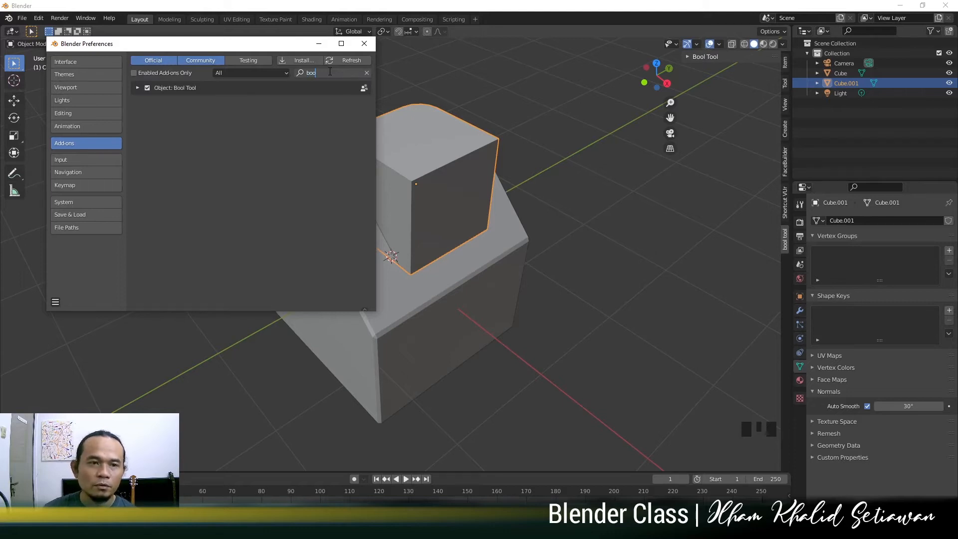
click(136, 89)
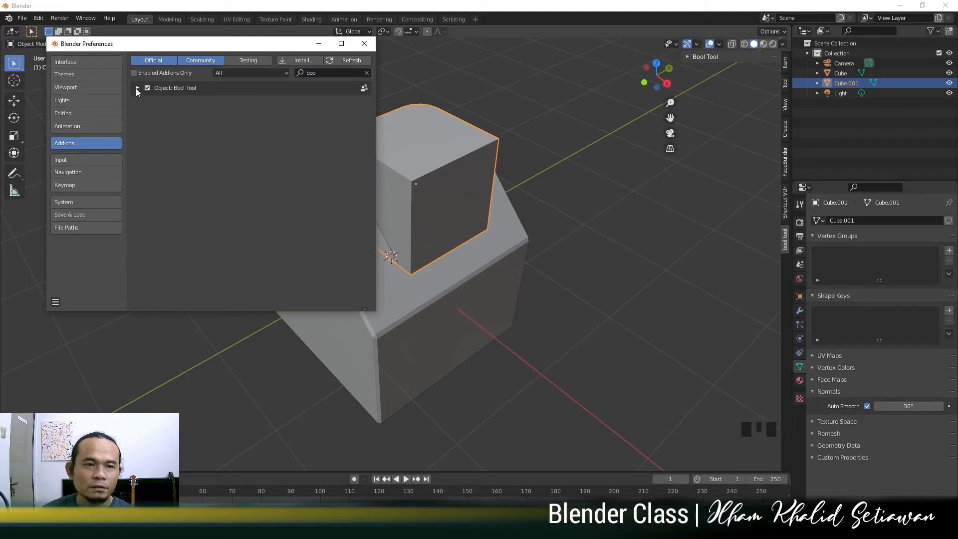
click(137, 89)
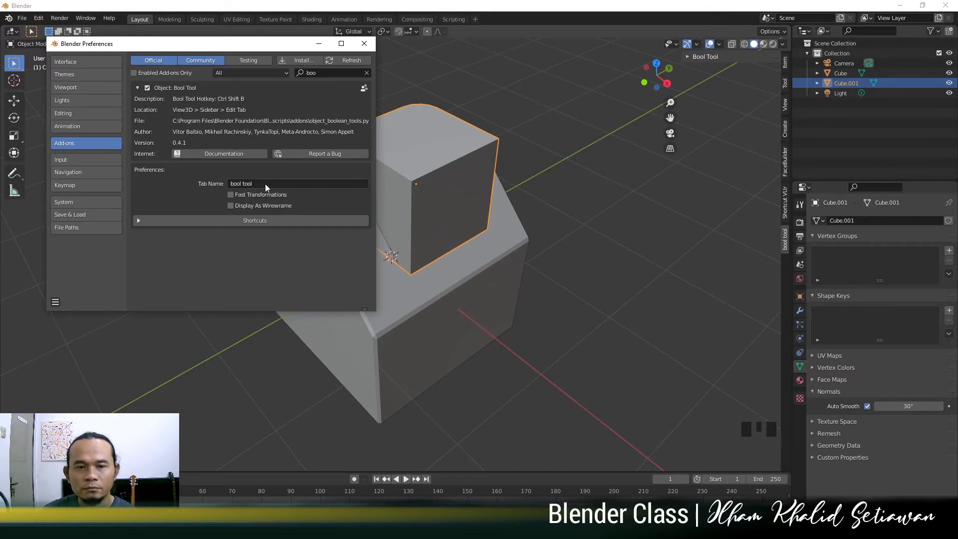
click(364, 44)
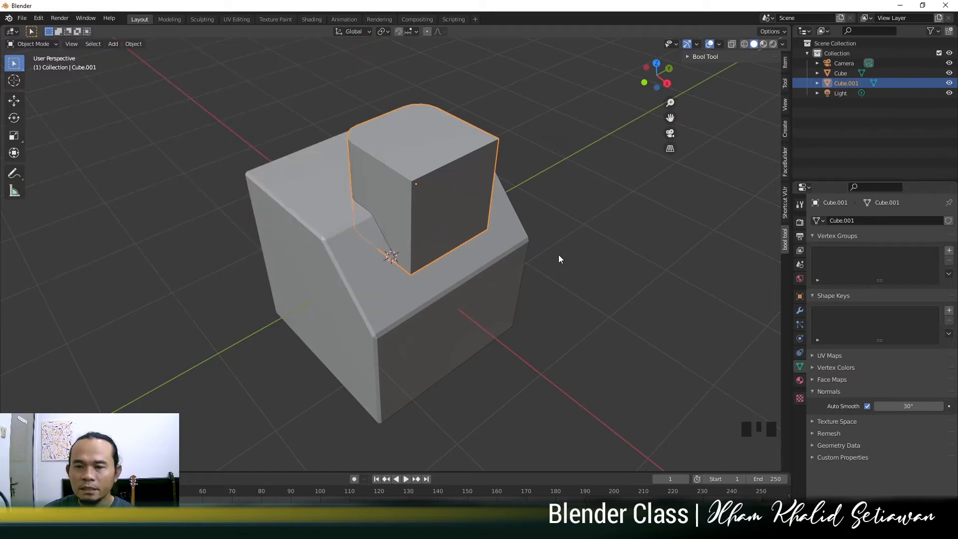
Step: Show the small cube's modifier properties and examine how it overlaps the large chamfered cube
middle_drag(558, 254, 553, 256)
click(799, 310)
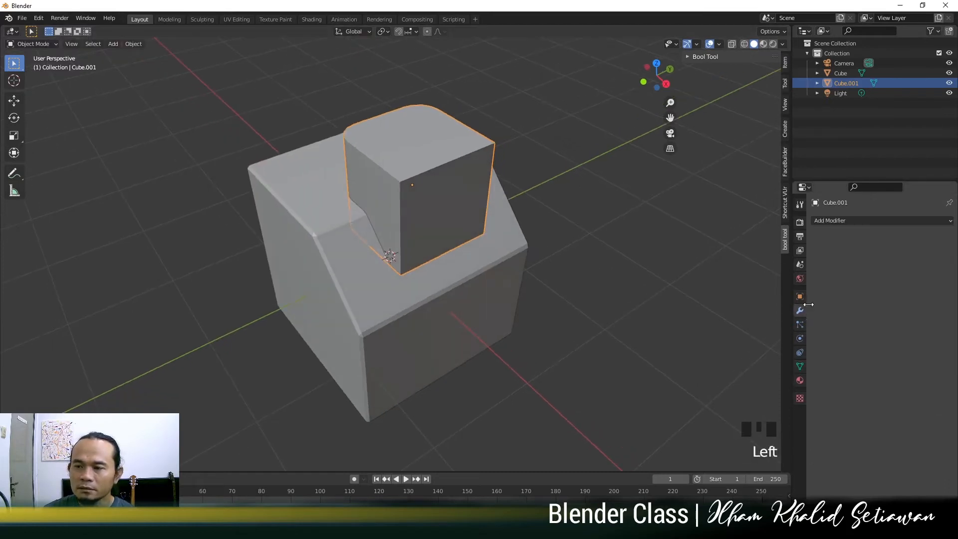
click(439, 166)
click(454, 187)
middle_drag(455, 191, 478, 189)
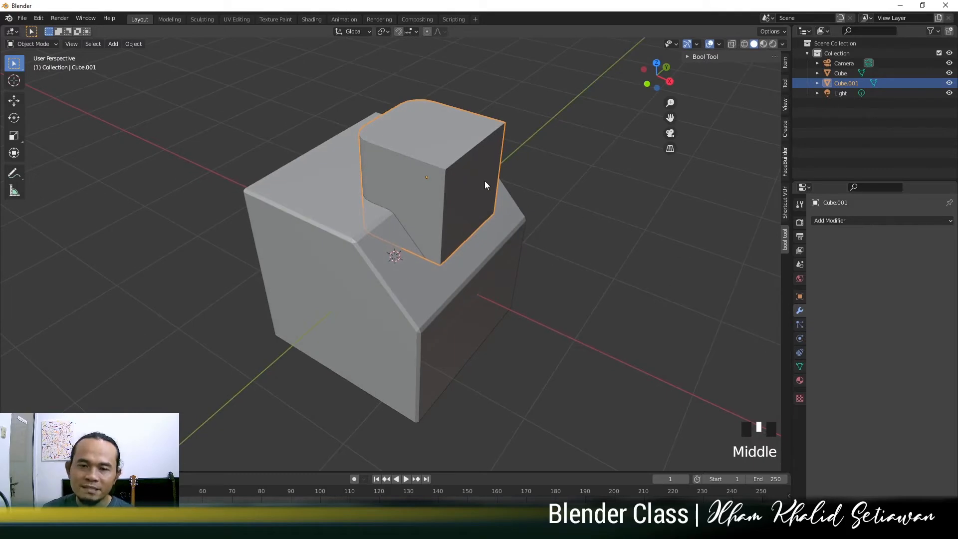
scroll(518, 200, down, 3)
scroll(538, 214, up, 3)
middle_drag(613, 225, 582, 242)
scroll(509, 212, up, 3)
middle_drag(507, 212, 630, 234)
Step: Cut the small rounded cube's shape out of the large cube with Bool Tool's Brush Boolean Difference
click(629, 231)
click(492, 128)
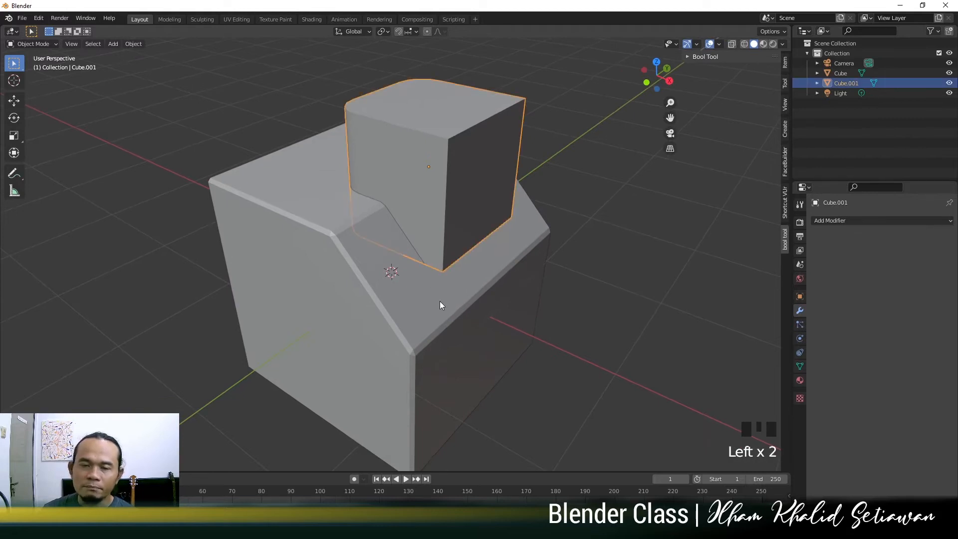
shift+click(356, 308)
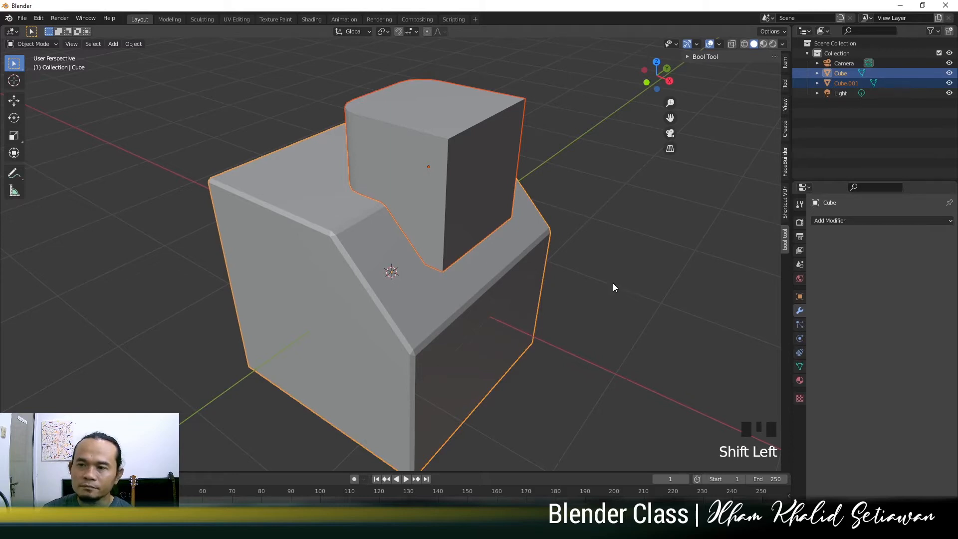
click(708, 58)
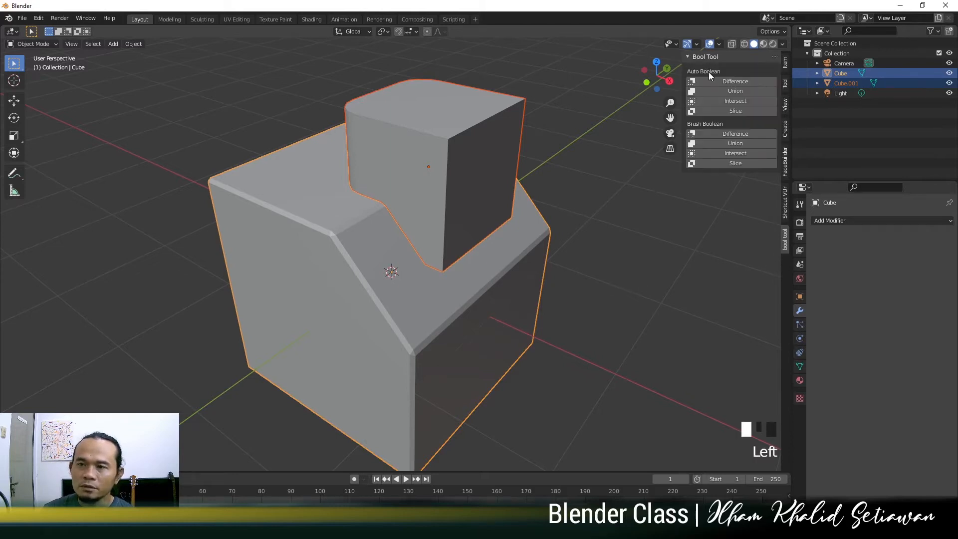
click(749, 133)
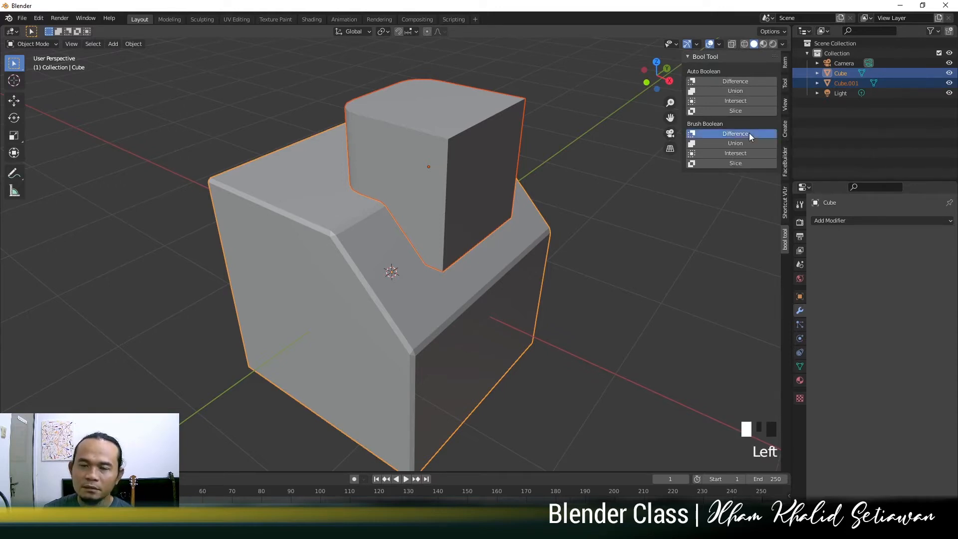
click(640, 274)
middle_drag(640, 275, 589, 278)
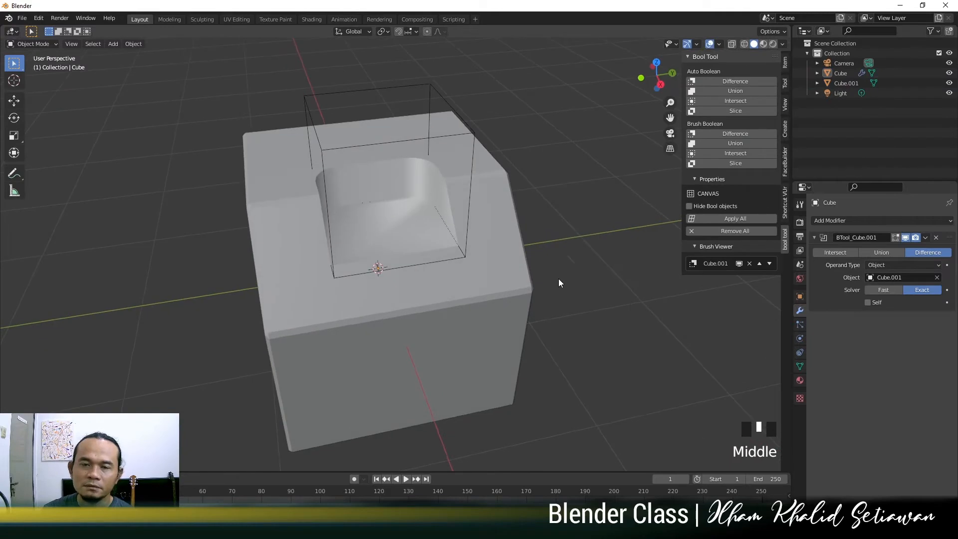
middle_drag(508, 259, 525, 258)
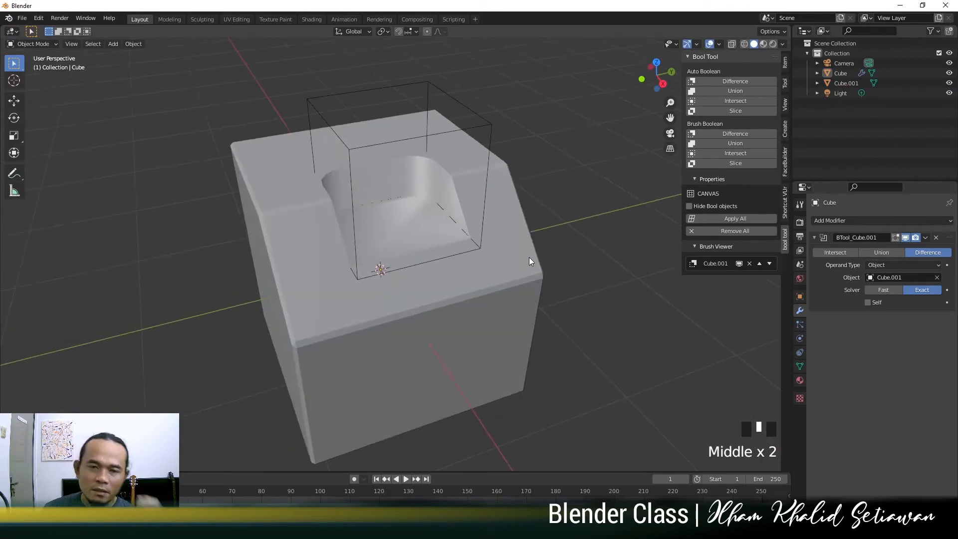
Step: Select the small cutter cube and examine its Visibility and Viewport Display settings in the object properties
click(496, 126)
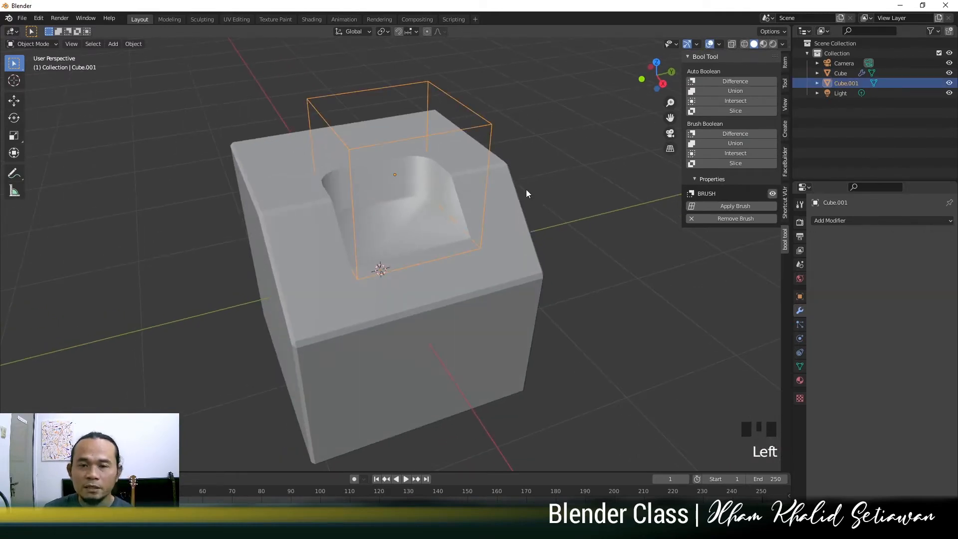
middle_drag(498, 200, 453, 207)
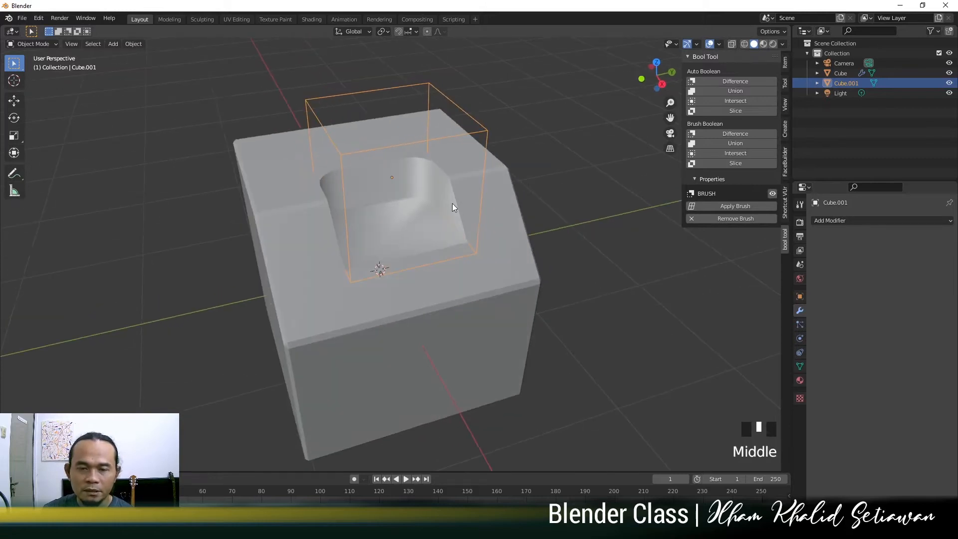
key(g)
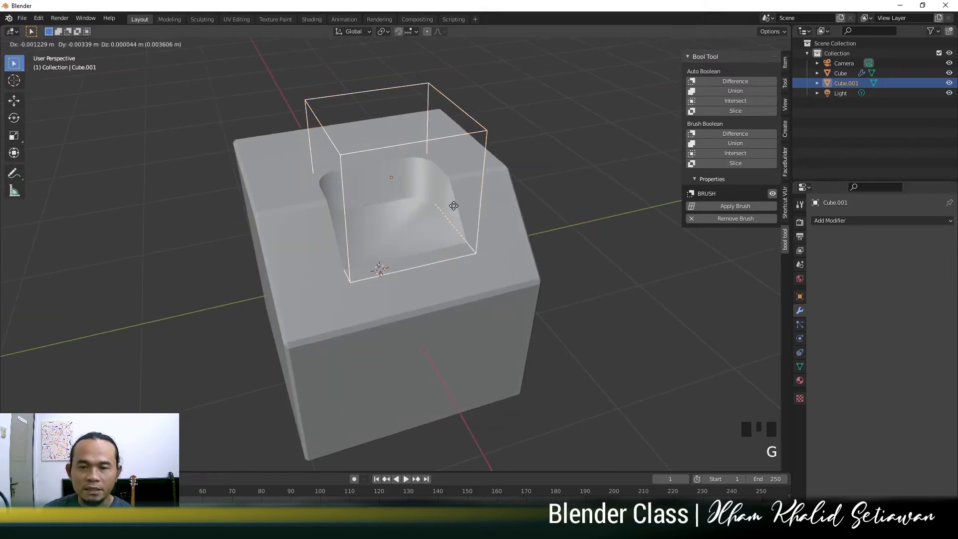
right_click(451, 223)
middle_drag(452, 224, 489, 188)
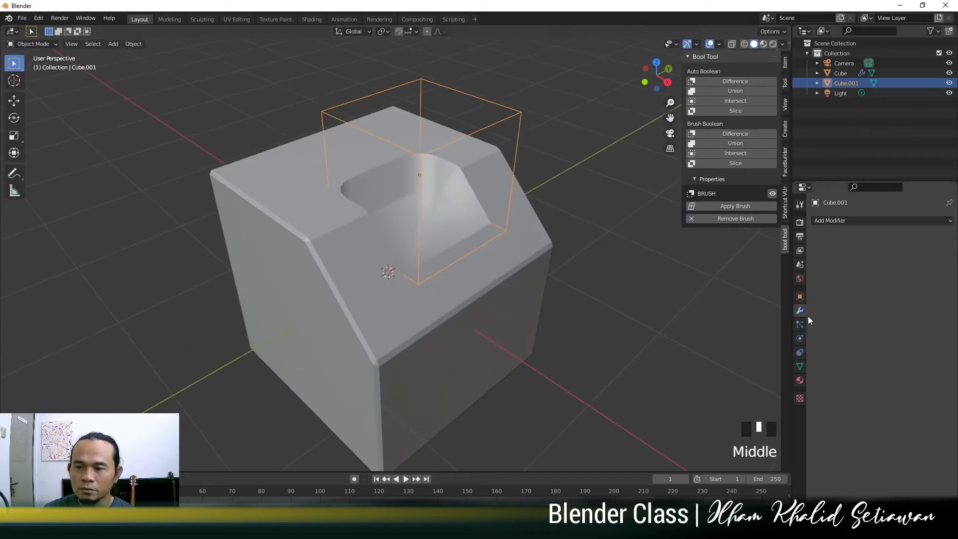
click(801, 296)
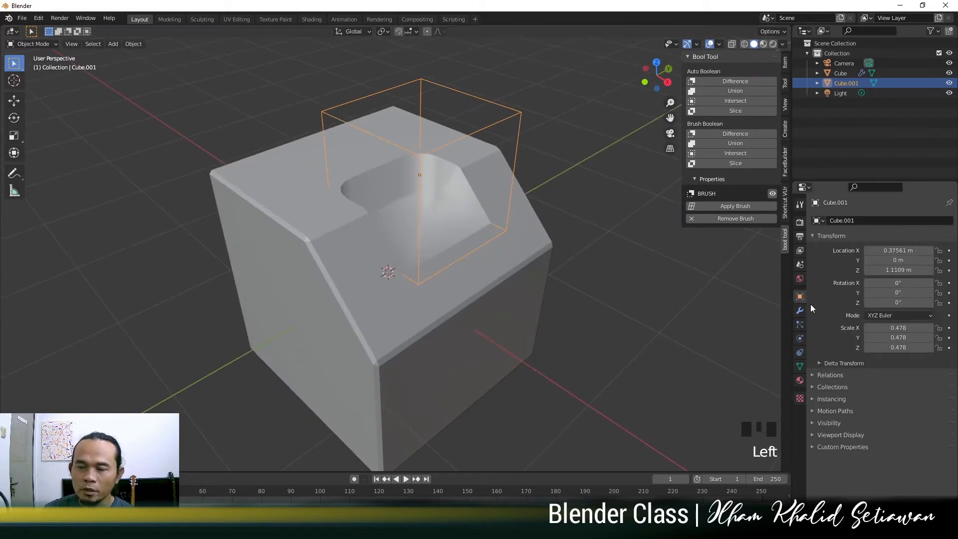
click(818, 422)
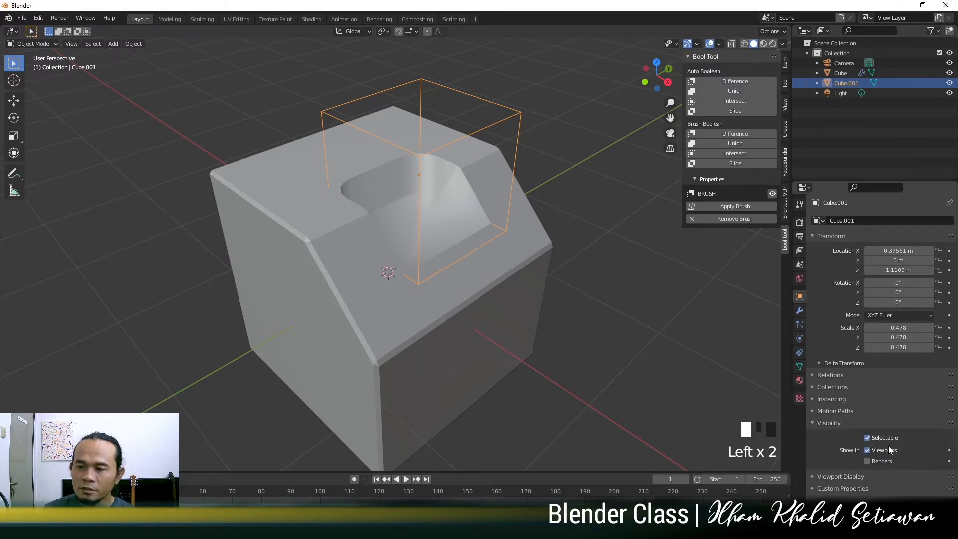
click(813, 476)
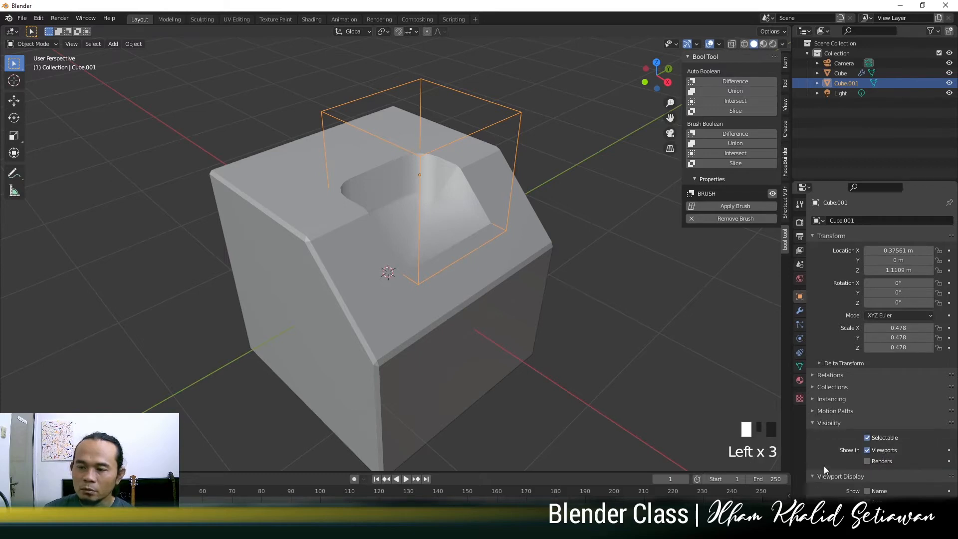
scroll(824, 465, down, 2)
scroll(889, 492, down, 4)
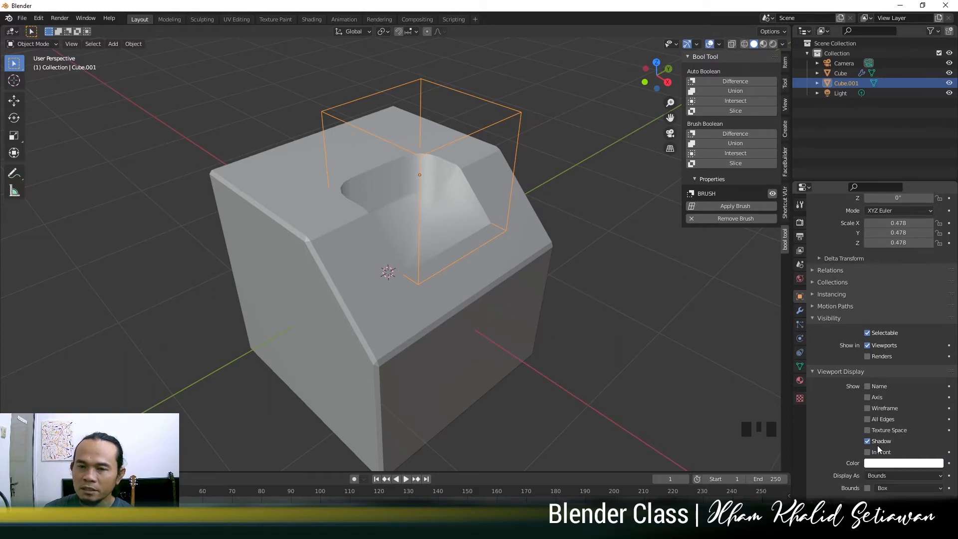
click(467, 118)
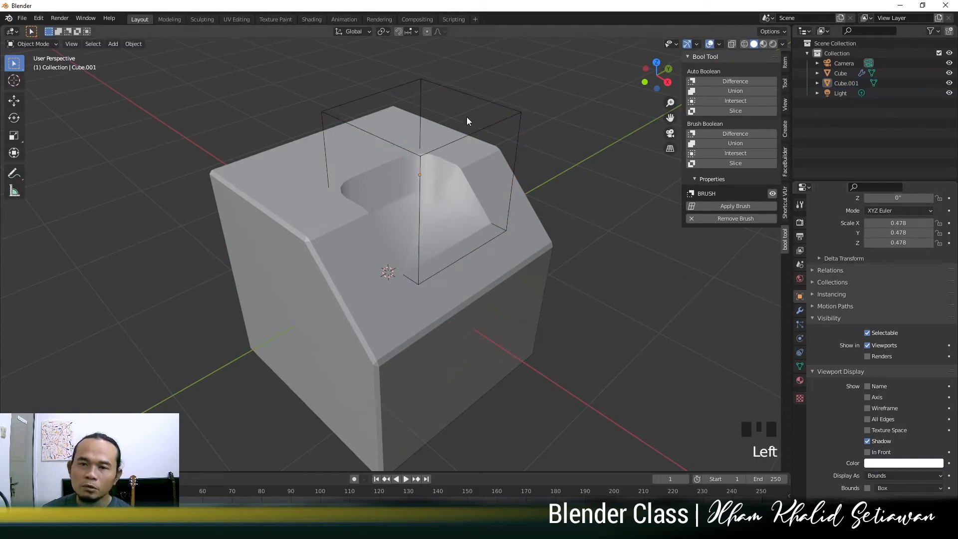
click(518, 129)
Step: Select the large cube and enable Auto Smooth at 30° for its normals
click(529, 219)
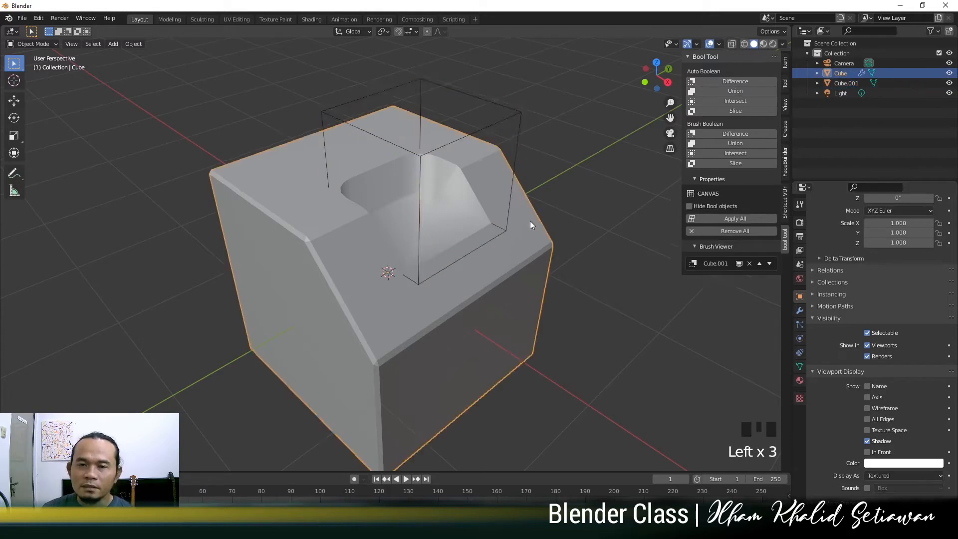
shift+middle_drag(530, 220, 504, 200)
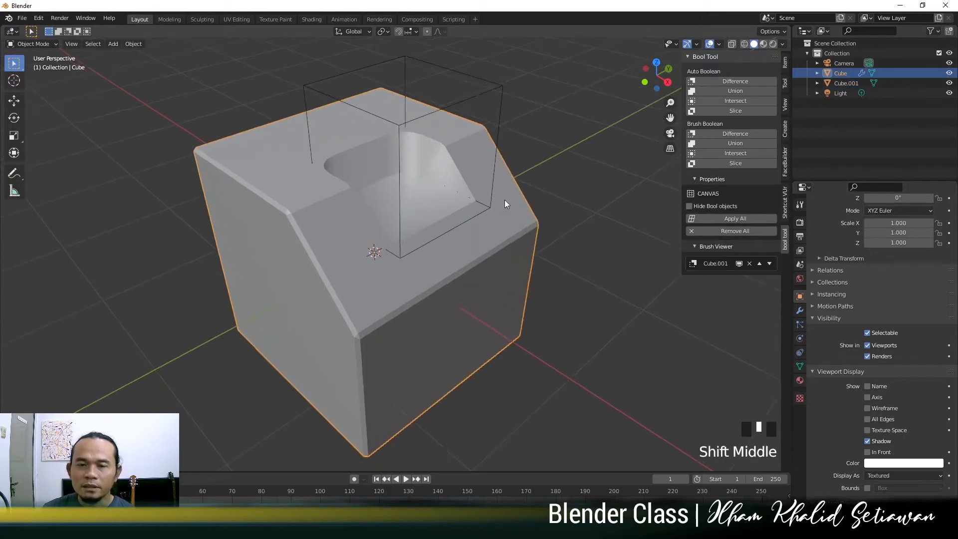
click(800, 366)
click(867, 406)
mouse_move(649, 349)
middle_down()
mouse_move(564, 310)
mouse_move(549, 280)
mouse_move(507, 246)
middle_up()
scroll(509, 245, up, 3)
click(430, 199)
middle_drag(430, 200, 504, 193)
scroll(512, 272, up, 1)
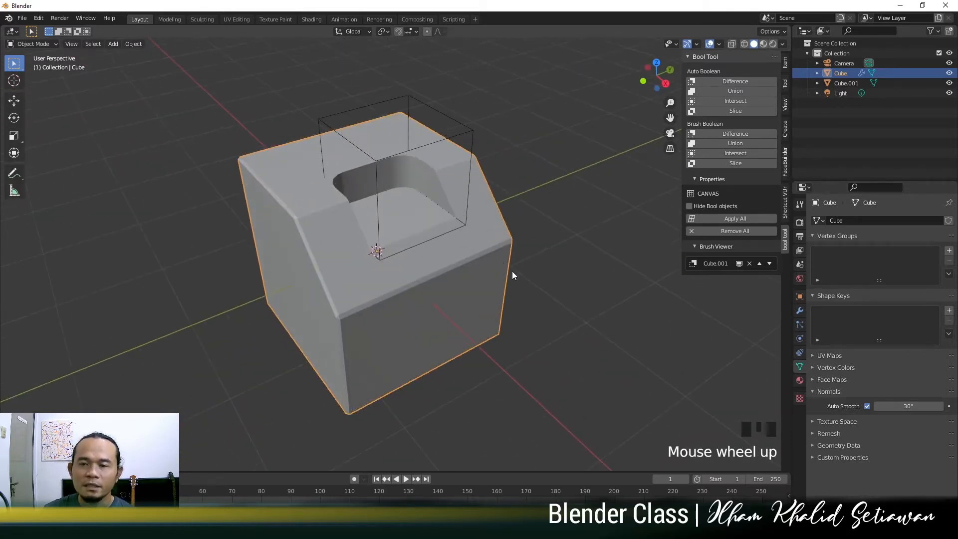
Step: Apply all Bool Tool booleans on the large cube and check the resulting mesh in Edit Mode
click(751, 218)
mouse_move(528, 258)
middle_down()
mouse_move(598, 304)
mouse_move(383, 279)
middle_up()
key(Tab)
key(Tab)
middle_drag(480, 254, 518, 253)
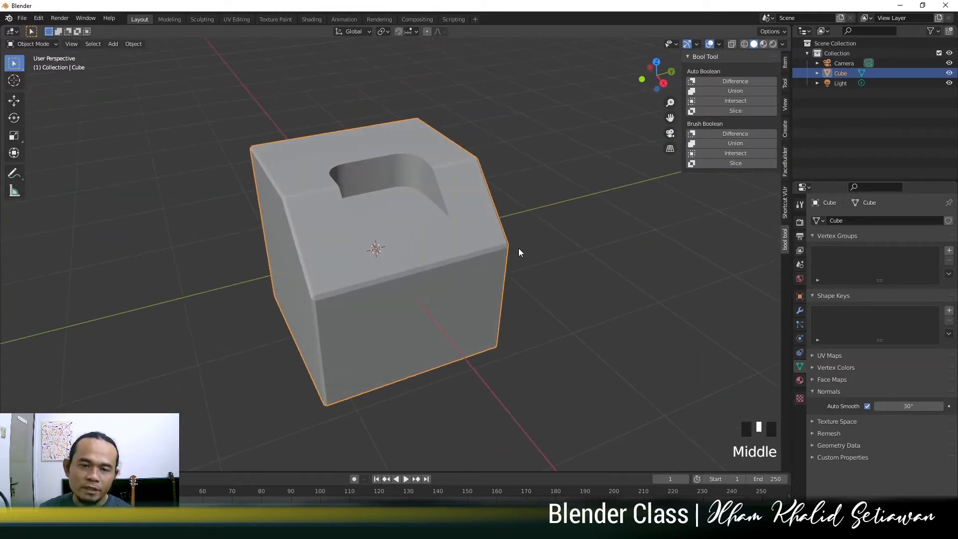
click(519, 252)
Step: Select the cut cube and inspect its recess and mesh in Object Mode and Edit Mode
scroll(370, 227, up, 2)
scroll(391, 229, down, 2)
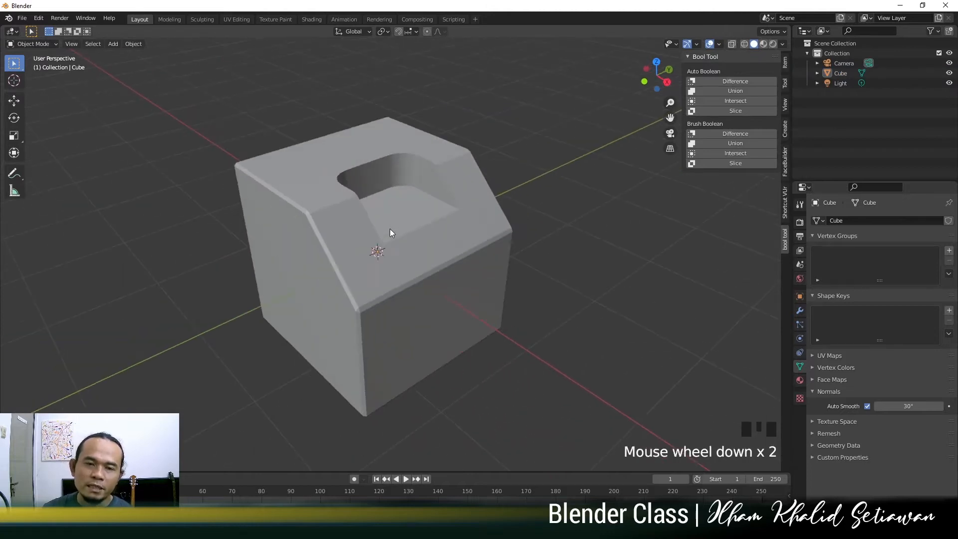
scroll(390, 229, up, 2)
shift+click(463, 305)
middle_drag(463, 304, 414, 229)
scroll(434, 244, up, 1)
click(435, 253)
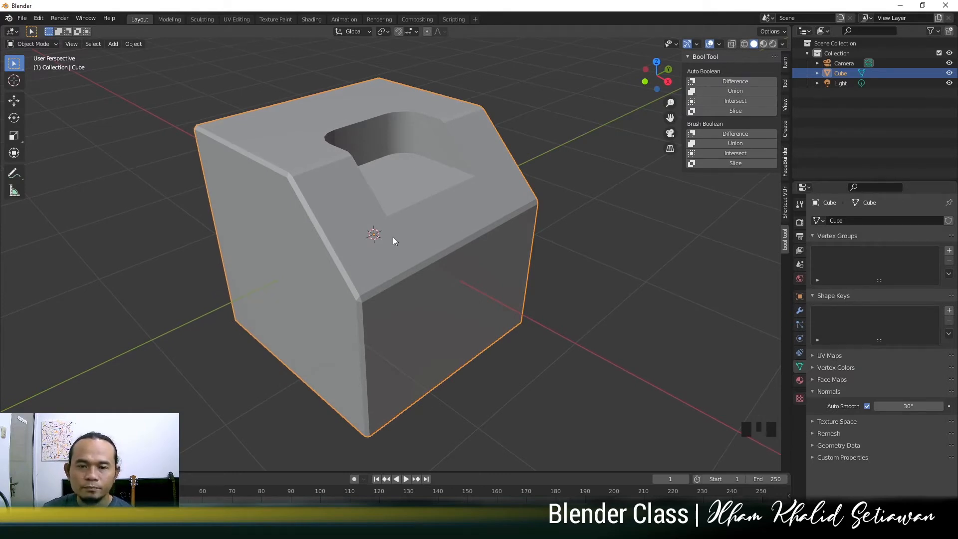
key(Tab)
key(Tab)
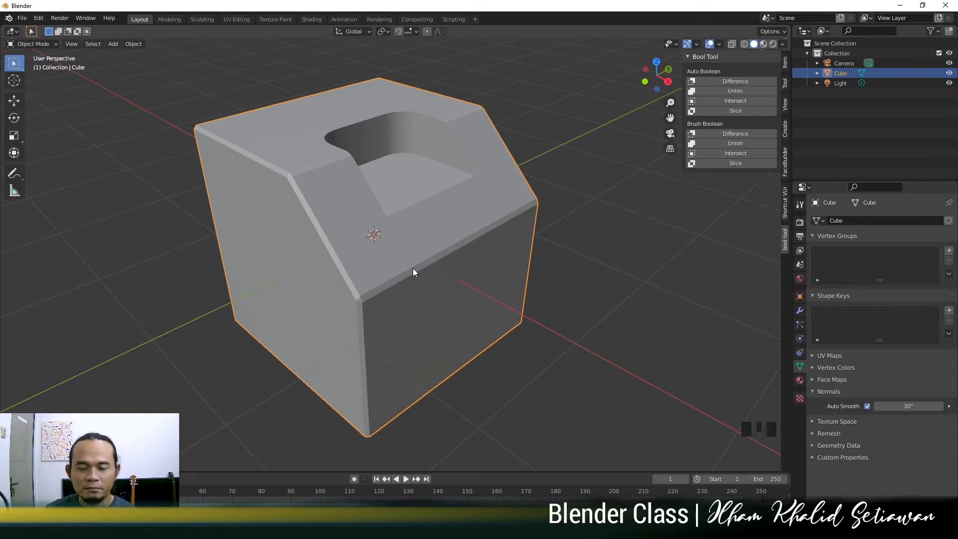
middle_drag(404, 270, 465, 275)
key(Tab)
click(490, 286)
key(Tab)
click(490, 279)
shift+middle_drag(423, 176, 459, 187)
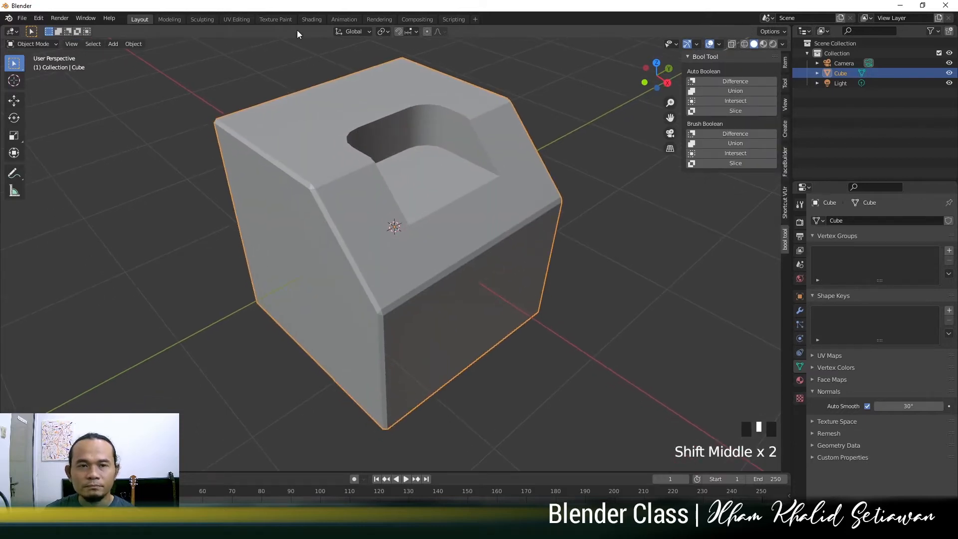
Step: Switch to the UV Editing workspace, select the cut cube's entire mesh and examine its existing UV layout
click(240, 20)
scroll(614, 285, up, 5)
middle_drag(614, 284, 621, 278)
scroll(626, 282, up, 1)
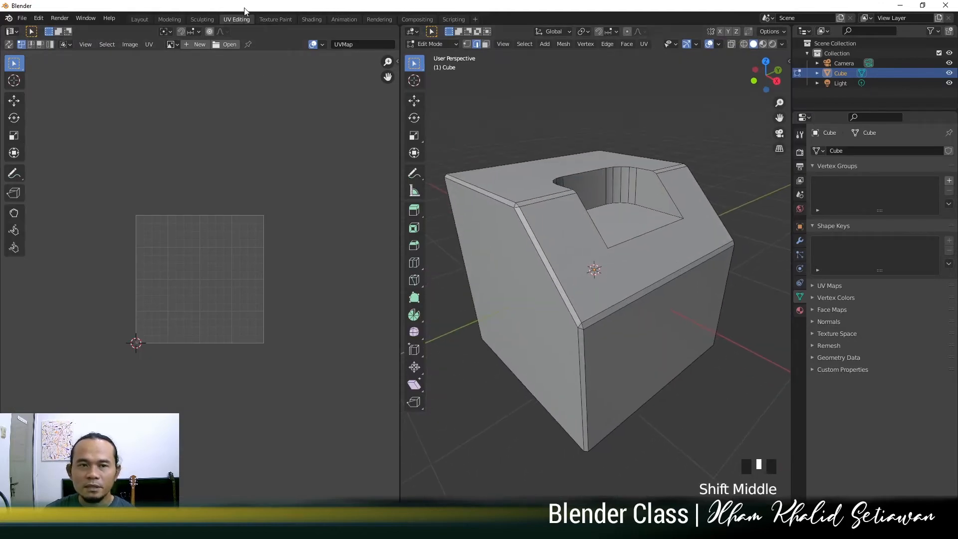
click(646, 305)
click(640, 282)
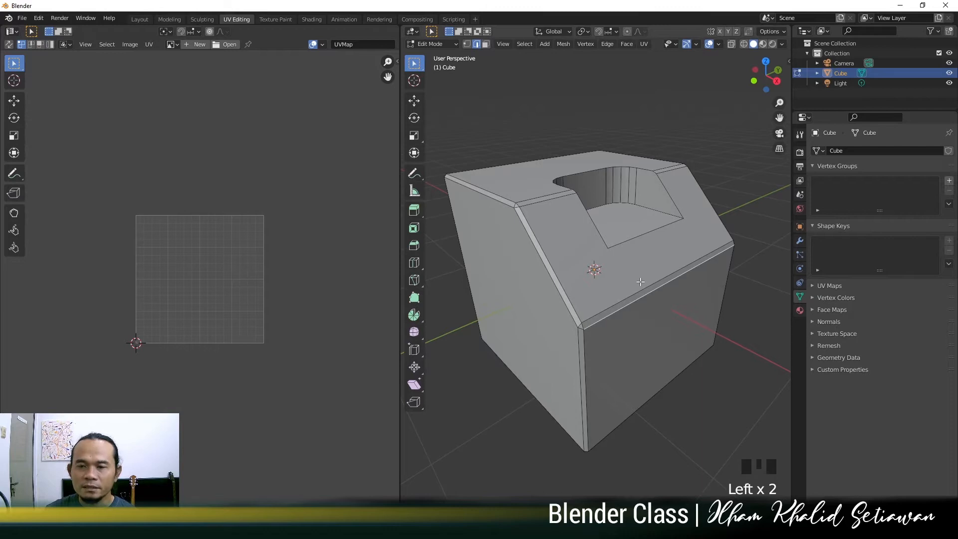
click(640, 281)
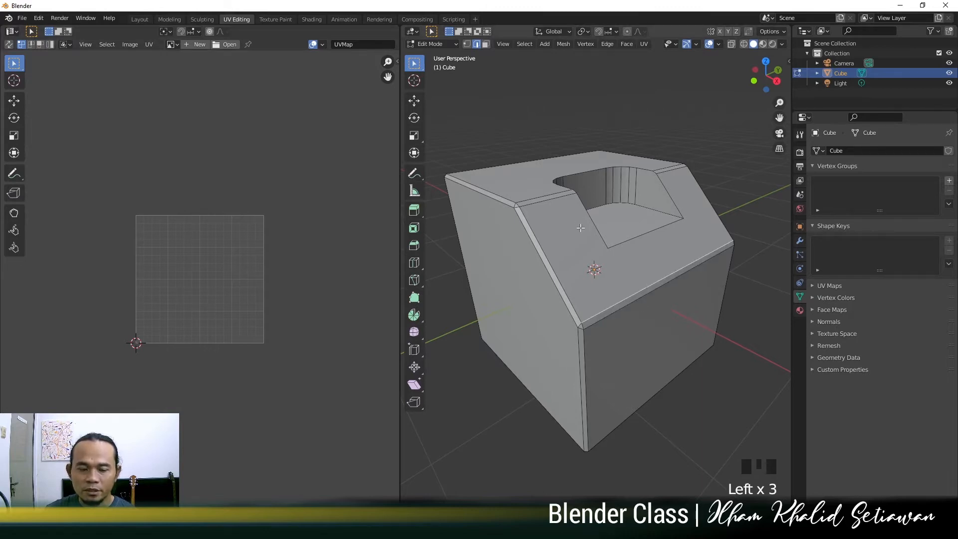
key(a)
scroll(151, 243, up, 3)
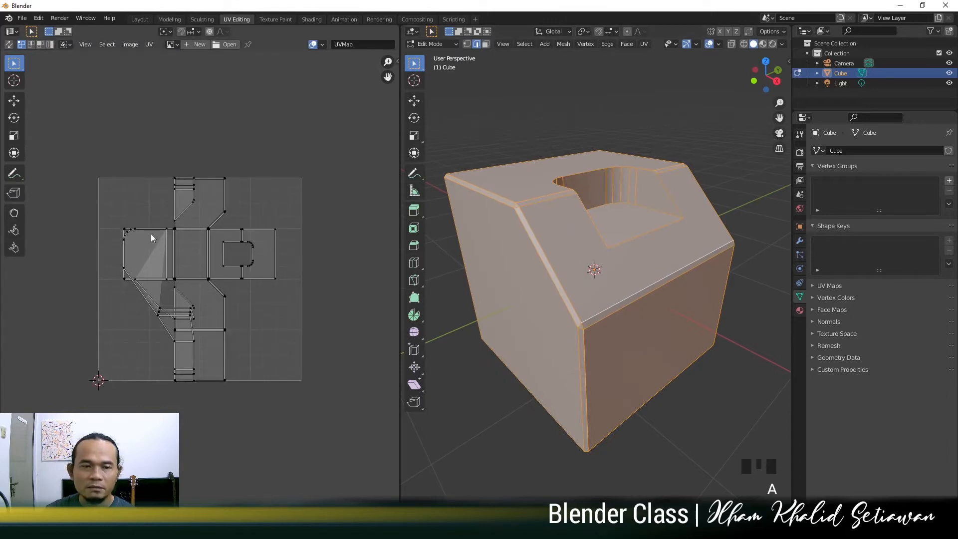
scroll(256, 261, up, 1)
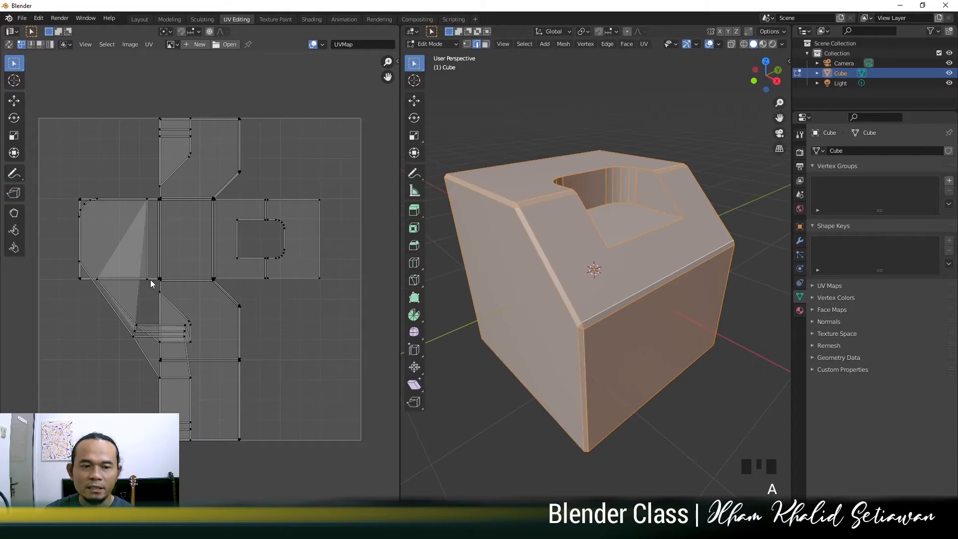
scroll(201, 287, up, 1)
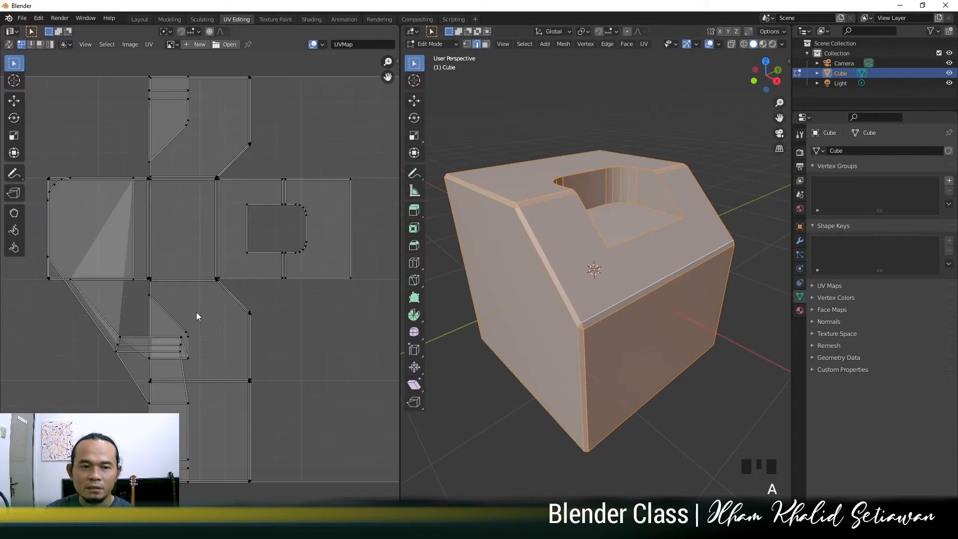
Step: Unwrap the whole mesh with Smart UV Project at a 66° angle limit and frame the resulting UV islands
scroll(616, 299, down, 2)
middle_drag(616, 299, 620, 284)
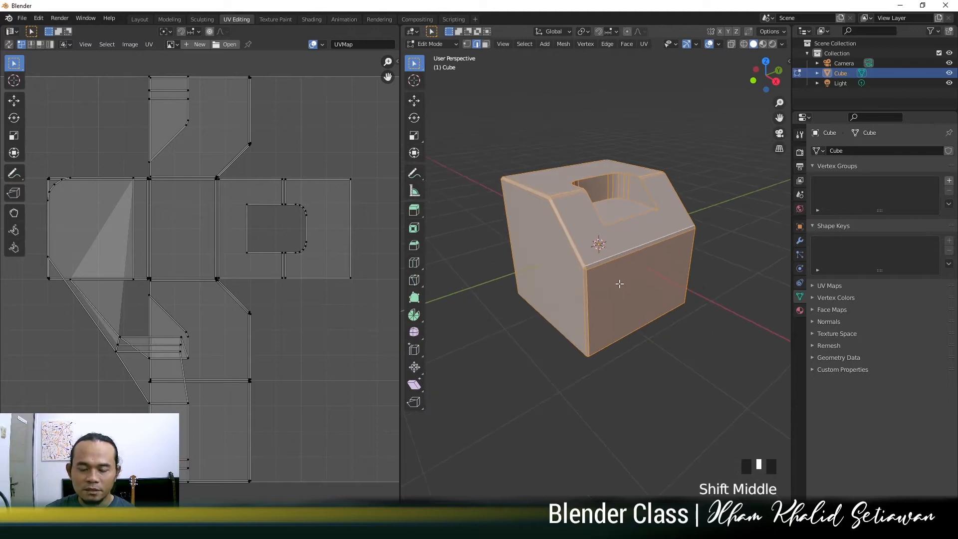
key(u)
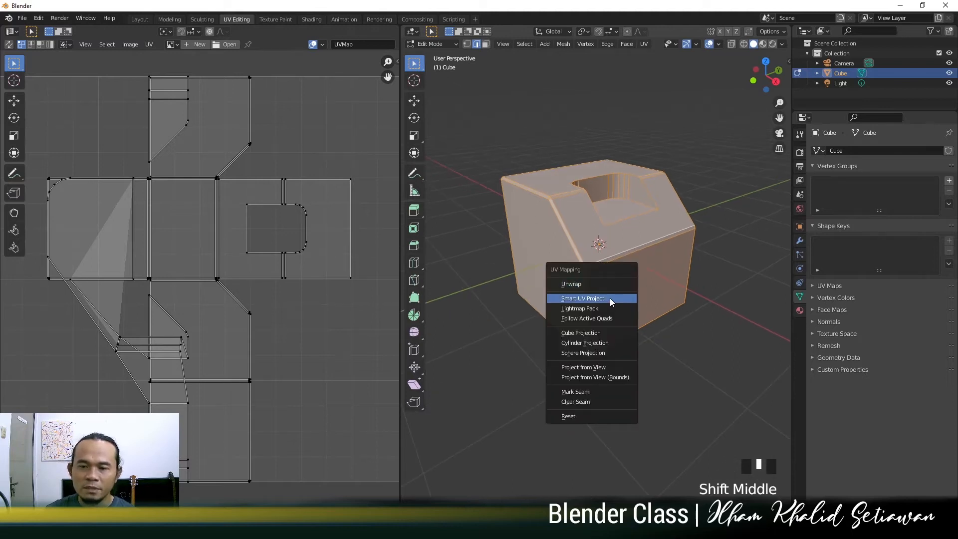
click(609, 298)
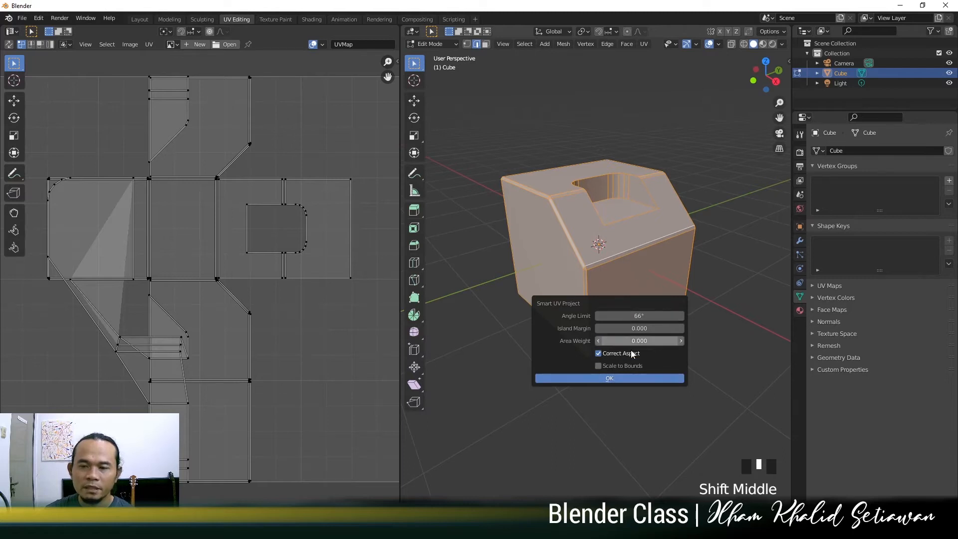
click(623, 379)
key(Home)
scroll(210, 288, up, 3)
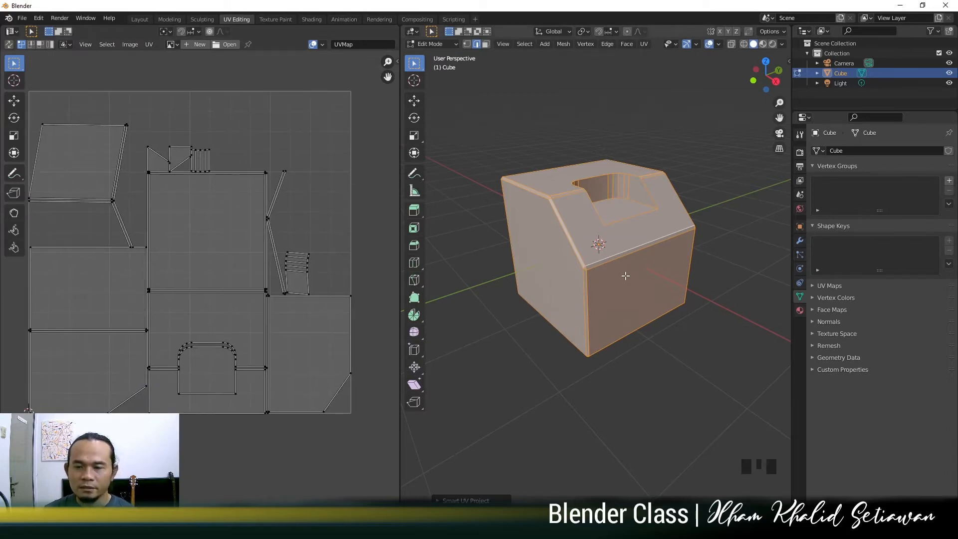
Step: Set the Smart UV Project island margin to 0.060
key(u)
click(606, 278)
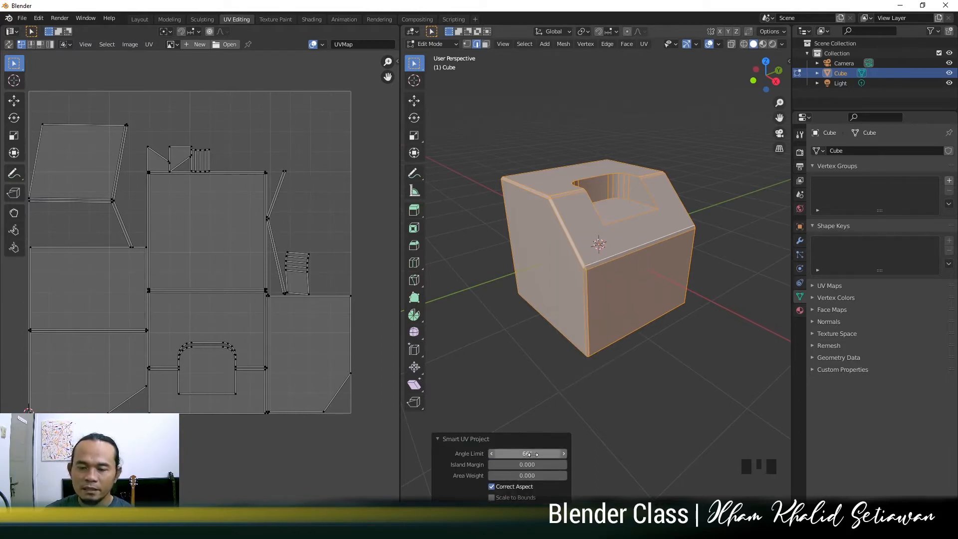
drag(531, 465, 543, 465)
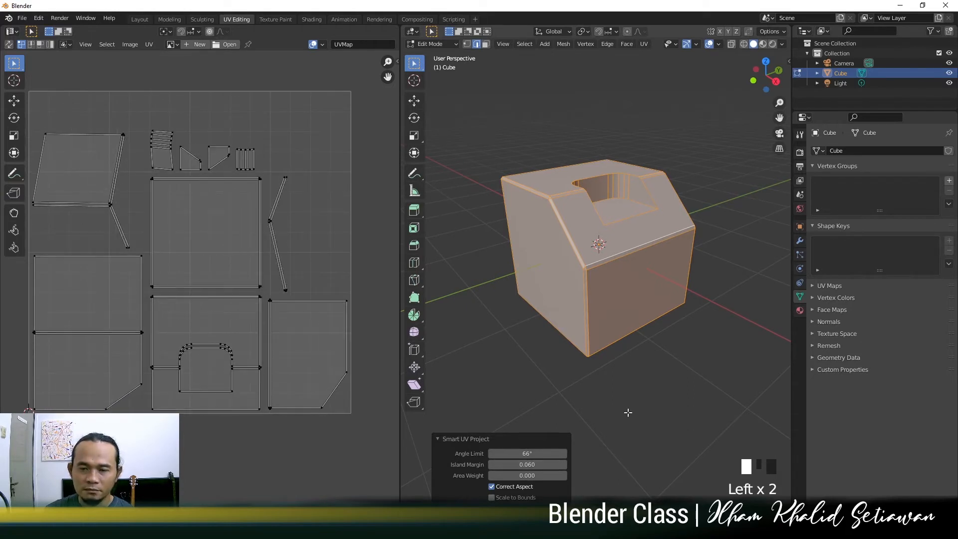
Step: Examine the cube's beveled edges and the recess outline from several angles to judge where seams belong
scroll(607, 288, up, 1)
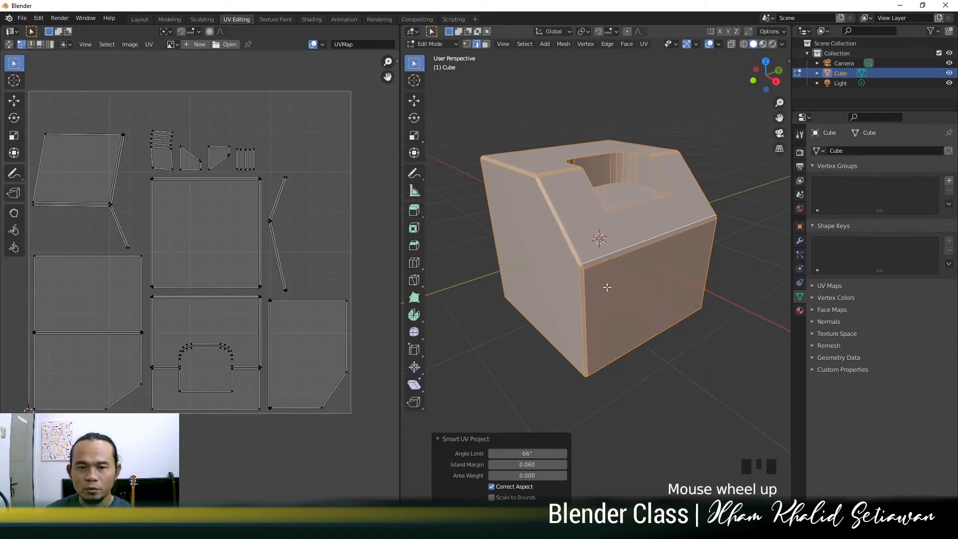
middle_drag(605, 283, 601, 287)
scroll(589, 261, up, 1)
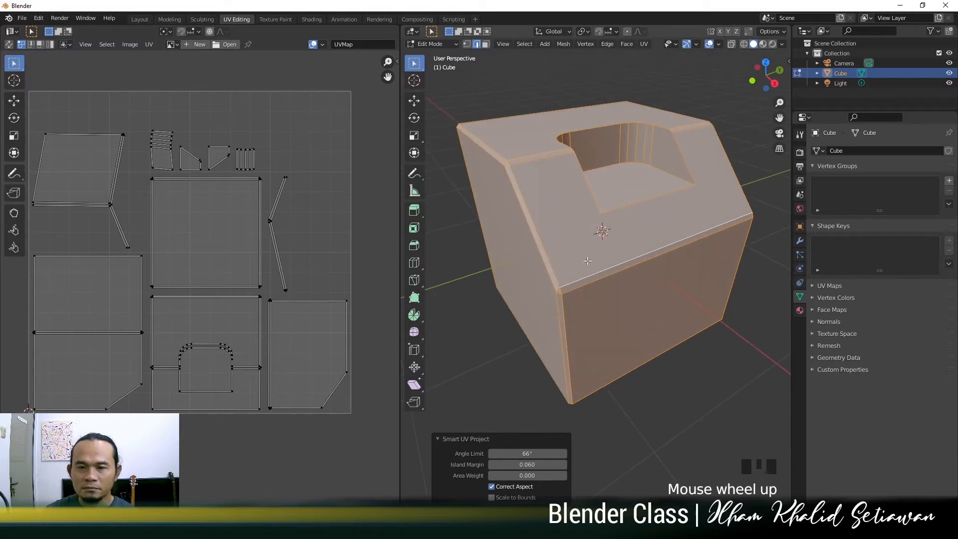
shift+middle_drag(600, 243, 601, 220)
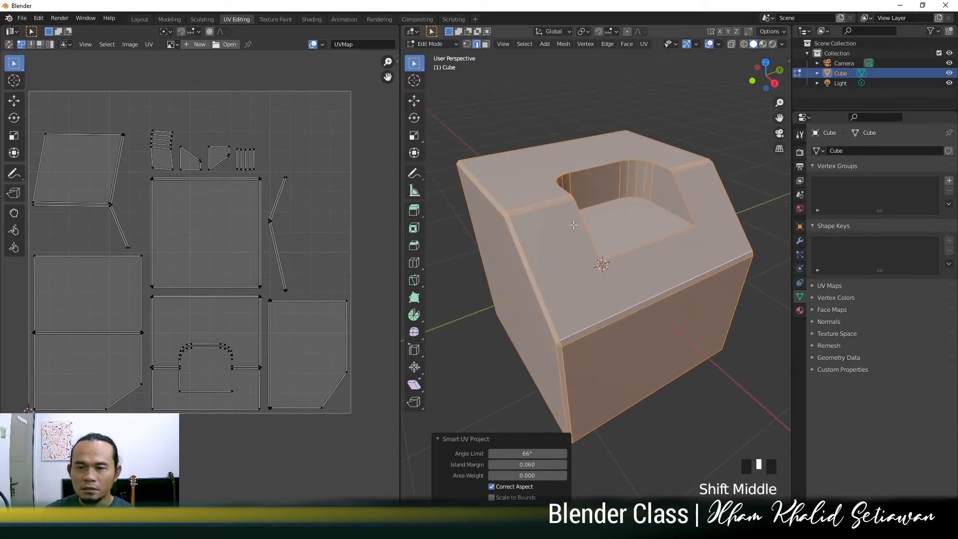
shift+middle_drag(647, 318, 647, 258)
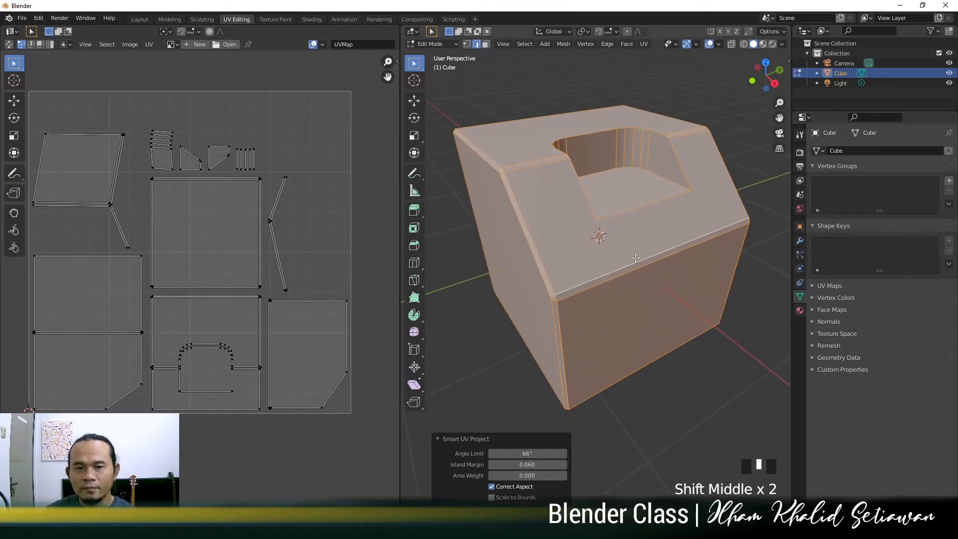
middle_drag(614, 251, 577, 173)
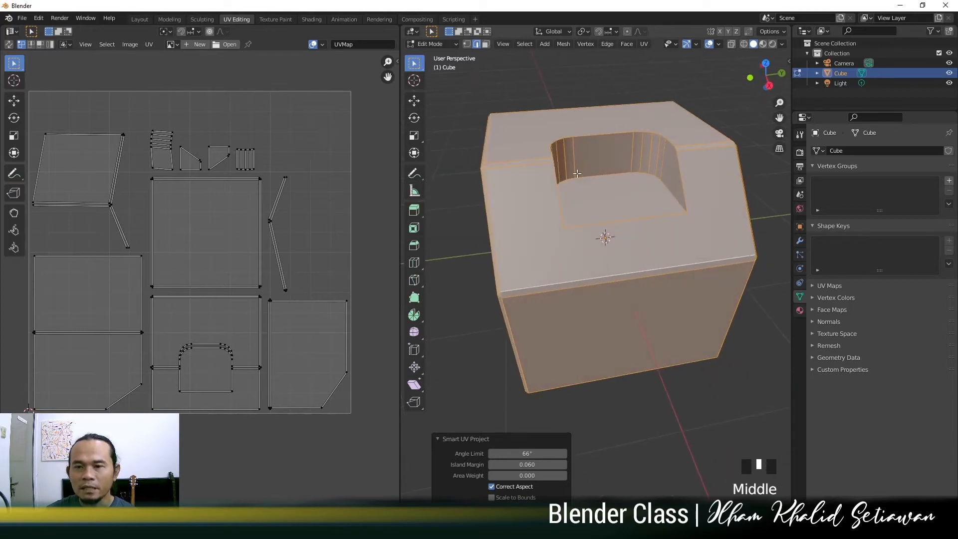
middle_drag(562, 257, 681, 353)
click(657, 325)
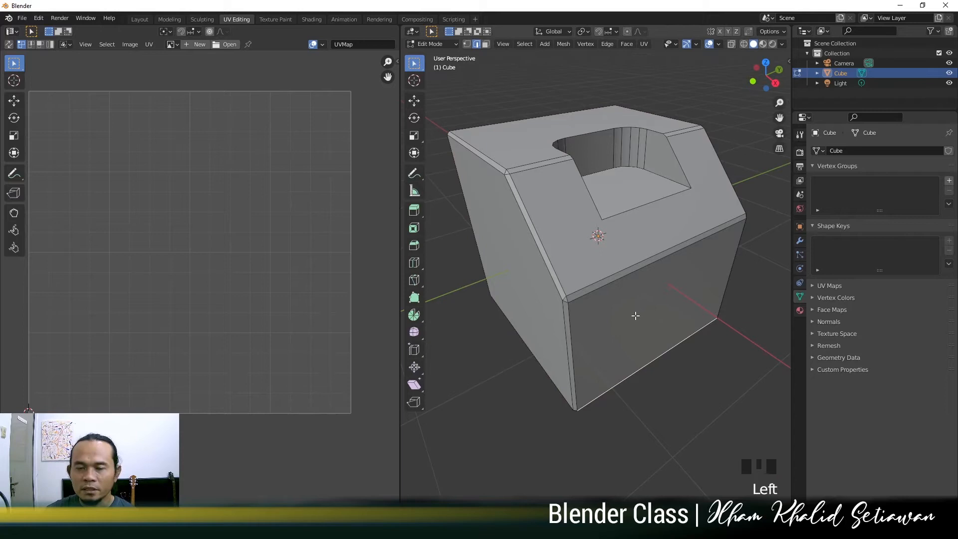
click(537, 214)
click(540, 161)
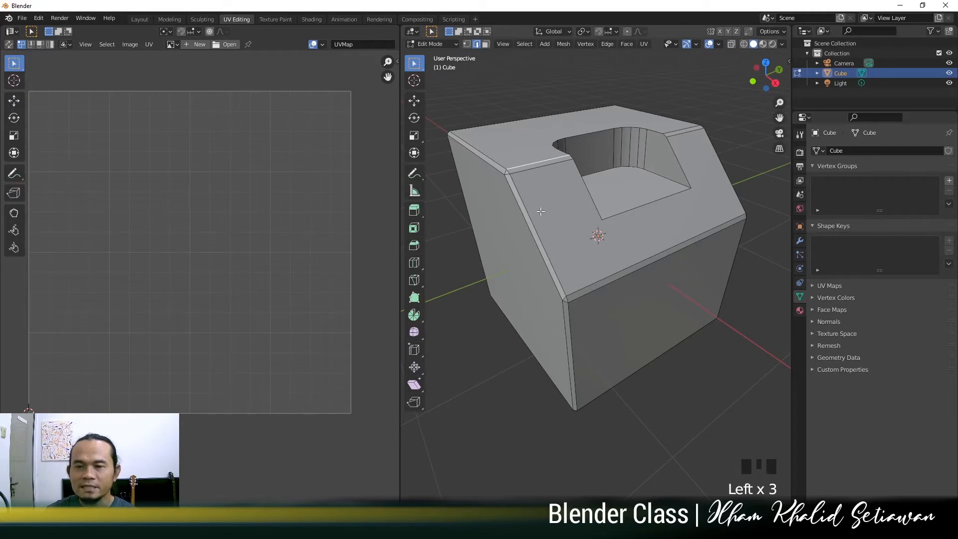
scroll(551, 211, up, 2)
scroll(551, 211, down, 2)
middle_drag(551, 211, 541, 163)
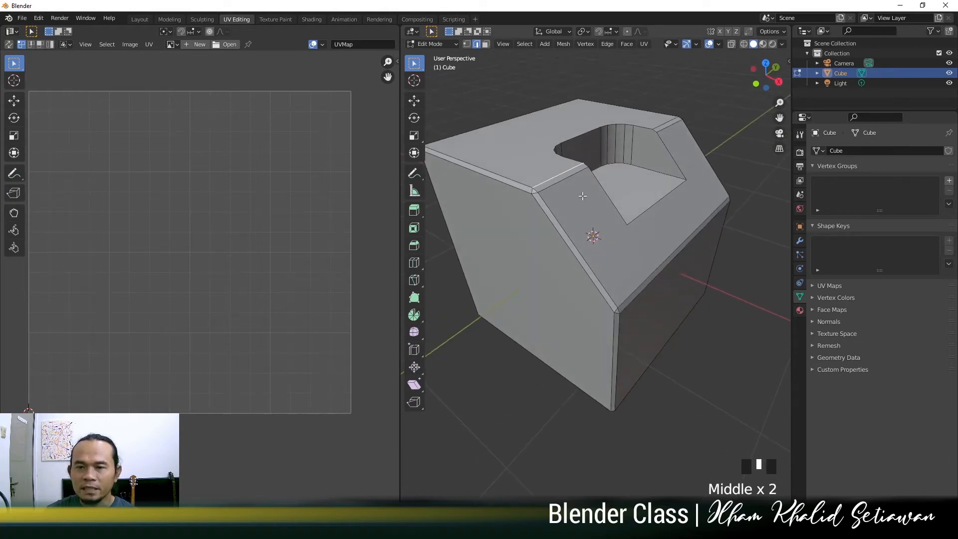
middle_drag(613, 208, 603, 211)
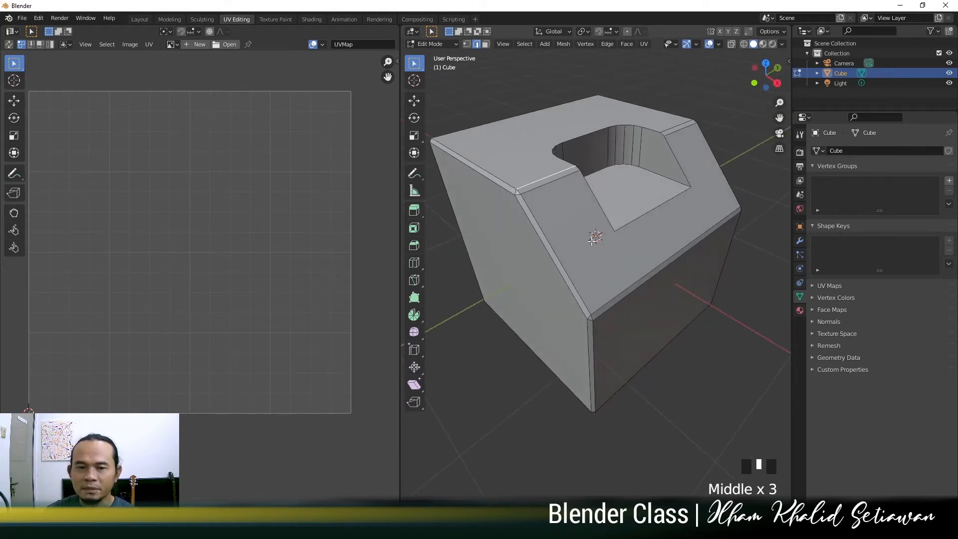
Step: Select the recess's upper rim edges along its left side and into the rounded left corner
middle_drag(634, 256, 574, 279)
scroll(579, 242, up, 2)
scroll(506, 227, up, 3)
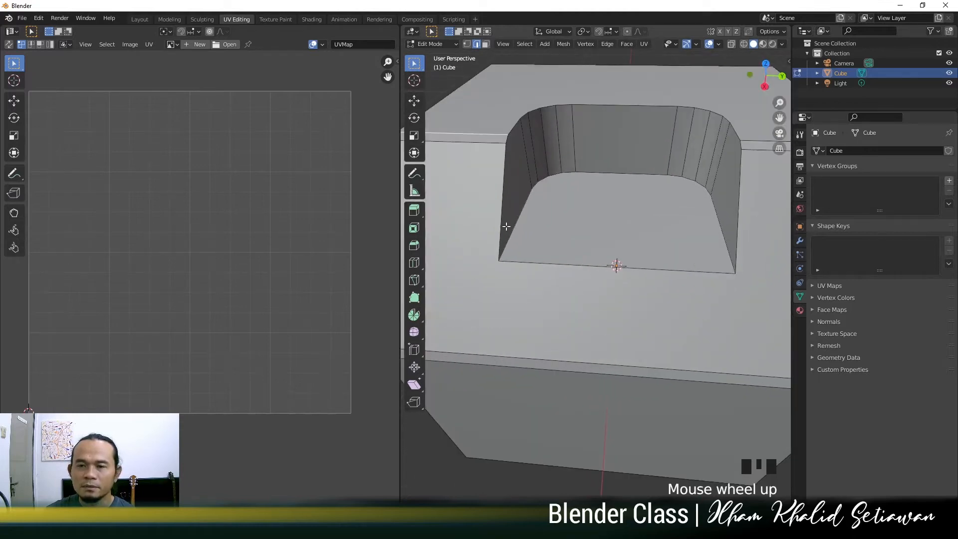
click(502, 218)
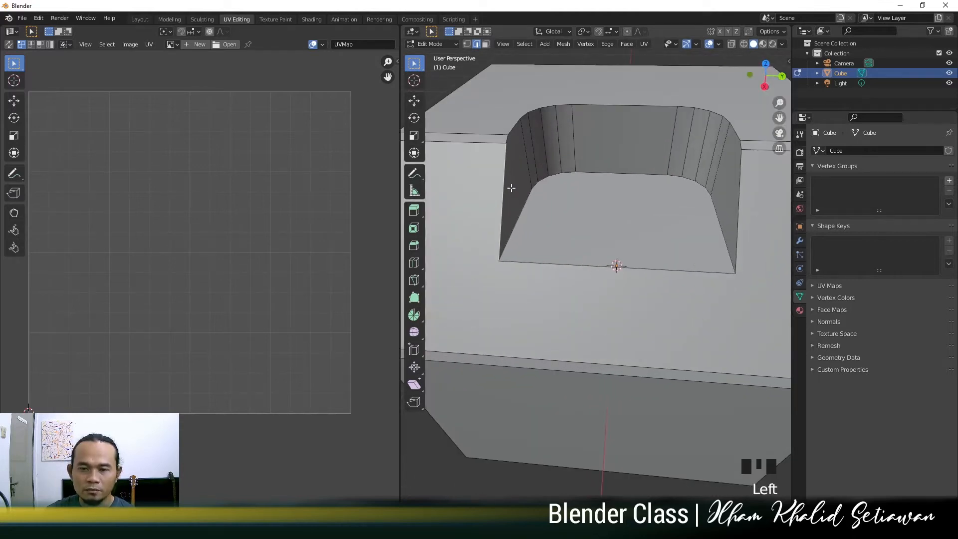
shift+click(513, 142)
scroll(513, 141, up, 1)
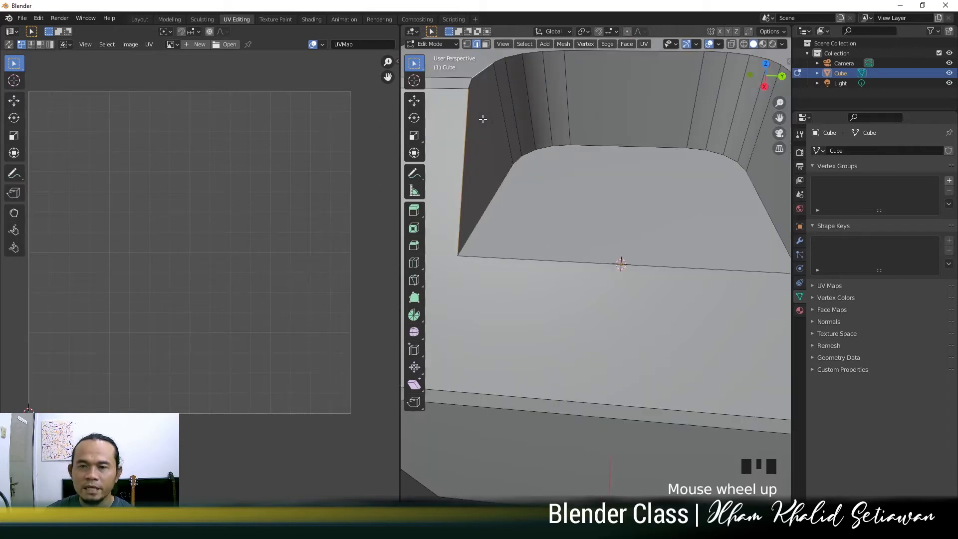
shift+click(473, 85)
scroll(508, 73, down, 2)
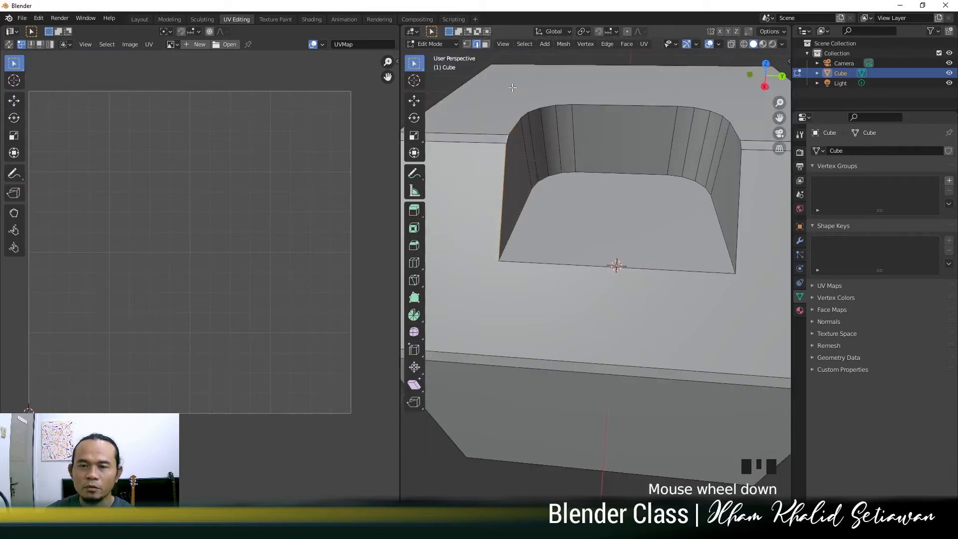
shift+click(522, 114)
middle_drag(561, 124, 582, 126)
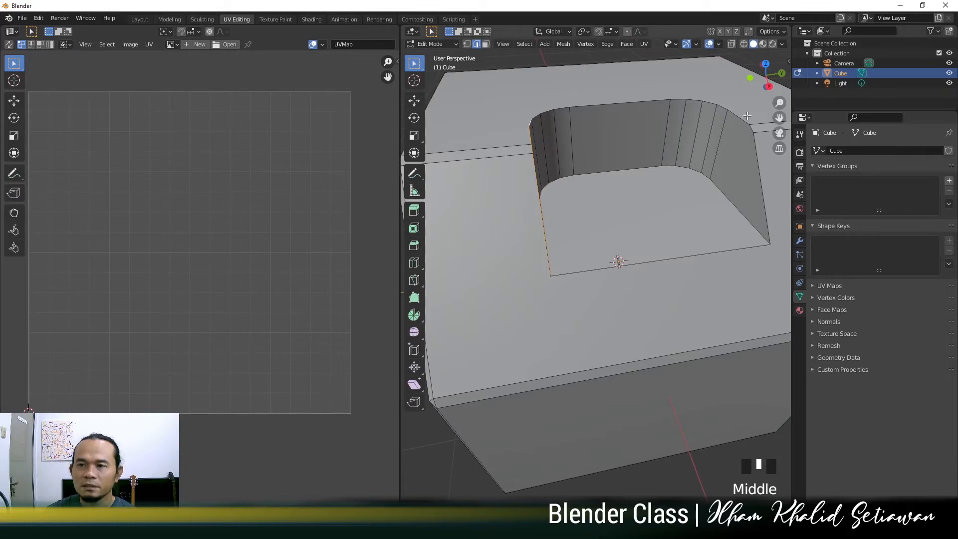
ctrl+shift+click(737, 116)
middle_drag(722, 150, 705, 154)
key(ctrl+z)
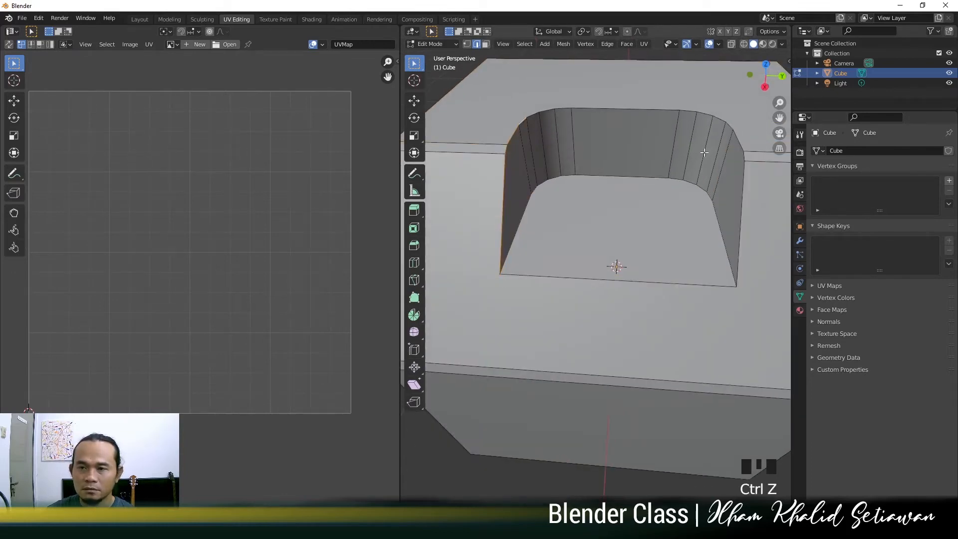
Step: Extend the rim selection along the back edge, around the right rounded corner and down the right side
ctrl+shift+click(706, 113)
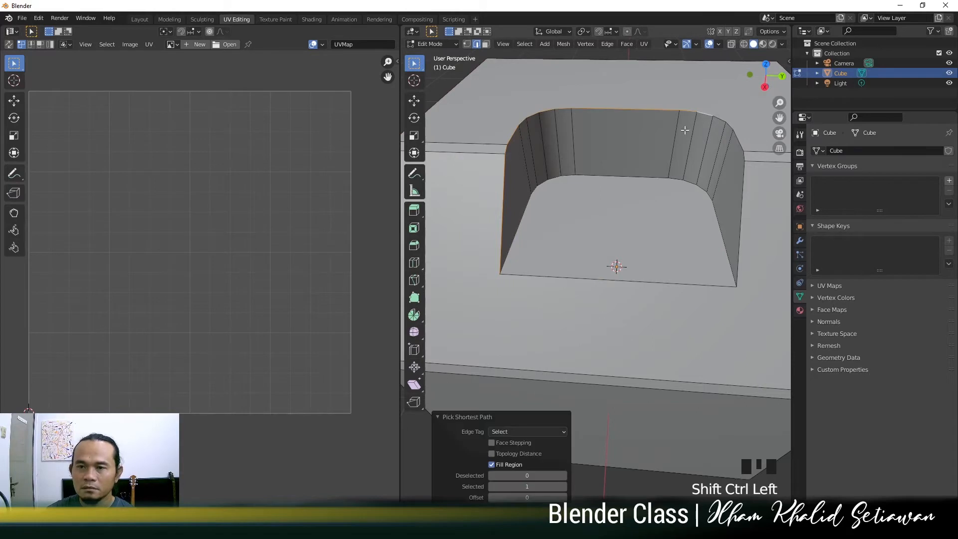
scroll(685, 130, up, 2)
shift+middle_drag(686, 130, 647, 162)
shift+click(684, 113)
shift+click(697, 124)
shift+click(705, 138)
shift+click(718, 157)
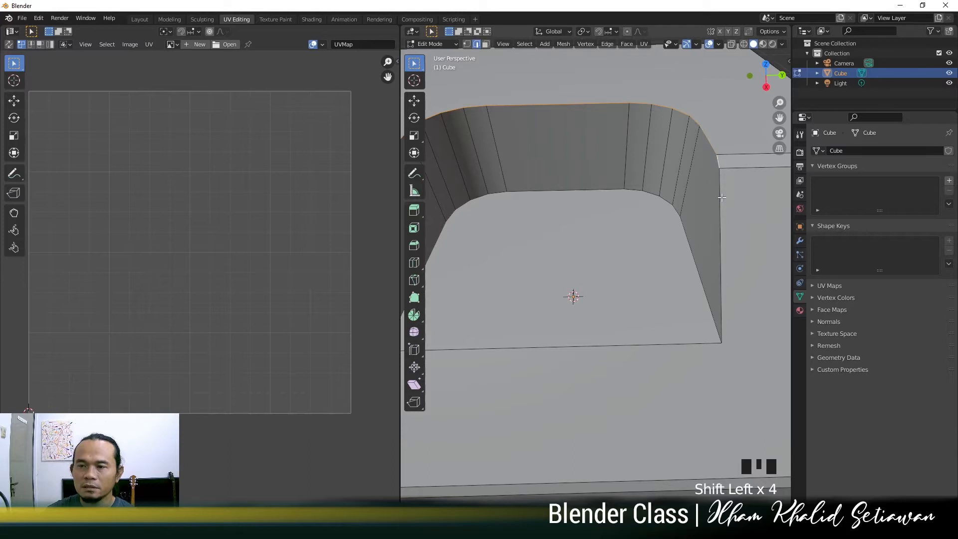
scroll(696, 234, down, 2)
shift+middle_drag(696, 234, 684, 234)
scroll(653, 216, up, 1)
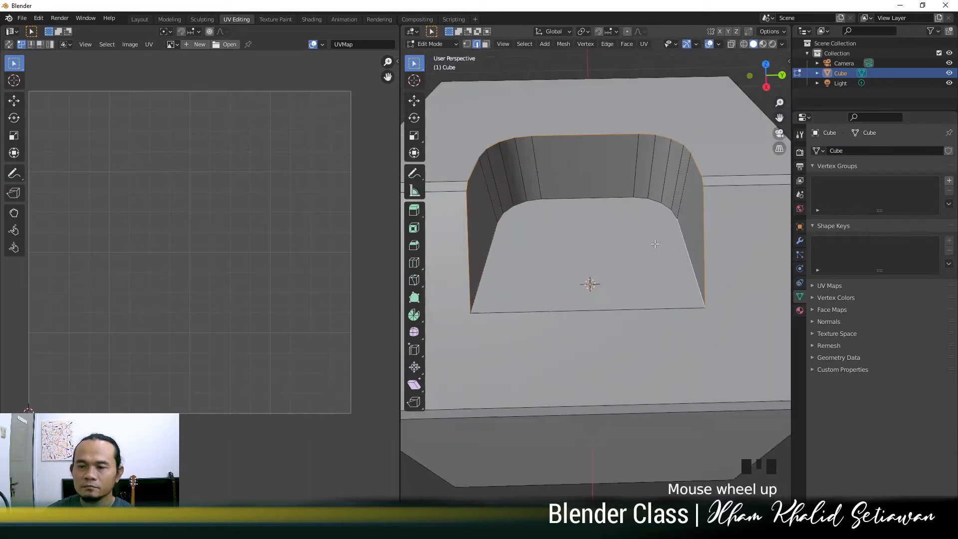
Step: Add the recess floor's boundary edges along the back wall, rounded corners and left side to the selection
ctrl+shift+click(643, 200)
shift+click(604, 197)
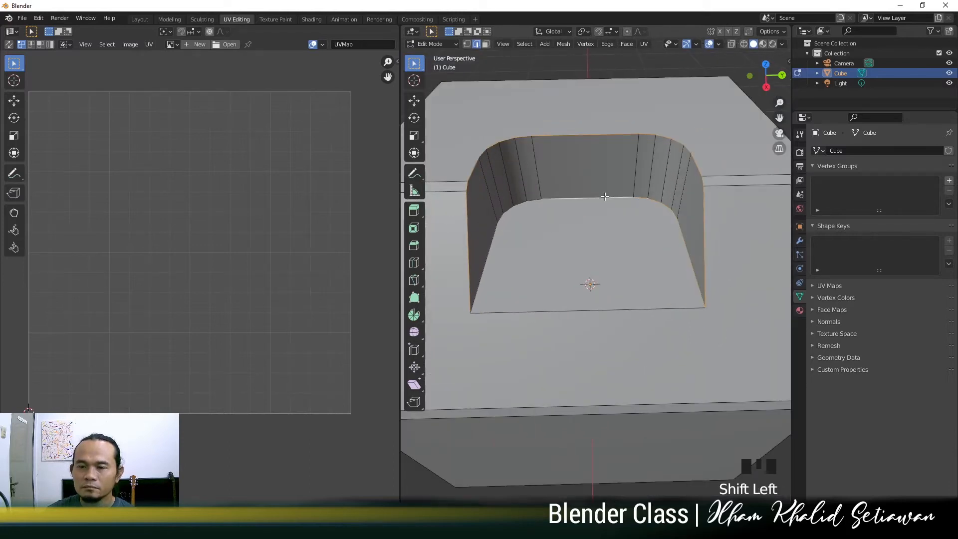
shift+click(528, 201)
shift+click(519, 206)
shift+click(509, 211)
shift+click(500, 219)
shift+click(485, 253)
Step: Mark the selected recess rim and floor edges as seams, deselect them and check the seam outline
middle_drag(485, 253, 620, 199)
scroll(649, 256, up, 2)
scroll(680, 375, down, 2)
scroll(659, 238, down, 2)
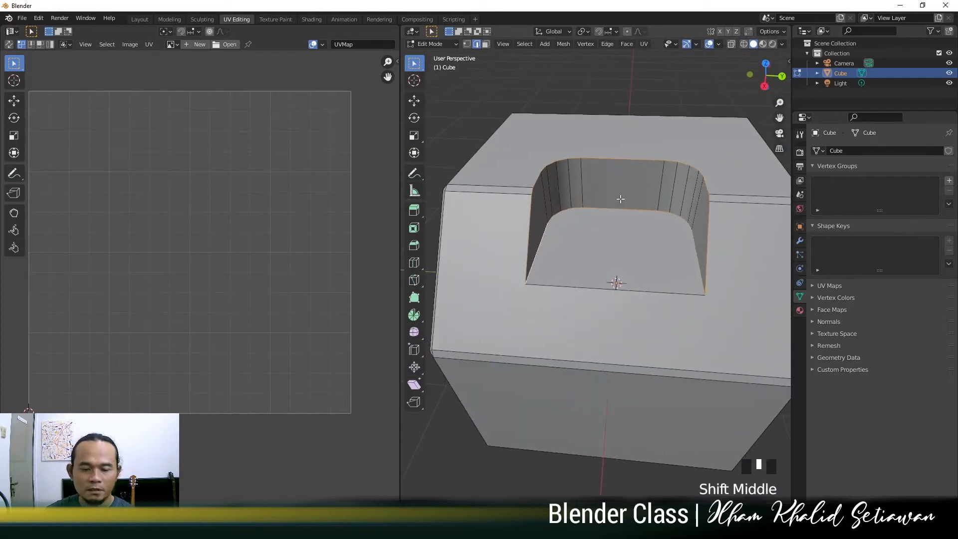
key(ctrl+e)
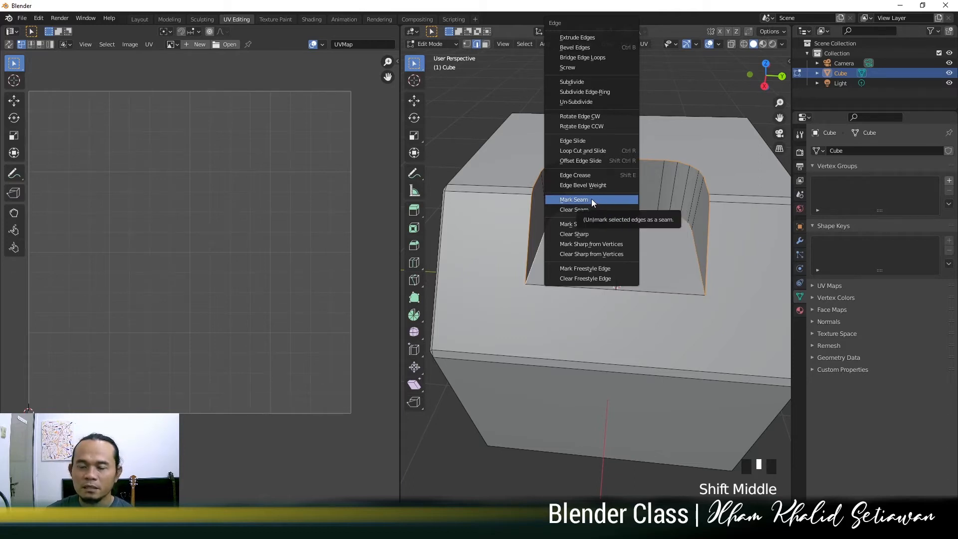
click(603, 200)
click(614, 471)
scroll(627, 347, up, 2)
middle_drag(627, 346, 600, 333)
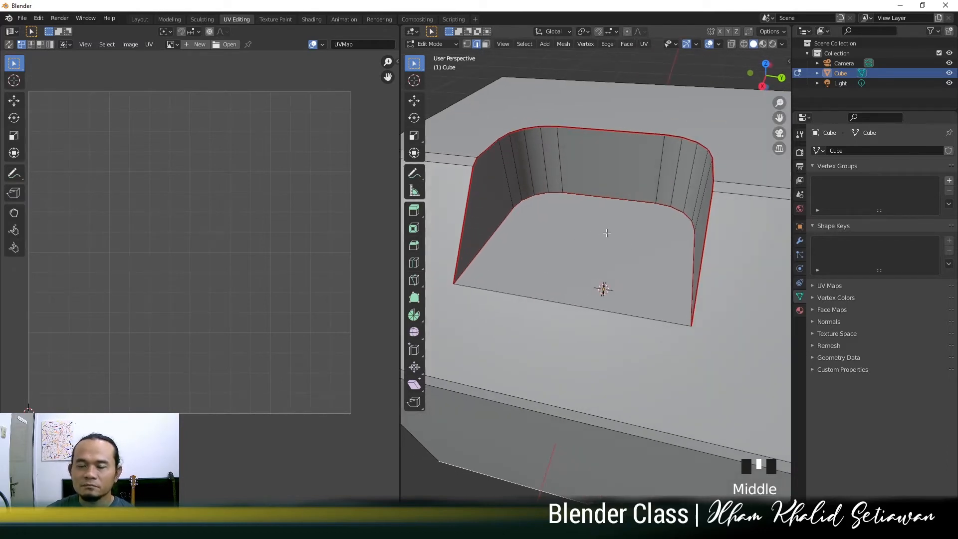
middle_drag(606, 233, 593, 251)
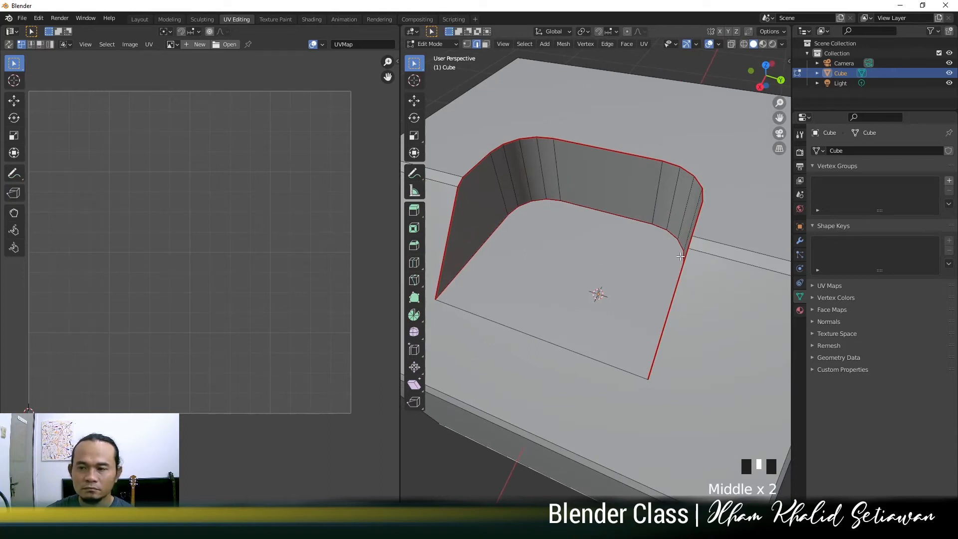
Step: Inspect the marked seam outline around the recess and check the unmarked front edge of its floor
scroll(678, 216, down, 2)
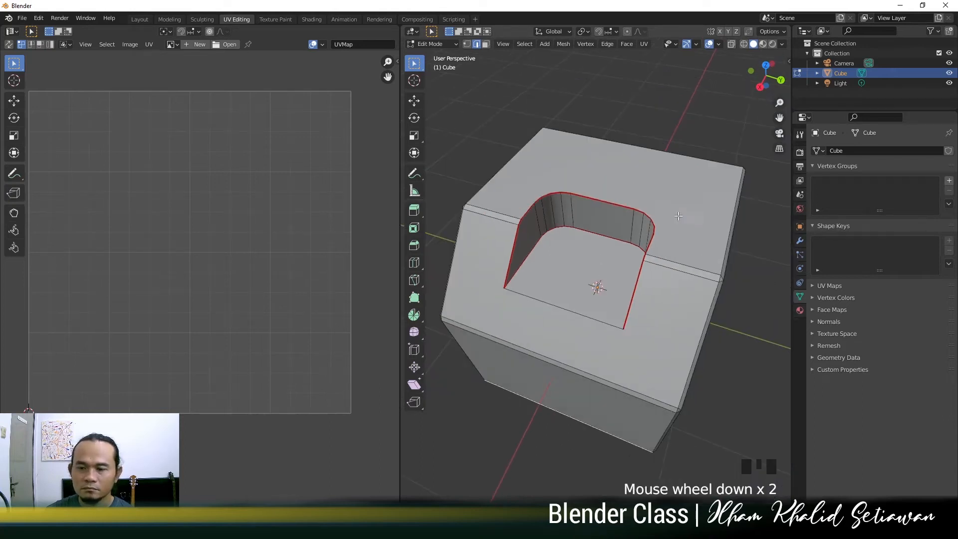
shift+middle_drag(678, 240, 689, 238)
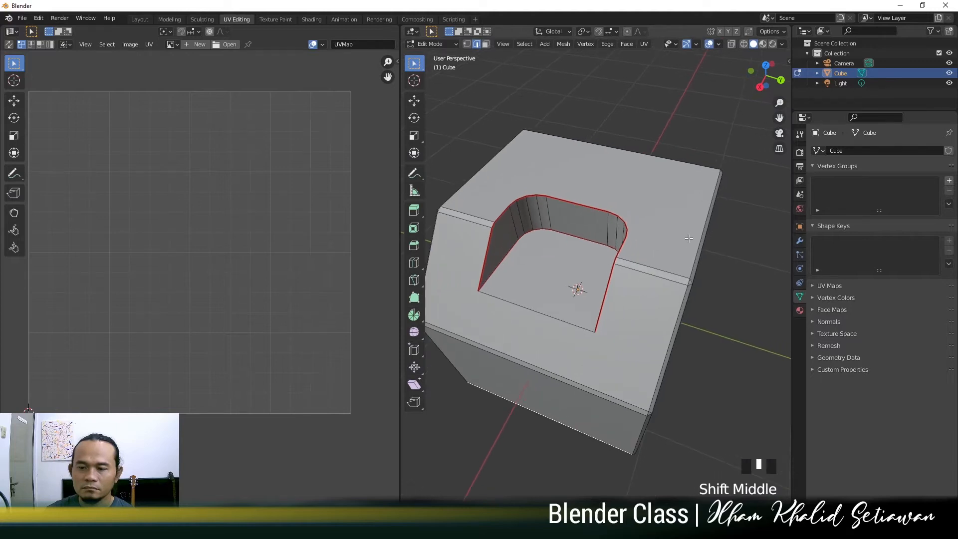
right_click(749, 297)
shift+middle_drag(756, 209, 748, 216)
scroll(678, 252, up, 1)
middle_drag(678, 252, 660, 240)
scroll(679, 209, up, 1)
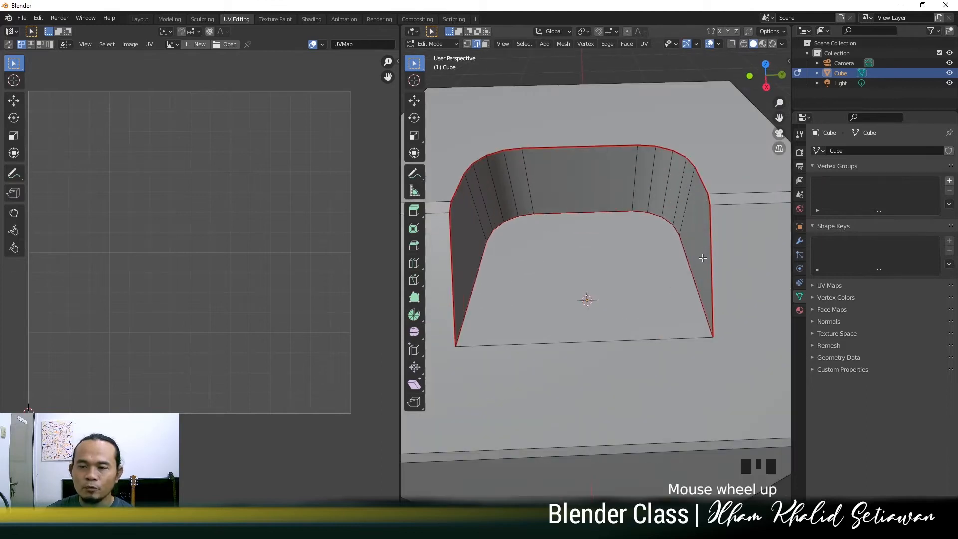
scroll(583, 189, down, 1)
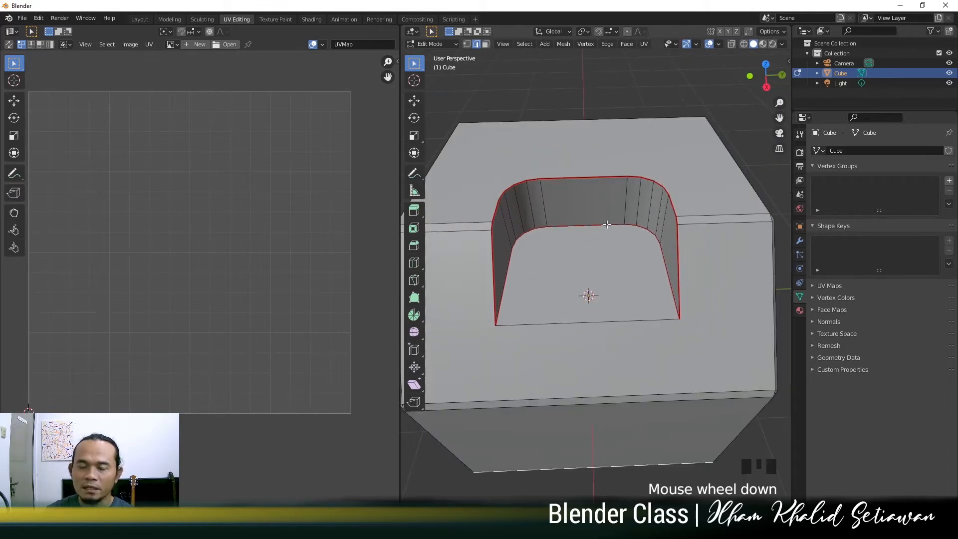
scroll(623, 260, up, 2)
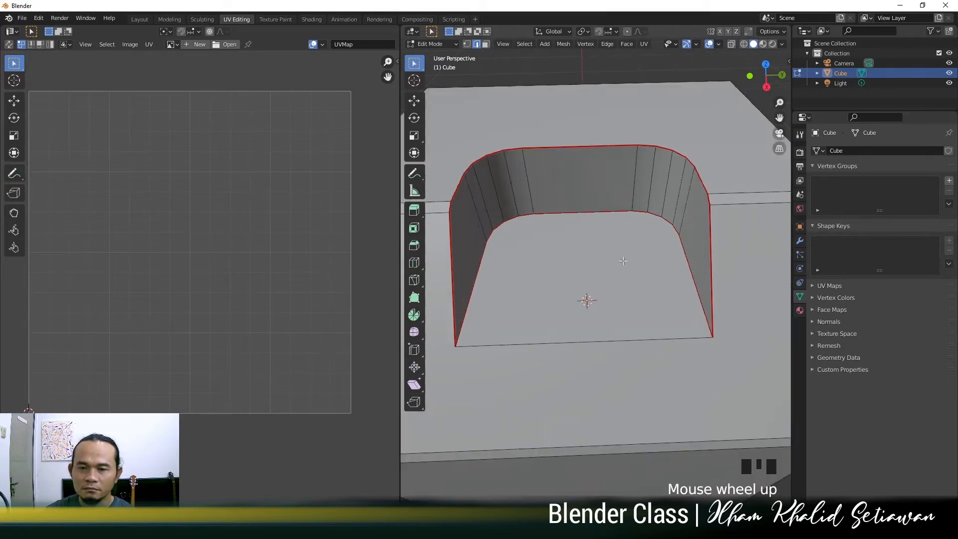
Step: Mark the open front edge of the recess floor as a seam
shift+middle_drag(623, 260, 654, 245)
middle_drag(606, 160, 586, 159)
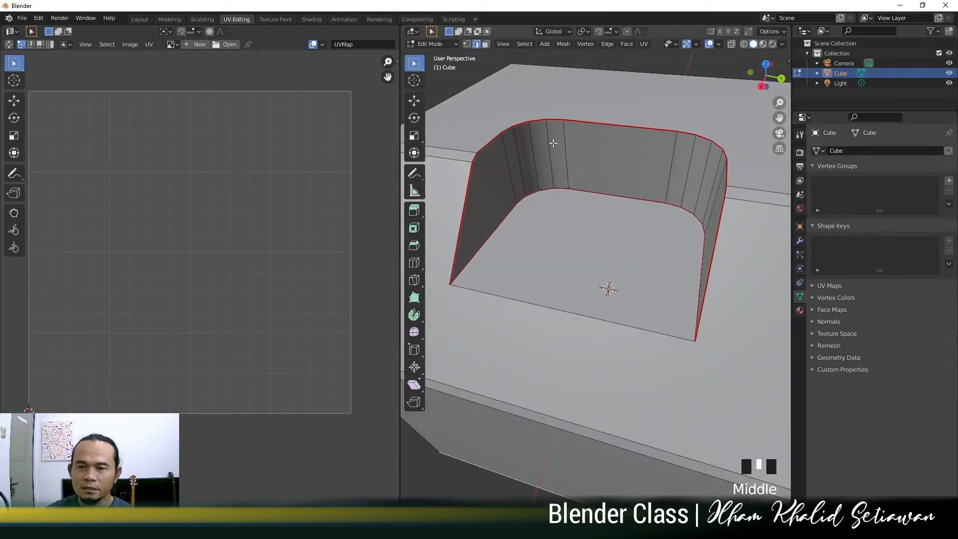
mouse_move(619, 247)
middle_down()
mouse_move(631, 245)
mouse_move(627, 255)
middle_up()
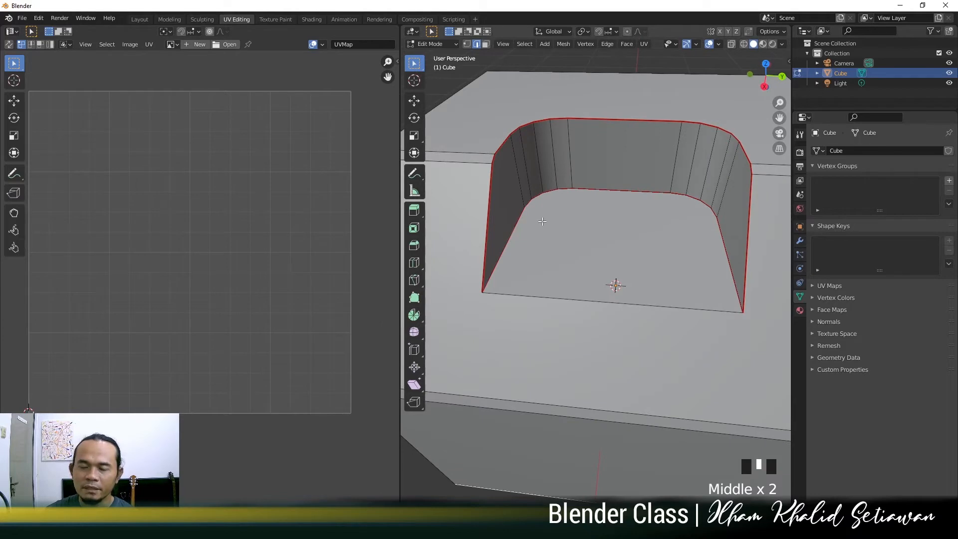
click(613, 302)
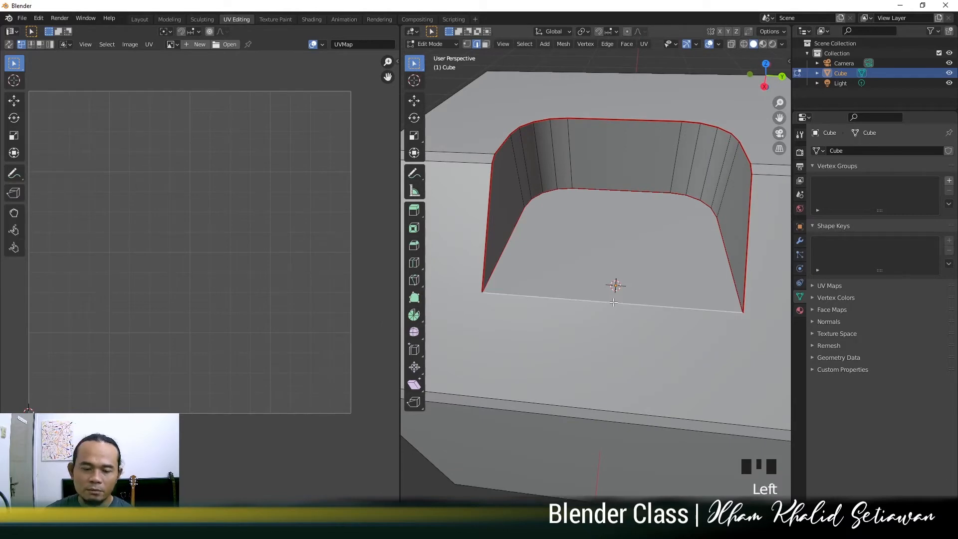
key(ctrl+e)
click(613, 301)
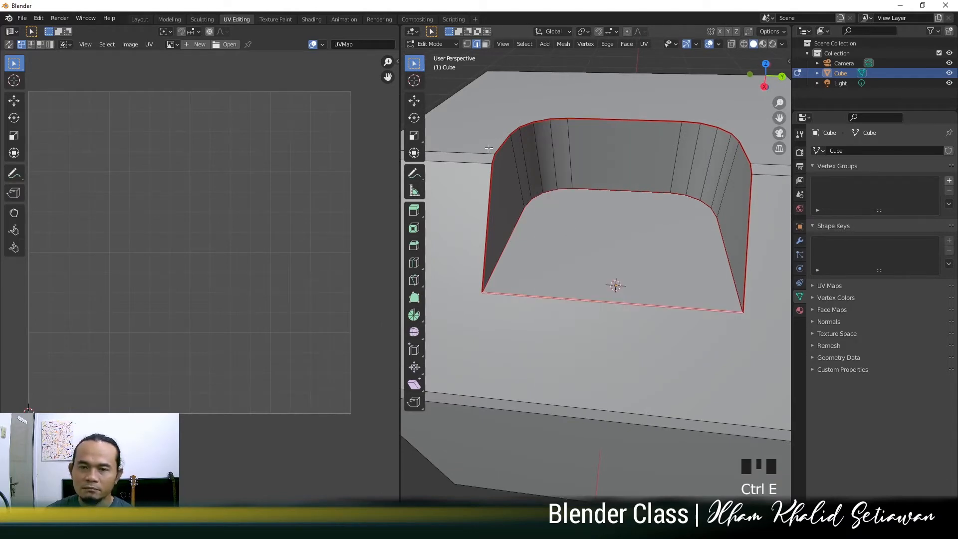
Step: Select the outline edges of one side face of the cube along its top, sloped and front corner bevels
middle_drag(575, 237, 464, 175)
shift+middle_drag(461, 158, 580, 189)
scroll(579, 189, down, 2)
middle_drag(524, 219, 600, 225)
scroll(599, 225, up, 2)
middle_drag(579, 187, 583, 250)
scroll(576, 219, up, 1)
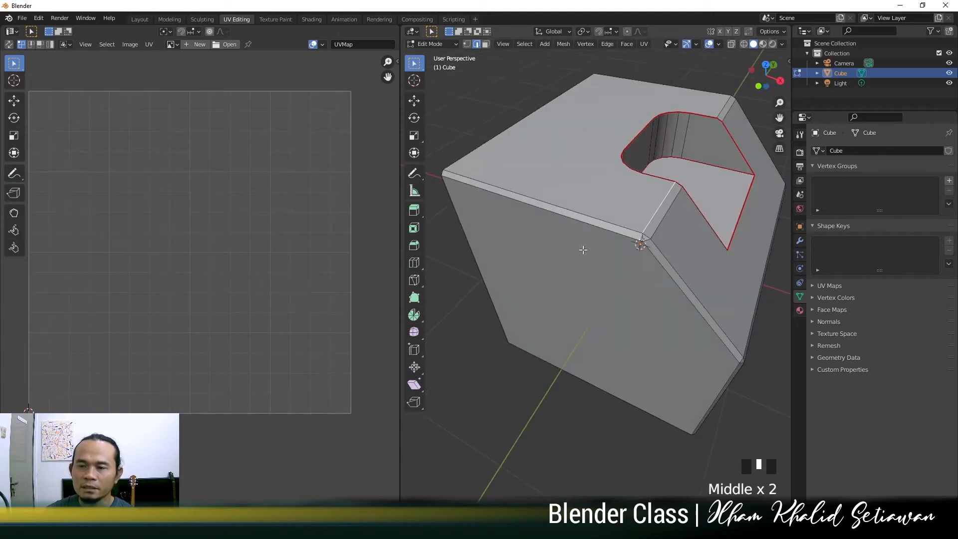
scroll(582, 250, up, 1)
click(594, 208)
middle_drag(647, 239, 597, 293)
shift+click(634, 271)
shift+click(615, 295)
scroll(623, 312, up, 3)
shift+click(637, 299)
Step: Extend the edge selection along the opposite side face's outline and across the cube's upper back edge, including the small corner edges
scroll(591, 318, up, 3)
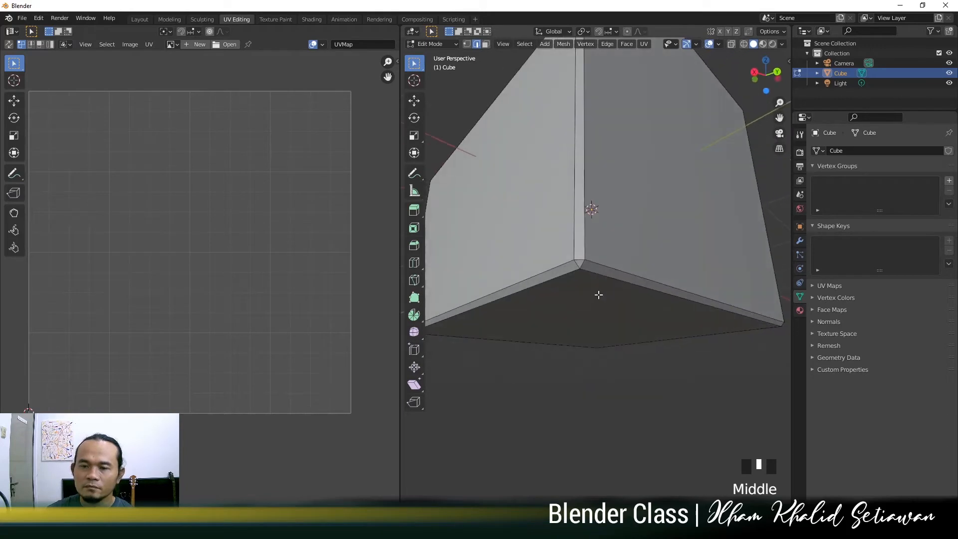
shift+click(584, 267)
shift+click(590, 246)
middle_drag(632, 162, 620, 289)
shift+click(684, 299)
middle_drag(684, 299, 577, 282)
scroll(543, 278, up, 2)
shift+click(533, 255)
shift+click(563, 247)
middle_drag(687, 269, 552, 265)
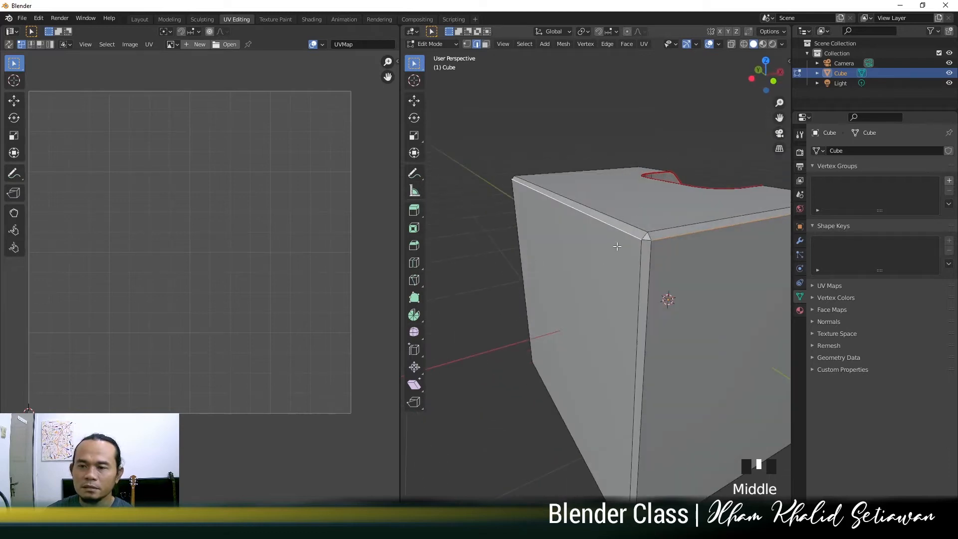
shift+click(645, 239)
middle_drag(642, 249, 623, 325)
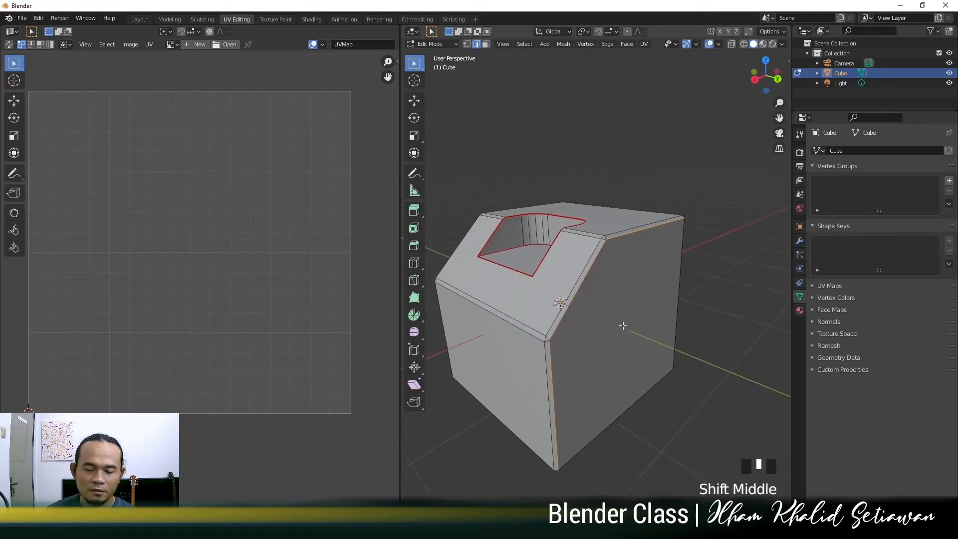
Step: Mark the selected side and upper back edges as seams
key(ctrl+e)
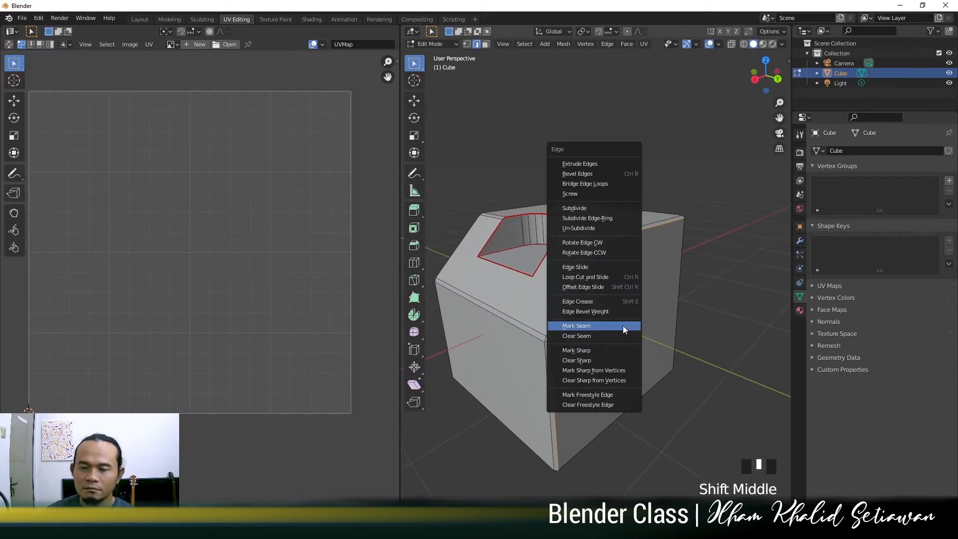
click(622, 325)
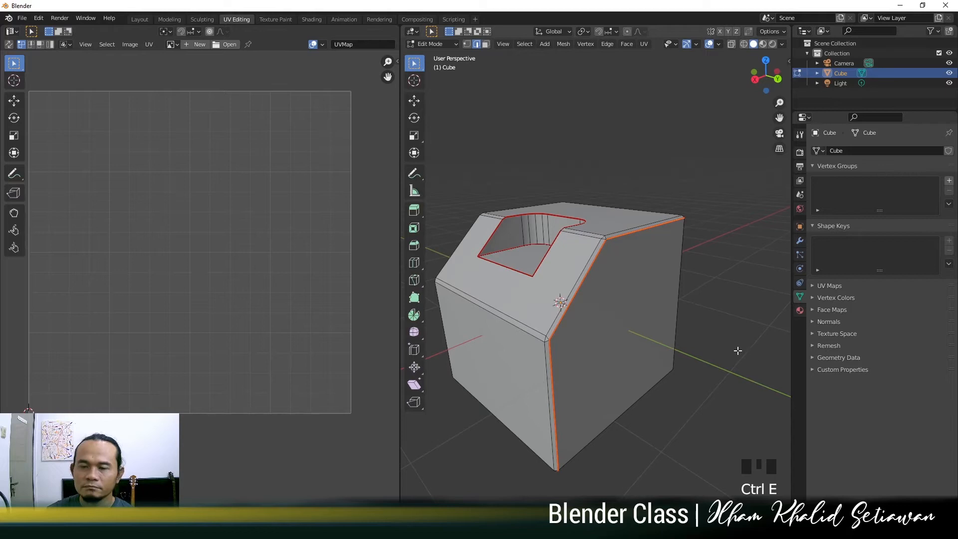
scroll(684, 346, down, 2)
middle_drag(684, 347, 567, 373)
scroll(618, 269, up, 3)
scroll(701, 280, down, 2)
scroll(609, 316, up, 2)
Step: Select the vertical edges at both back corners of the cube and mark them as seams
click(620, 274)
middle_drag(598, 269, 663, 329)
scroll(605, 299, up, 1)
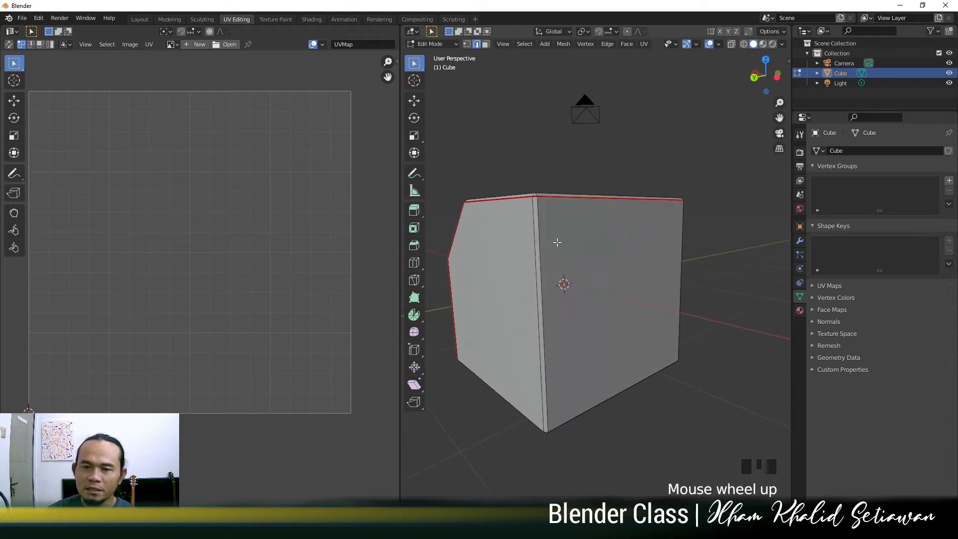
scroll(556, 242, up, 1)
middle_drag(557, 244, 564, 275)
scroll(566, 276, up, 1)
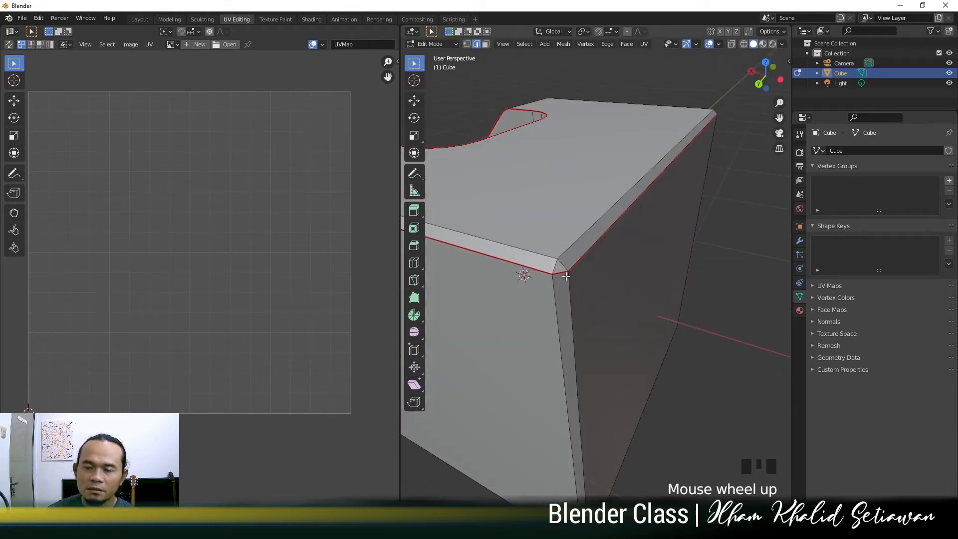
scroll(568, 281, down, 1)
middle_drag(597, 327, 543, 311)
shift+click(699, 201)
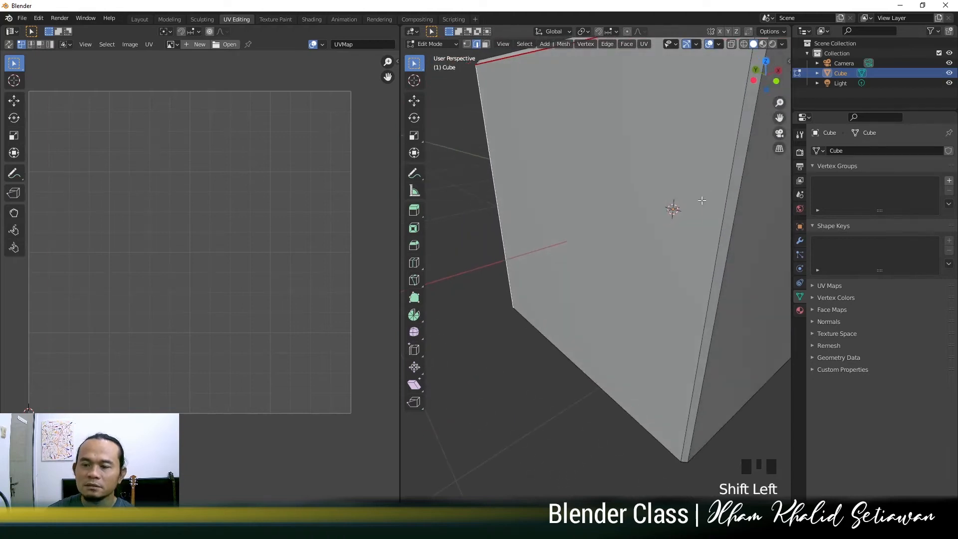
shift+click(724, 200)
middle_drag(724, 200, 650, 271)
key(ctrl+e)
click(668, 262)
Step: Switch the 3D view to wireframe shading and check the seams around the whole cube
key(a)
scroll(650, 271, down, 2)
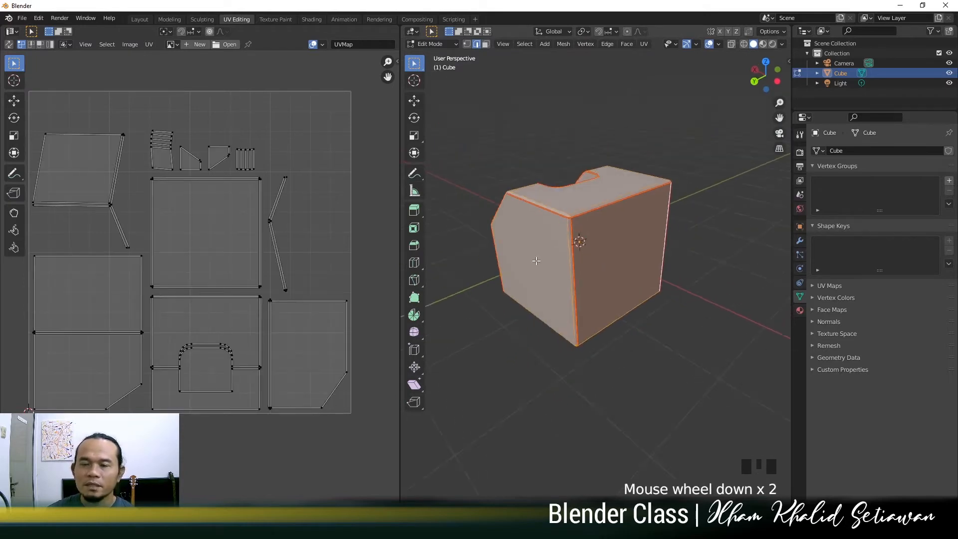
click(654, 370)
middle_drag(654, 369, 656, 306)
key(z)
click(608, 308)
scroll(602, 286, up, 3)
mouse_move(602, 287)
middle_down()
mouse_move(657, 284)
mouse_move(672, 261)
mouse_move(607, 276)
mouse_move(611, 290)
middle_up()
scroll(657, 285, down, 2)
Step: Select the entire mesh and unwrap it along the marked seams
key(a)
shift+middle_drag(536, 279, 557, 278)
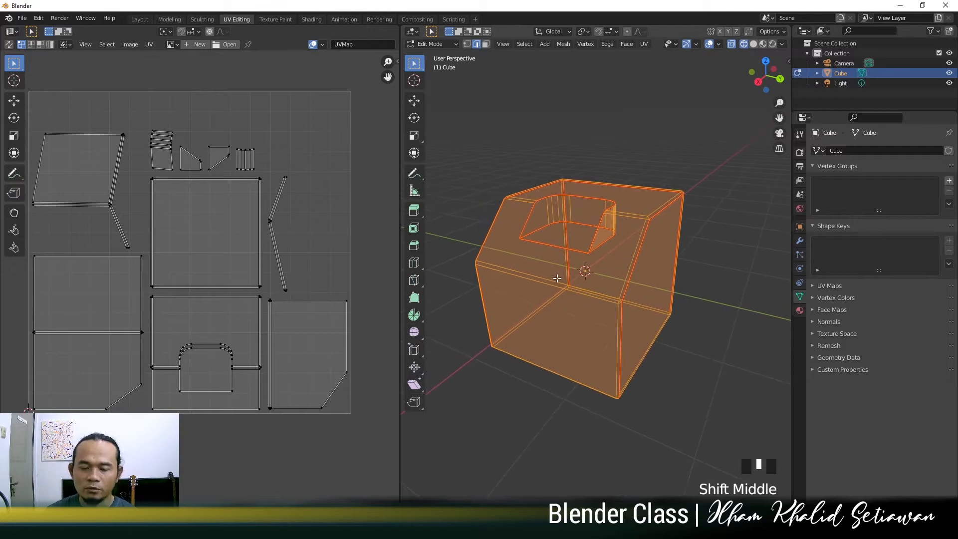
key(u)
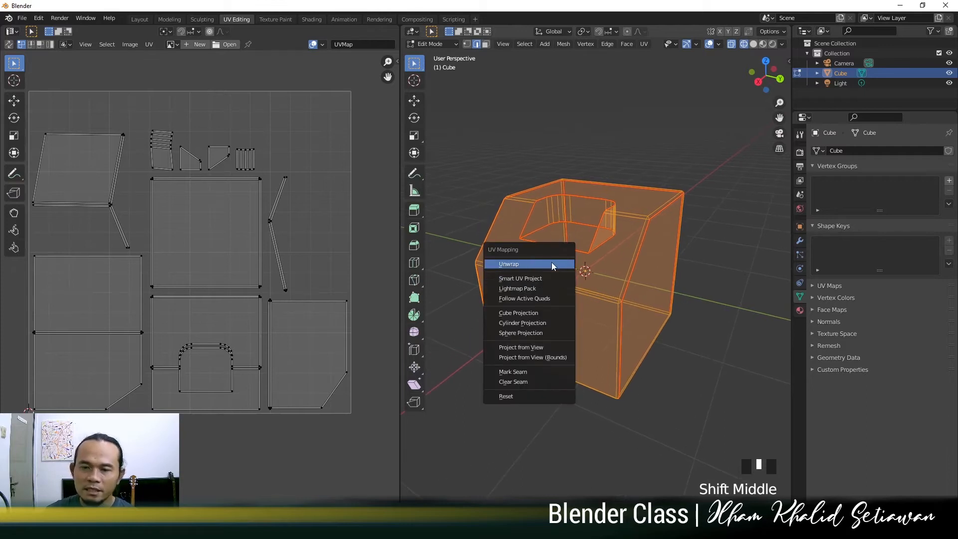
click(552, 263)
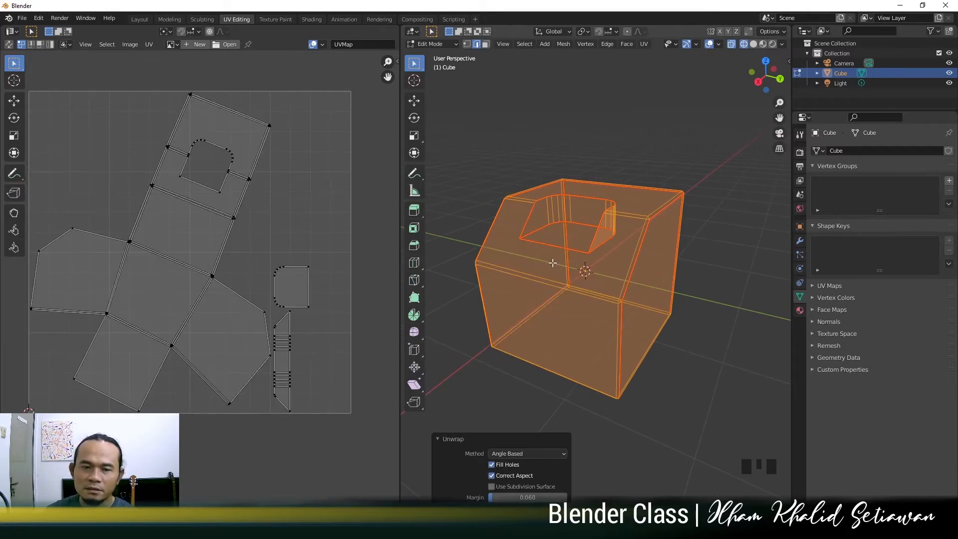
click(280, 226)
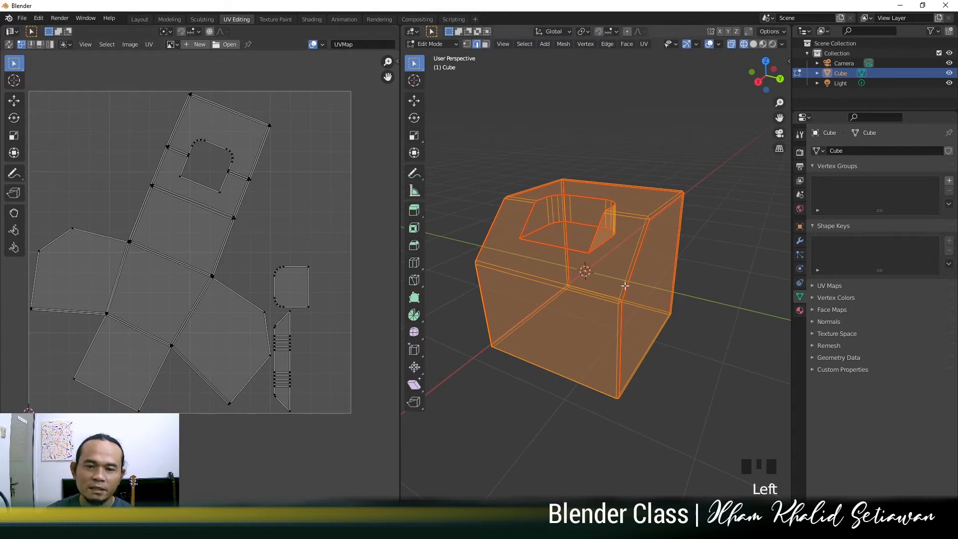
Step: Unwrap the mesh again with the method set to Conformal
key(u)
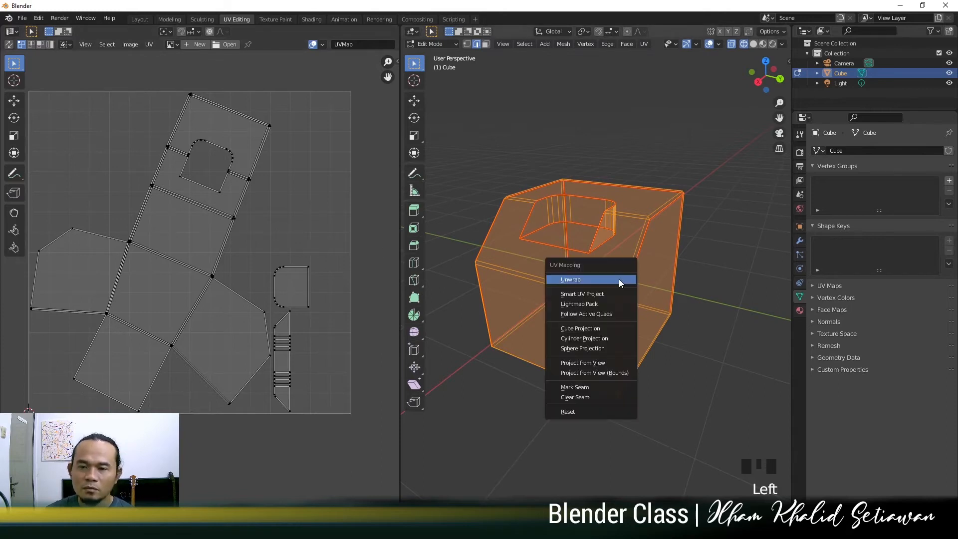
key(u)
click(532, 453)
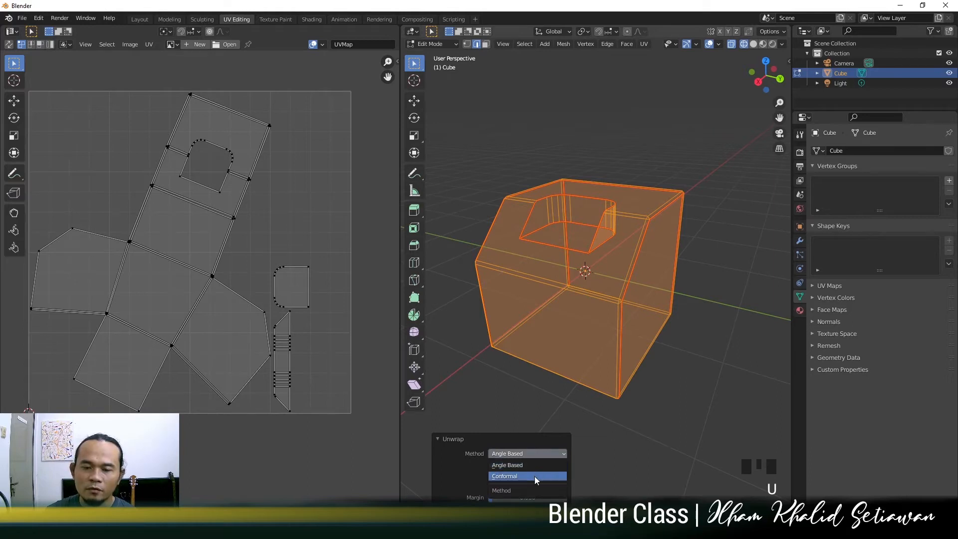
click(534, 476)
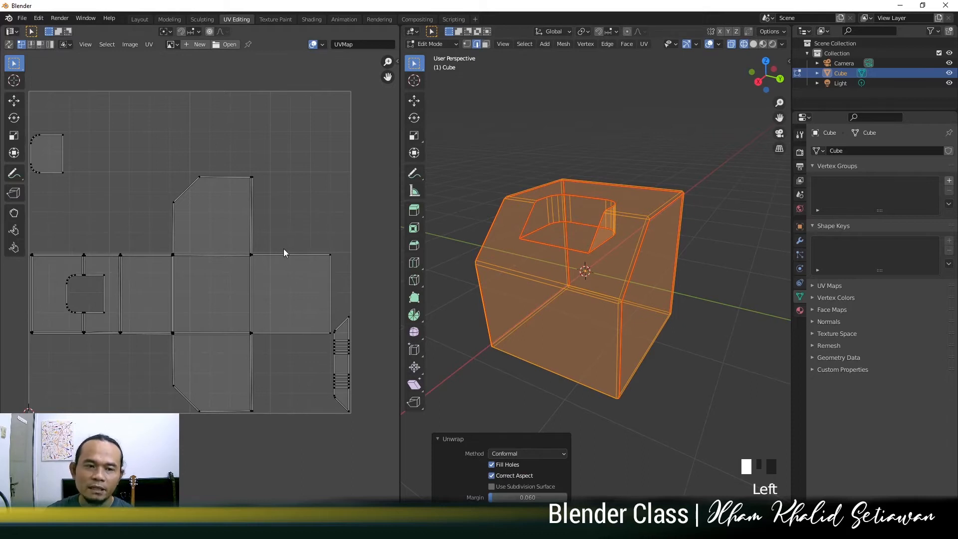
Step: Compare the seams on the cube with the unwrapped islands, deselecting the mesh and selecting all of it again
shift+middle_drag(537, 263, 573, 299)
scroll(541, 238, up, 3)
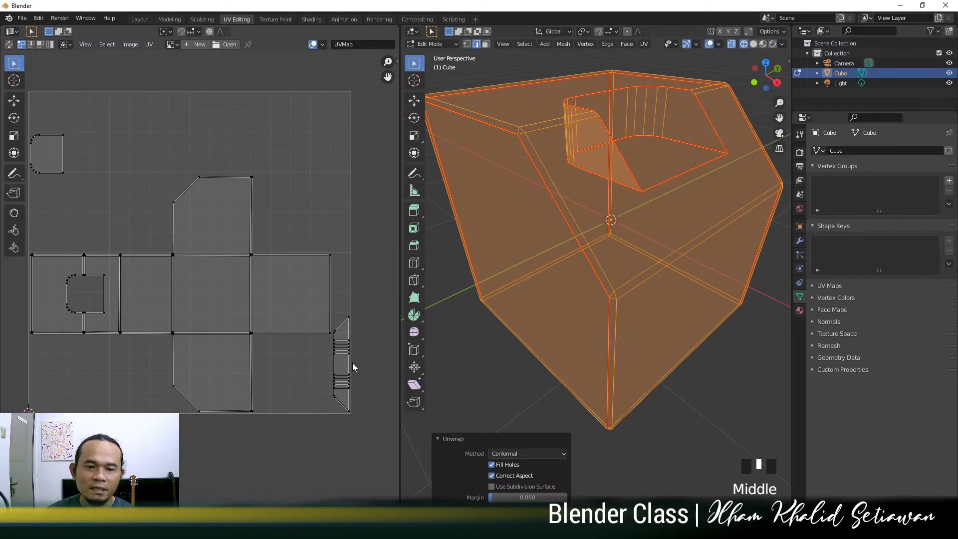
shift+middle_drag(643, 226, 623, 249)
scroll(637, 241, down, 2)
click(674, 401)
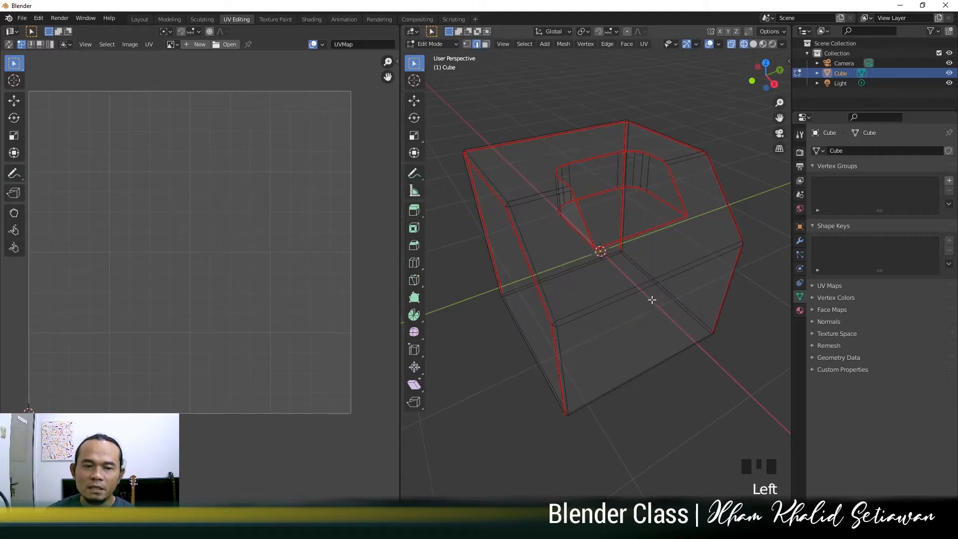
key(a)
middle_drag(631, 294, 645, 294)
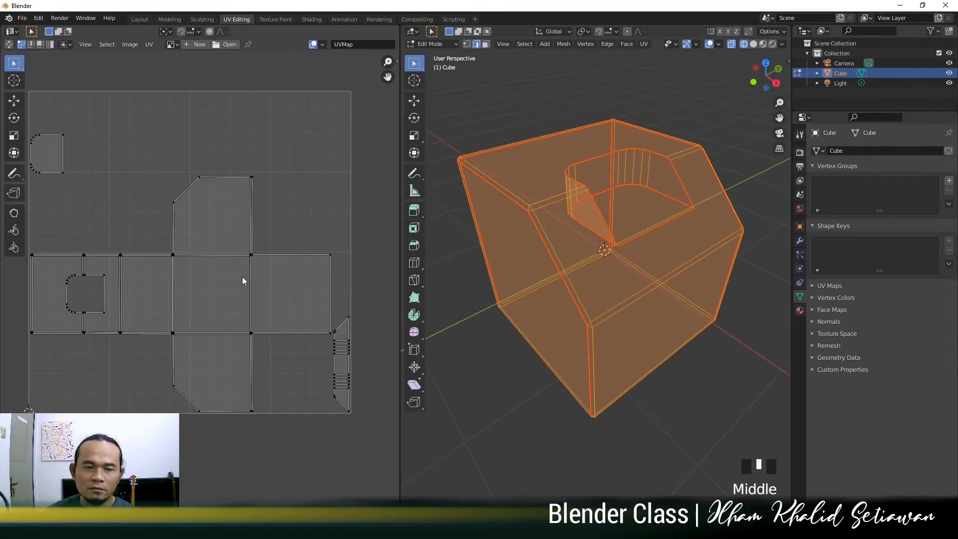
Step: Select the whole cross-shaped UV island and move it about 0.03 to the right and 0.15 up
click(258, 257)
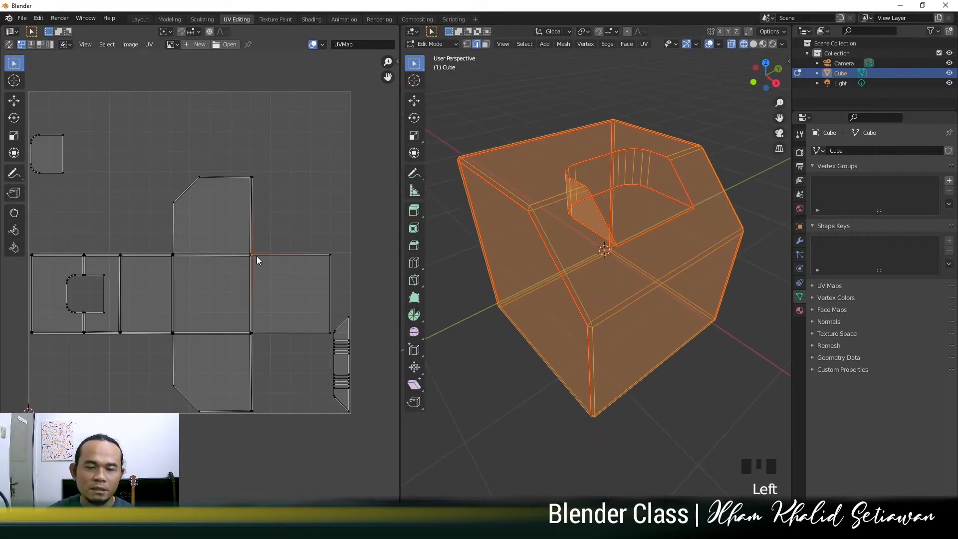
key(ctrl+l)
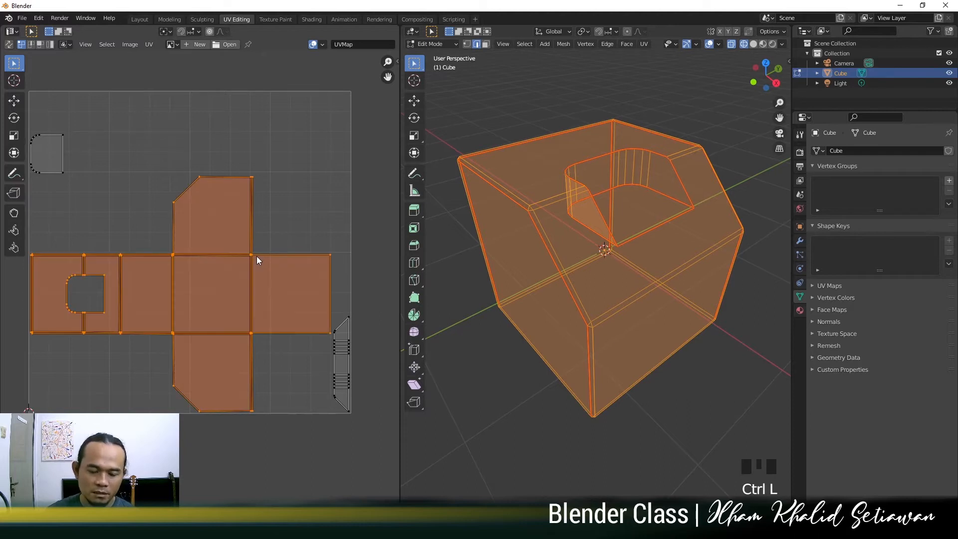
key(g)
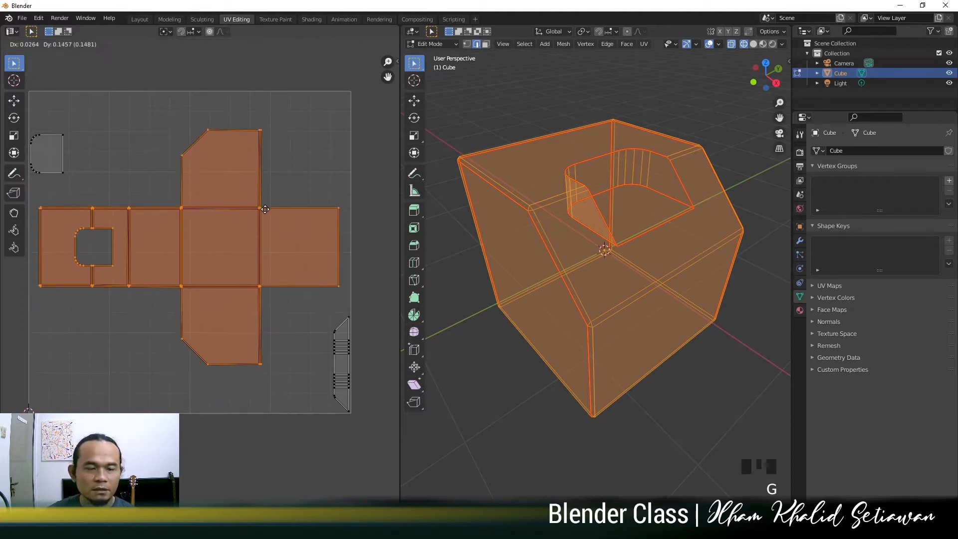
click(265, 209)
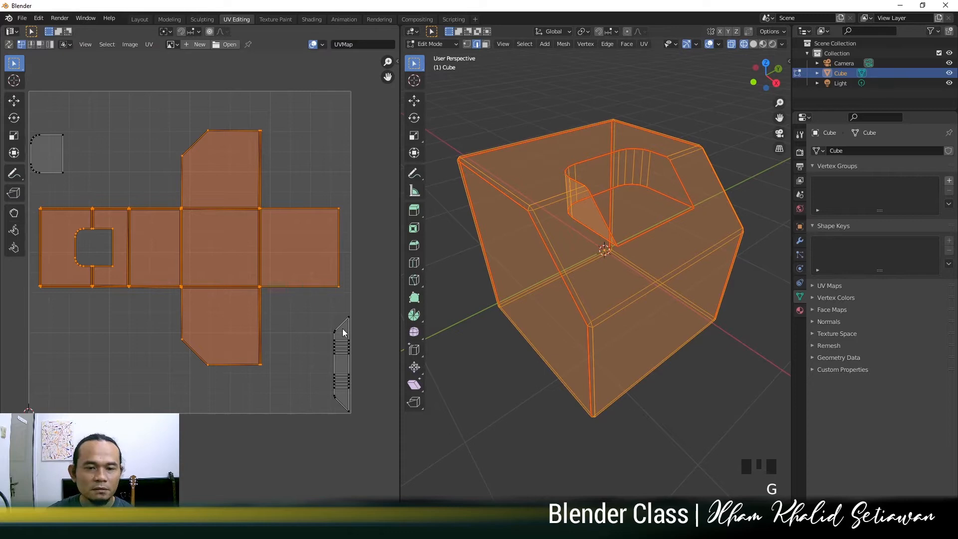
Step: Select the narrow recess-wall UV island and move it beside the lower arm of the cross-shaped island
click(342, 330)
key(ctrl+l)
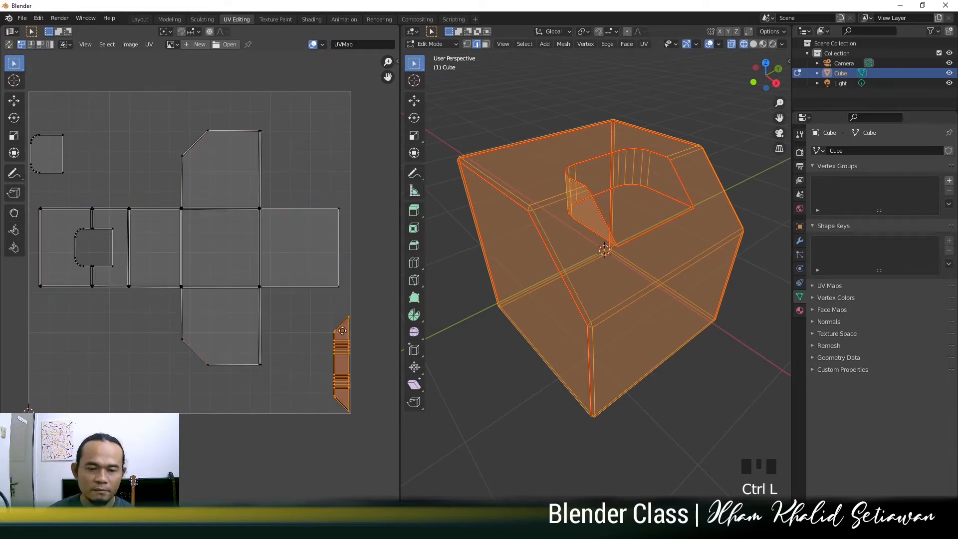
key(g)
click(288, 315)
Step: Select the small rounded recess-floor UV island and move it inward, above the arm of the cross-shaped island containing the recess outline
click(49, 170)
key(ctrl+l)
key(g)
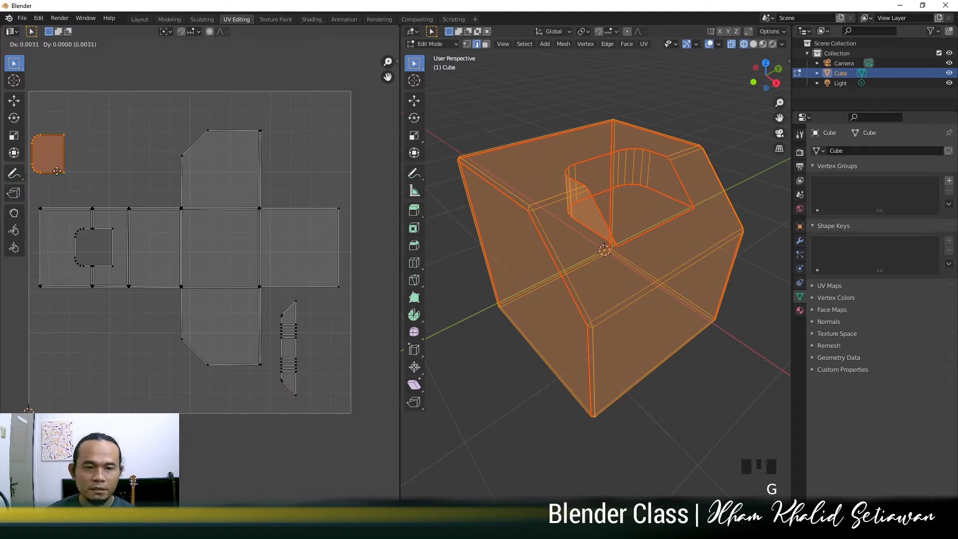
click(142, 185)
click(137, 360)
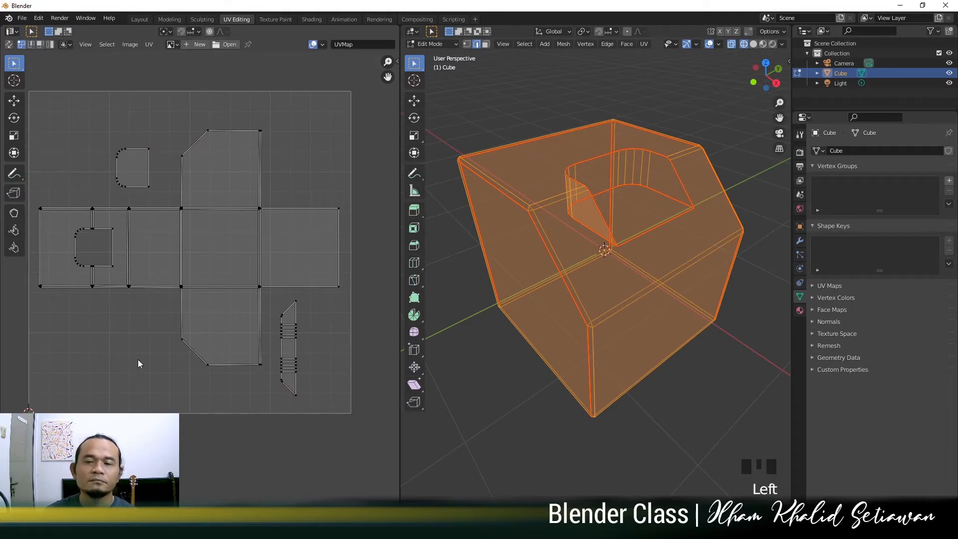
Step: Review the arranged UV islands against the cube, leaving and re-entering Edit Mode with the whole mesh selected
key(Tab)
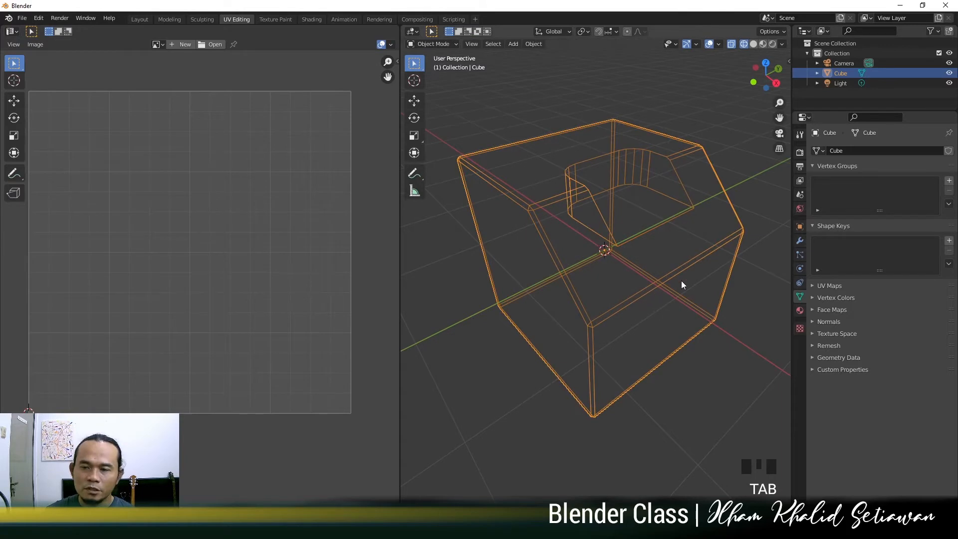
key(Tab)
click(676, 348)
key(Tab)
key(Tab)
key(a)
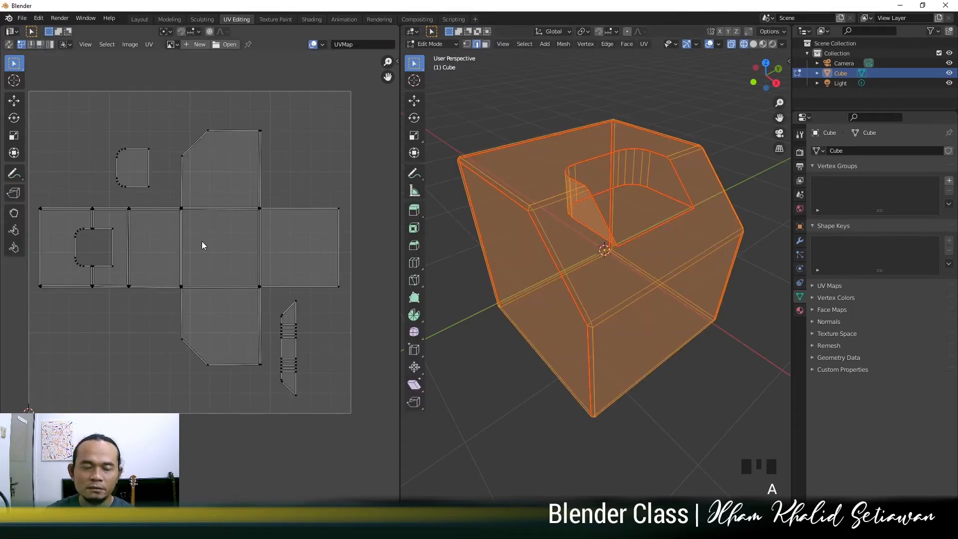
scroll(198, 241, down, 1)
scroll(208, 224, up, 1)
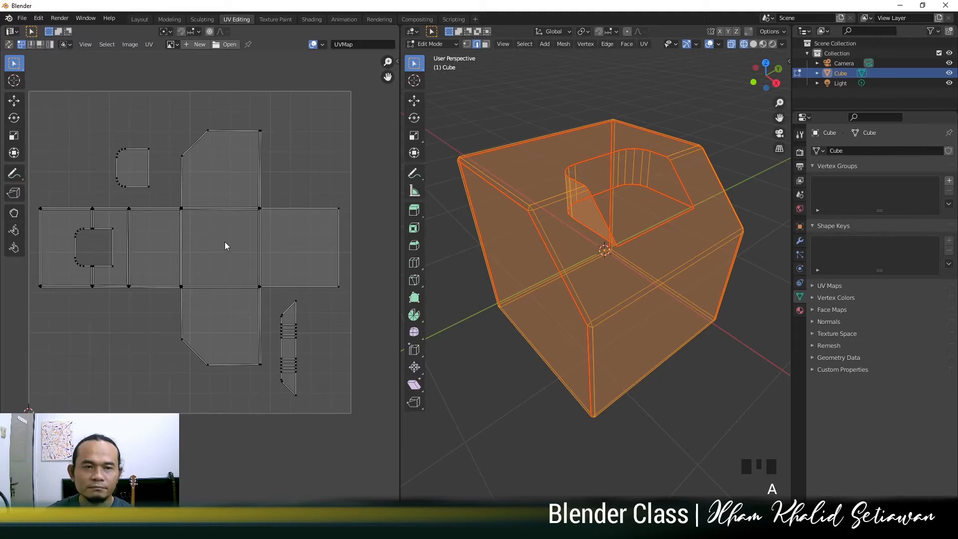
middle_drag(225, 242, 234, 240)
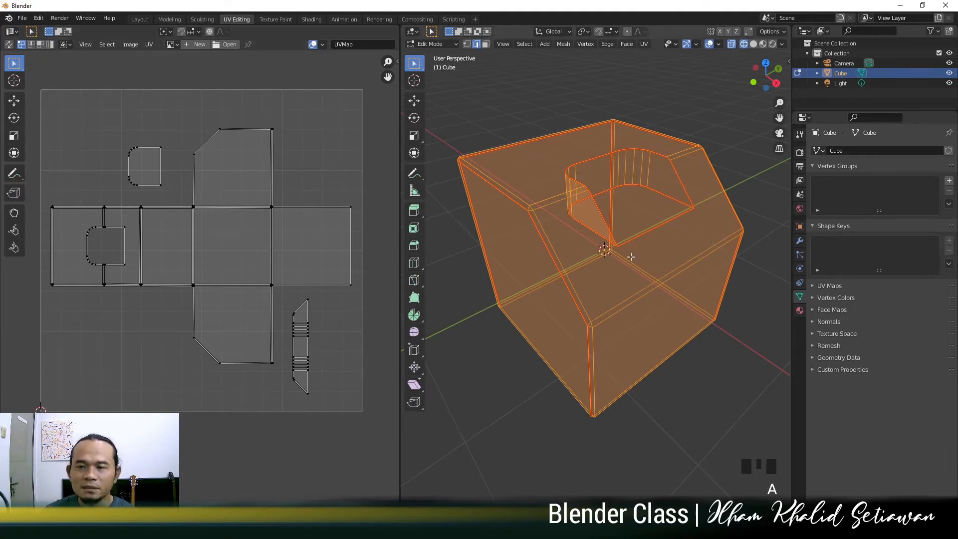
click(723, 403)
key(a)
middle_drag(620, 282, 630, 275)
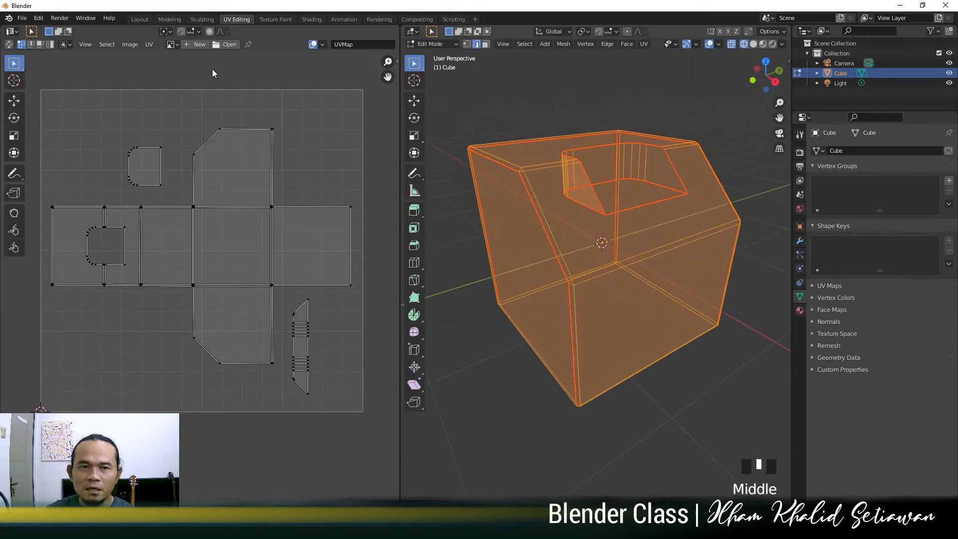
Step: Start a new image behind the UV layout and name it "kotak besi"
click(199, 46)
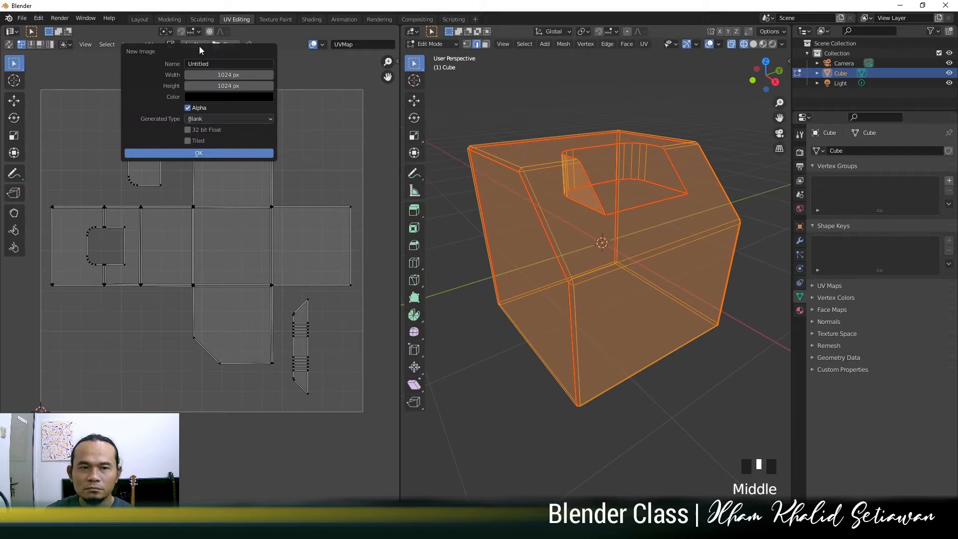
click(217, 63)
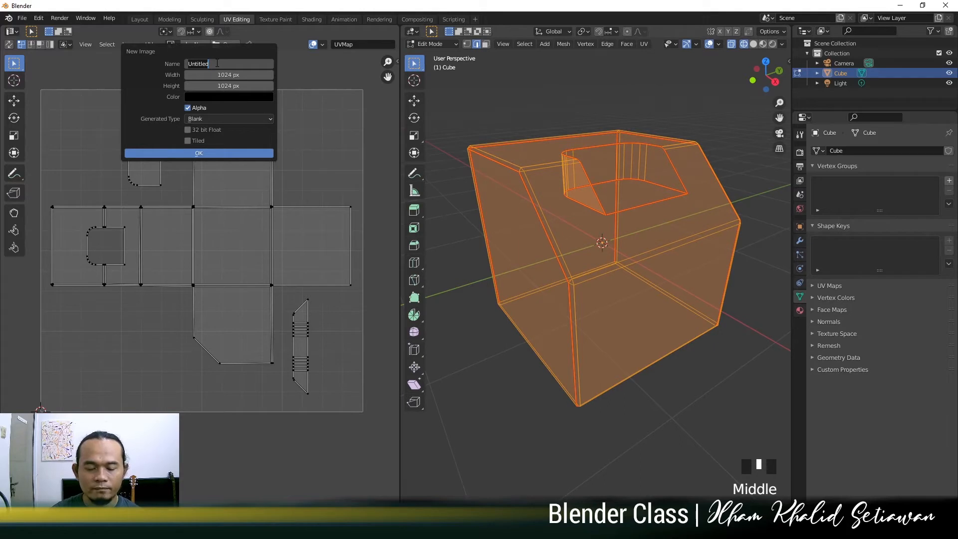
text(kotak besi)
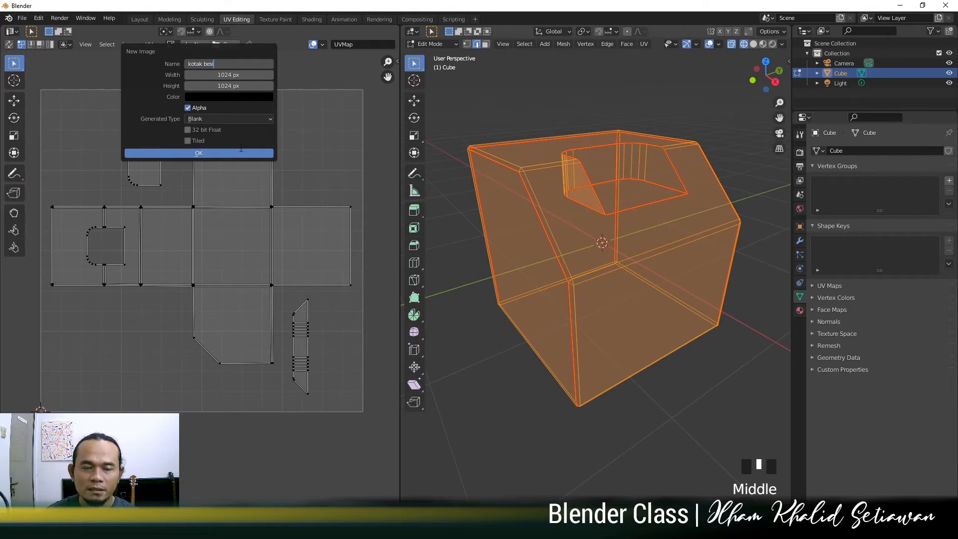
key(Return)
Step: Set the new image's width and height to 4096 px each, create it and fit it in the UV view
click(244, 75)
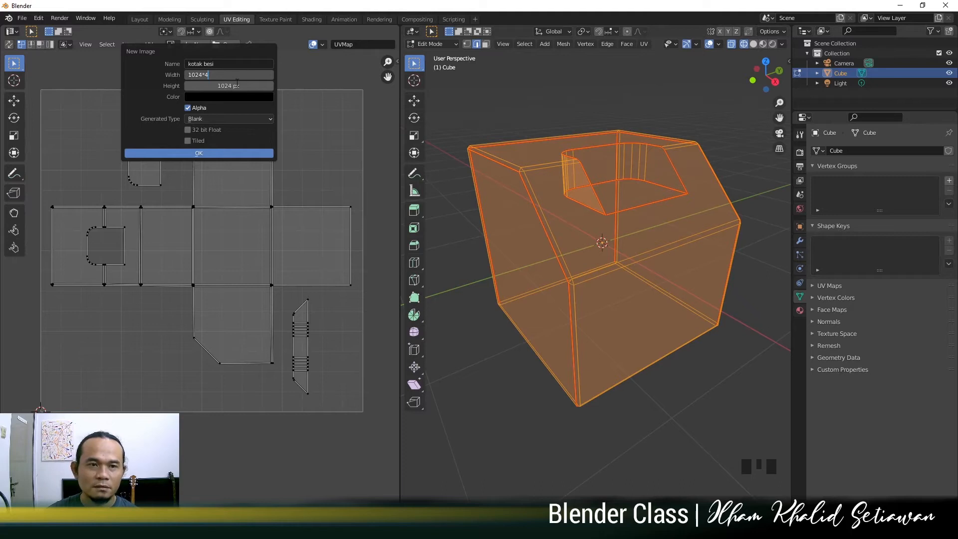
key(Return)
click(237, 85)
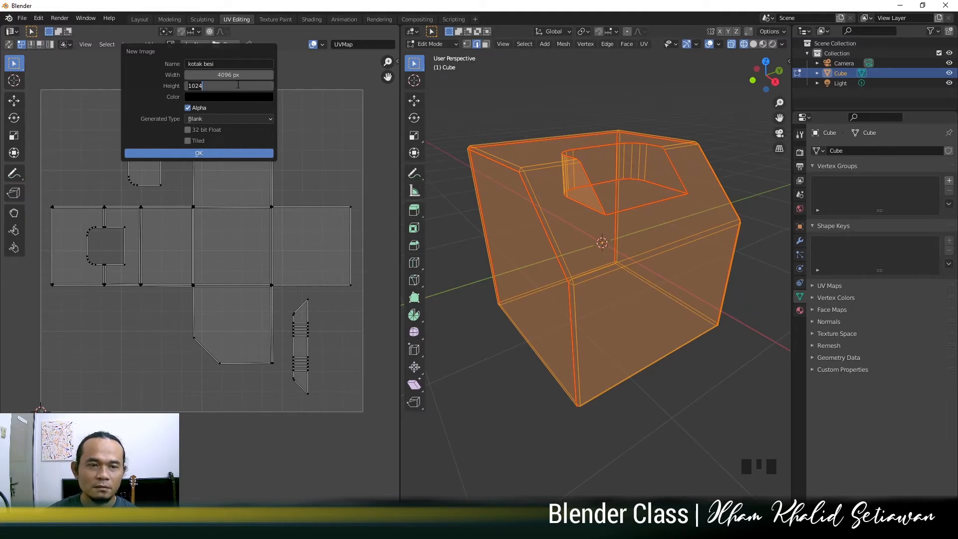
text(409)
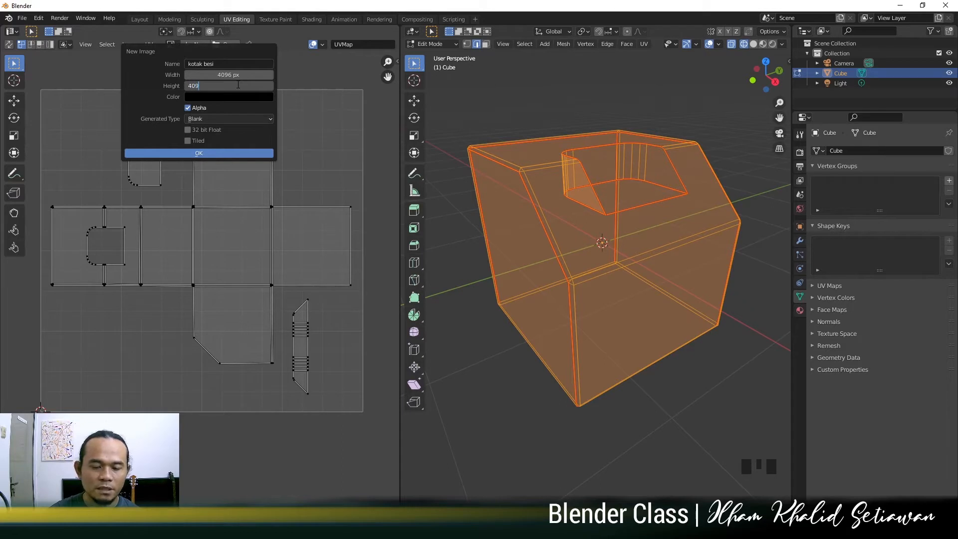
key(Return)
click(199, 152)
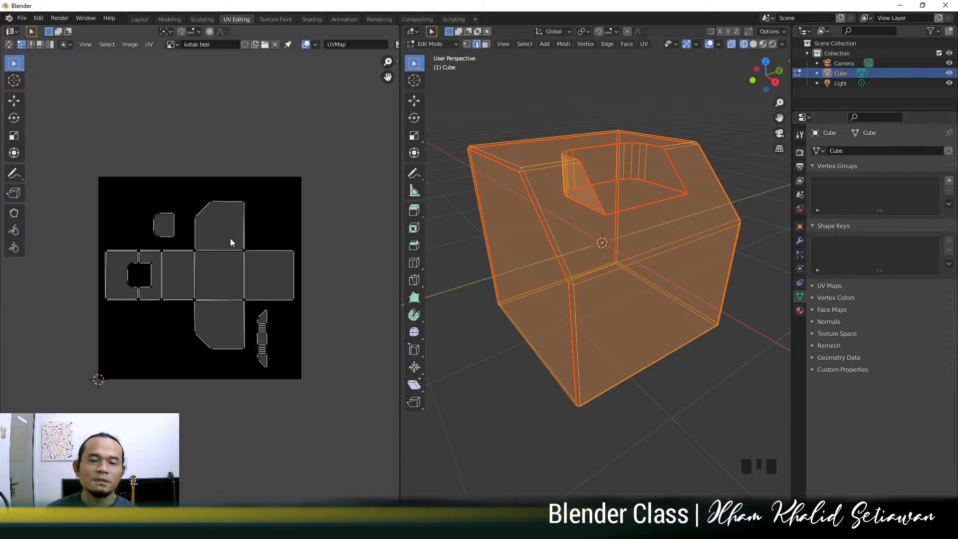
key(Home)
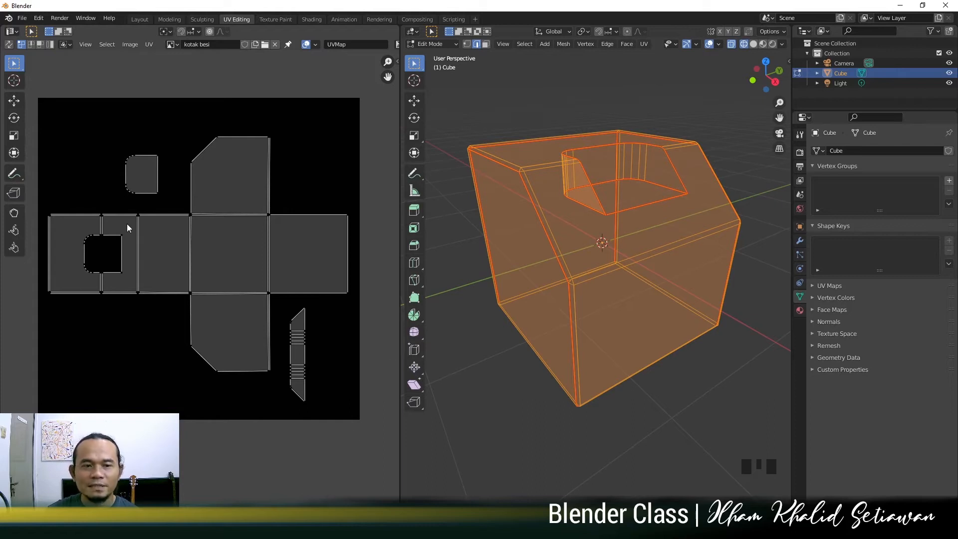
Step: Switch the 3D view to Rendered shading and inspect the cube in Object Mode
key(Tab)
key(Tab)
key(z)
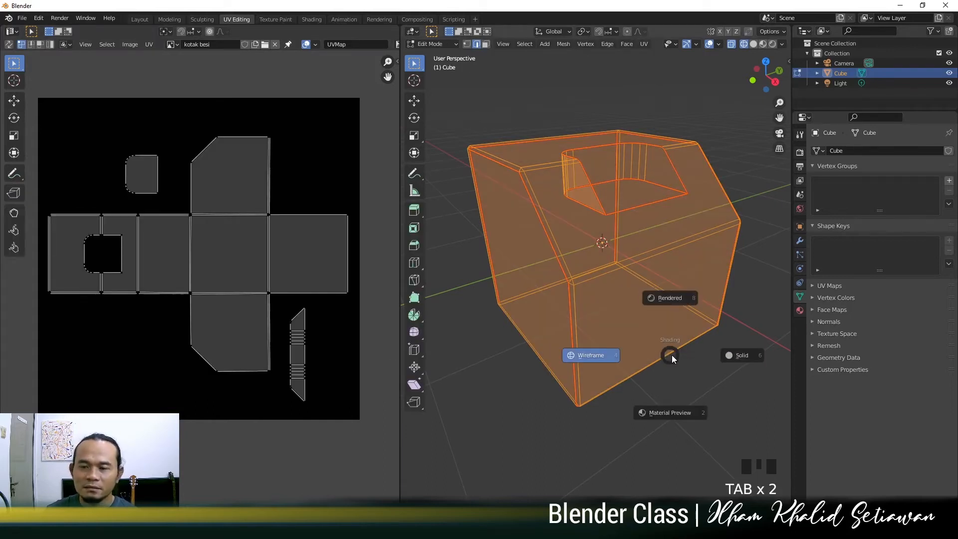
click(674, 296)
scroll(658, 282, down, 3)
key(Tab)
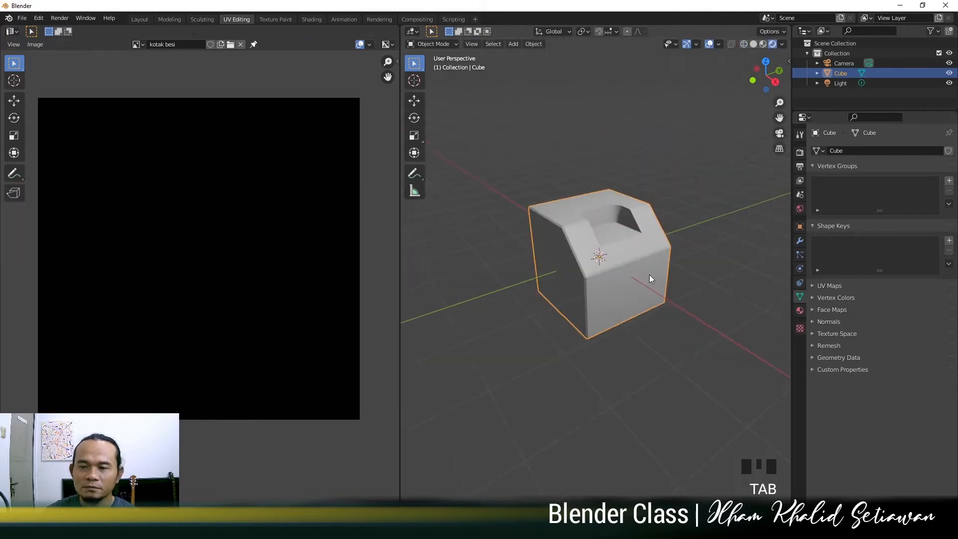
scroll(644, 274, up, 3)
shift+middle_drag(623, 271, 605, 265)
click(601, 288)
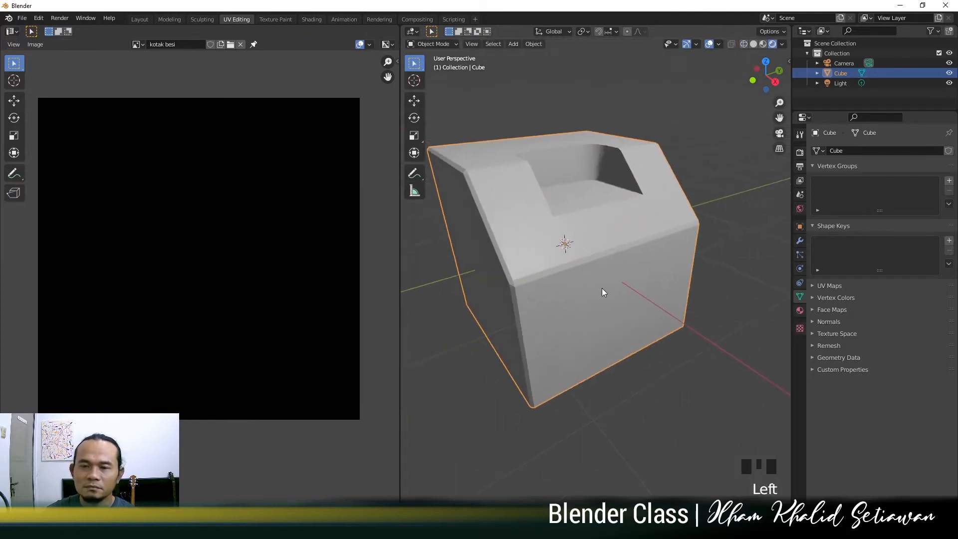
key(Tab)
key(a)
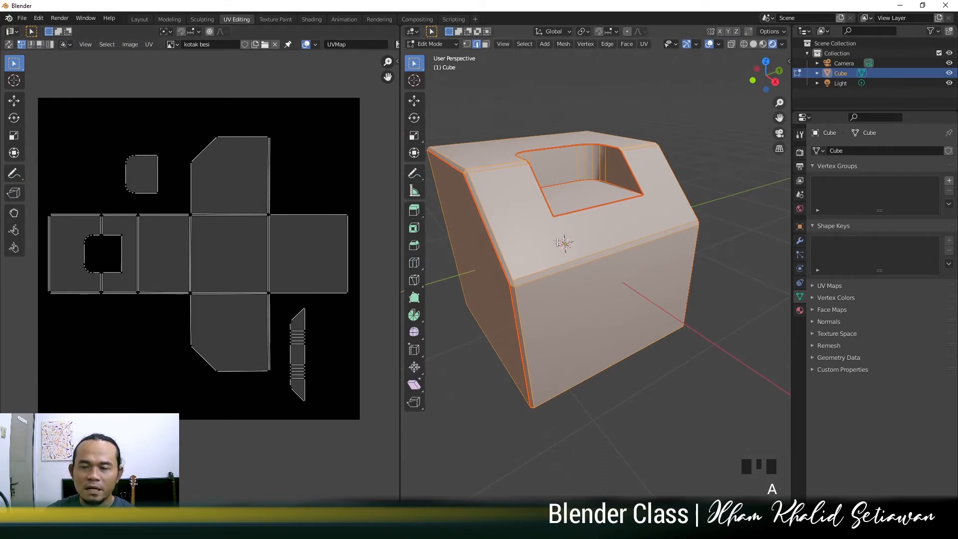
key(Tab)
shift+middle_drag(556, 247, 623, 269)
click(596, 253)
middle_drag(619, 227, 374, 222)
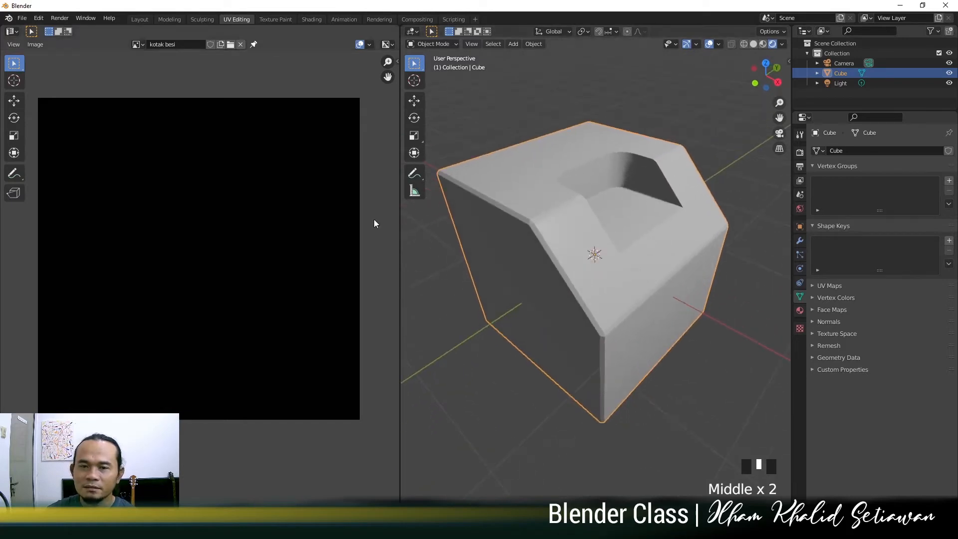
click(800, 136)
click(800, 152)
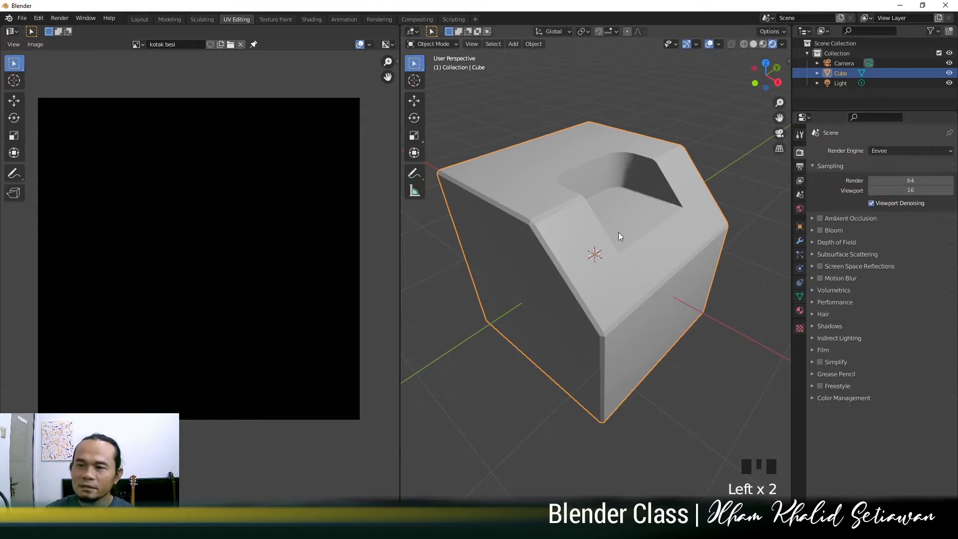
key(Tab)
key(Tab)
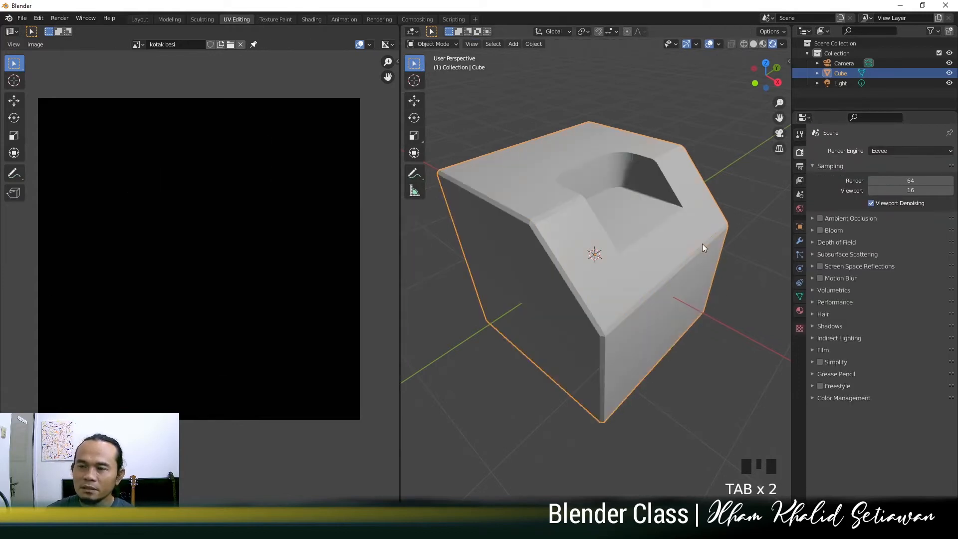
Step: Show the active tool properties and switch the cube to Texture Paint mode
click(800, 136)
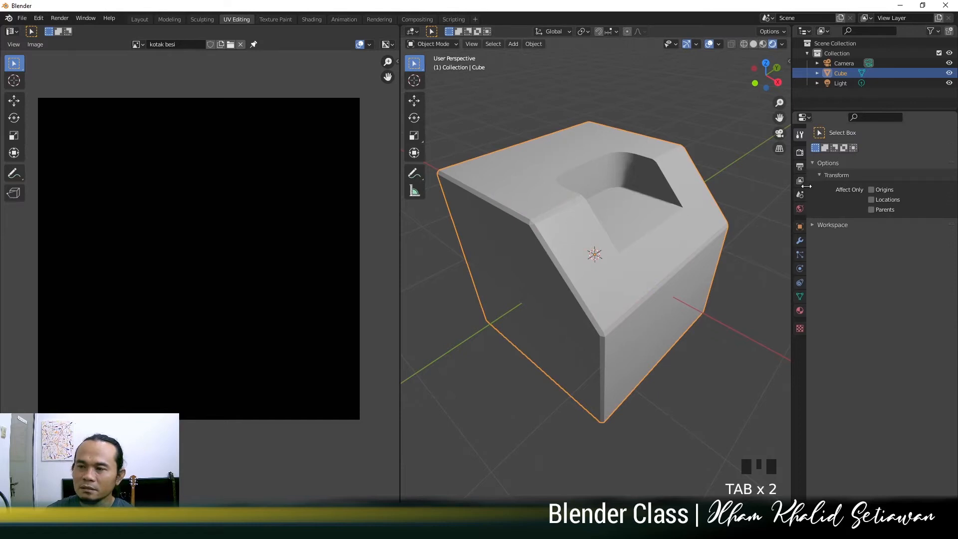
click(450, 45)
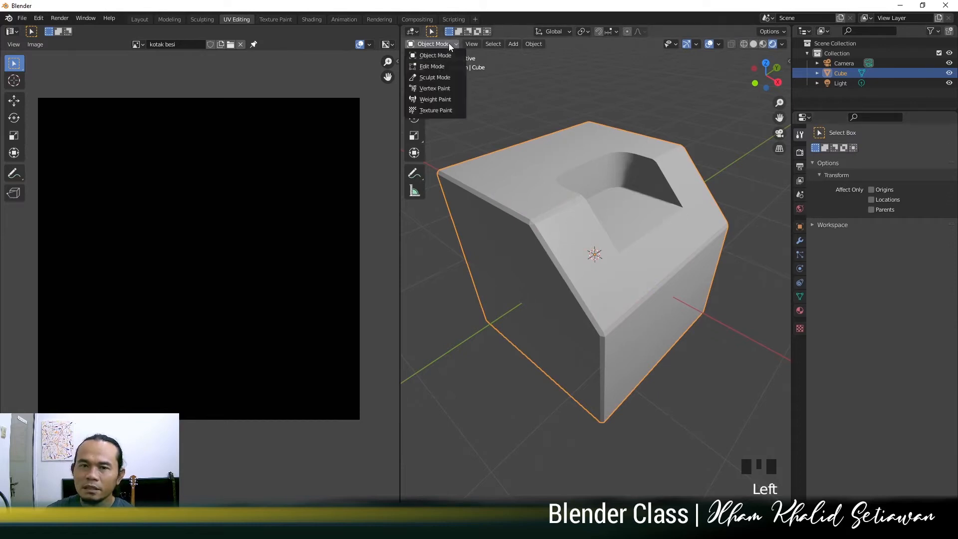
click(445, 110)
shift+middle_drag(580, 181, 645, 248)
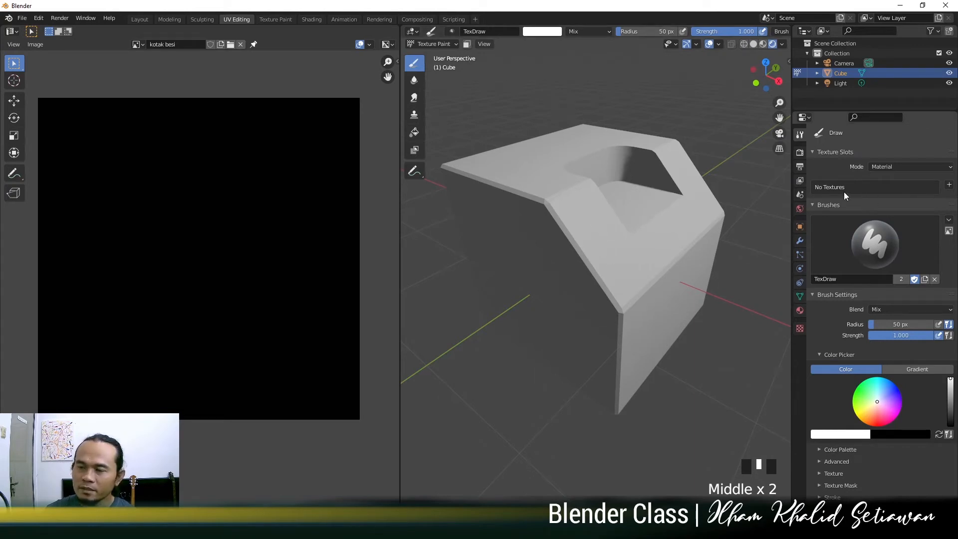
Step: Set the texture slot mode to Single Image and assign the "kotak besi" image as the paint target
click(900, 165)
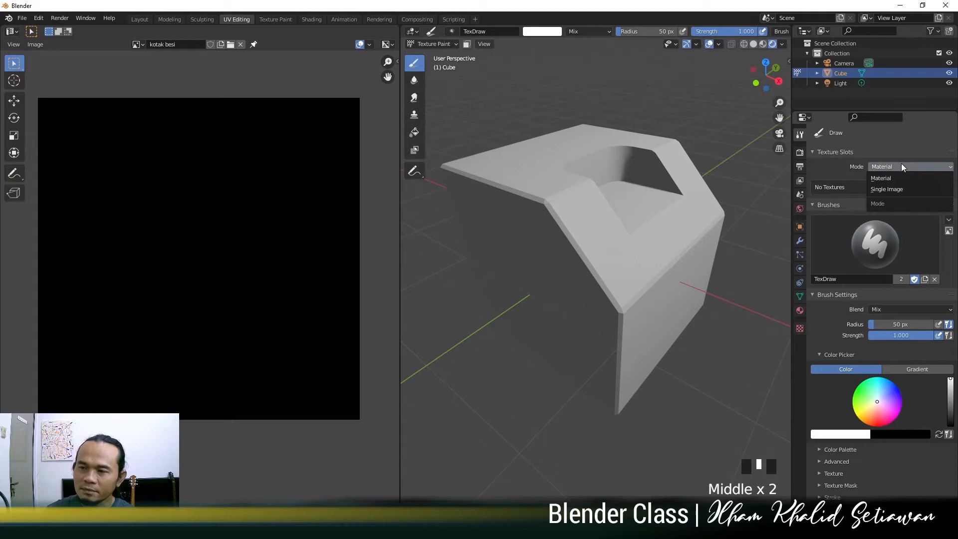
click(900, 188)
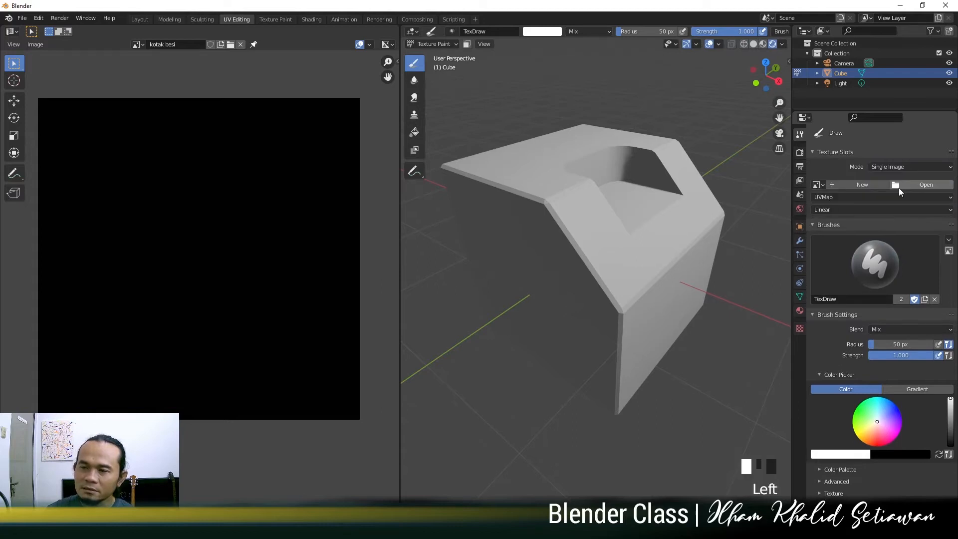
click(824, 185)
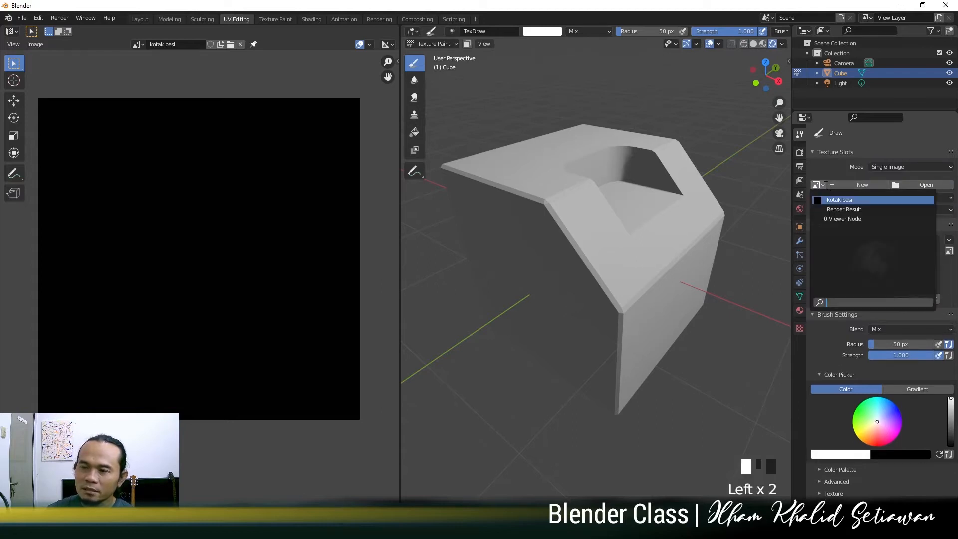
click(831, 199)
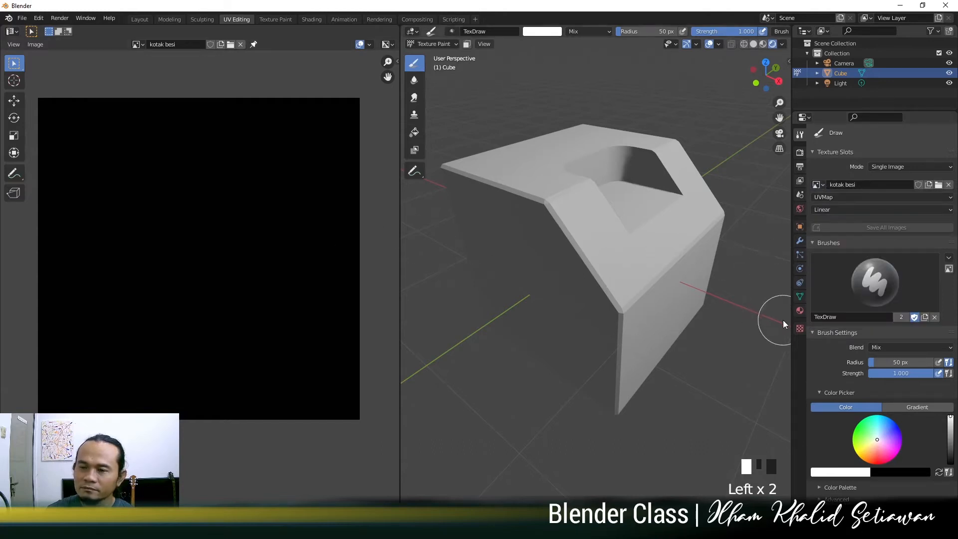
Step: Switch the 3D view to Solid shading and paint a short white stroke on the lower end of the sloped beveled edge
key(z)
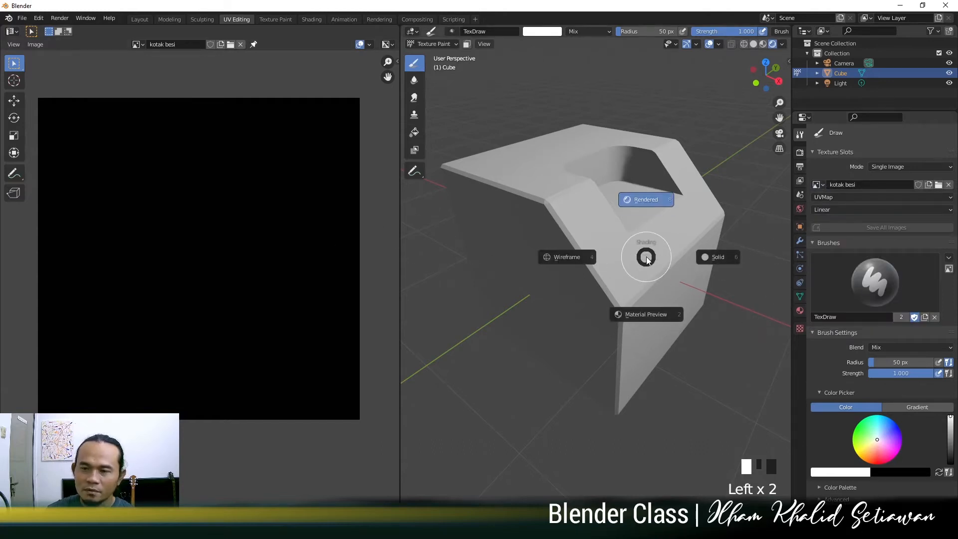
click(721, 259)
mouse_move(712, 271)
middle_down()
mouse_move(578, 316)
mouse_move(601, 312)
mouse_move(599, 291)
middle_up()
scroll(579, 316, up, 3)
click(577, 266)
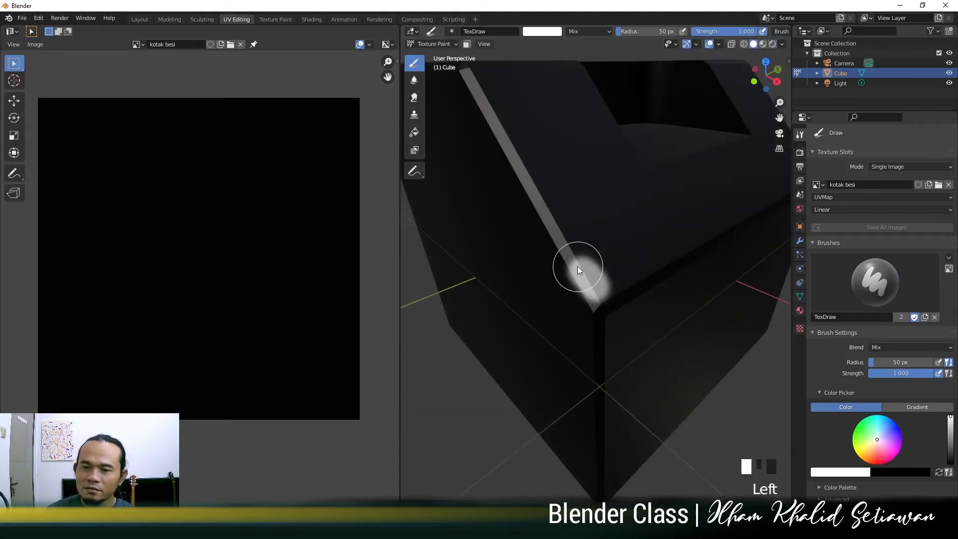
scroll(546, 222, down, 3)
scroll(576, 252, up, 1)
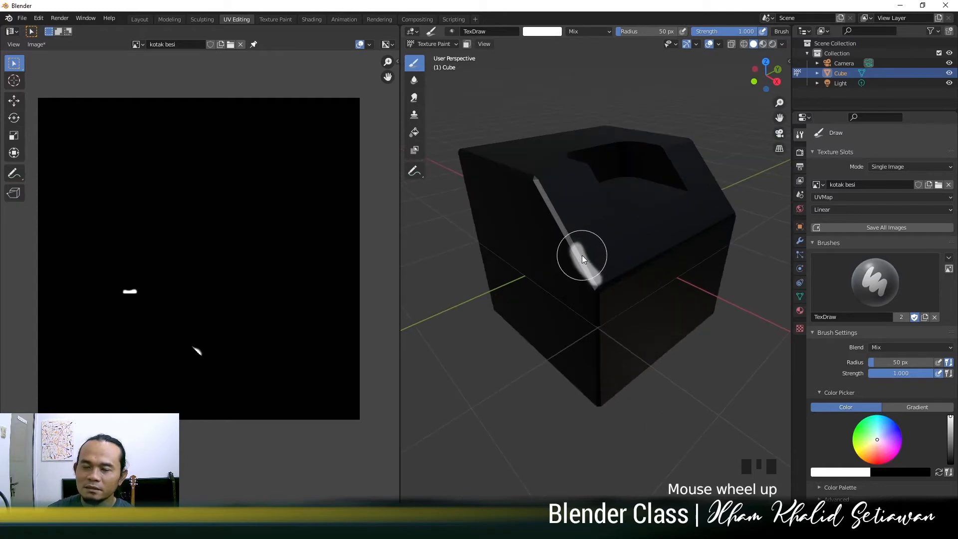
scroll(582, 255, up, 1)
shift+middle_drag(581, 256, 579, 280)
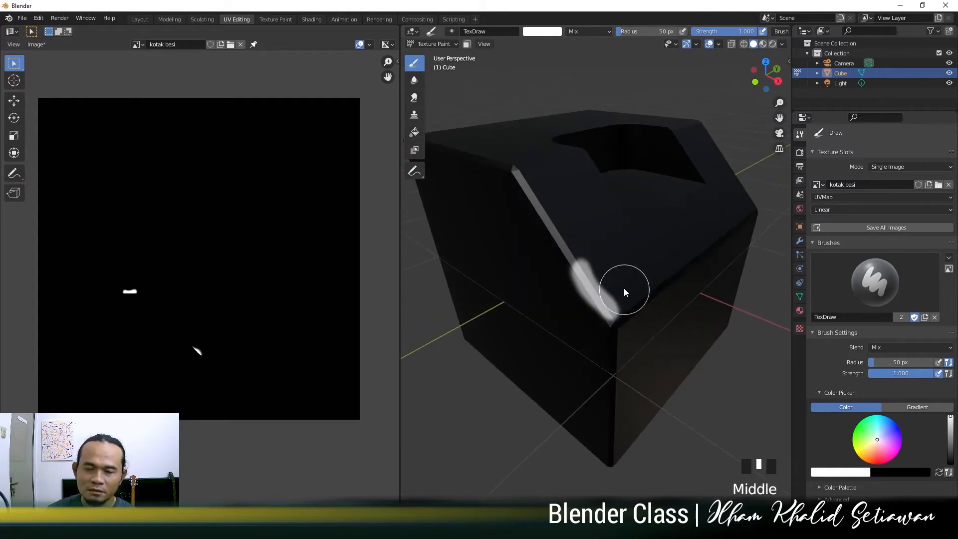
Step: Reduce the brush radius to 30 px and paint freehand white test strokes on the cube's sloped face and adjoining side face
key(f)
click(601, 281)
mouse_move(586, 281)
mouse_down()
mouse_move(598, 259)
mouse_move(686, 356)
mouse_up()
middle_drag(687, 355, 528, 314)
drag(551, 209, 570, 284)
middle_drag(570, 284, 581, 322)
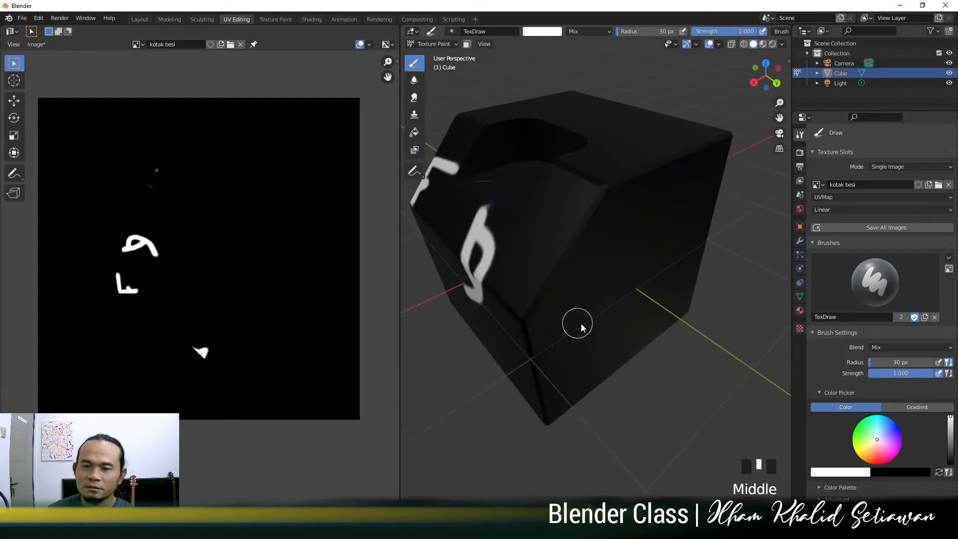
drag(598, 304, 609, 260)
middle_drag(610, 263, 207, 215)
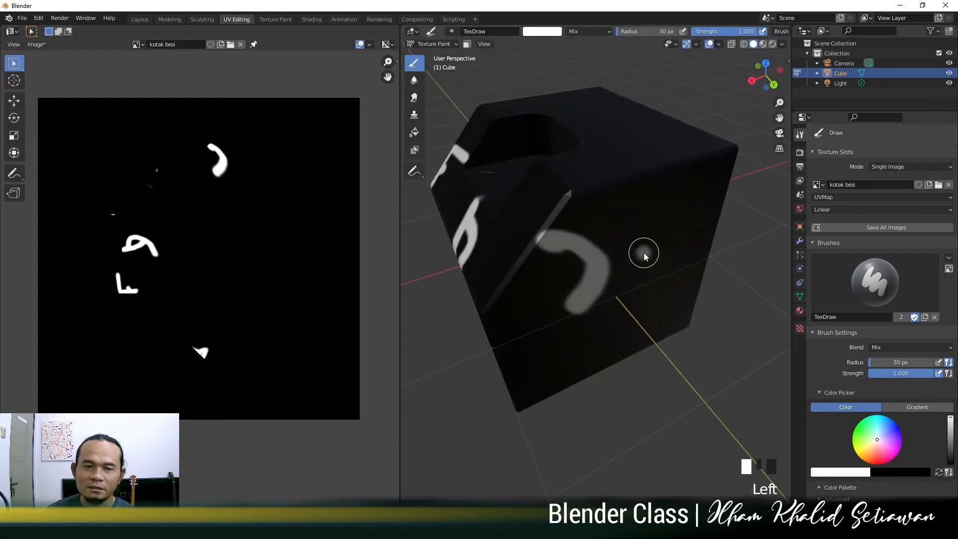
Step: Paint more short white test strokes on the side face, across the top edge, and beside the slope on the opposite side face
drag(644, 252, 635, 209)
middle_drag(585, 190, 590, 193)
drag(591, 170, 603, 207)
click(579, 261)
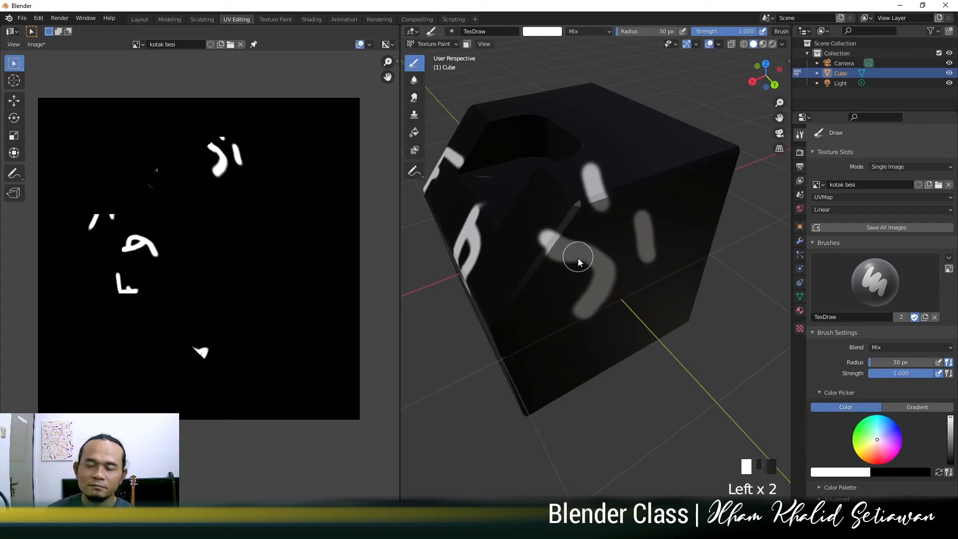
scroll(568, 259, down, 2)
mouse_move(568, 259)
middle_down()
mouse_move(583, 249)
mouse_move(588, 279)
middle_up()
scroll(588, 279, up, 2)
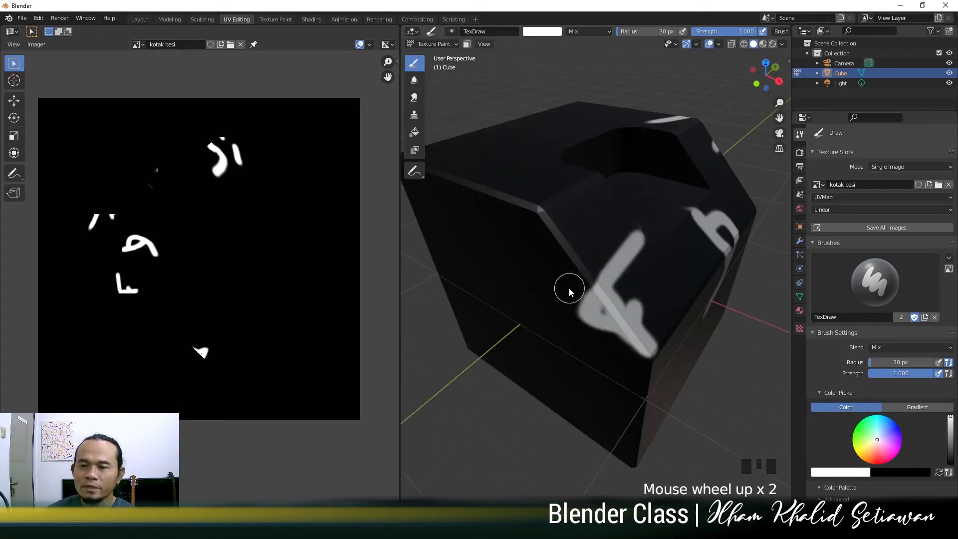
click(561, 282)
Step: Show the cube's material properties and compare Rendered shading with Solid shading
click(800, 310)
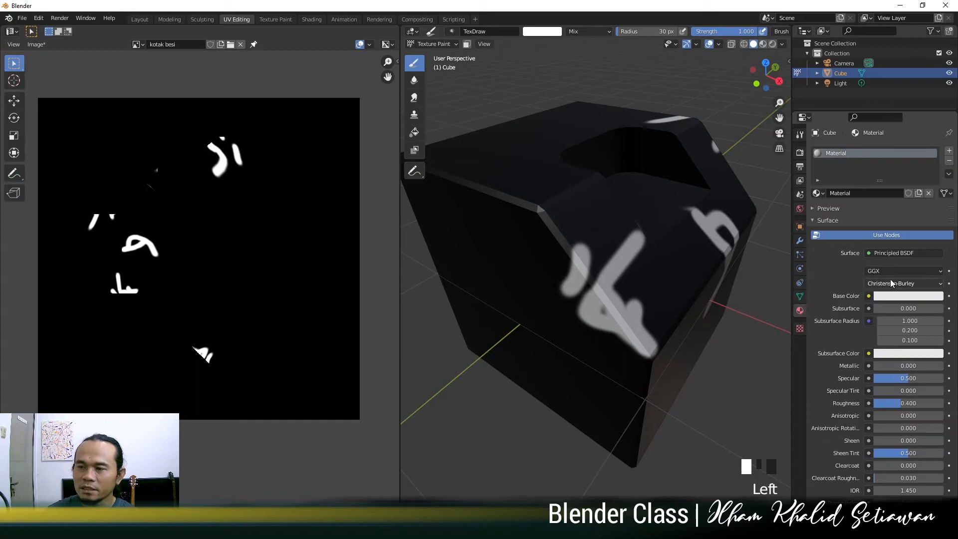
key(z)
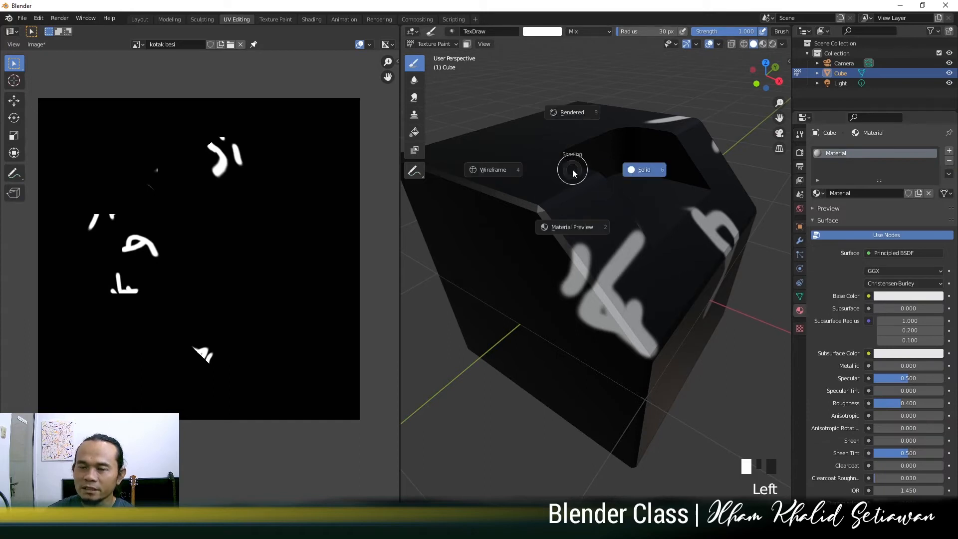
click(573, 113)
key(z)
click(678, 259)
Step: Erase the white test strokes from the sloped face and its adjoining beveled edges by painting over them in black
scroll(673, 262, down, 2)
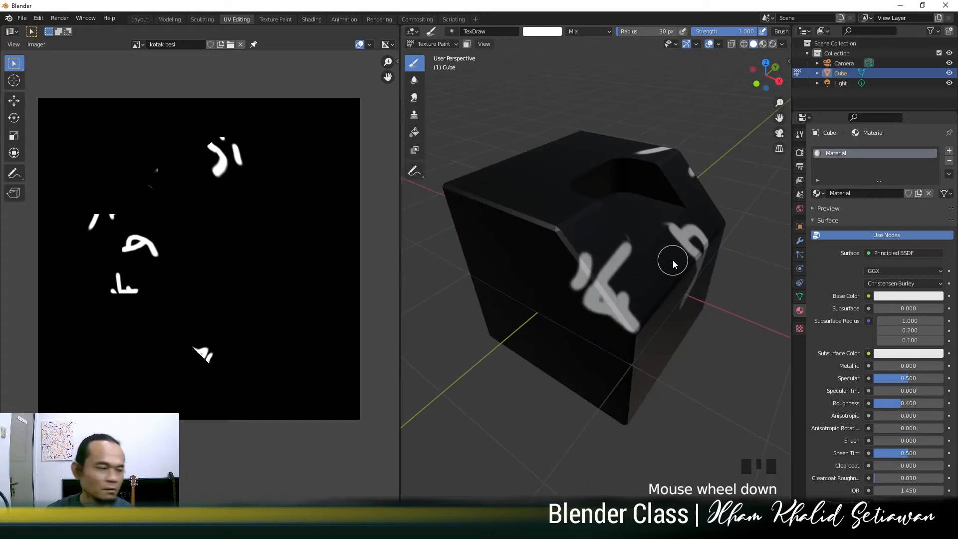
middle_drag(669, 261, 643, 268)
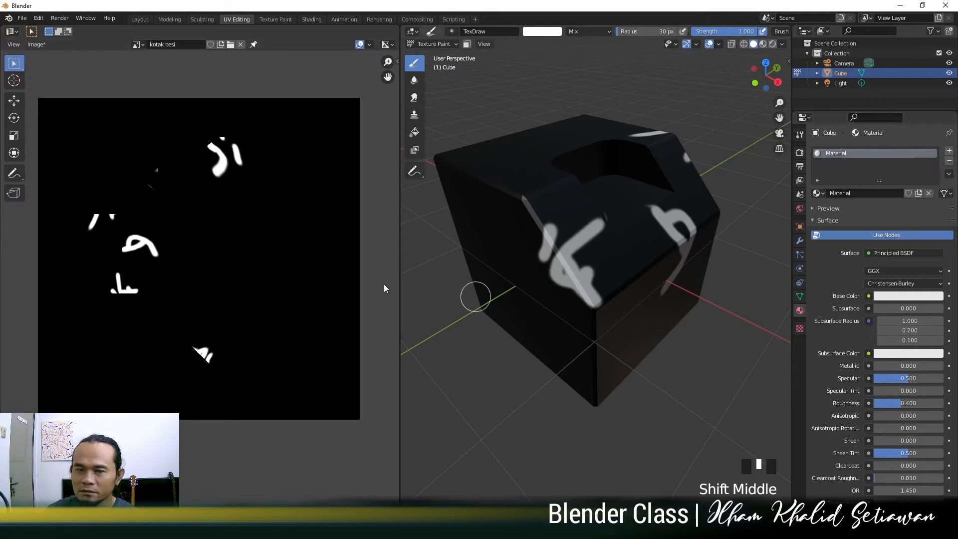
mouse_move(595, 238)
ctrl+mouse_down()
mouse_move(572, 217)
mouse_move(537, 237)
mouse_move(605, 220)
mouse_move(530, 240)
mouse_move(571, 259)
ctrl+mouse_up()
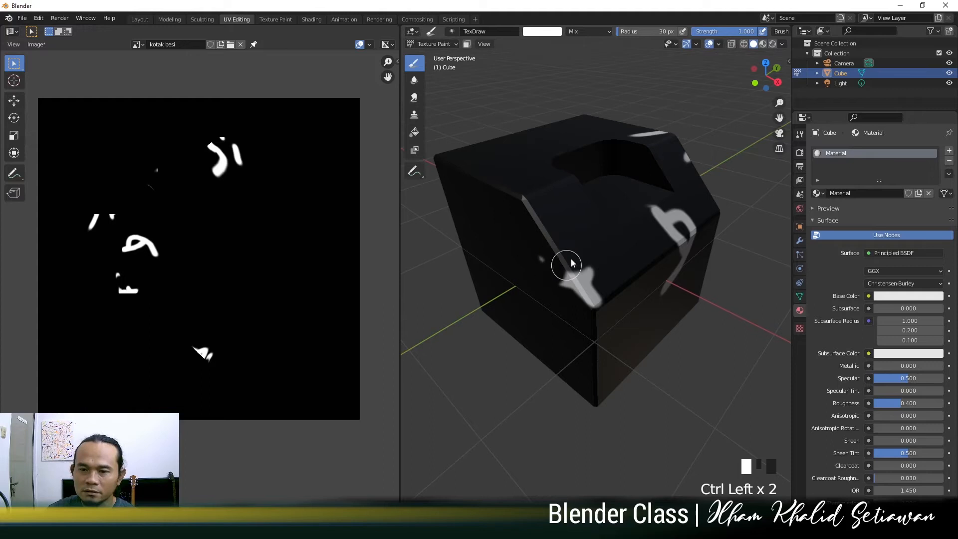
ctrl+drag(600, 299, 571, 288)
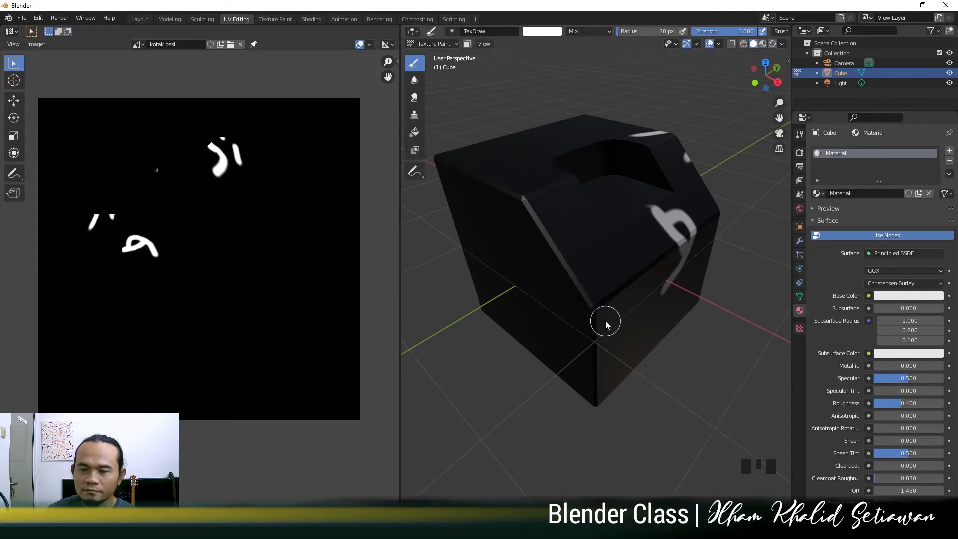
middle_drag(606, 323, 543, 315)
mouse_move(571, 306)
ctrl+mouse_down()
mouse_move(589, 297)
mouse_move(644, 219)
mouse_move(627, 202)
mouse_move(574, 261)
mouse_move(605, 235)
ctrl+mouse_up()
middle_drag(606, 235, 592, 301)
ctrl+drag(592, 302, 577, 291)
Step: Paint over the remaining white strokes on the side face and its top edge in black
mouse_move(577, 291)
middle_down()
mouse_move(626, 306)
mouse_move(586, 262)
middle_up()
mouse_move(586, 262)
ctrl+mouse_down()
mouse_move(558, 214)
mouse_move(601, 193)
ctrl+mouse_up()
mouse_move(636, 219)
ctrl+mouse_down()
mouse_move(621, 206)
mouse_move(625, 259)
mouse_move(584, 273)
ctrl+mouse_up()
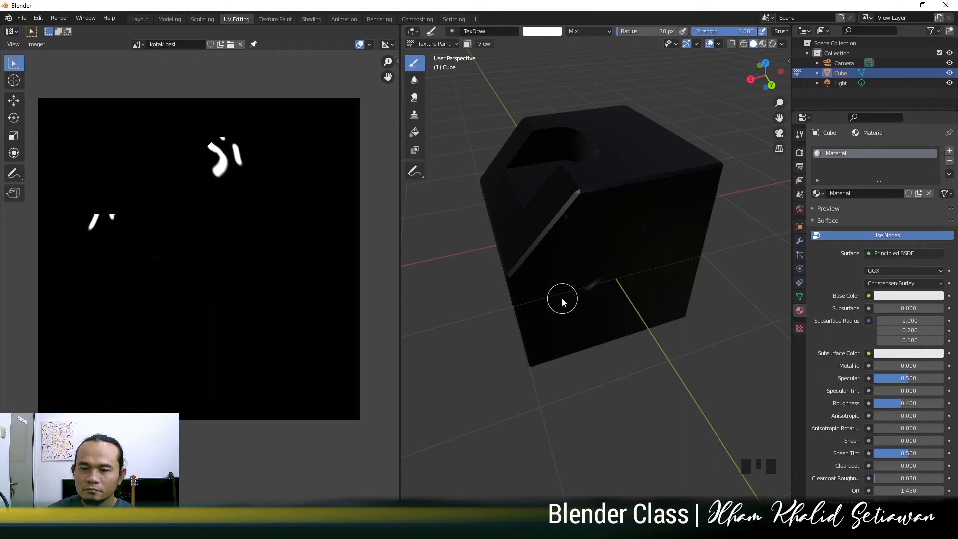
middle_drag(599, 275, 633, 278)
middle_drag(576, 258, 642, 293)
ctrl+click(563, 244)
scroll(624, 292, up, 2)
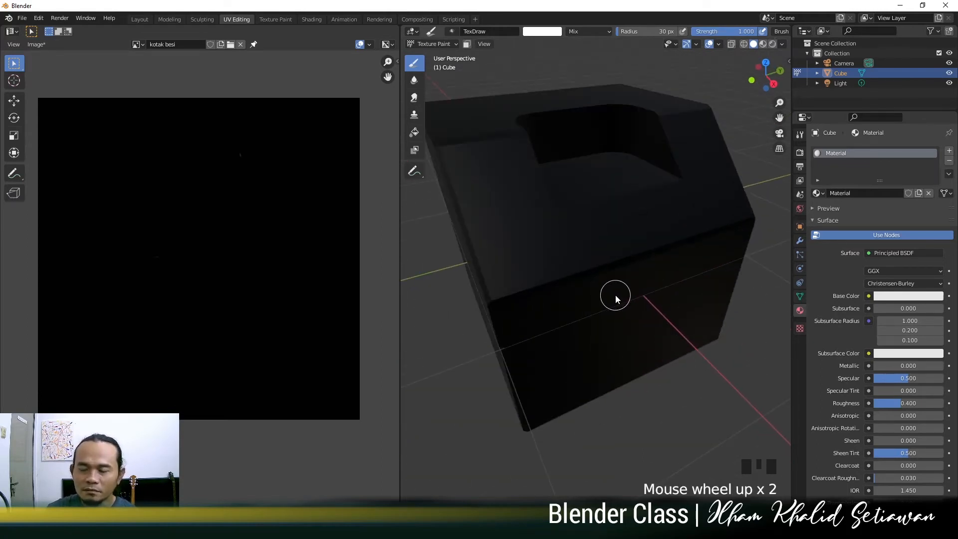
Step: Paint a white X on the vertical face below the sloped face
middle_drag(615, 295, 610, 236)
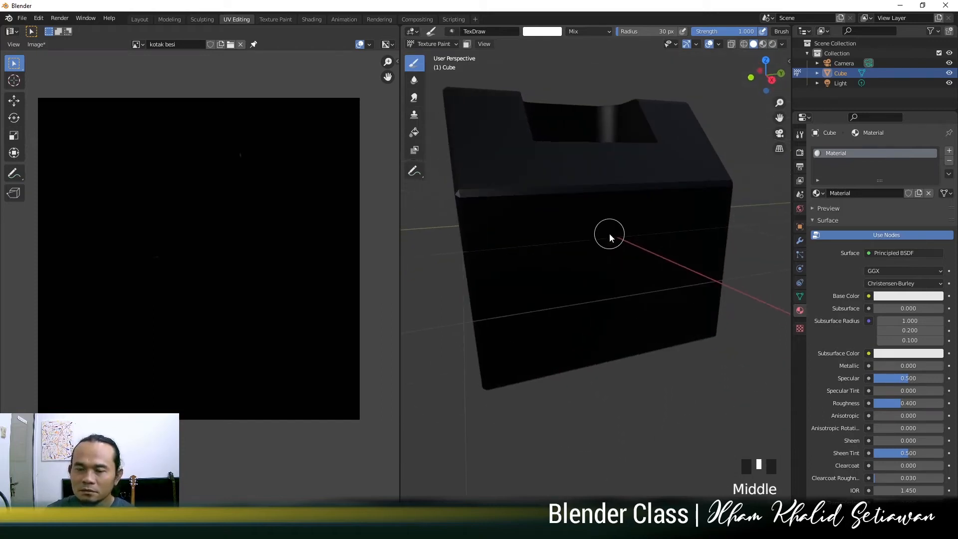
drag(640, 244, 604, 298)
drag(576, 249, 638, 291)
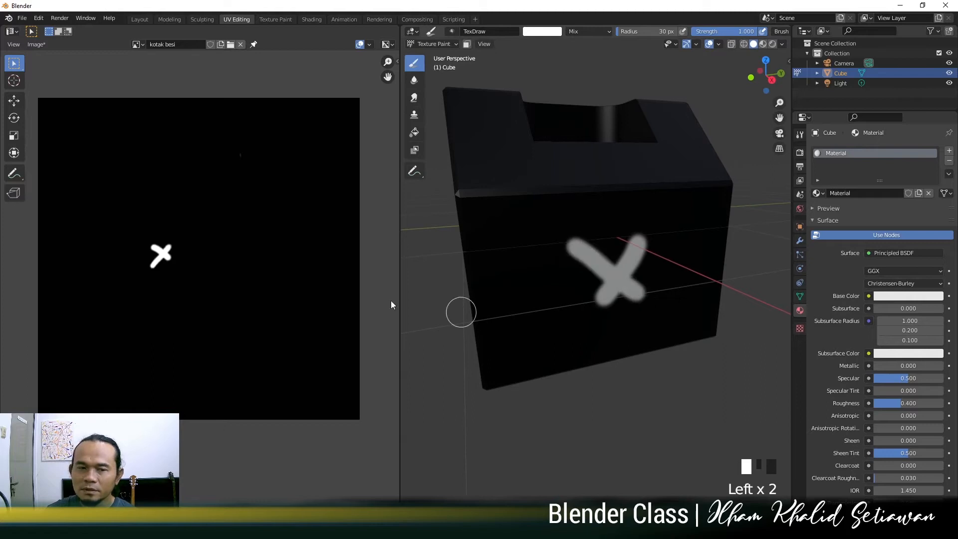
Step: Switch to Rendered shading and link the material's Base Color to an Image Texture using the "kotak besi" image
key(z)
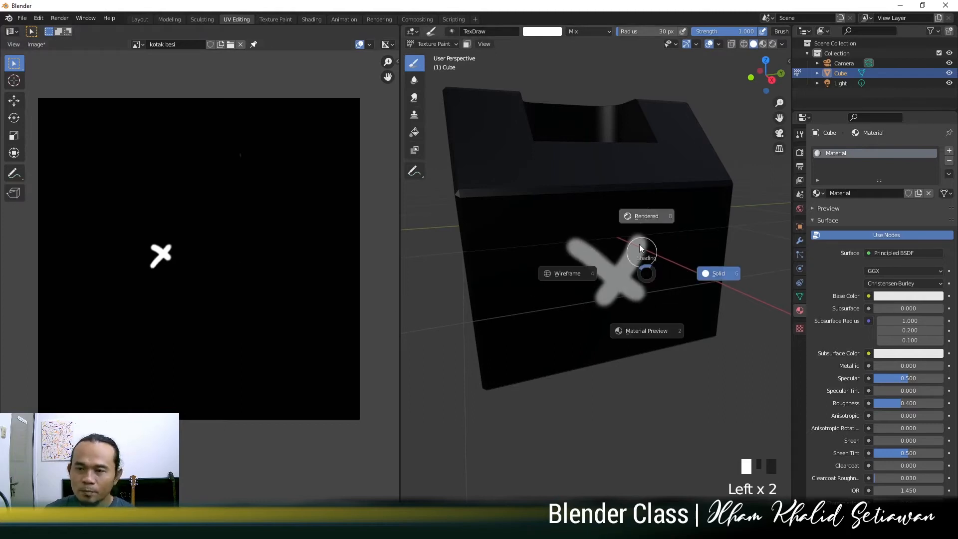
click(643, 220)
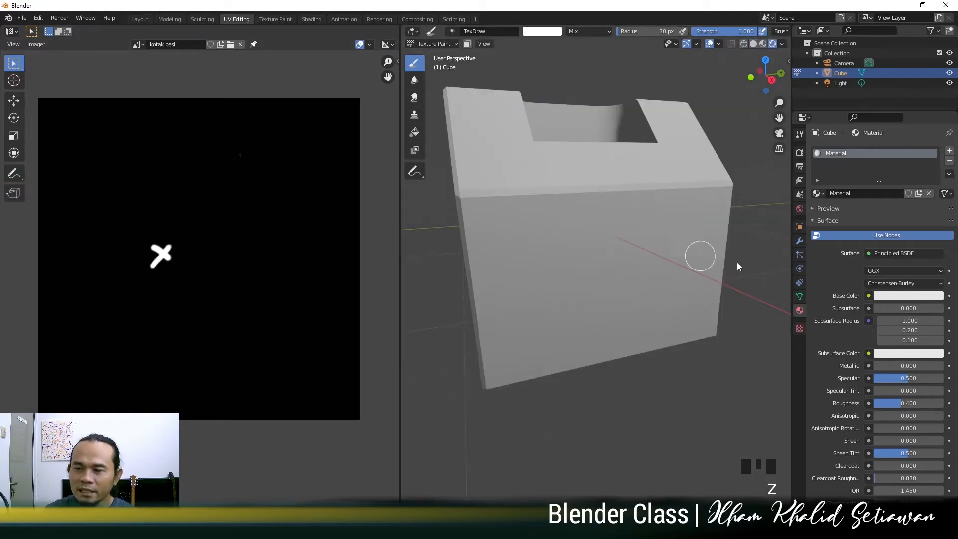
click(868, 296)
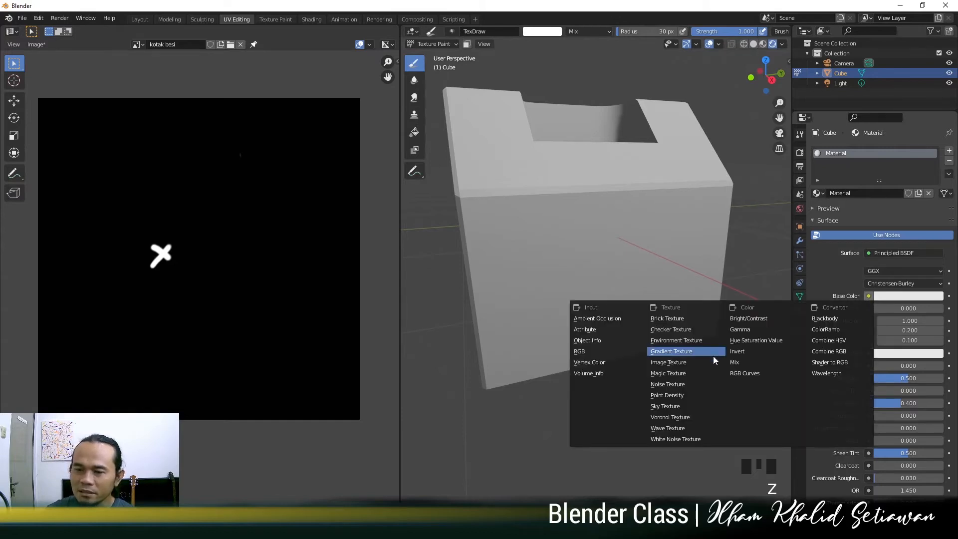
click(698, 367)
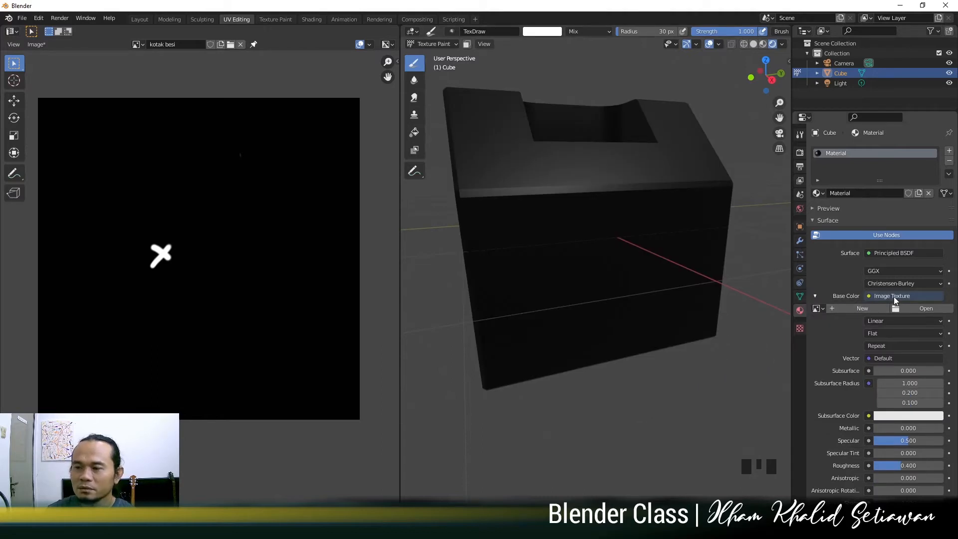
click(818, 309)
click(830, 324)
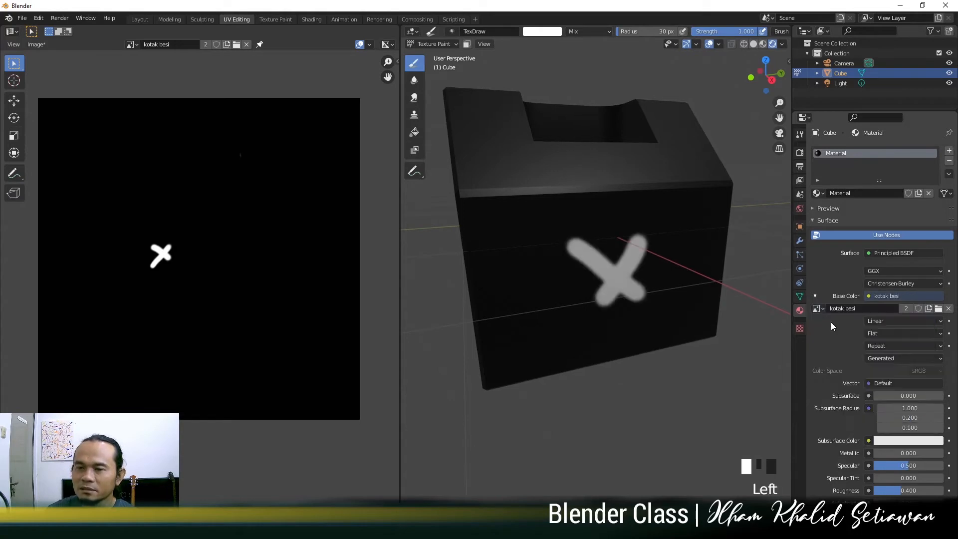
Step: Try a long white freehand stroke across the sloped and vertical faces in Material Preview shading, and undo it
middle_drag(581, 273, 643, 263)
key(z)
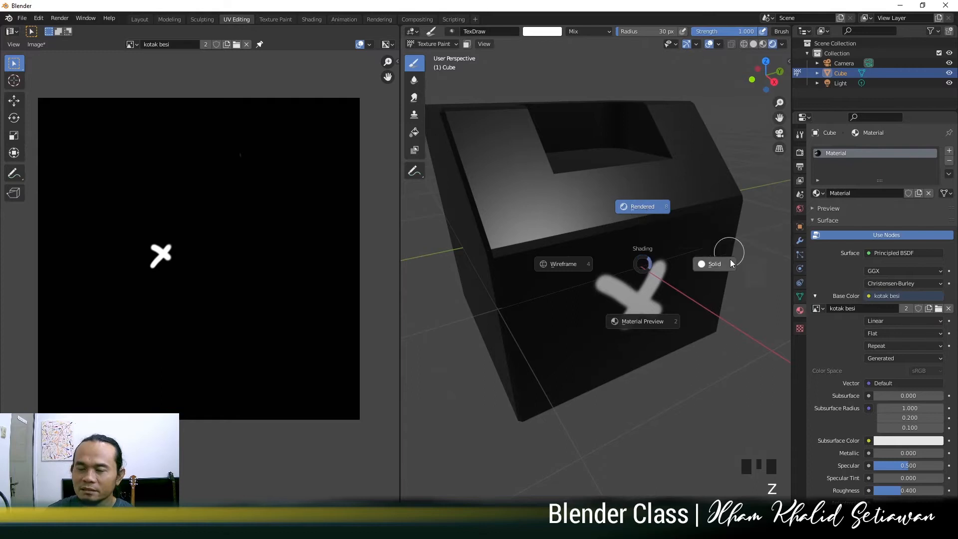
click(649, 324)
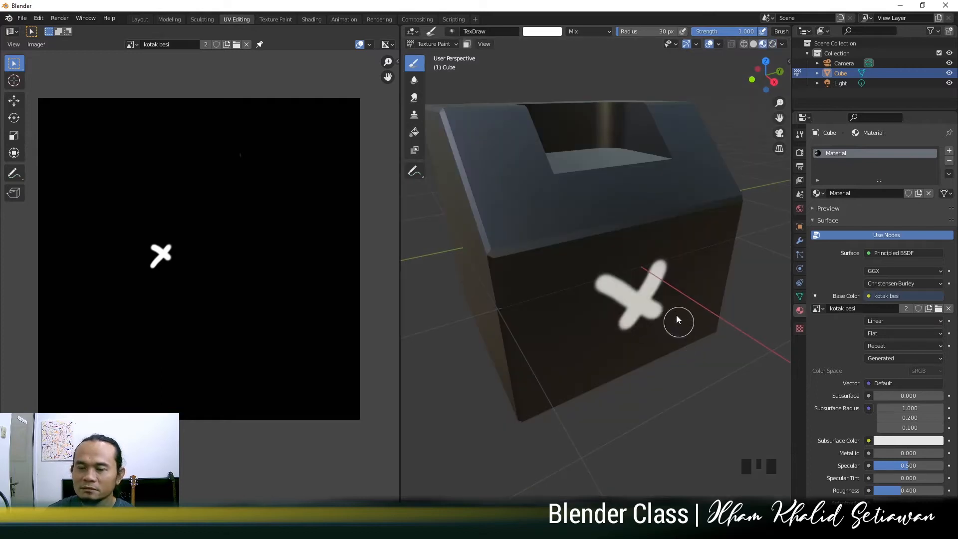
mouse_move(624, 268)
mouse_down()
mouse_move(545, 214)
mouse_move(578, 272)
mouse_up()
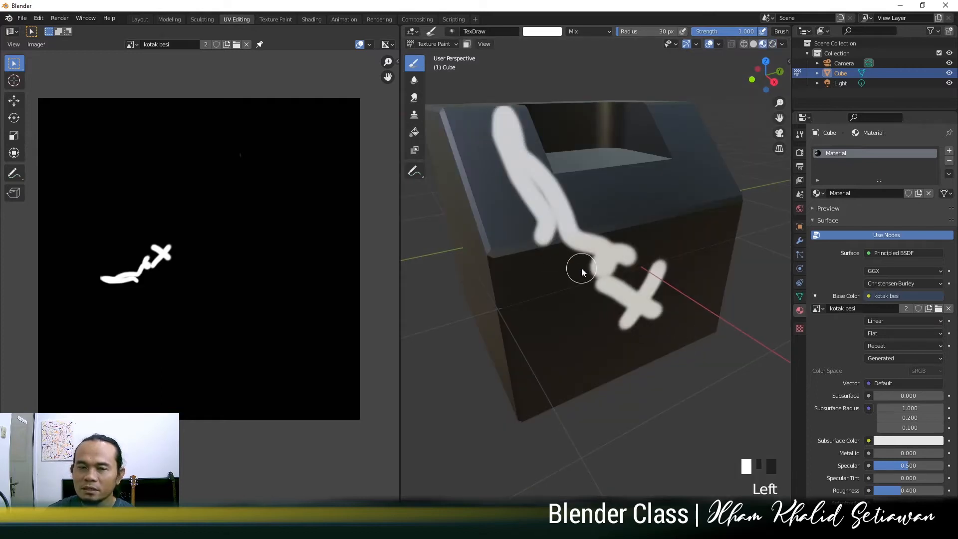
key(ctrl+z)
Step: Return to Rendered shading and paint over the white X on the vertical face in black
key(z)
click(631, 218)
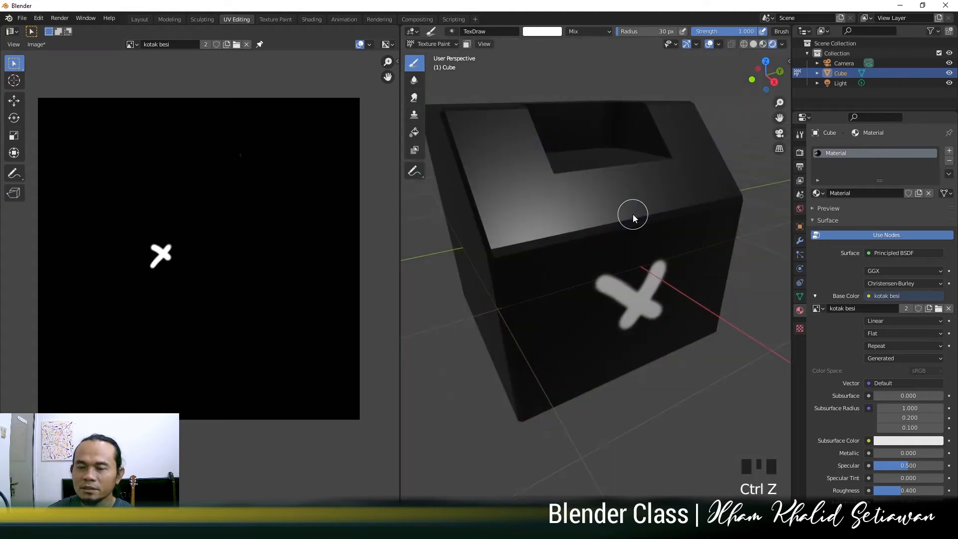
mouse_move(640, 278)
ctrl+mouse_down()
mouse_move(633, 262)
mouse_move(620, 315)
mouse_move(656, 280)
mouse_move(658, 308)
ctrl+mouse_up()
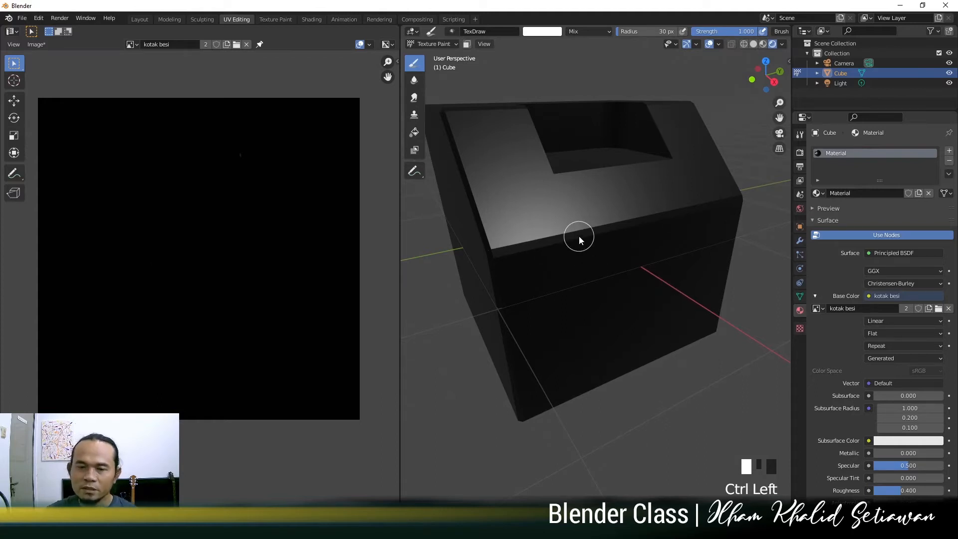
Step: Paint white along the first stretch of the beveled edge between the cube's top and side face, starting near the corner
scroll(578, 236, down, 2)
middle_drag(579, 236, 648, 277)
scroll(576, 259, up, 2)
shift+middle_drag(649, 277, 639, 274)
scroll(593, 292, up, 2)
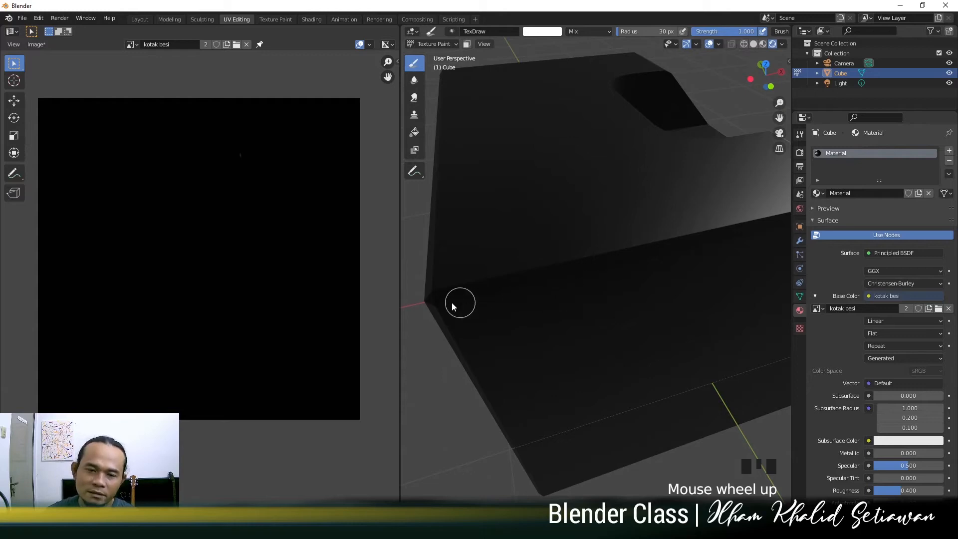
shift+middle_drag(558, 275, 530, 297)
middle_drag(504, 348, 454, 318)
drag(449, 309, 509, 299)
mouse_move(509, 299)
middle_down()
mouse_move(548, 316)
mouse_move(533, 311)
middle_up()
mouse_move(453, 293)
mouse_down()
mouse_move(471, 280)
mouse_move(547, 277)
mouse_up()
Step: Extend the white paint along the beveled top edge up to where the slope begins
mouse_move(547, 278)
shift+middle_down()
mouse_move(556, 299)
mouse_move(460, 306)
shift+middle_up()
mouse_move(422, 302)
mouse_down()
mouse_move(612, 285)
mouse_move(622, 298)
mouse_up()
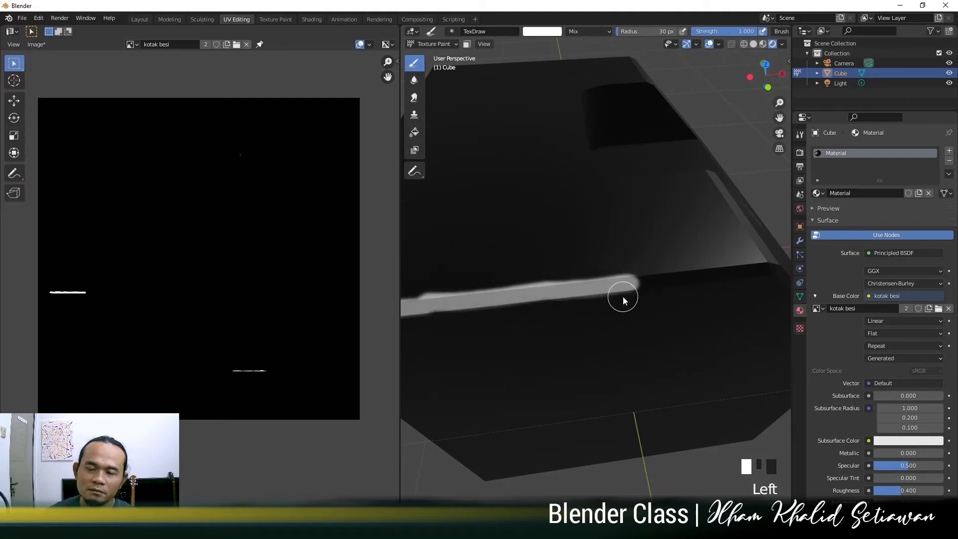
shift+middle_drag(622, 298, 580, 306)
drag(552, 295, 679, 278)
click(609, 273)
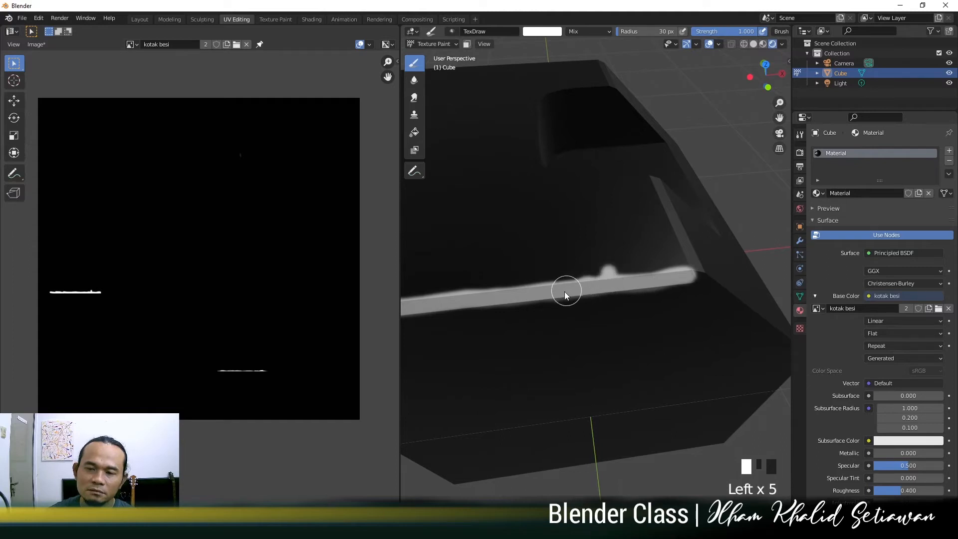
Step: Dab white paint onto the cube corner where the painted top edge meets the vertical edge
middle_drag(536, 304, 579, 308)
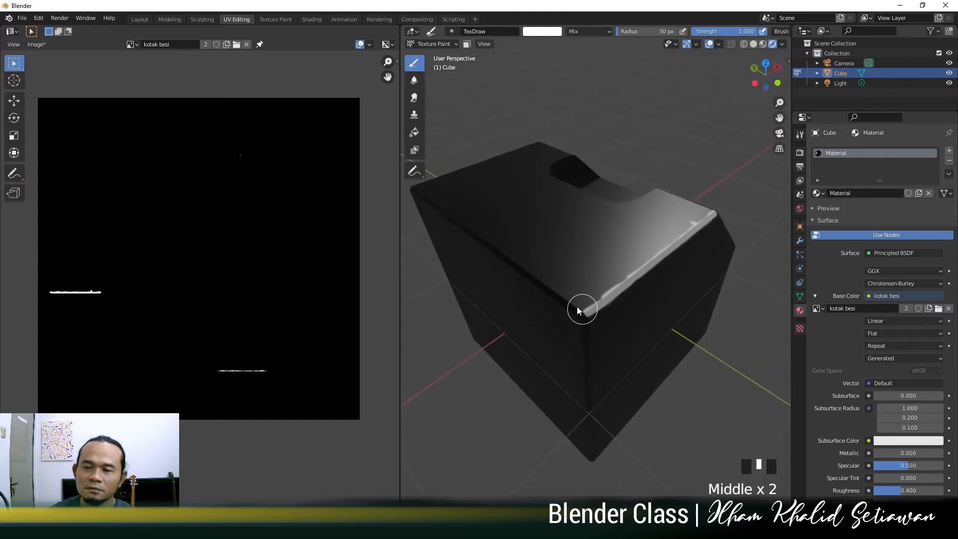
scroll(585, 340, up, 3)
click(574, 340)
click(572, 340)
click(573, 340)
click(576, 347)
middle_drag(580, 351, 585, 325)
click(582, 325)
click(556, 199)
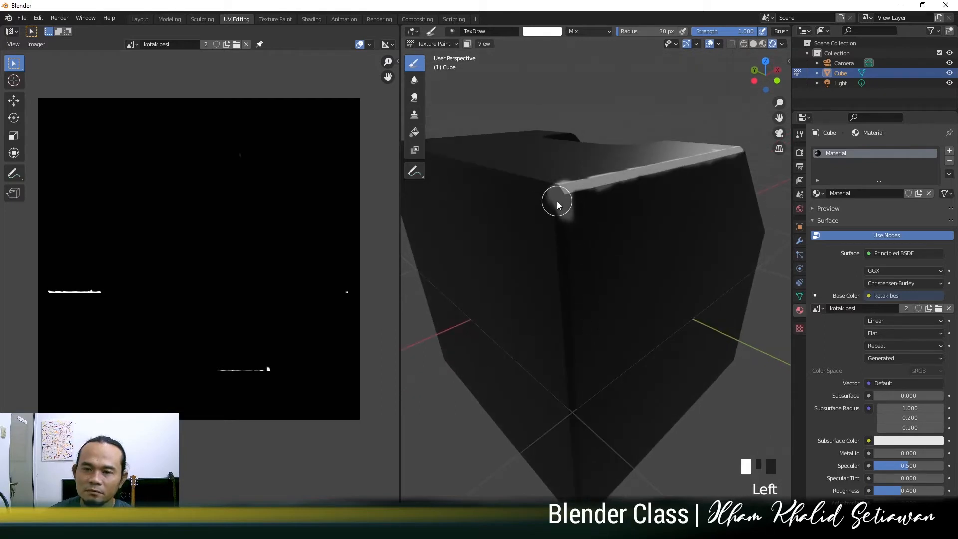
Step: Paint the beveled vertical edge white from the painted corner down to the cube's base
drag(565, 208, 567, 274)
mouse_move(566, 274)
shift+middle_down()
mouse_move(611, 274)
mouse_move(575, 276)
mouse_move(588, 207)
shift+middle_up()
drag(587, 208, 591, 296)
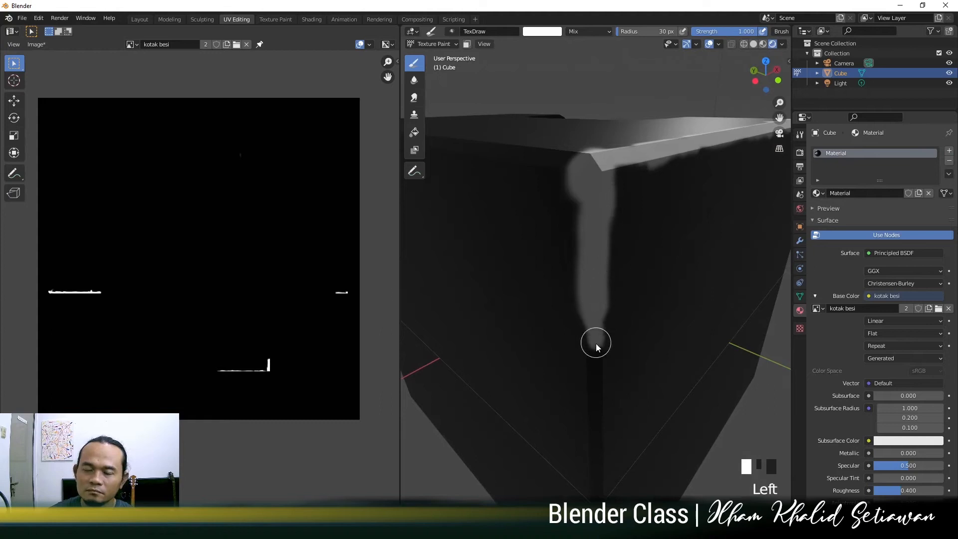
scroll(595, 344, down, 2)
scroll(594, 333, up, 1)
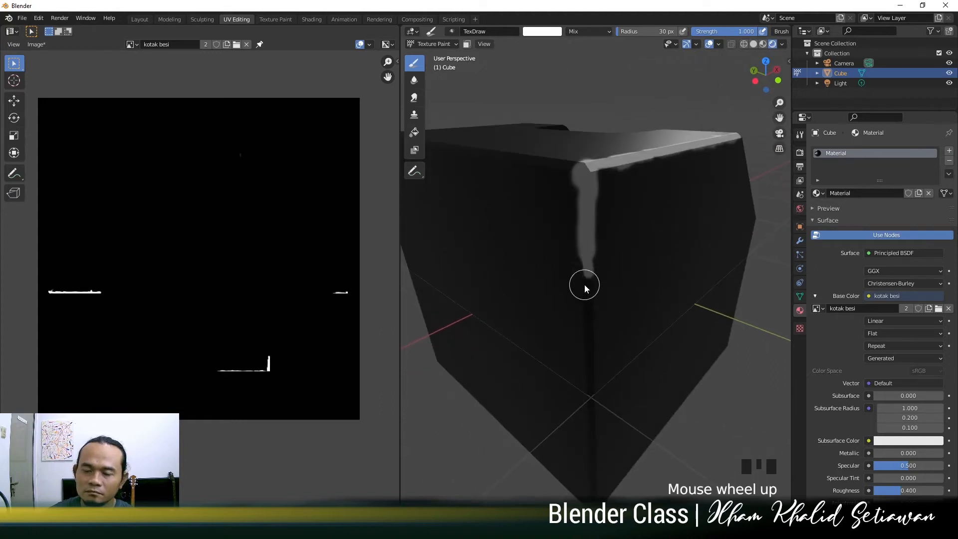
shift+middle_drag(585, 284, 582, 267)
drag(582, 191, 576, 252)
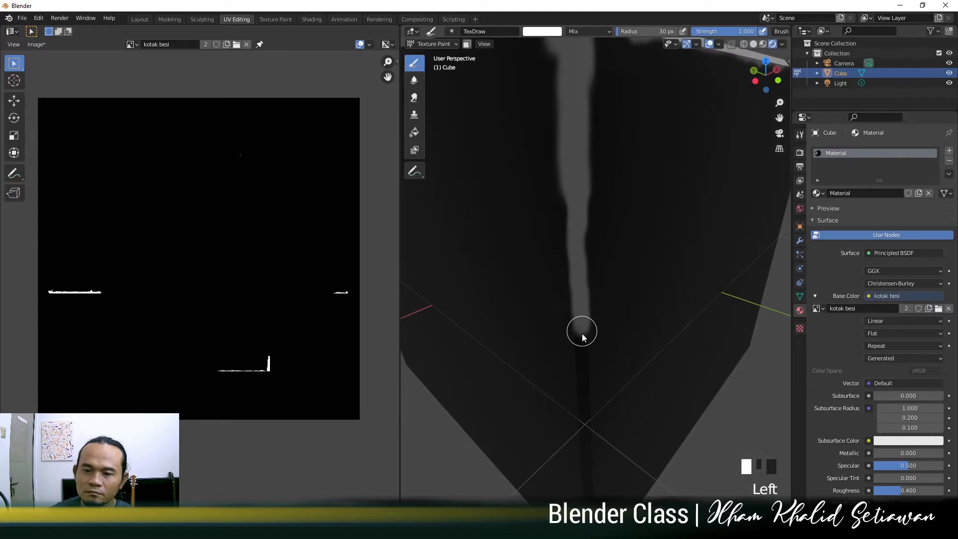
shift+middle_drag(588, 389, 589, 310)
drag(582, 249, 576, 319)
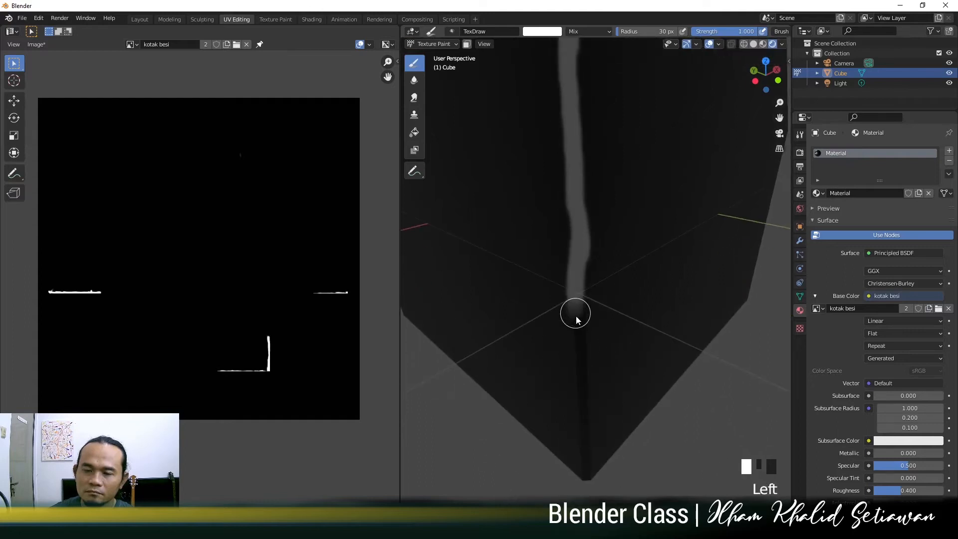
scroll(590, 285, down, 5)
middle_drag(591, 285, 515, 291)
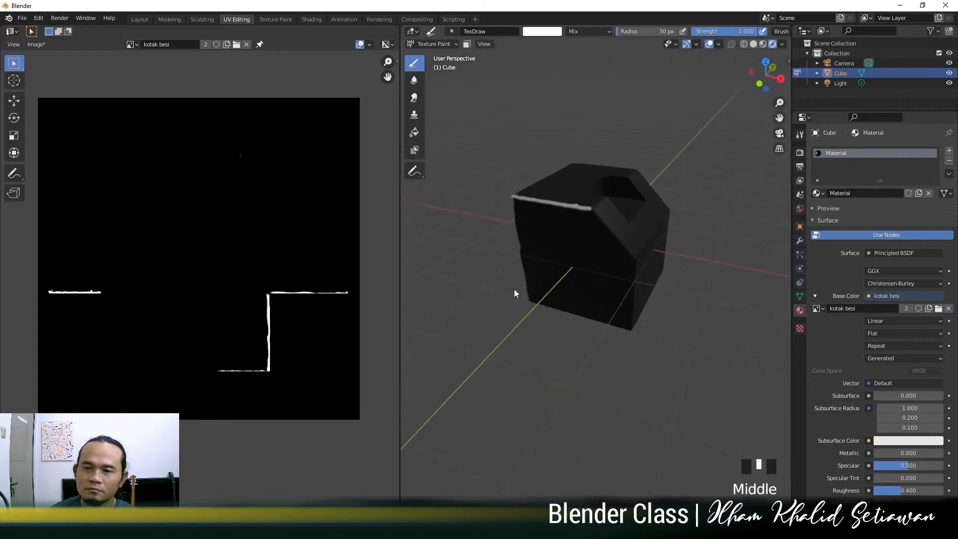
Step: Touch up the painted corner and trim the stray white on the adjoining side face with black, keeping the 30 px brush radius
scroll(596, 225, up, 3)
mouse_move(596, 224)
middle_down()
mouse_move(673, 229)
mouse_move(645, 186)
mouse_move(557, 235)
mouse_move(590, 306)
mouse_move(569, 269)
middle_up()
scroll(578, 283, up, 2)
click(583, 305)
click(583, 305)
click(542, 175)
click(552, 181)
mouse_move(520, 210)
ctrl+mouse_down()
mouse_move(529, 200)
mouse_move(531, 248)
ctrl+mouse_up()
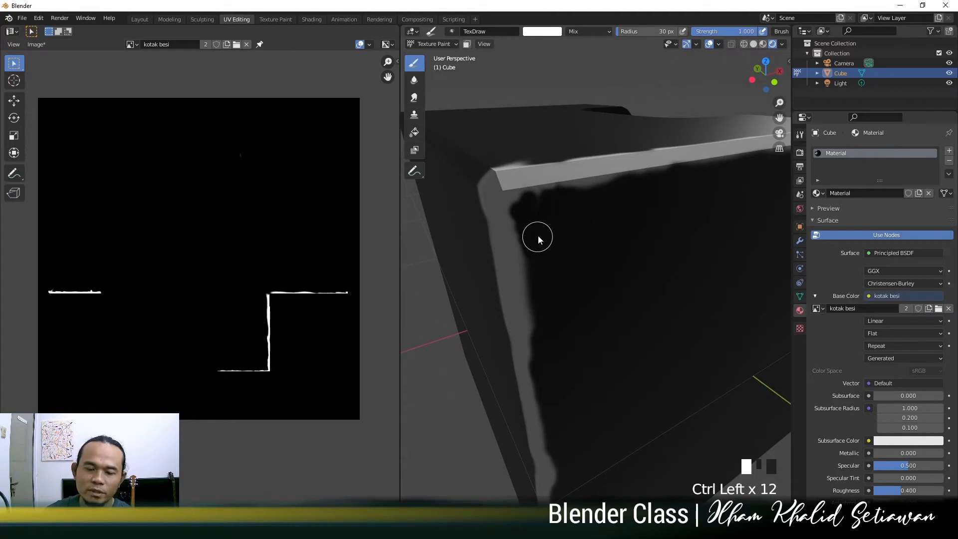
key(f)
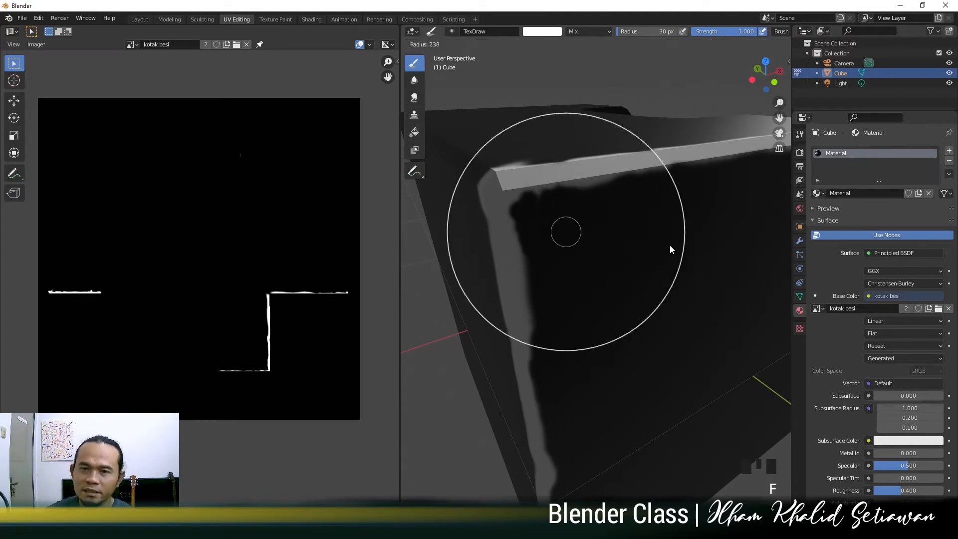
click(633, 255)
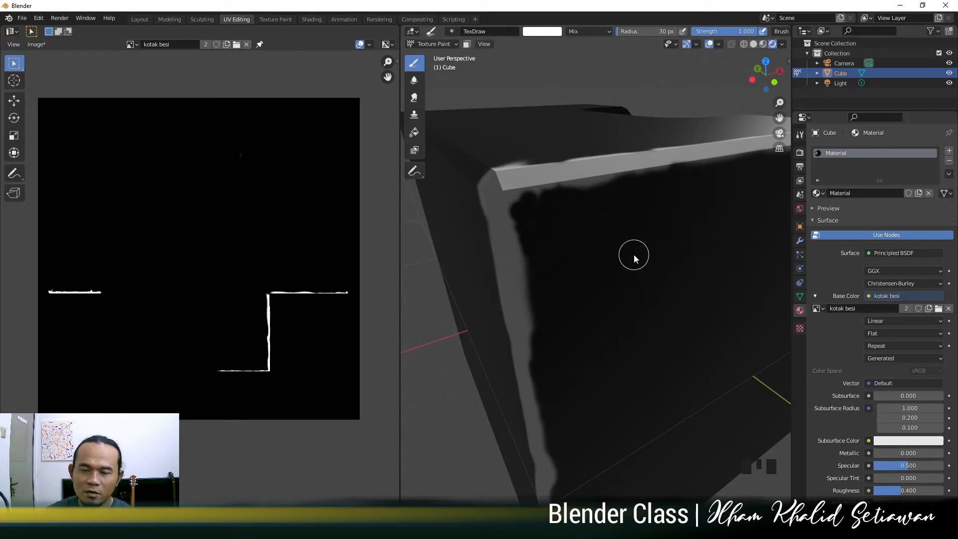
Step: Set the paint brush strength to 0.982 and try it on the vertical edge's white paint
key(shift+f)
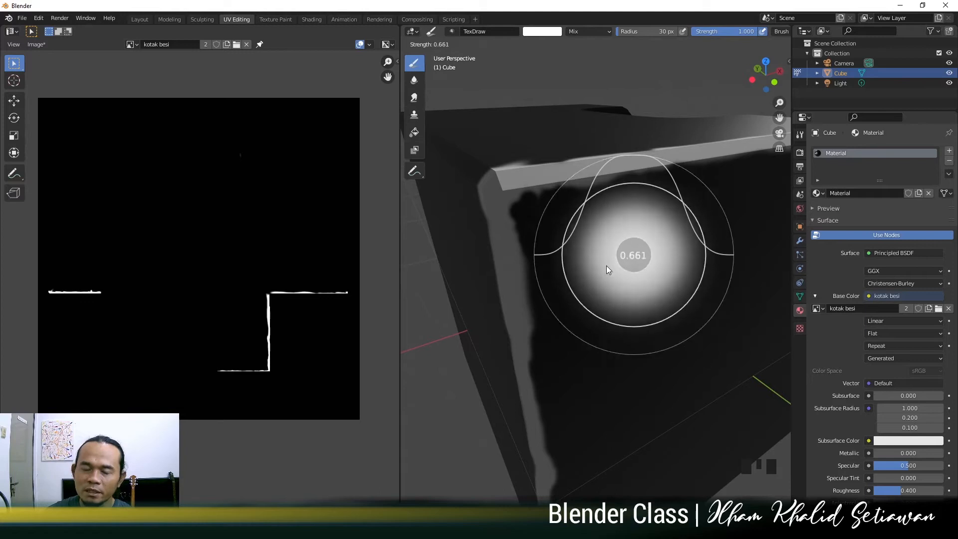
click(633, 265)
drag(526, 215, 518, 204)
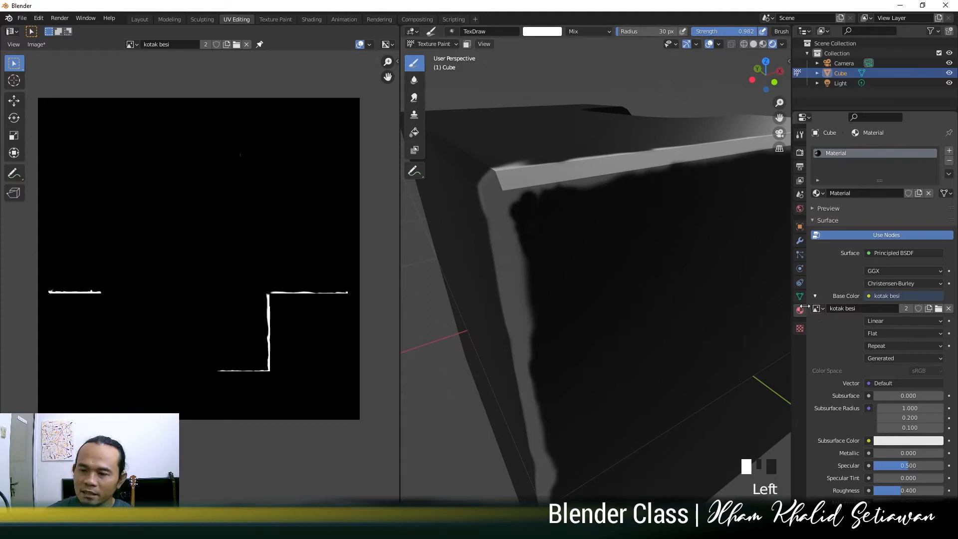
Step: Show the Draw brush's tool settings and expand its Texture section
click(800, 135)
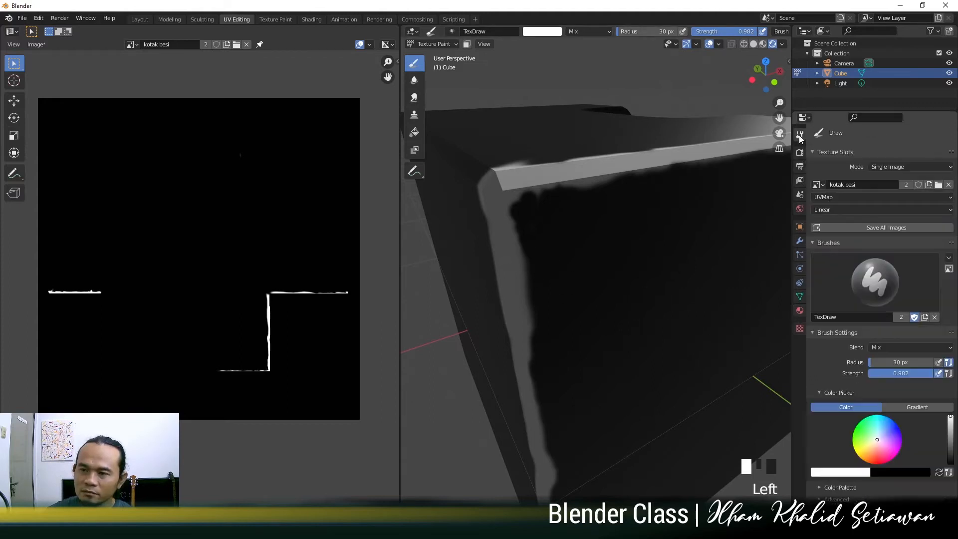
scroll(901, 401, down, 5)
scroll(904, 400, down, 1)
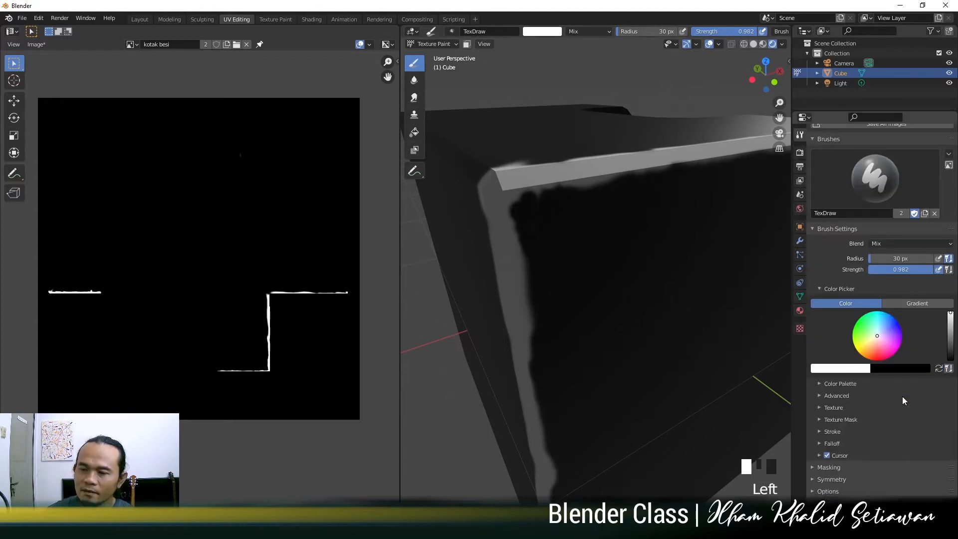
click(819, 408)
scroll(864, 422, down, 3)
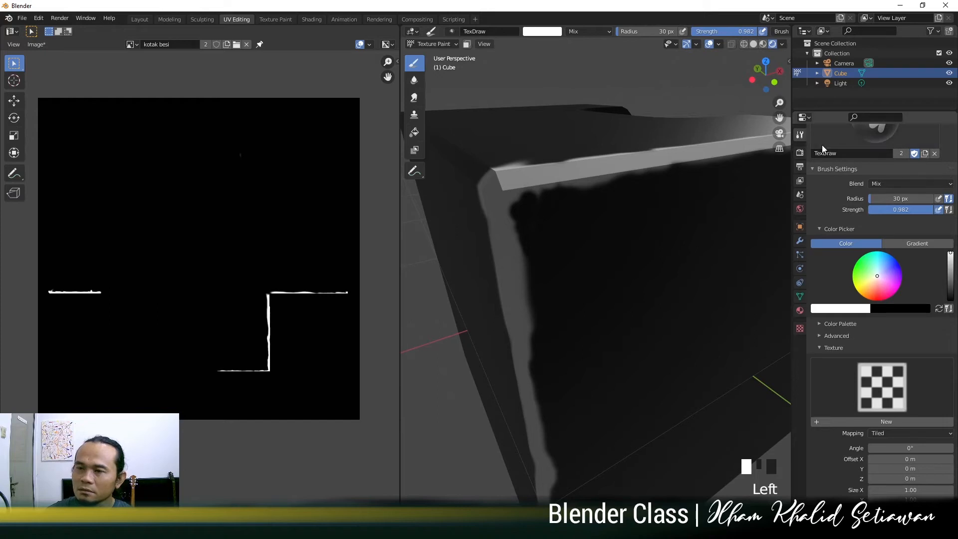
Step: Split the properties editor into two side-by-side areas and show the texture properties in the second one
drag(794, 116, 883, 118)
drag(793, 105, 726, 104)
drag(883, 133, 842, 132)
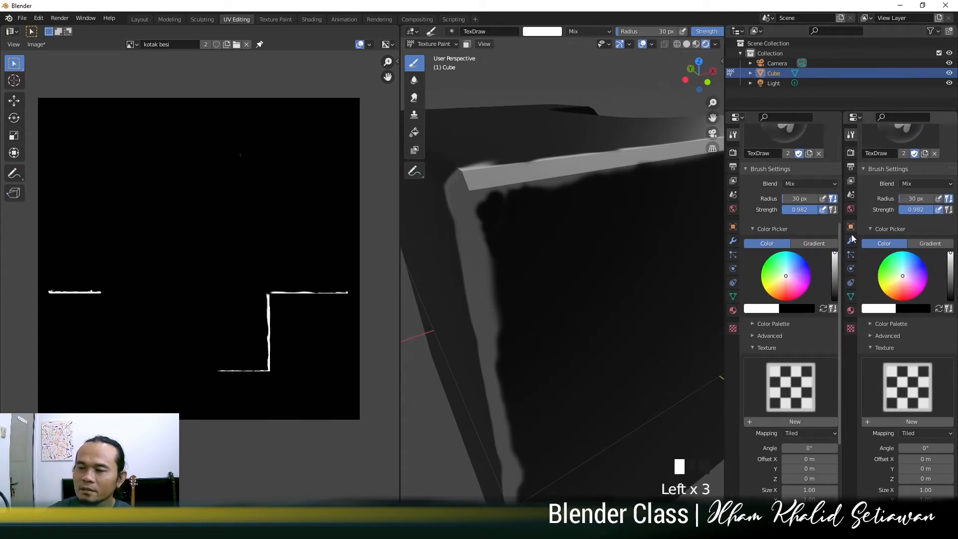
click(850, 328)
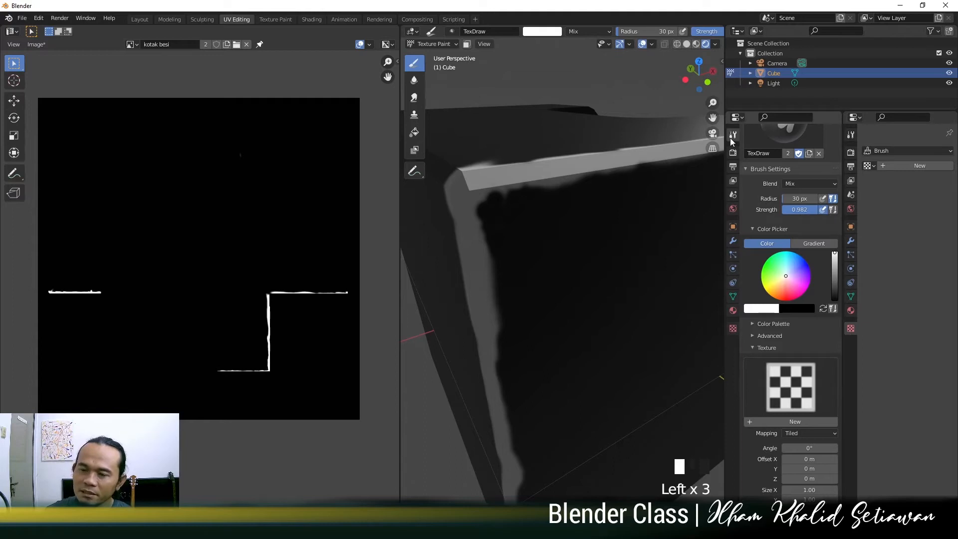
Step: Add a new texture to the brush and set its type to Clouds
click(800, 421)
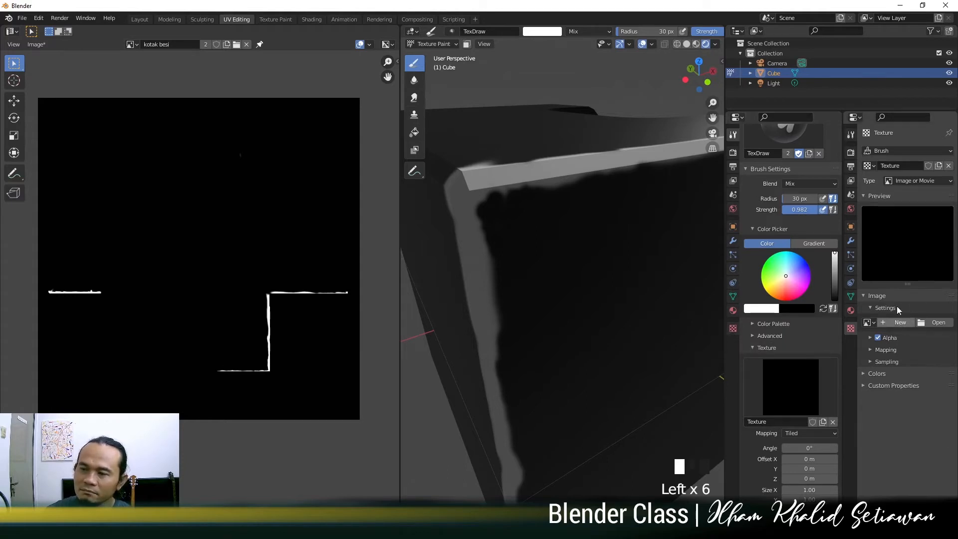
click(920, 179)
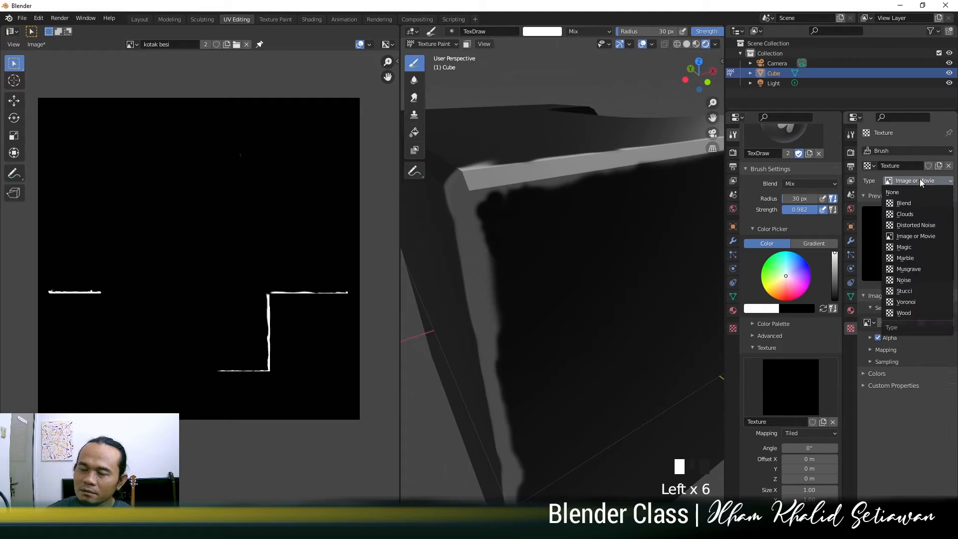
click(922, 214)
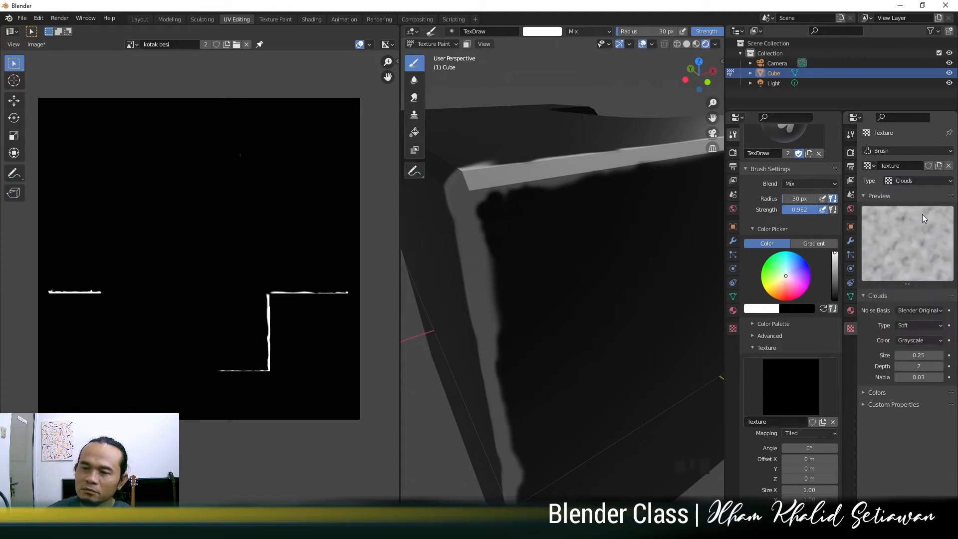
Step: Set the Clouds texture's size to 0.38, noise basis to Voronoi F1 and Nabla to 0.10
drag(920, 355, 933, 355)
click(919, 313)
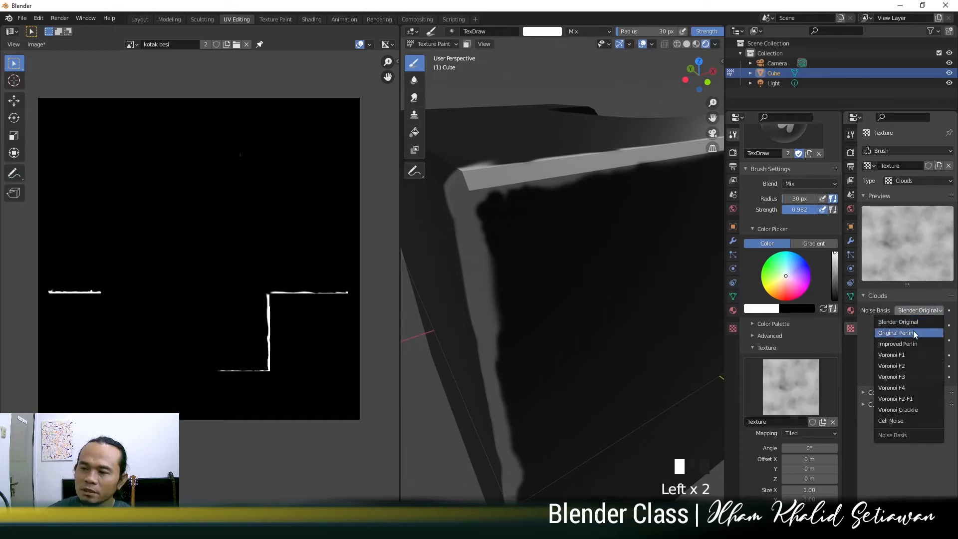
click(910, 343)
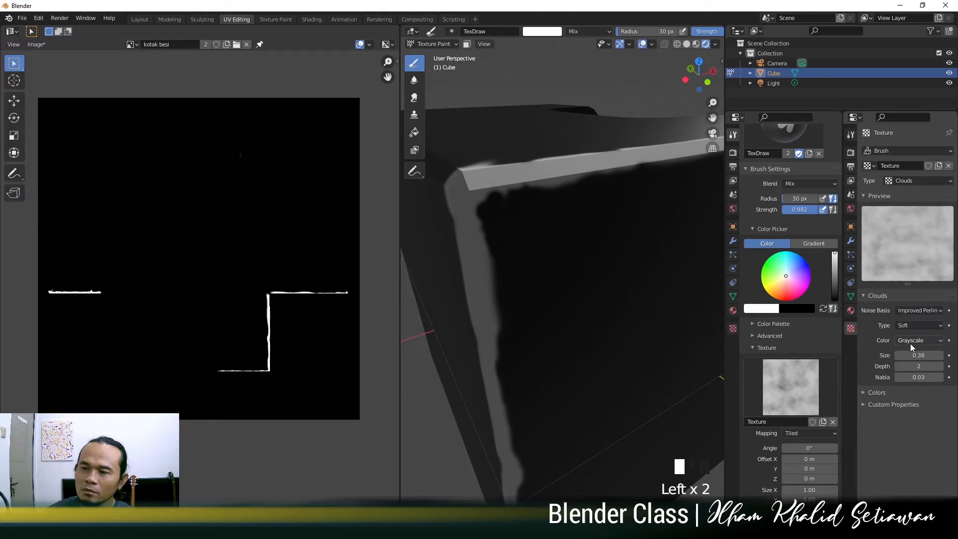
click(918, 310)
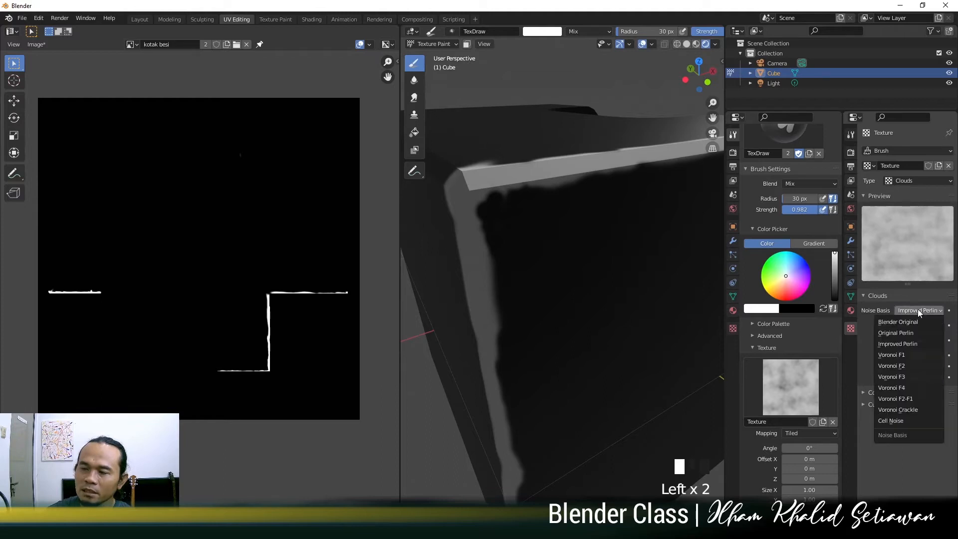
click(906, 355)
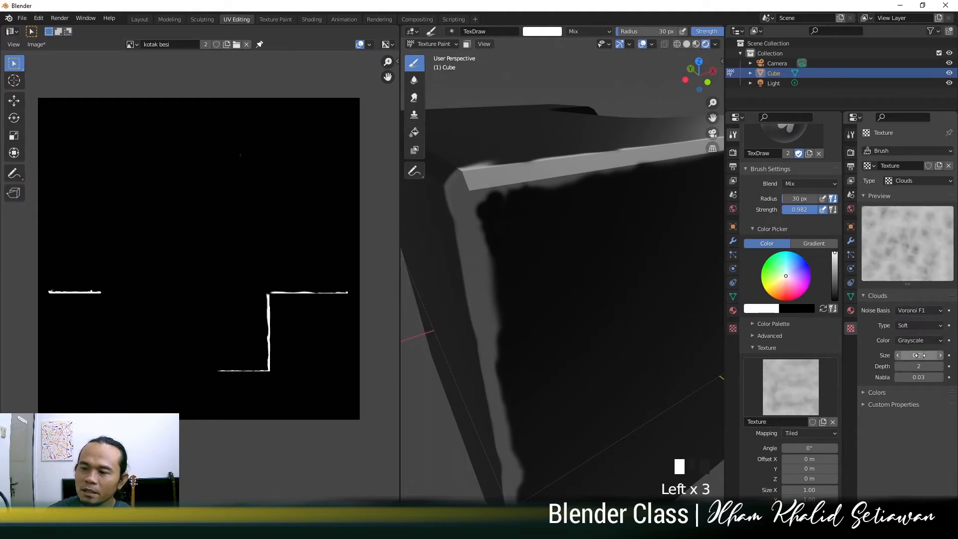
drag(919, 377, 950, 377)
Step: Dab the textured brush on the beveled top edge near the painted corner to mottle its white paint
click(516, 184)
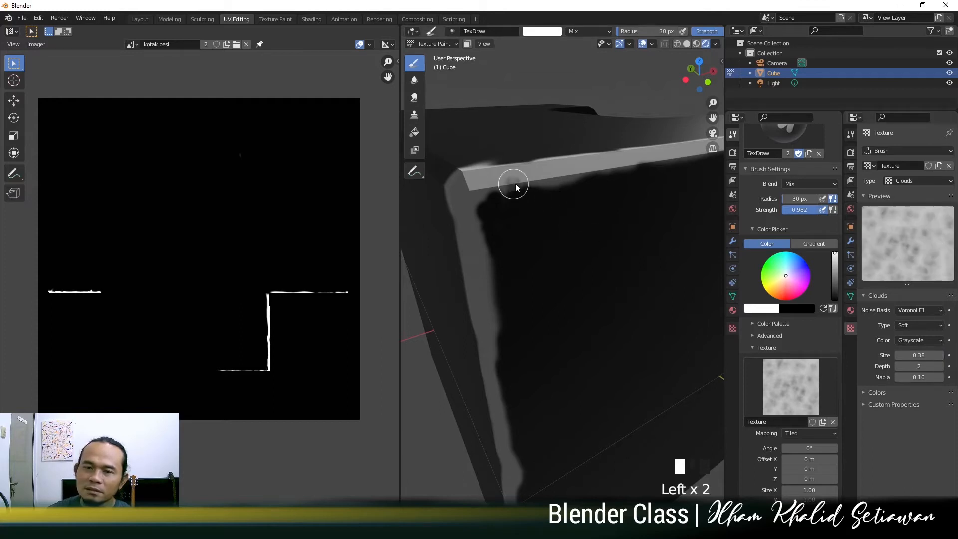
middle_drag(558, 176, 584, 283)
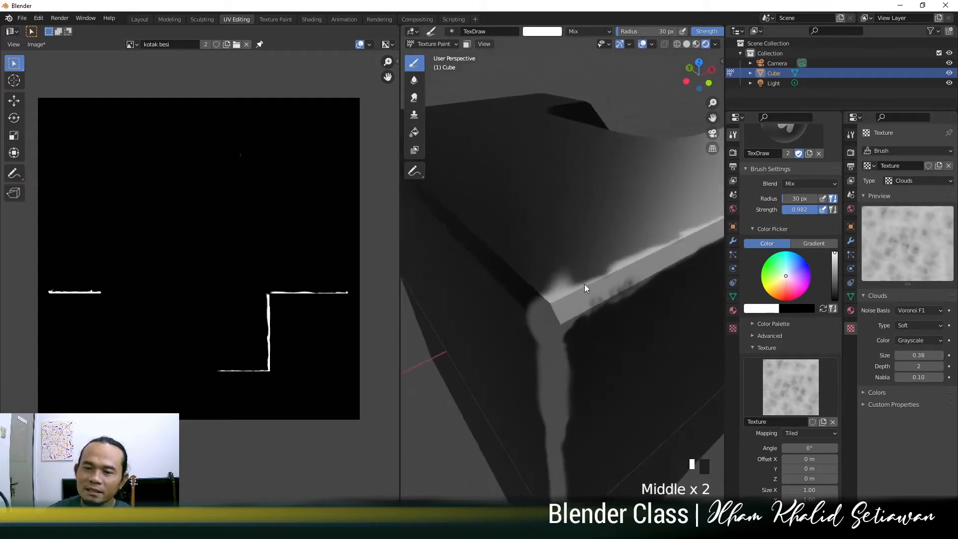
scroll(580, 283, up, 3)
click(569, 331)
drag(570, 330, 548, 350)
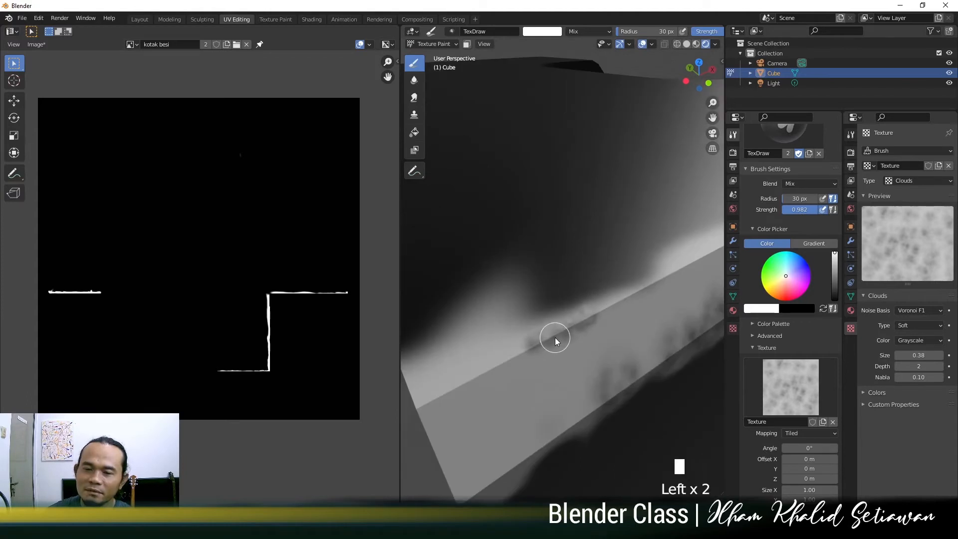
Step: Set the brush radius to 93 px and roughen the white paint around the cube's top corner with textured strokes
key(f)
click(540, 352)
mouse_move(540, 351)
middle_down()
mouse_move(549, 344)
mouse_move(548, 353)
middle_up()
scroll(547, 353, up, 2)
mouse_move(547, 349)
mouse_down()
mouse_move(541, 361)
mouse_move(559, 358)
mouse_move(544, 338)
mouse_move(531, 341)
mouse_up()
ctrl+drag(528, 343, 515, 336)
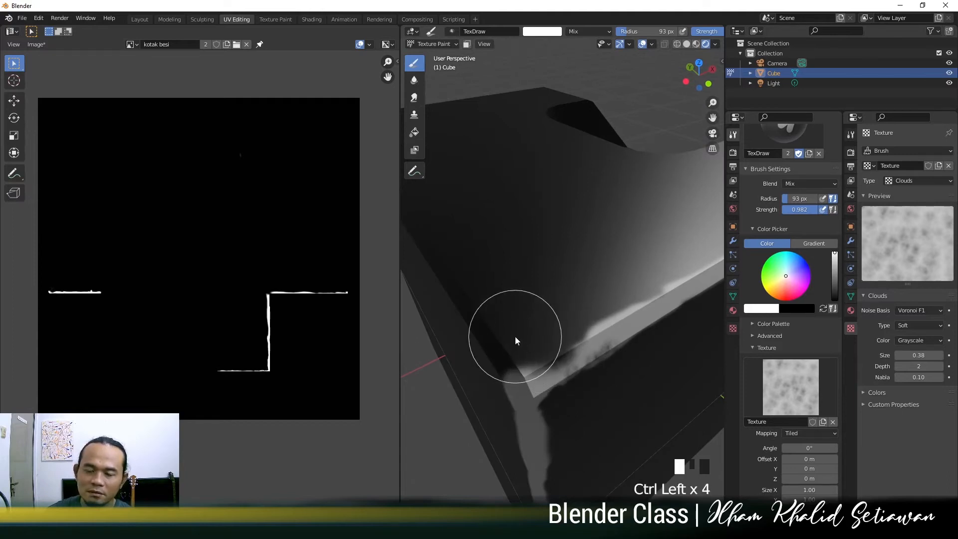
drag(528, 380, 545, 382)
Step: Set the brush radius to 56 px, mottle the top of the vertical edge and trim both its sides with black
middle_drag(544, 382, 548, 373)
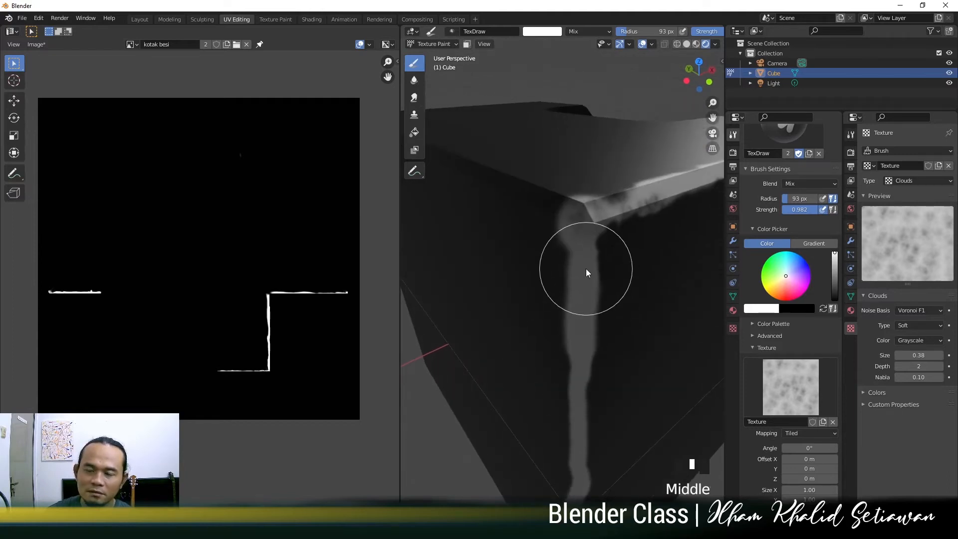
key(f)
drag(575, 249, 580, 271)
mouse_move(595, 309)
ctrl+mouse_down()
mouse_move(606, 250)
mouse_move(553, 225)
ctrl+mouse_up()
ctrl+drag(557, 278, 584, 326)
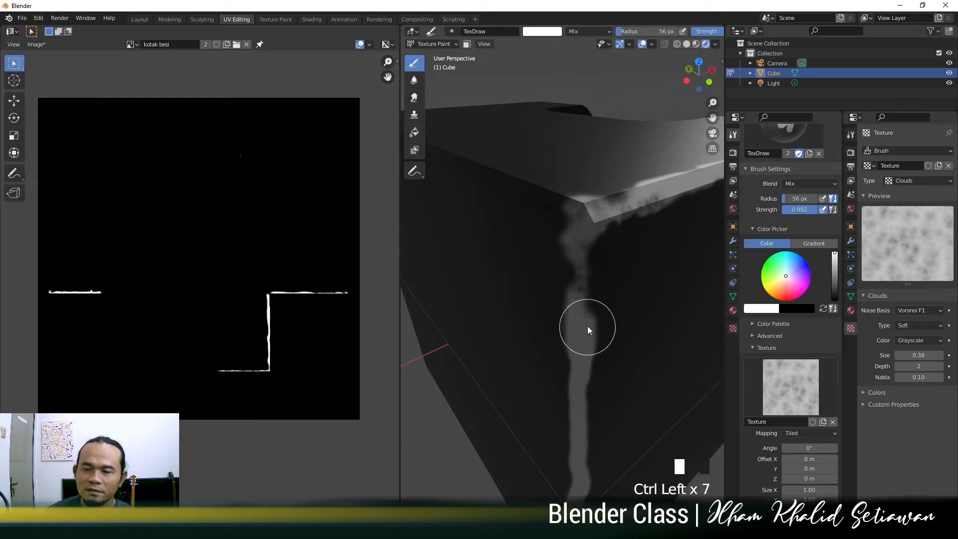
Step: Bite black into the vertical edge below the trimmed part and mottle that stretch with textured white dabs
shift+middle_drag(583, 327, 573, 242)
ctrl+click(577, 194)
ctrl+drag(578, 199, 581, 218)
click(567, 172)
click(564, 155)
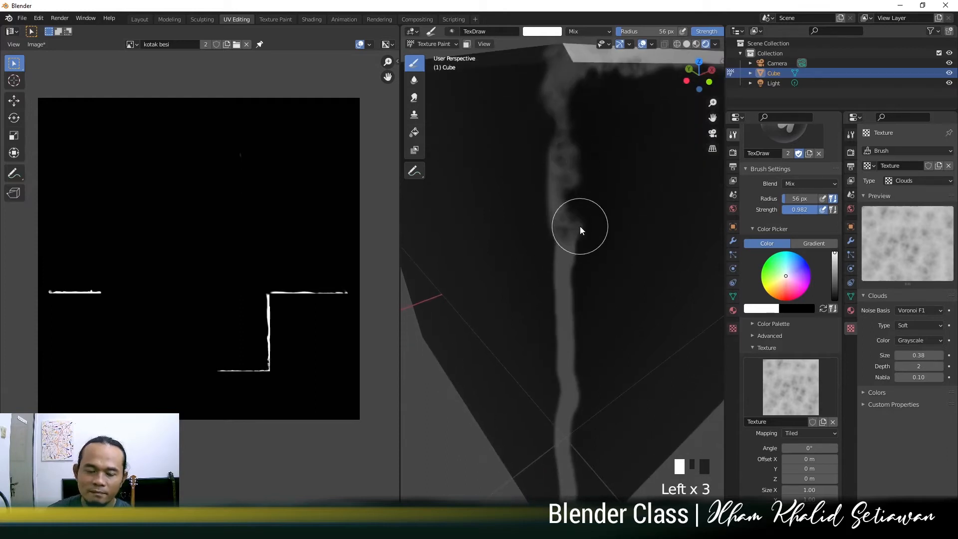
Step: Set the brush radius to 37 px, mottle the next stretch down the vertical edge and nick its side with black
key(f)
click(571, 222)
click(565, 202)
click(566, 225)
click(568, 252)
ctrl+click(579, 226)
ctrl+click(580, 213)
ctrl+click(580, 202)
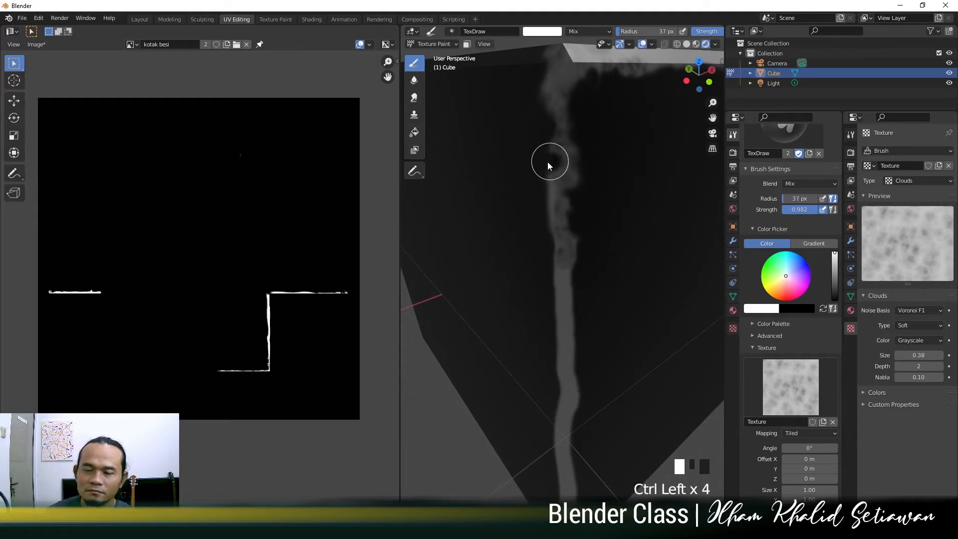
Step: Cut black notches into the vertical edge's upper-middle stretch and soften them with textured white dabs
shift+middle_drag(555, 278, 568, 213)
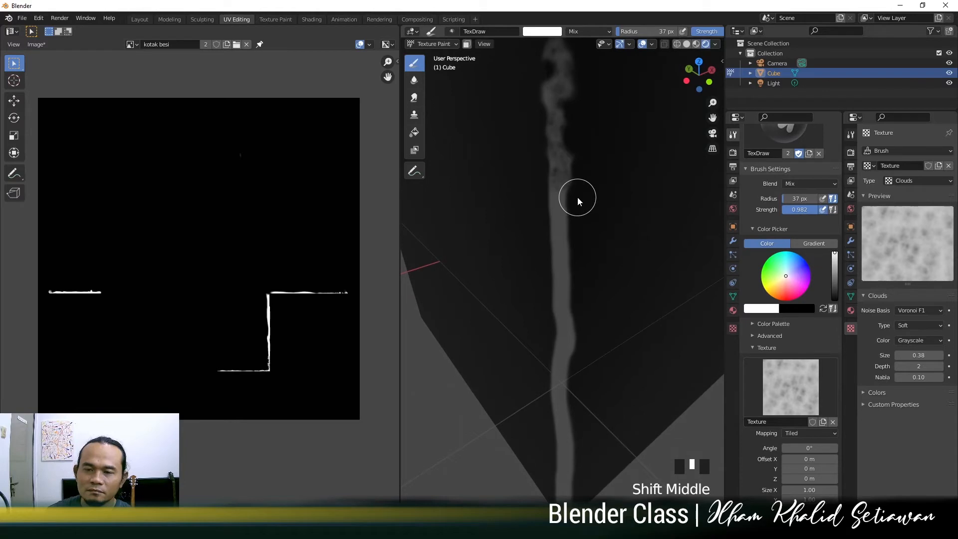
ctrl+click(577, 198)
ctrl+click(576, 218)
ctrl+click(550, 197)
click(561, 212)
ctrl+click(563, 198)
ctrl+click(567, 238)
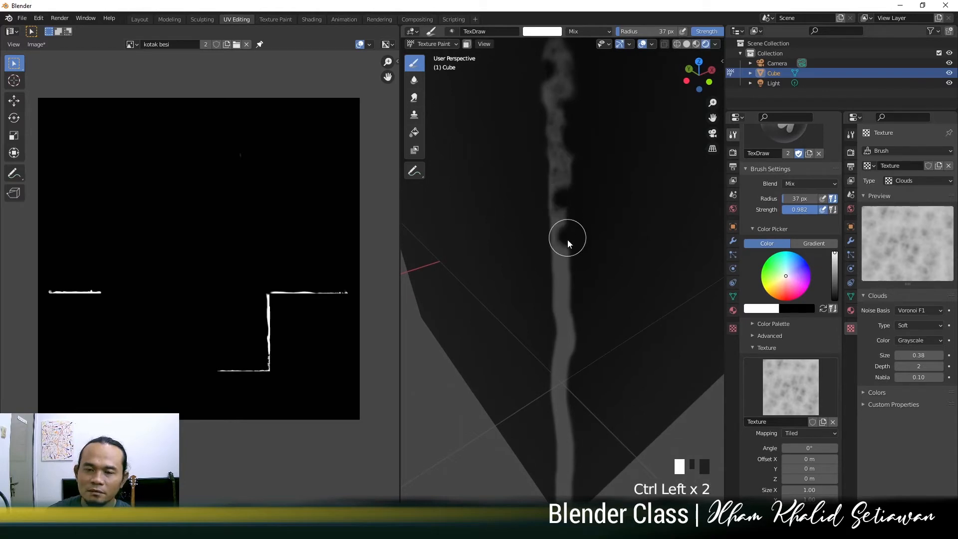
click(563, 257)
click(560, 236)
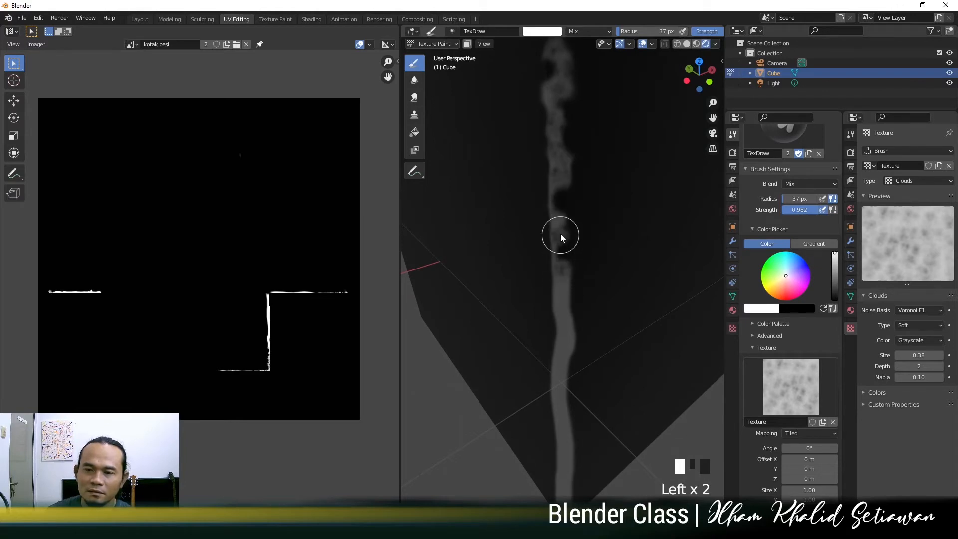
Step: Dab textured white along the middle of the vertical edge to mottle its solid paint
click(561, 298)
click(562, 310)
click(563, 329)
click(563, 342)
click(564, 354)
shift+middle_drag(565, 355, 574, 308)
click(568, 316)
click(569, 327)
click(572, 341)
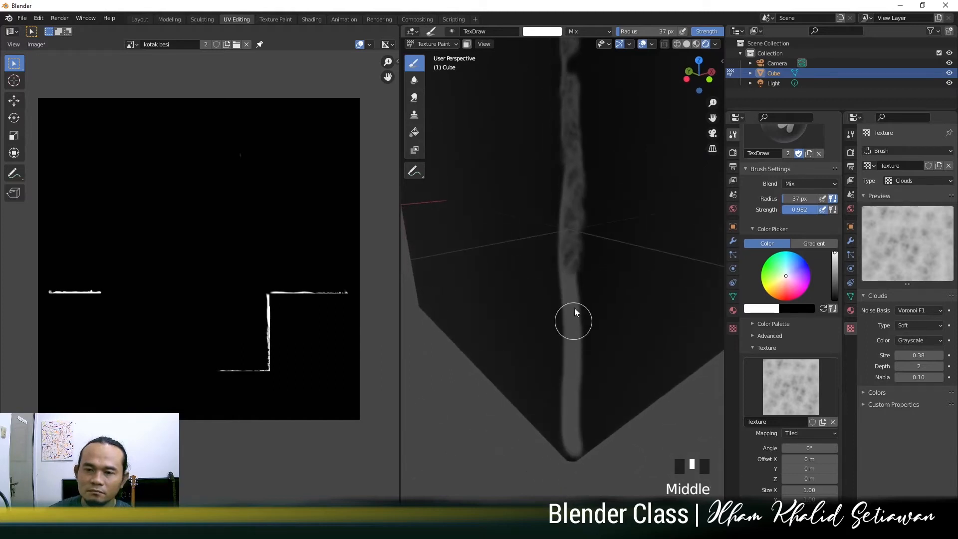
Step: Trim both sides of the vertical edge's mottled middle with black and mottle the solid paint just below it
ctrl+click(556, 197)
ctrl+click(556, 186)
ctrl+click(555, 175)
ctrl+click(591, 210)
ctrl+click(591, 225)
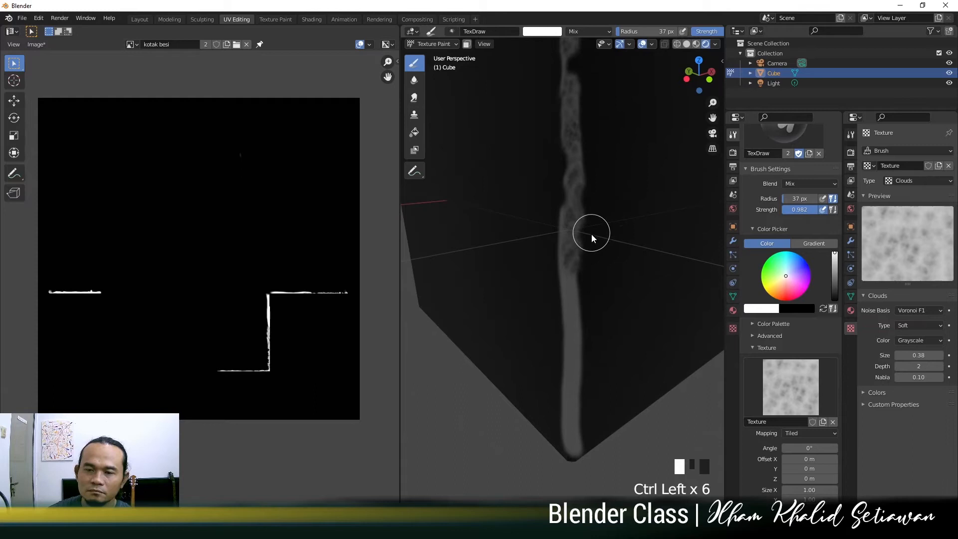
click(564, 291)
click(569, 285)
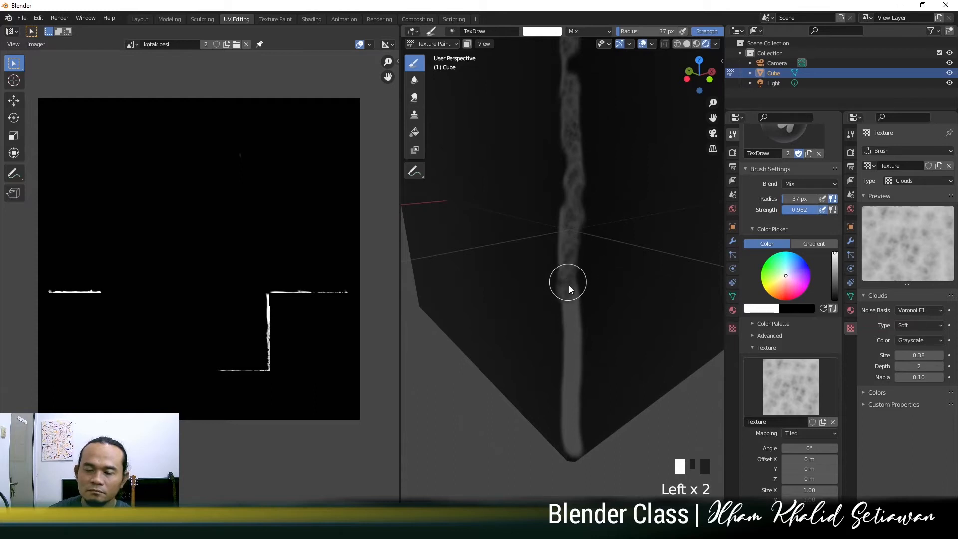
Step: Thin the vertical edge's lower part with black dabs and mottle the paint beneath it with textured white
ctrl+click(582, 318)
ctrl+click(583, 308)
ctrl+click(585, 298)
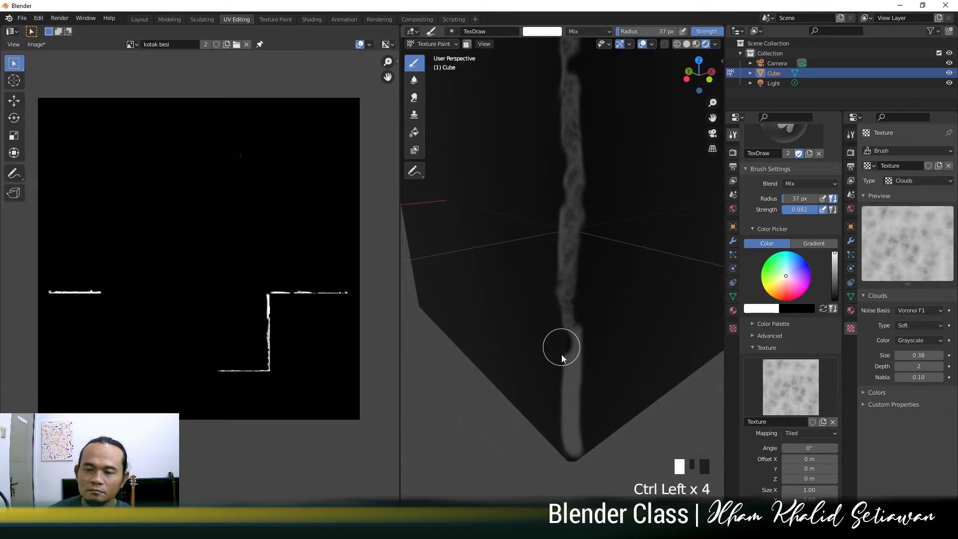
click(573, 344)
click(574, 350)
click(574, 357)
Step: Roughen the vertical edge near the cube's base with textured white dabs and black nicks along its sides
ctrl+click(579, 382)
ctrl+click(585, 374)
click(576, 381)
click(574, 377)
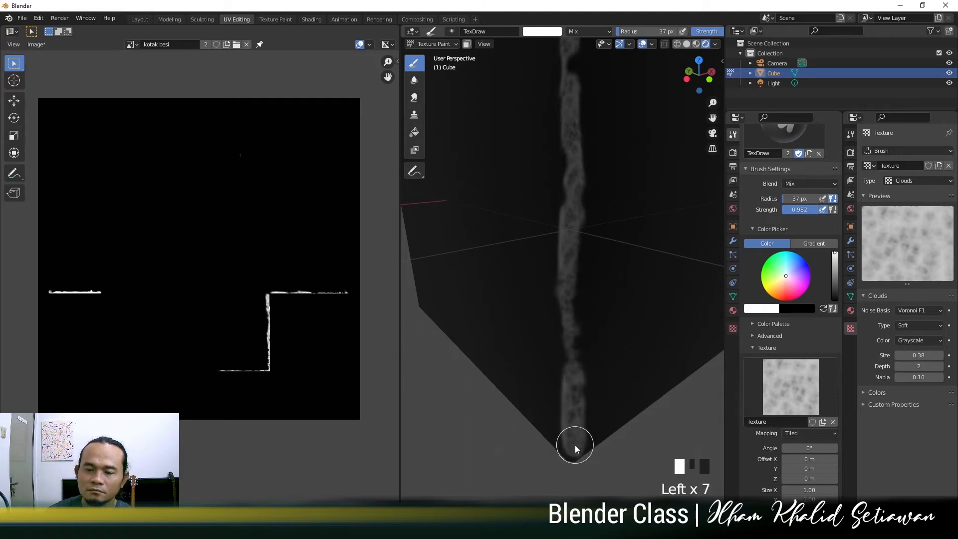
ctrl+click(560, 396)
ctrl+click(561, 381)
ctrl+click(562, 365)
Step: Trim the top edge's lower border with black beyond the mottled corner and mottle its bevel with textured white dabs
mouse_move(562, 364)
middle_down()
mouse_move(534, 367)
mouse_move(573, 367)
mouse_move(569, 387)
mouse_move(545, 391)
mouse_move(586, 328)
middle_up()
scroll(552, 370, up, 2)
middle_drag(552, 369, 552, 355)
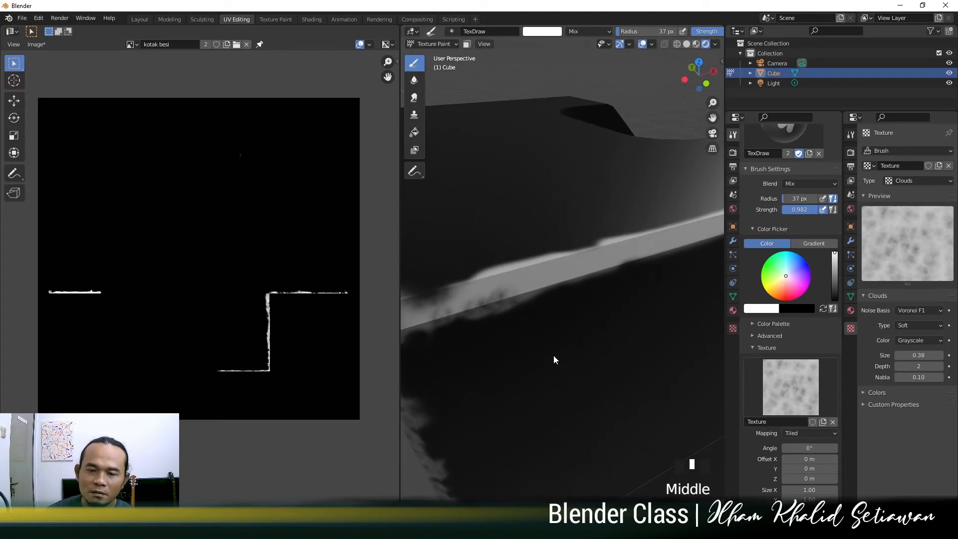
ctrl+click(504, 299)
ctrl+click(527, 295)
ctrl+click(524, 295)
ctrl+click(516, 298)
click(501, 286)
click(518, 283)
click(536, 281)
click(553, 278)
Step: Roughen the next stretch of the top edge with alternating white and black dabs, nibbling at its lower border
mouse_move(553, 278)
middle_down()
mouse_move(564, 282)
mouse_move(499, 282)
middle_up()
click(504, 282)
ctrl+click(513, 282)
ctrl+click(522, 280)
click(504, 294)
click(511, 277)
ctrl+click(514, 297)
ctrl+click(519, 297)
ctrl+click(533, 295)
ctrl+click(549, 297)
Step: Mottle the top edge's bevel farther along with a textured white stroke and trim its upper border with black
middle_drag(553, 295, 514, 292)
drag(444, 280, 501, 274)
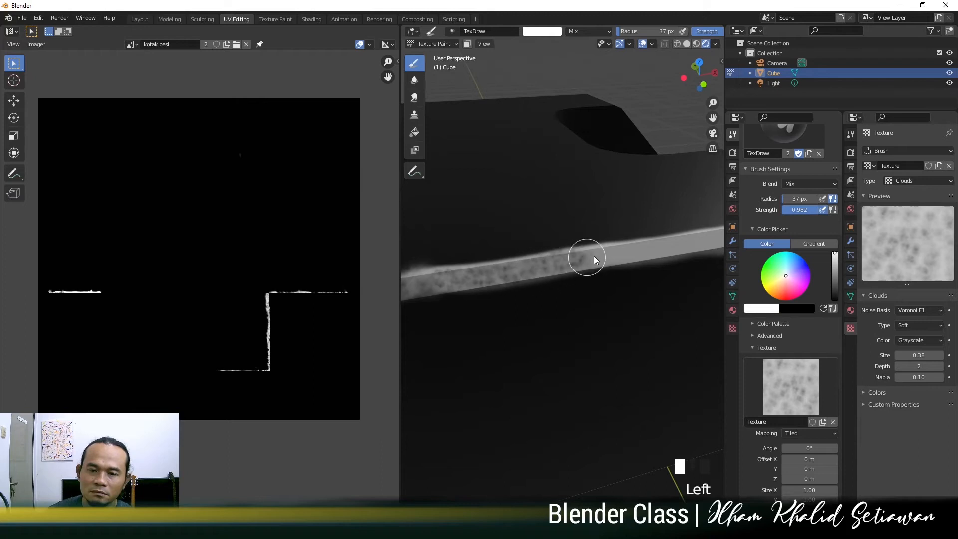
ctrl+click(441, 266)
ctrl+click(431, 268)
shift+middle_drag(484, 263, 519, 265)
ctrl+click(521, 265)
ctrl+click(494, 270)
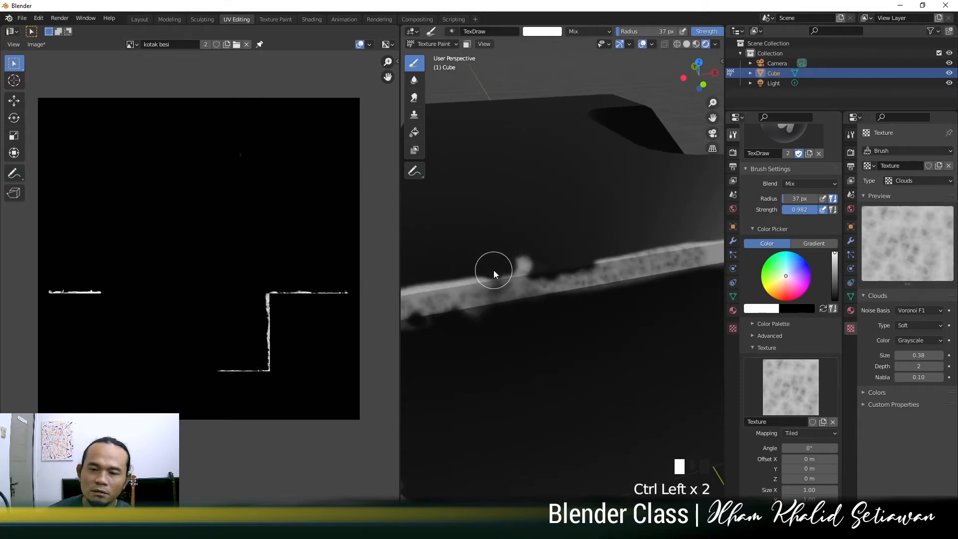
ctrl+click(522, 264)
click(520, 274)
Step: Break up the next stretch of the top edge with black nicks and textured white dabs
mouse_move(520, 274)
middle_down()
mouse_move(566, 290)
mouse_move(445, 262)
middle_up()
ctrl+click(446, 262)
ctrl+click(465, 256)
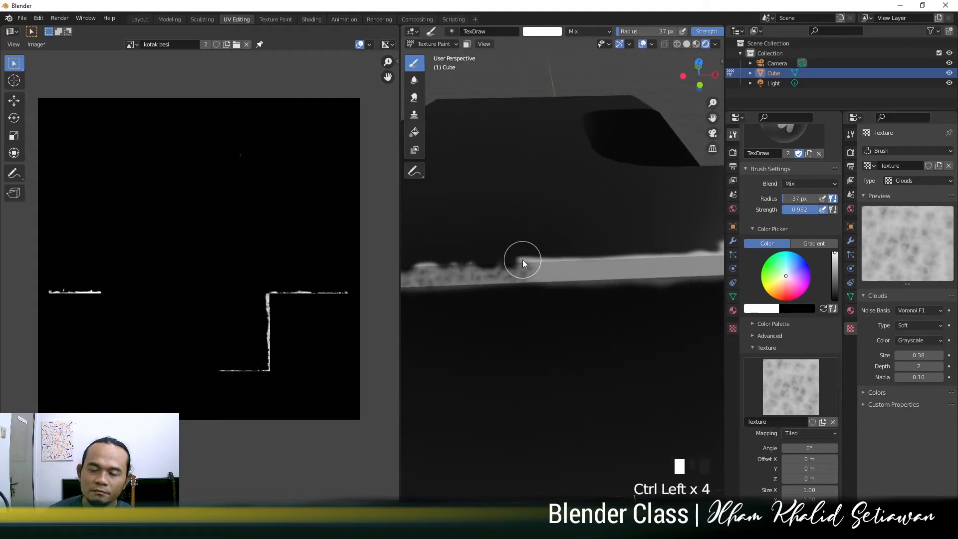
ctrl+click(547, 278)
ctrl+click(567, 273)
click(534, 280)
click(537, 280)
click(571, 282)
Step: Cut back that stretch's lower border with black and dab textured white along its upper border
ctrl+click(452, 283)
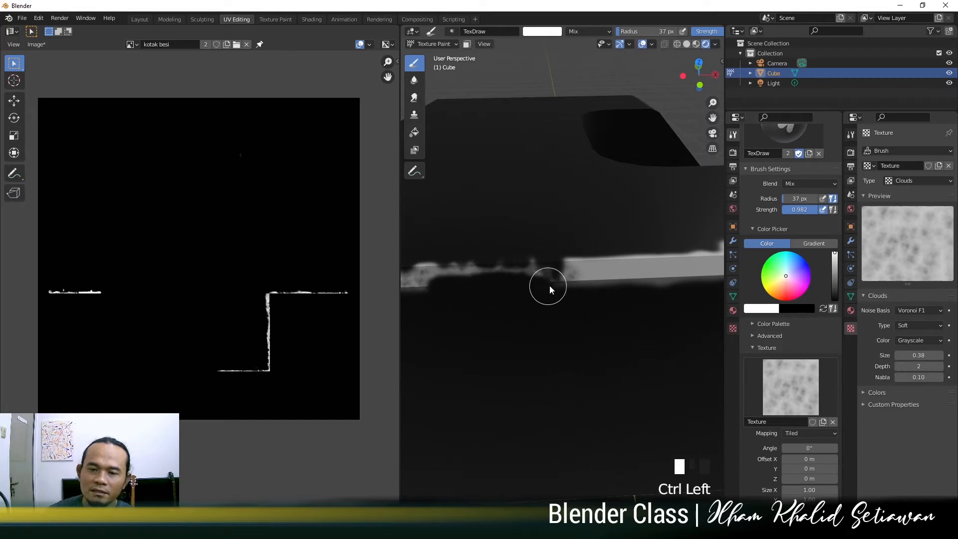
ctrl+click(560, 281)
ctrl+click(573, 275)
click(469, 262)
click(494, 262)
click(507, 265)
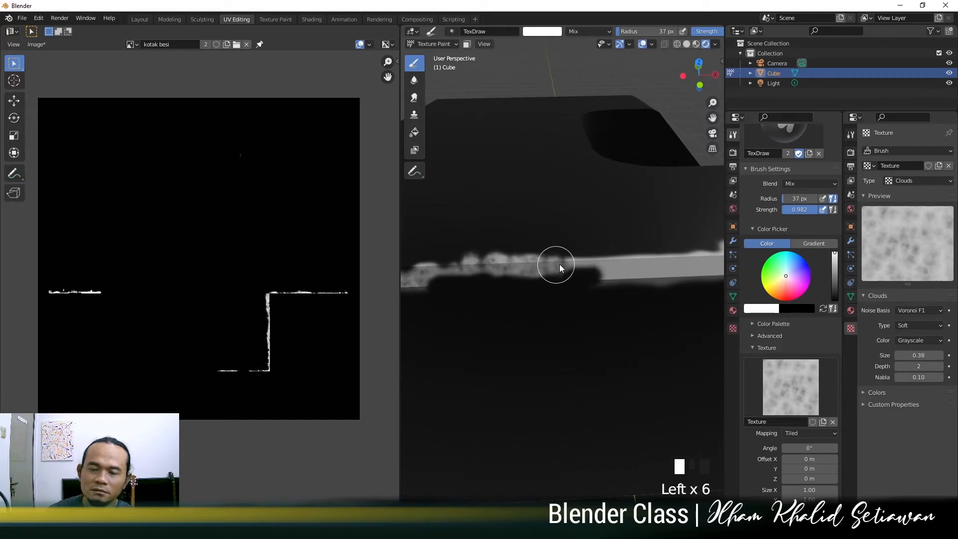
Step: Make the top edge's lower border ragged farther along with alternating textured white and black dabs
shift+middle_drag(559, 264, 556, 289)
click(556, 272)
ctrl+click(565, 288)
ctrl+click(564, 290)
ctrl+click(564, 291)
click(551, 283)
click(543, 281)
ctrl+click(558, 286)
ctrl+click(558, 286)
shift+middle_drag(558, 286, 545, 286)
click(552, 286)
ctrl+click(569, 287)
ctrl+click(581, 286)
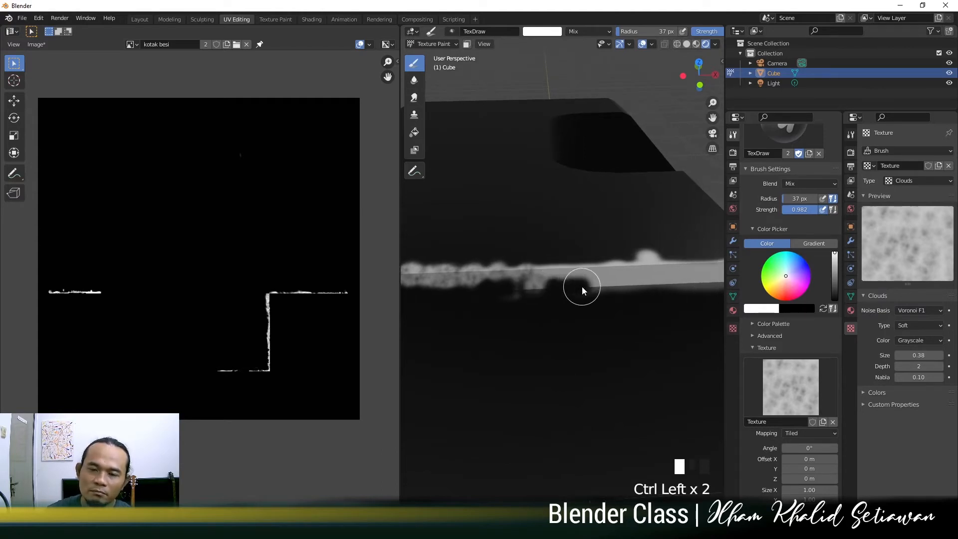
Step: Mottle the top edge's bevel closer to the far corner with a run of textured white dabs
click(552, 285)
click(559, 286)
click(477, 286)
middle_drag(585, 305, 579, 304)
click(573, 283)
click(559, 278)
click(539, 272)
click(519, 266)
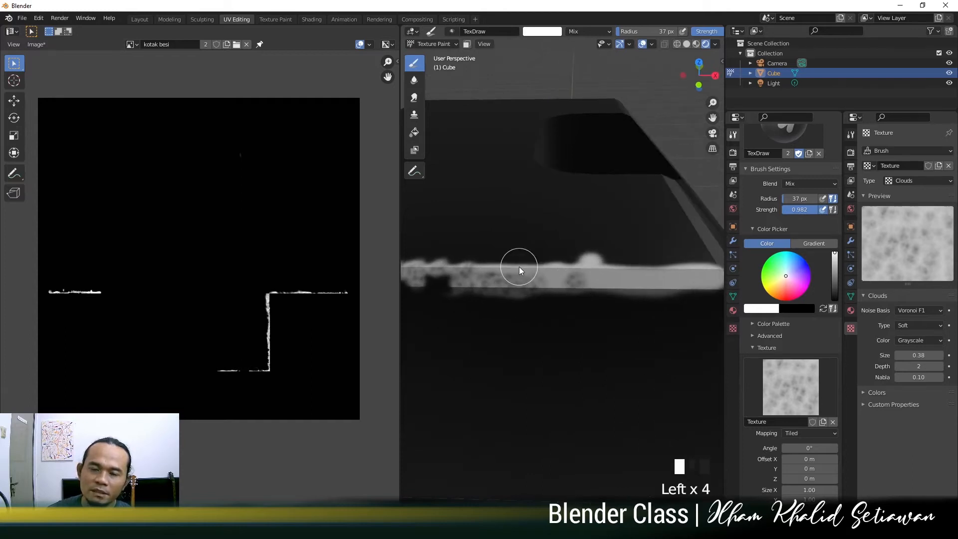
Step: Notch the top edge's lower border near the far corner with black, adding textured white between the notches
ctrl+click(578, 288)
ctrl+click(515, 298)
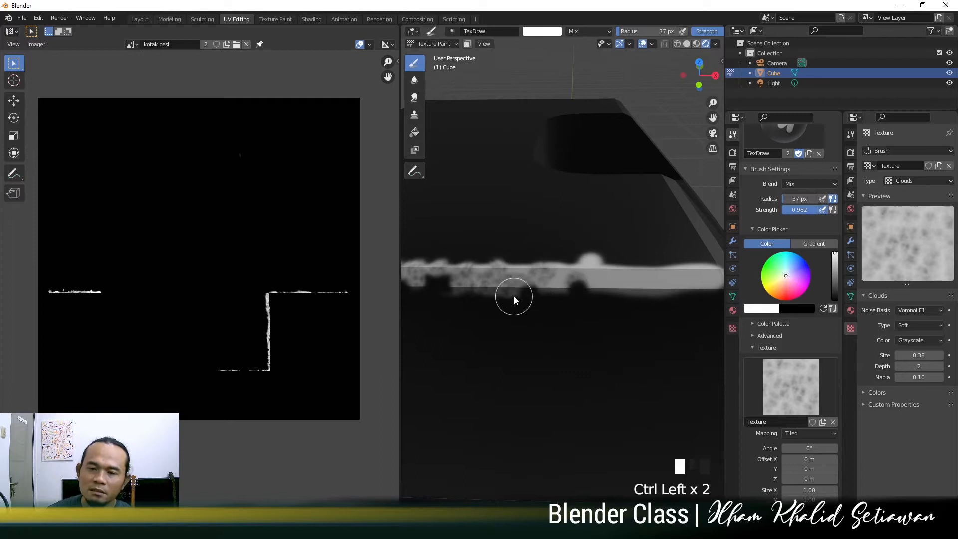
click(566, 290)
ctrl+click(583, 290)
ctrl+click(578, 289)
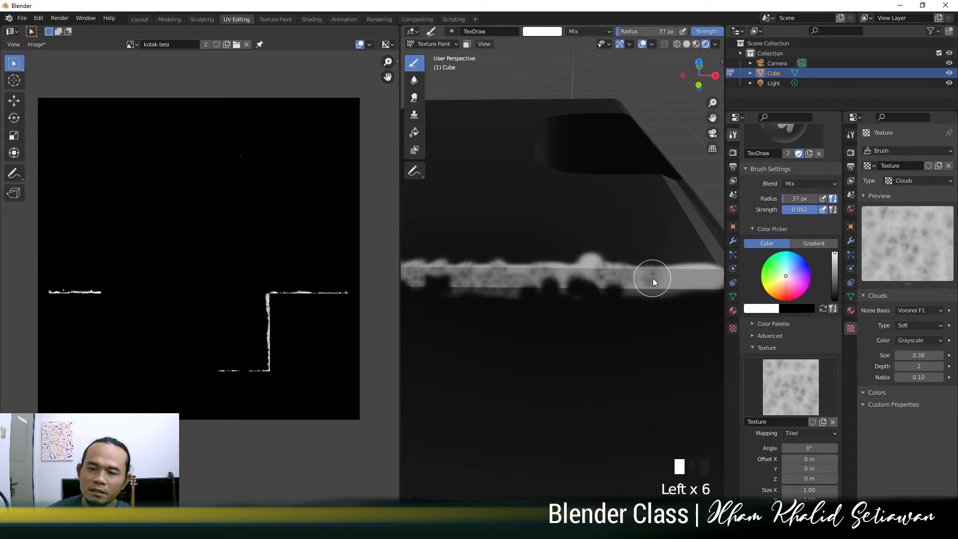
Step: Paint out the white bump above the top edge with black and mottle the bevel's far end with textured white
ctrl+click(597, 257)
click(573, 257)
click(549, 260)
ctrl+click(593, 257)
ctrl+click(567, 257)
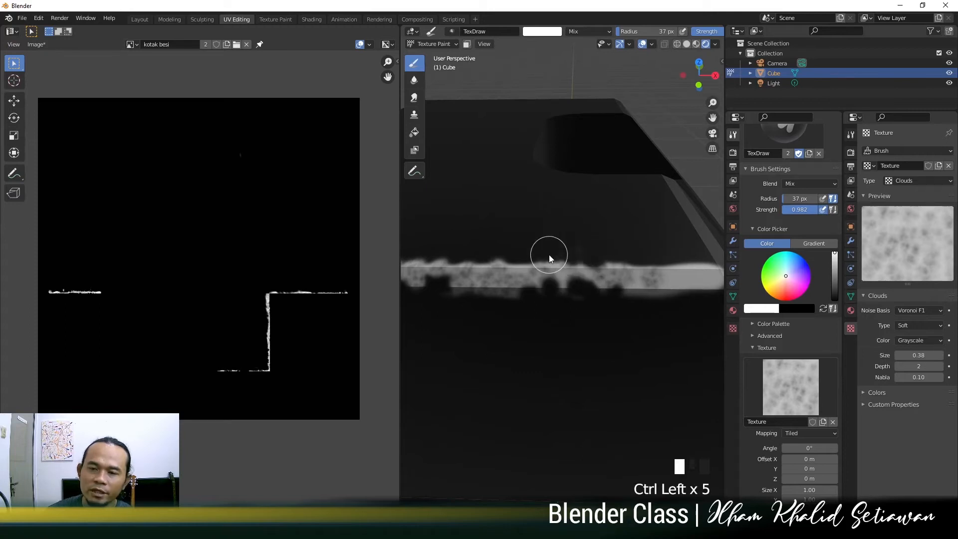
click(678, 272)
click(666, 269)
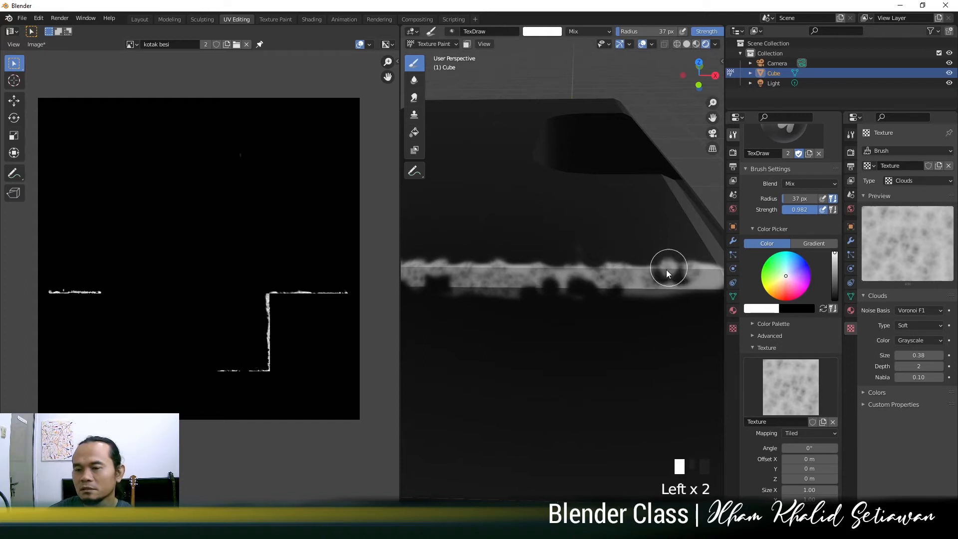
Step: Touch up the far corner with textured white and trim the paint around it with black nicks
middle_drag(693, 282, 520, 331)
click(564, 282)
scroll(603, 282, up, 2)
ctrl+click(520, 330)
ctrl+click(509, 358)
ctrl+click(506, 353)
ctrl+click(503, 348)
Step: Paint the short top edge between the corner and the cutout with textured white, widening it near the corner
drag(503, 357, 534, 339)
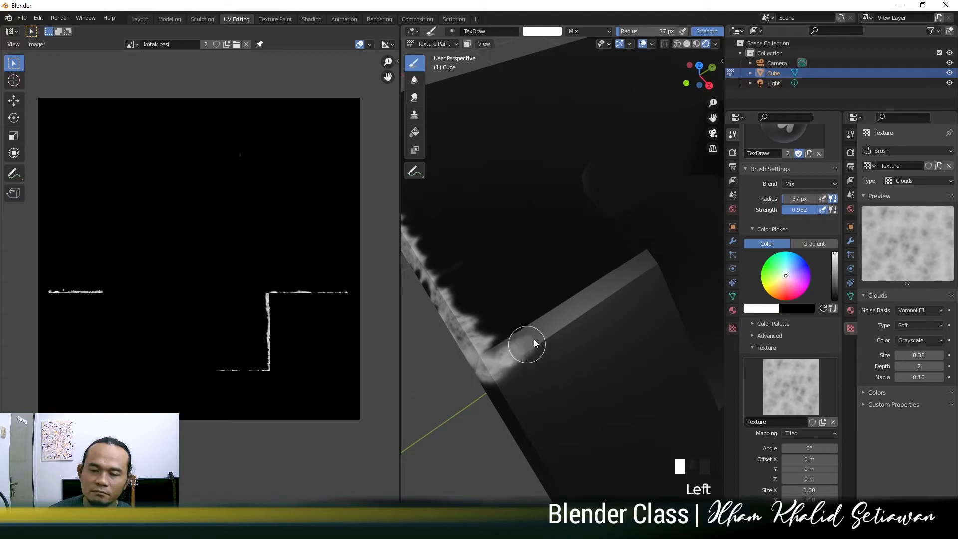
click(645, 269)
click(648, 260)
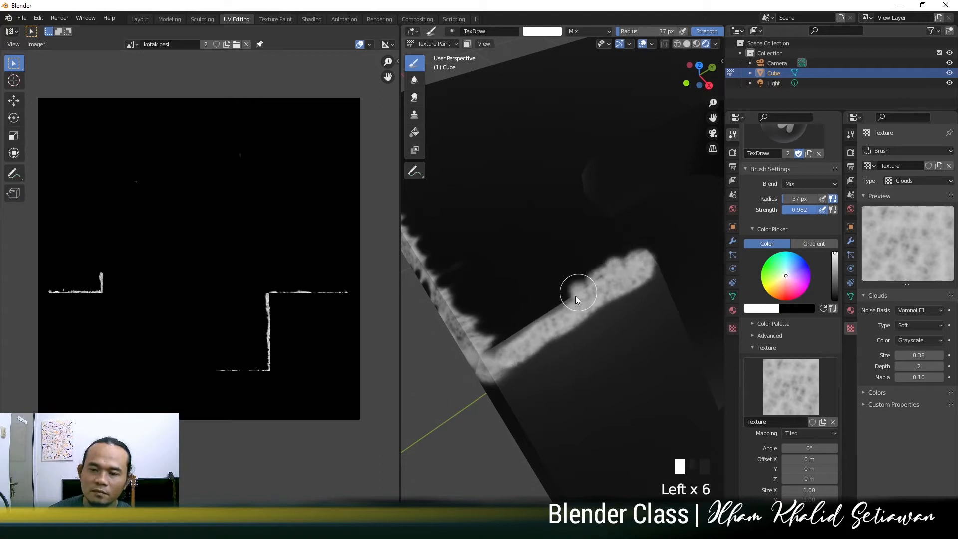
click(516, 339)
click(496, 346)
click(495, 349)
click(501, 352)
click(508, 355)
click(515, 358)
Step: Punch black chips into the short top edge's paint along its lower border
ctrl+click(549, 327)
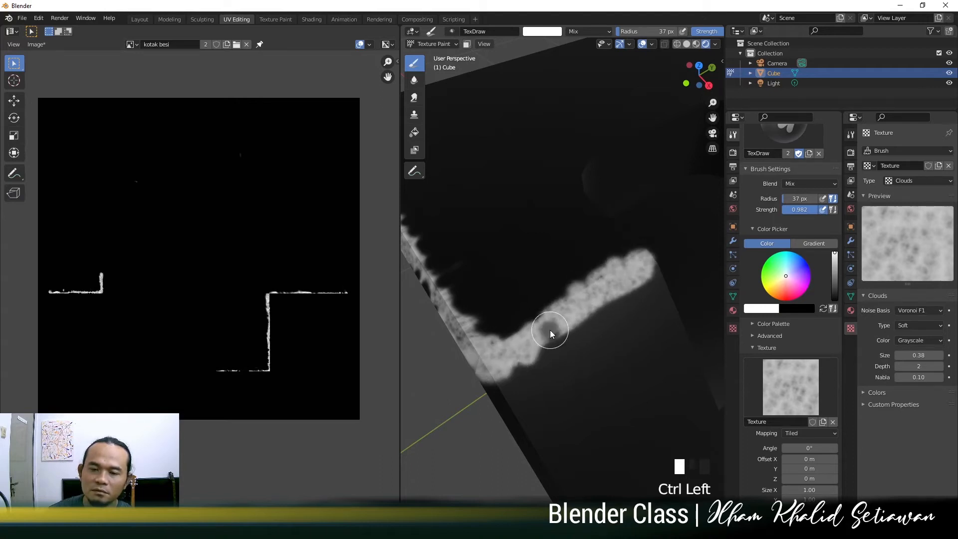
ctrl+click(572, 308)
ctrl+click(618, 294)
ctrl+click(635, 289)
Step: Paint a textured white stroke down the sloped edge starting from the top corner
scroll(597, 327, down, 3)
mouse_move(597, 326)
middle_down()
mouse_move(672, 302)
mouse_move(645, 273)
mouse_move(666, 270)
mouse_move(582, 271)
middle_up()
scroll(582, 264, up, 2)
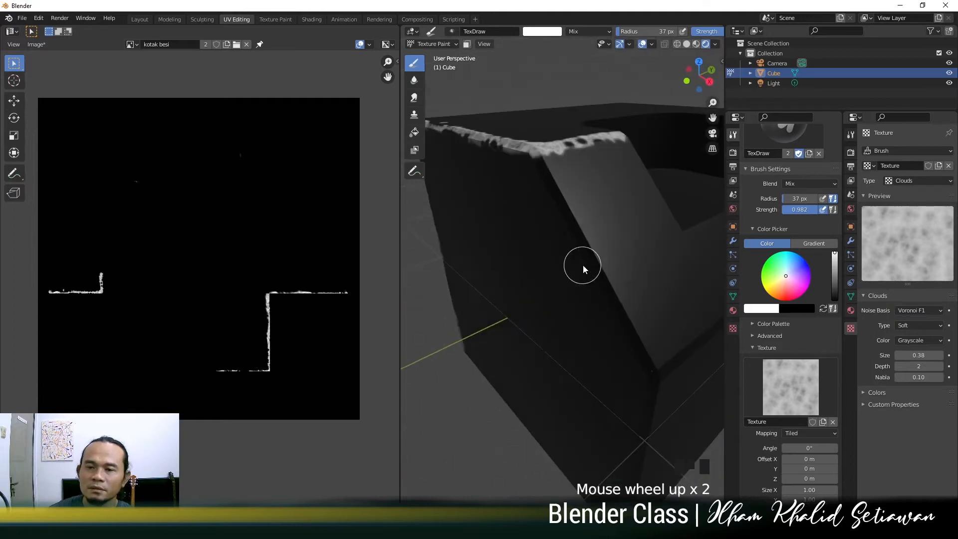
middle_drag(588, 229, 594, 235)
drag(564, 202, 582, 238)
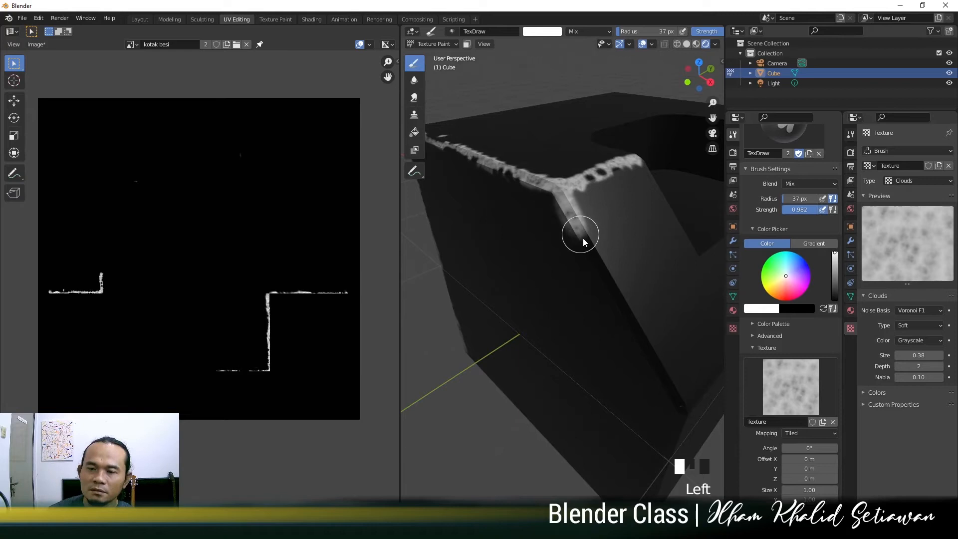
Step: Roughen the sloped edge's borders with black nicks along its length
ctrl+click(686, 382)
ctrl+click(672, 357)
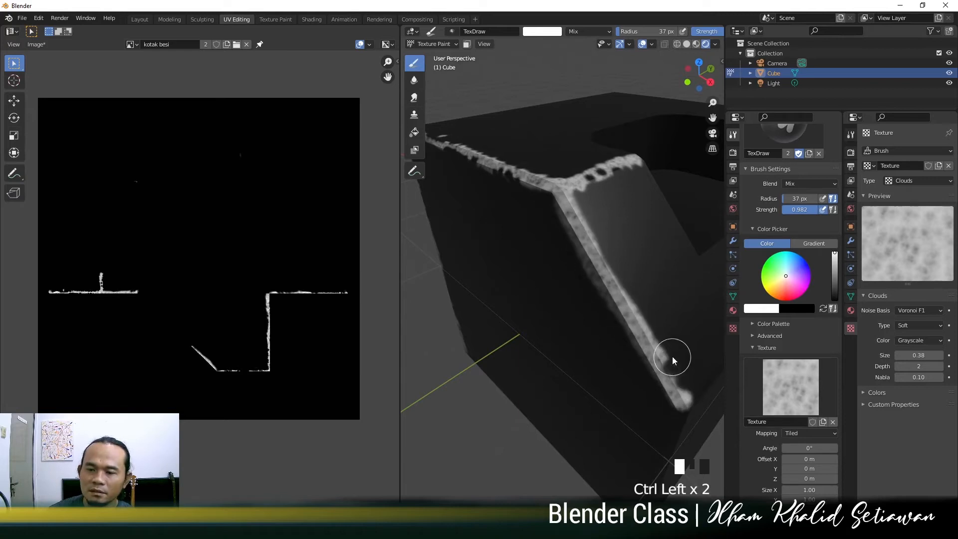
ctrl+click(621, 269)
ctrl+click(614, 252)
ctrl+click(606, 235)
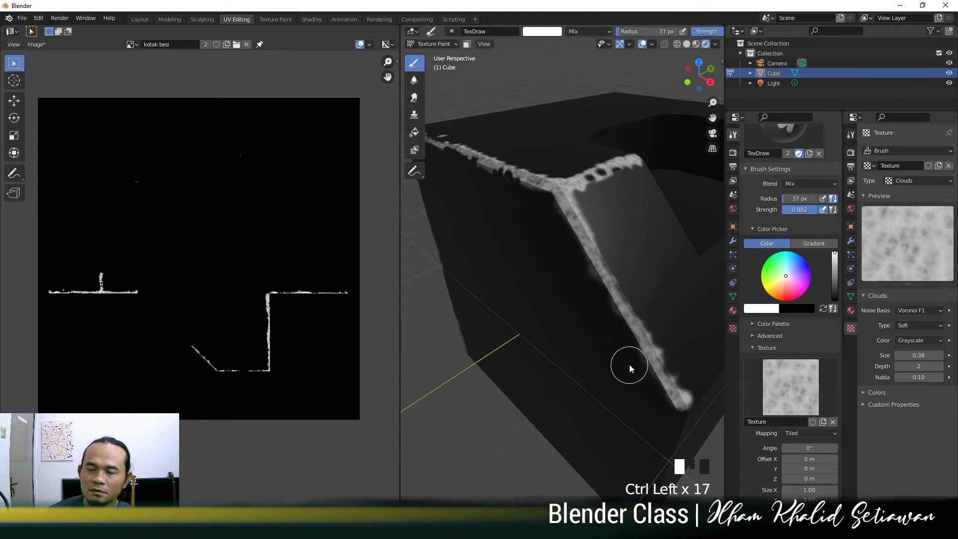
middle_drag(630, 366, 615, 339)
ctrl+click(585, 256)
Step: Trim the slope's lower corner with black and paint the vertical edge below it with textured white strokes
middle_drag(585, 256, 586, 250)
ctrl+click(608, 199)
drag(608, 244, 598, 325)
drag(606, 233, 610, 215)
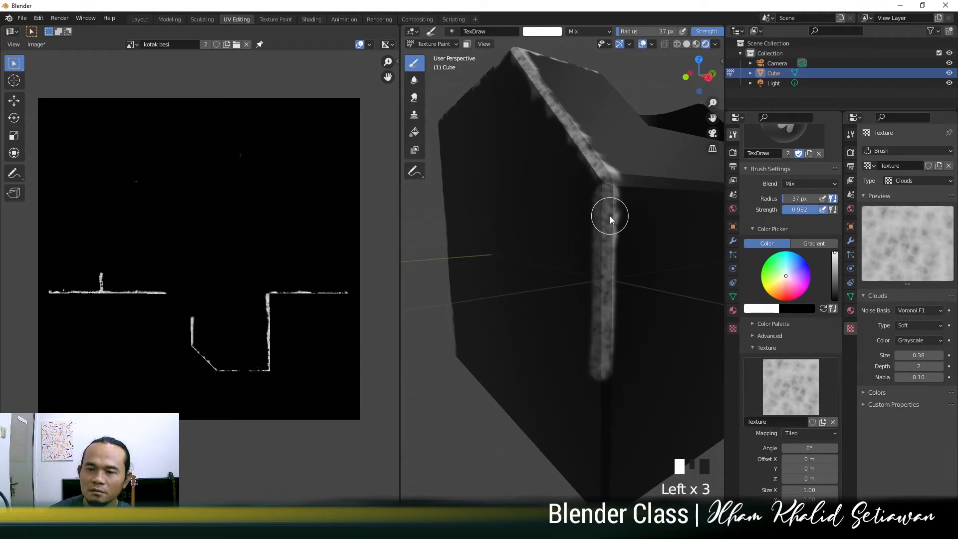
ctrl+drag(612, 408, 610, 469)
mouse_move(598, 412)
mouse_down()
mouse_move(601, 479)
mouse_move(601, 395)
mouse_up()
Step: Thin the vertical edge's paint on both sides with black strokes and nicks toward the base
mouse_move(622, 417)
ctrl+mouse_down()
mouse_move(624, 469)
mouse_move(615, 376)
ctrl+mouse_up()
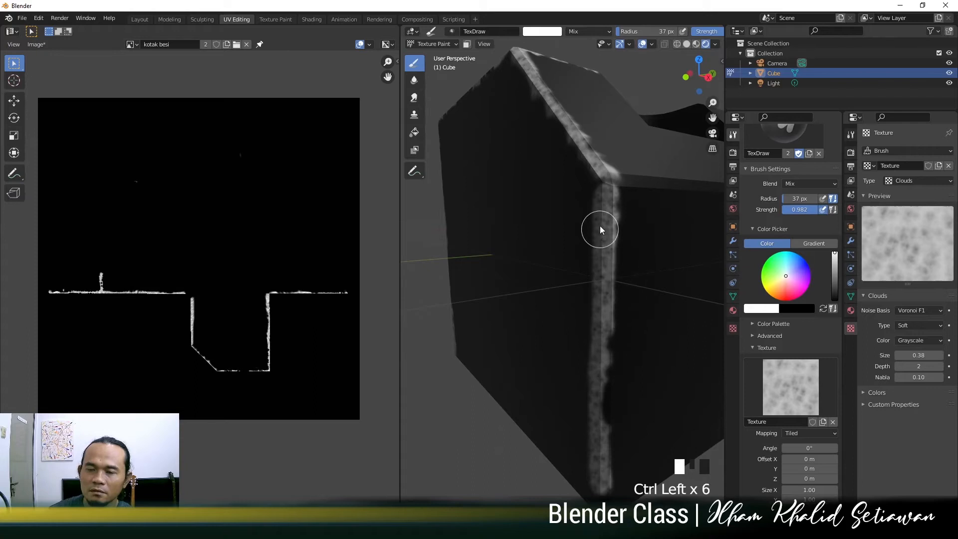
ctrl+drag(593, 200, 588, 272)
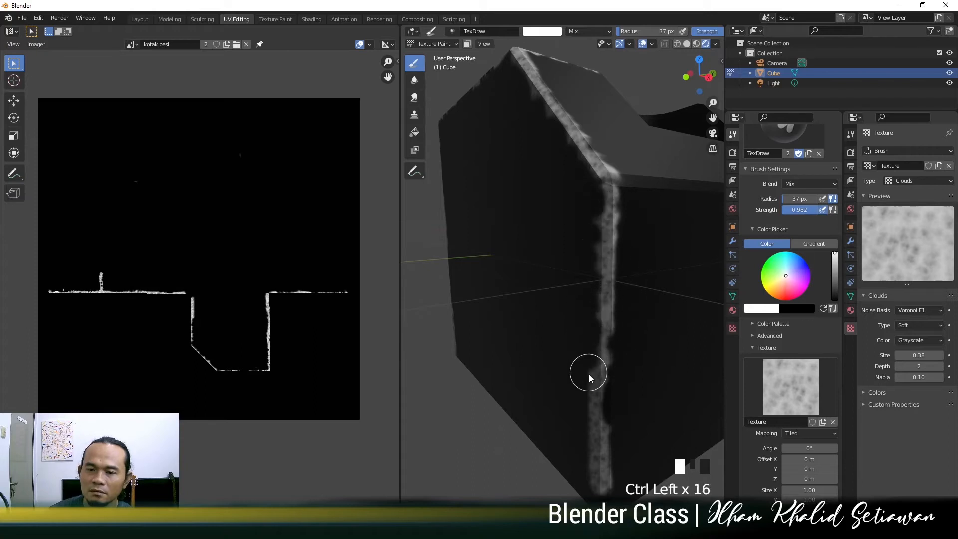
ctrl+click(592, 411)
ctrl+click(592, 409)
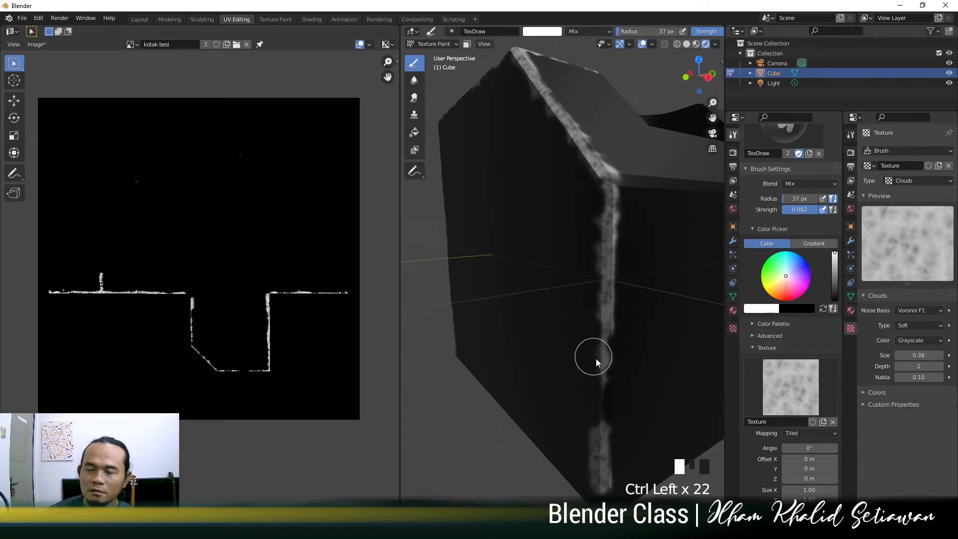
ctrl+click(588, 442)
ctrl+click(594, 449)
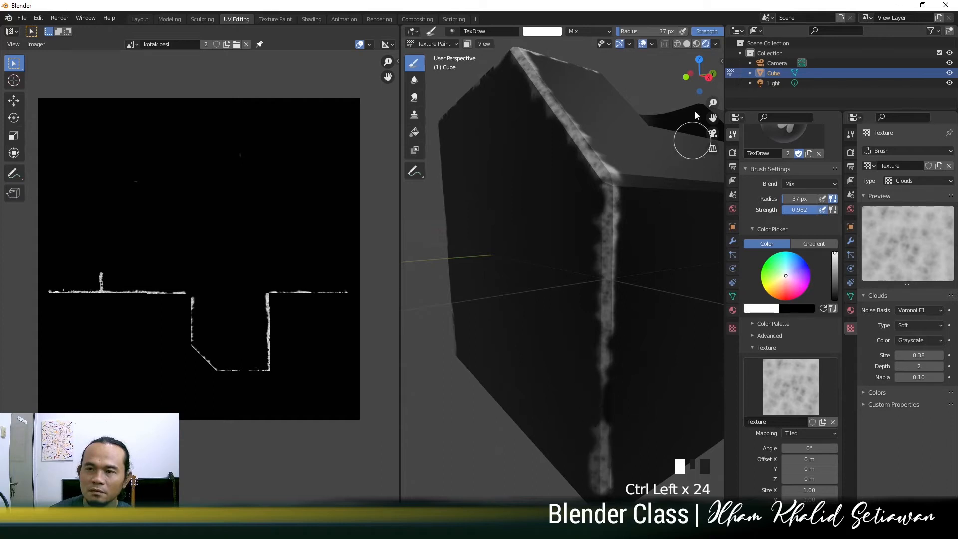
Step: Widen the 3D viewport and touch up the vertical edge's lower part with textured white dabs
drag(400, 93, 365, 93)
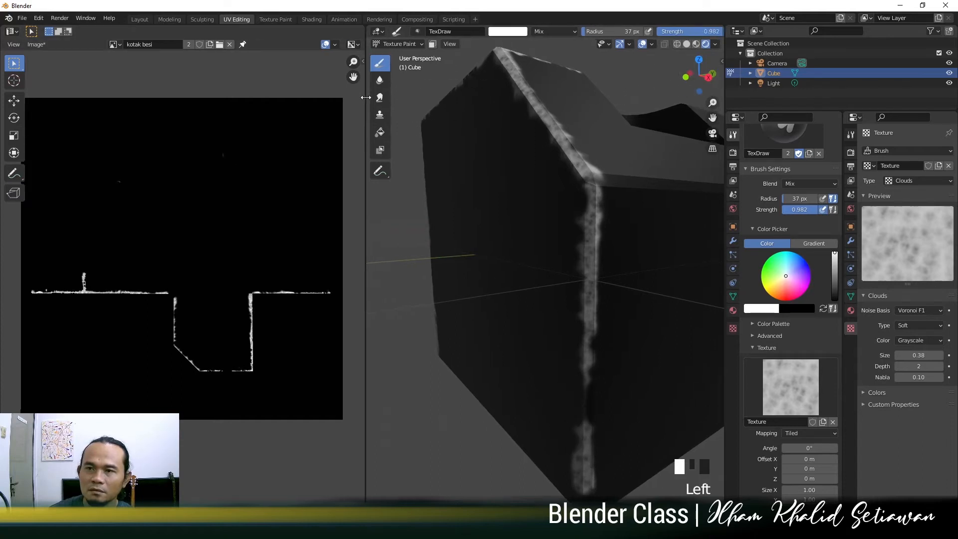
click(588, 391)
click(578, 453)
Step: Set the brush radius to 18 px and paint textured white along the start of the cutout's upper rim
scroll(593, 343, down, 2)
mouse_move(593, 344)
middle_down()
mouse_move(569, 351)
mouse_move(540, 295)
mouse_move(520, 301)
mouse_move(556, 307)
middle_up()
scroll(549, 318, up, 3)
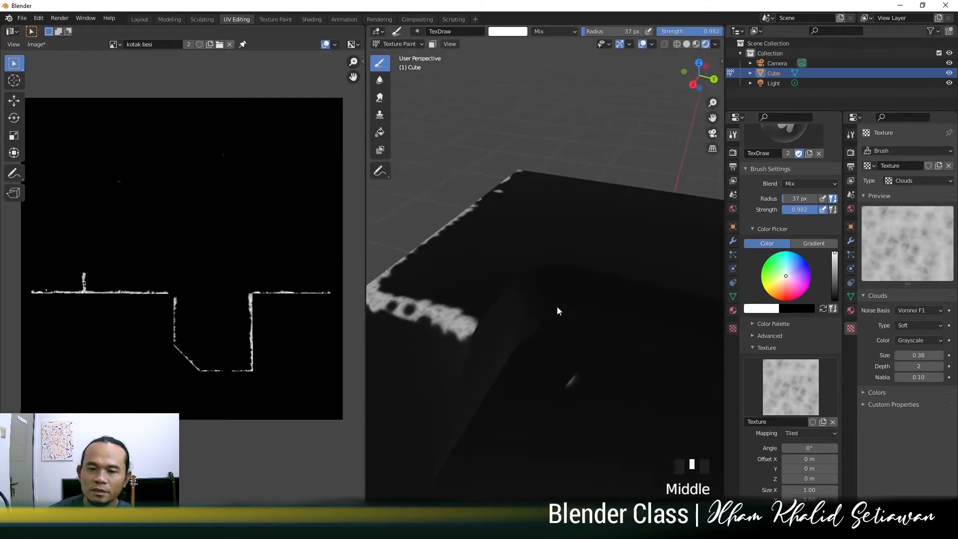
key(f)
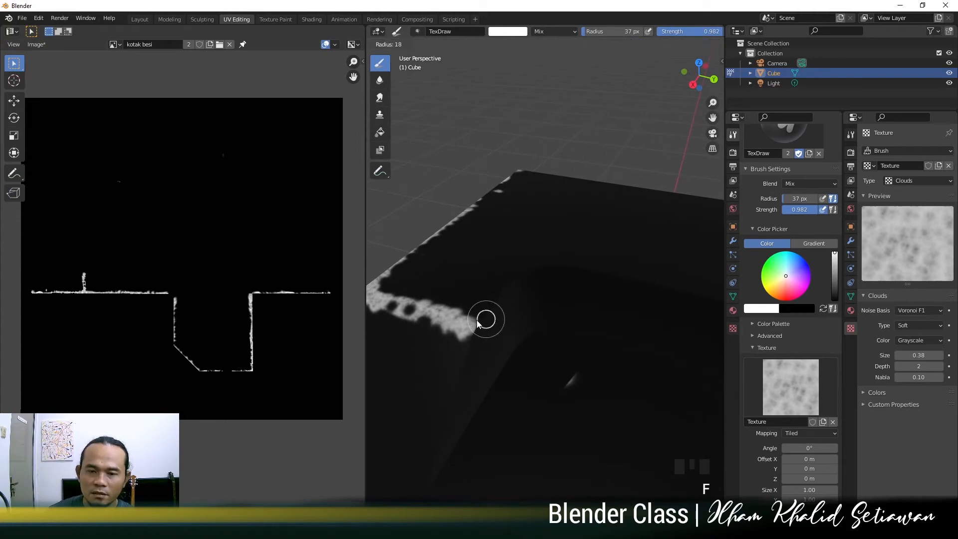
click(489, 313)
mouse_move(489, 314)
mouse_down()
mouse_move(504, 289)
mouse_move(497, 323)
mouse_move(478, 324)
mouse_move(506, 297)
mouse_up()
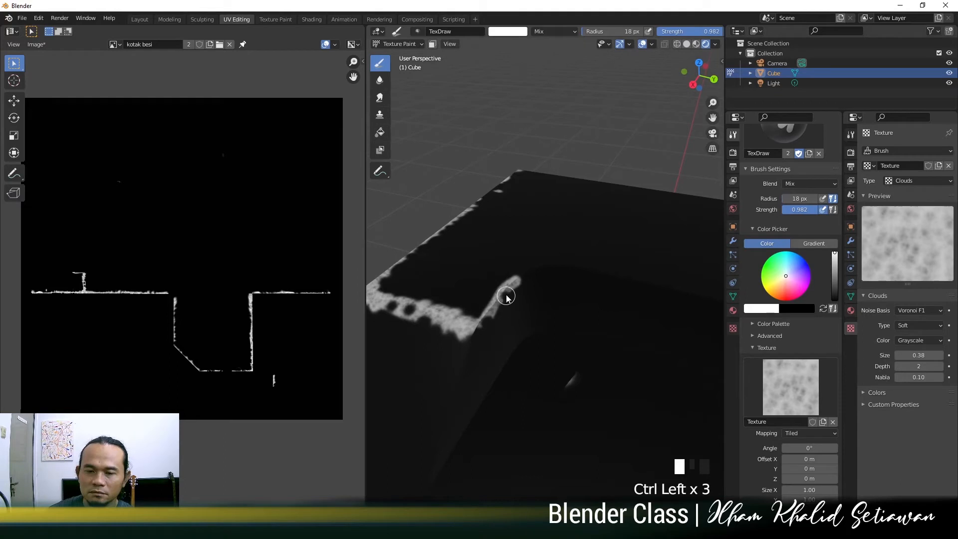
Step: Trim the rim's inner side with black and extend the textured white dabs around its first curve
scroll(485, 331, up, 1)
ctrl+click(476, 337)
ctrl+click(492, 318)
ctrl+click(510, 298)
click(514, 280)
click(518, 277)
click(521, 274)
click(529, 272)
click(536, 271)
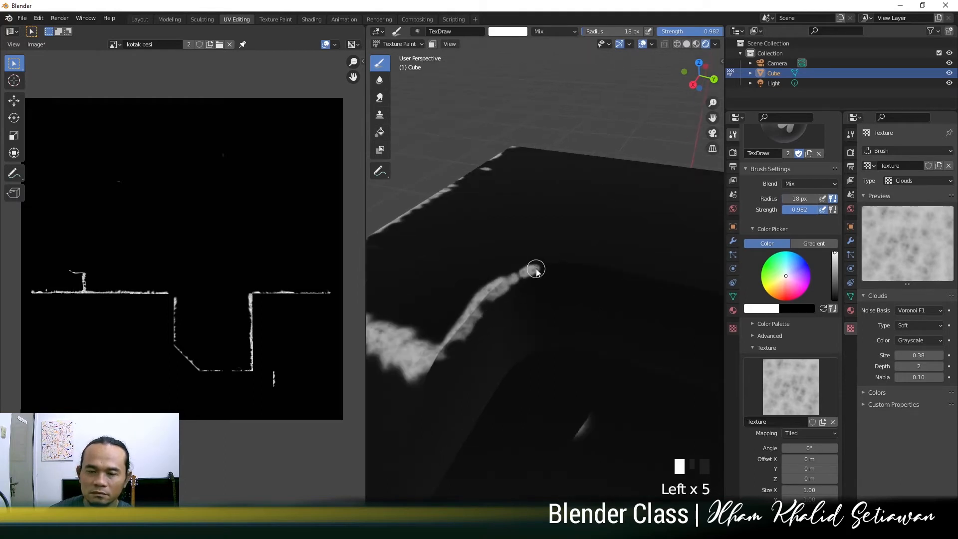
Step: Set the brush strength to 0.624 and radius to 38 px, and dab softer white beyond the rim's first curve
key(shift+f)
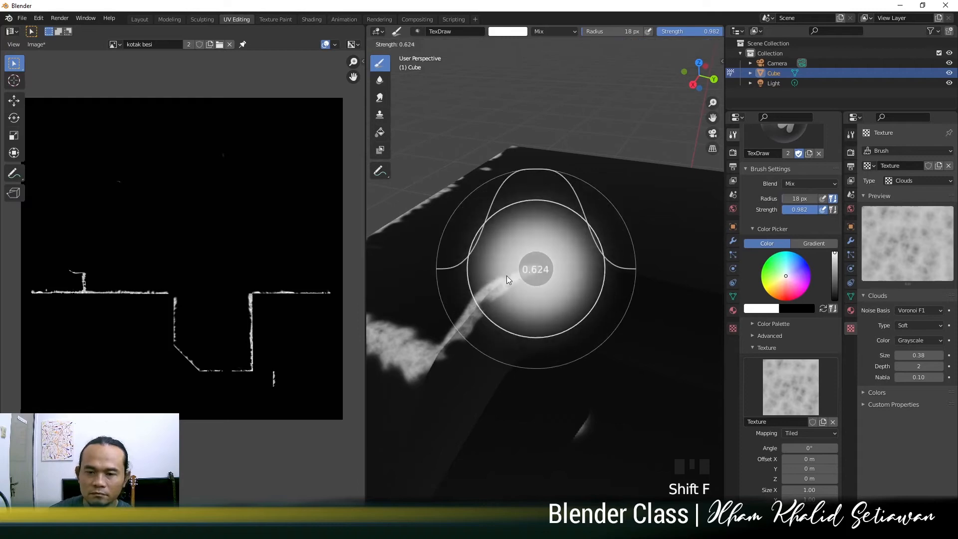
click(507, 276)
key(f)
click(554, 269)
click(552, 265)
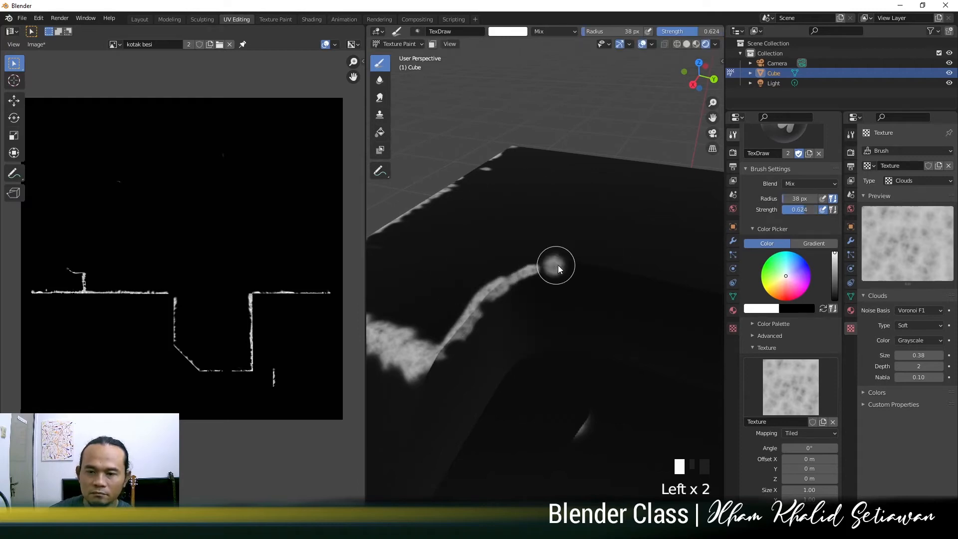
Step: Add broken textured white patches along the cutout's back rim and trim them with black dabs
shift+middle_drag(597, 275, 573, 286)
ctrl+click(569, 286)
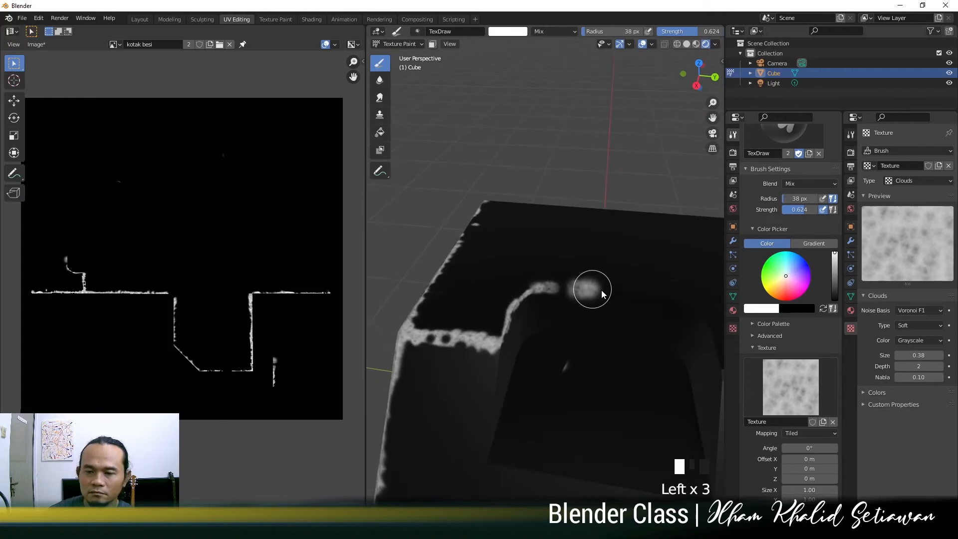
ctrl+click(633, 300)
ctrl+click(591, 301)
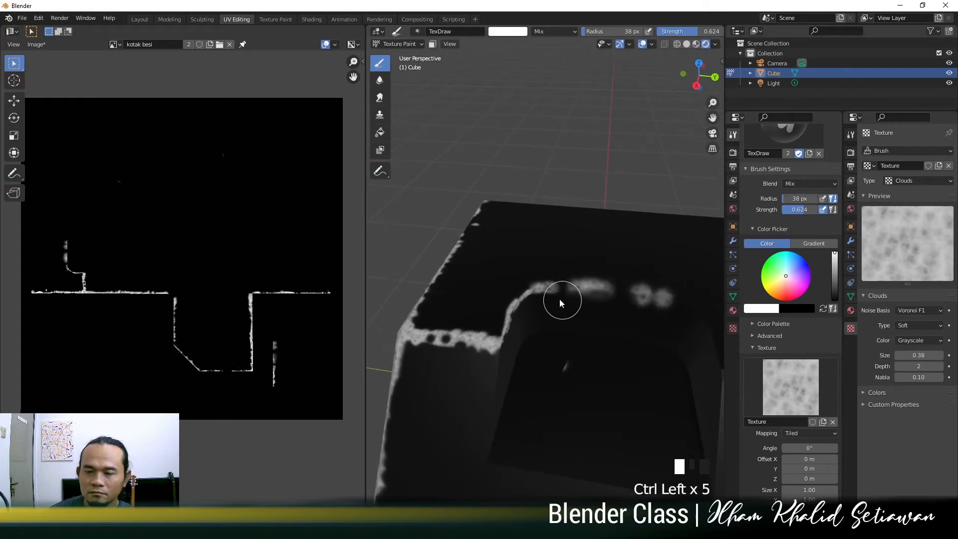
Step: Paint textured white around the rim's far curve and trim its inner side with black
mouse_move(605, 303)
shift+middle_down()
mouse_move(609, 313)
mouse_move(573, 286)
mouse_move(640, 306)
mouse_move(547, 292)
mouse_move(551, 299)
shift+middle_up()
click(609, 301)
click(529, 281)
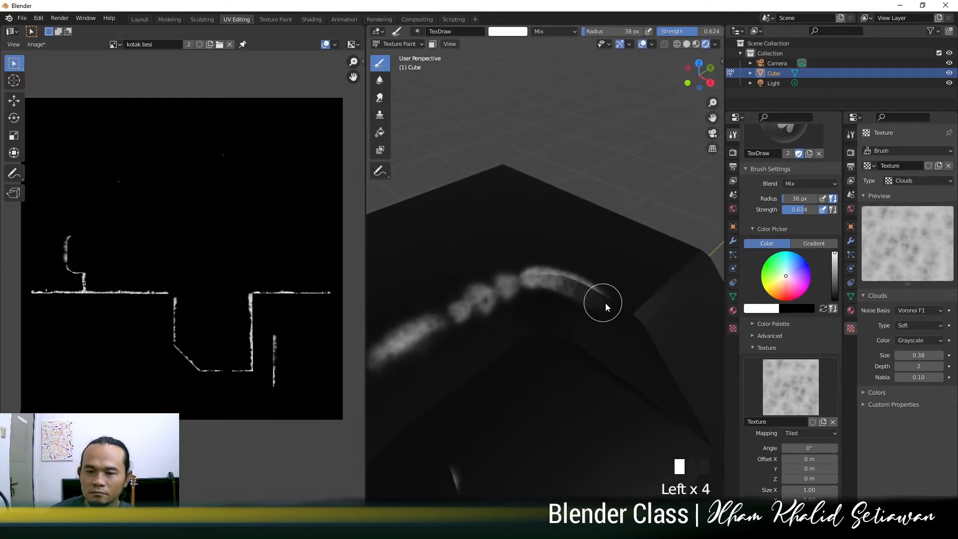
ctrl+click(564, 299)
ctrl+click(579, 305)
ctrl+click(594, 309)
ctrl+click(605, 313)
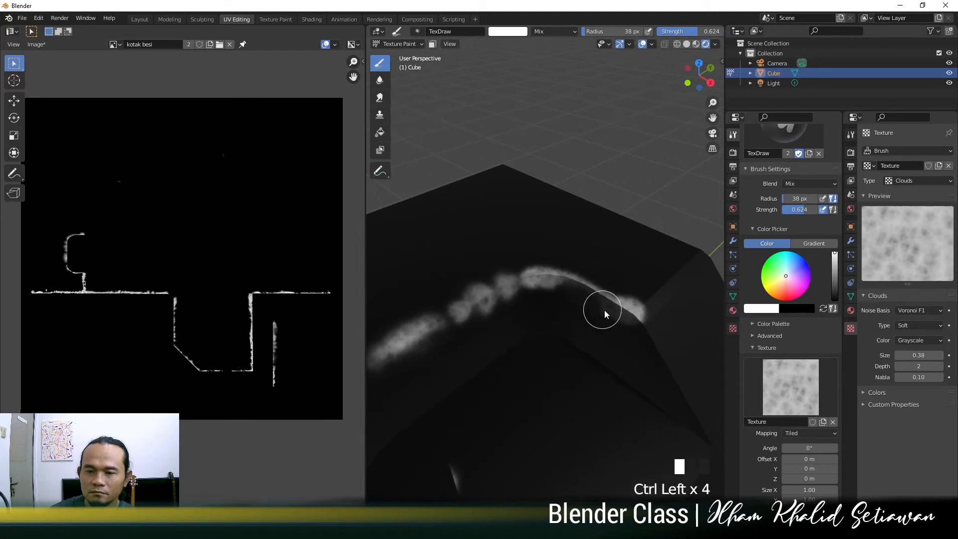
Step: Set the brush strength to 0.945 and radius to 22 px, and paint textured white down the cutout's first side edge on the sloped face
scroll(546, 298, down, 6)
mouse_move(547, 298)
middle_down()
mouse_move(487, 316)
mouse_move(534, 331)
mouse_move(621, 318)
mouse_move(550, 324)
mouse_move(551, 289)
mouse_move(517, 329)
middle_up()
scroll(534, 331, down, 1)
scroll(547, 320, up, 3)
scroll(545, 301, up, 1)
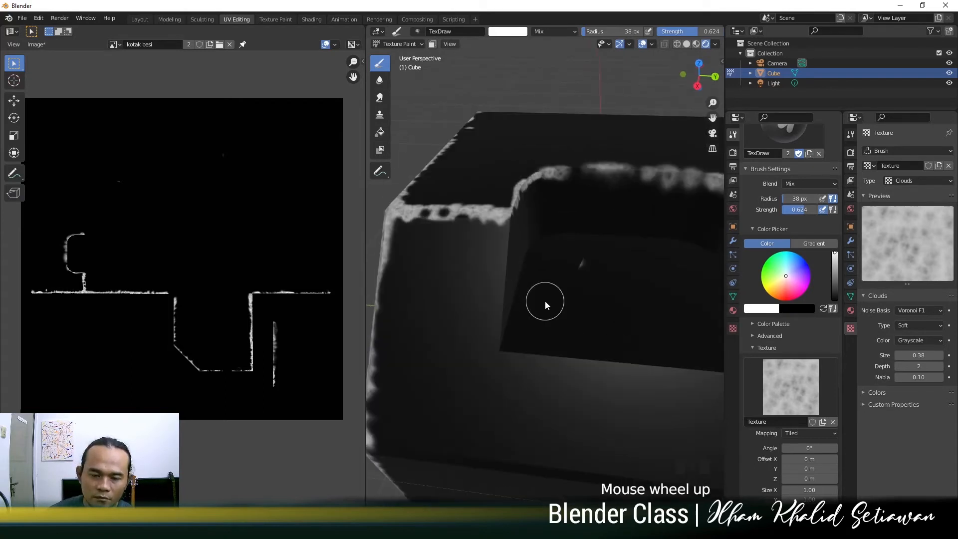
key(shift+f)
click(564, 286)
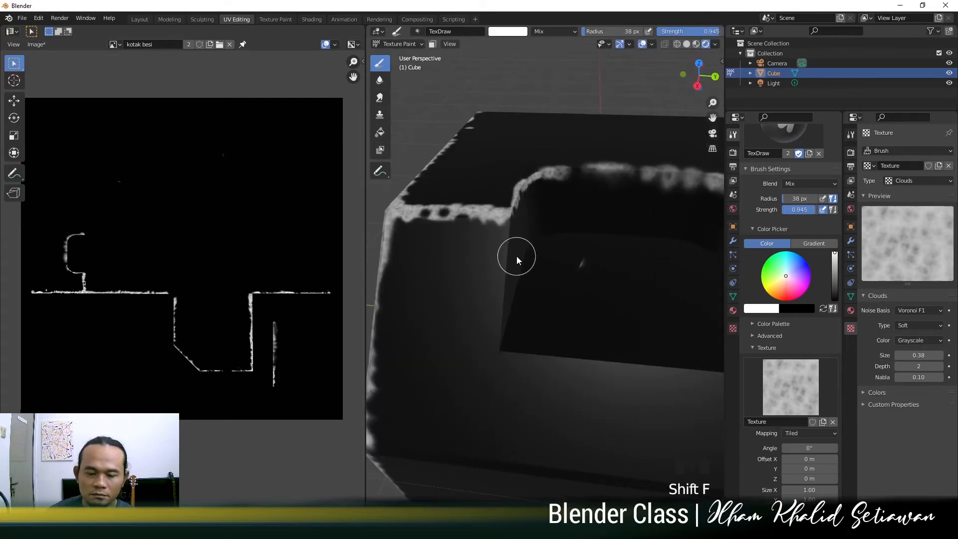
key(f)
click(499, 232)
mouse_move(495, 226)
mouse_down()
mouse_move(509, 221)
mouse_move(505, 246)
mouse_up()
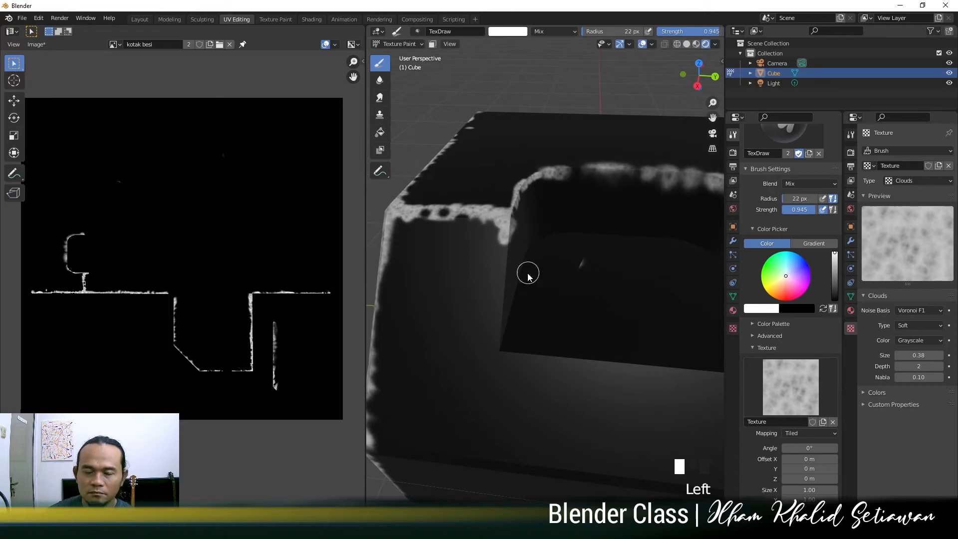
middle_drag(528, 274, 469, 256)
mouse_move(469, 257)
mouse_down()
mouse_move(441, 344)
mouse_move(464, 299)
mouse_move(455, 273)
mouse_up()
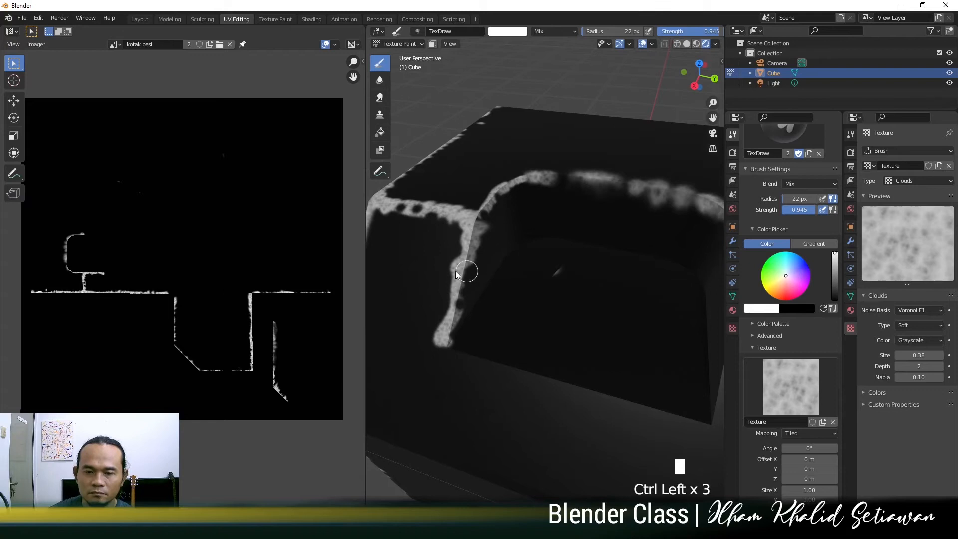
Step: Roughen the outer border of the cutout's first side edge on the sloped face with black dabs
ctrl+click(453, 264)
ctrl+click(450, 262)
ctrl+click(448, 259)
ctrl+click(449, 292)
ctrl+click(447, 312)
ctrl+click(444, 332)
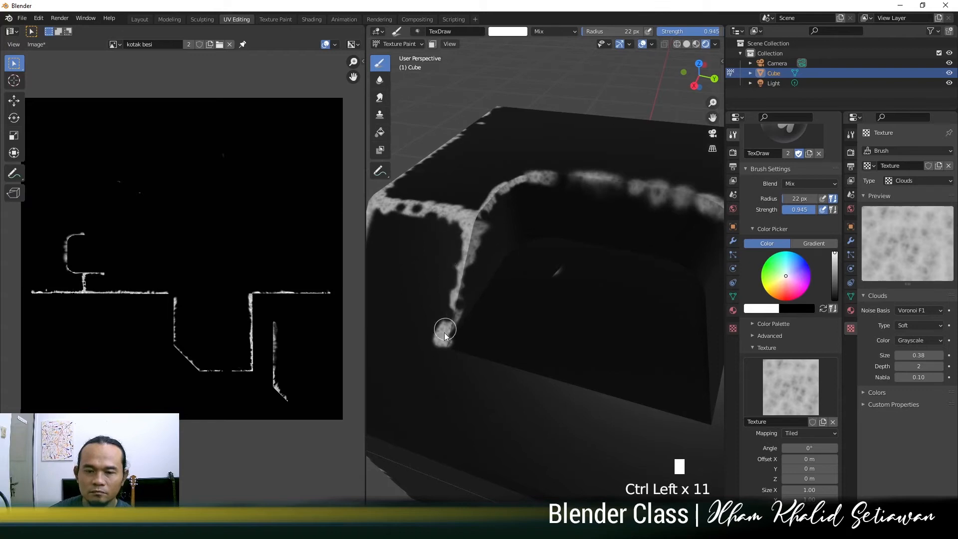
Step: Set the brush radius to 13 px, paint textured white along the cutout's lower front edge, and trim it with black
shift+middle_drag(477, 359, 542, 319)
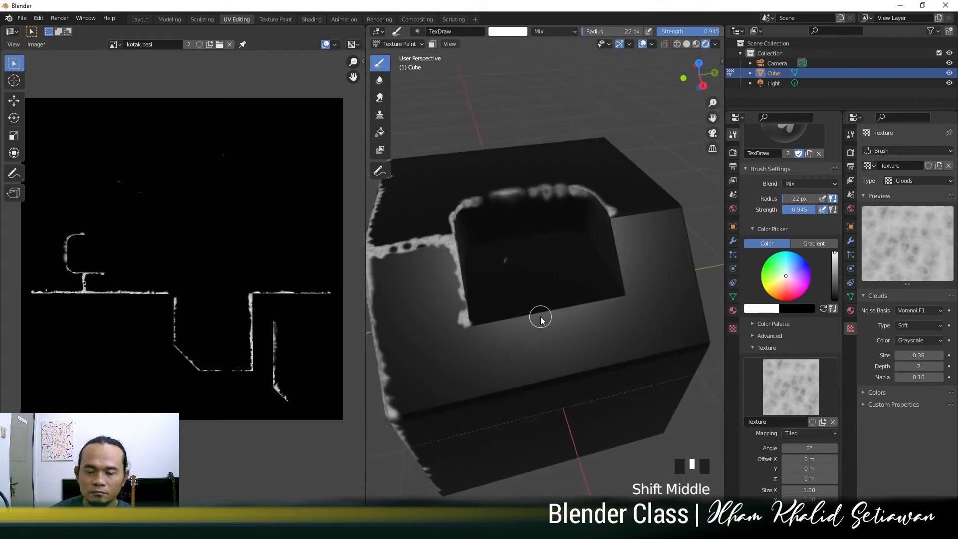
scroll(486, 331, up, 2)
middle_drag(486, 332, 478, 336)
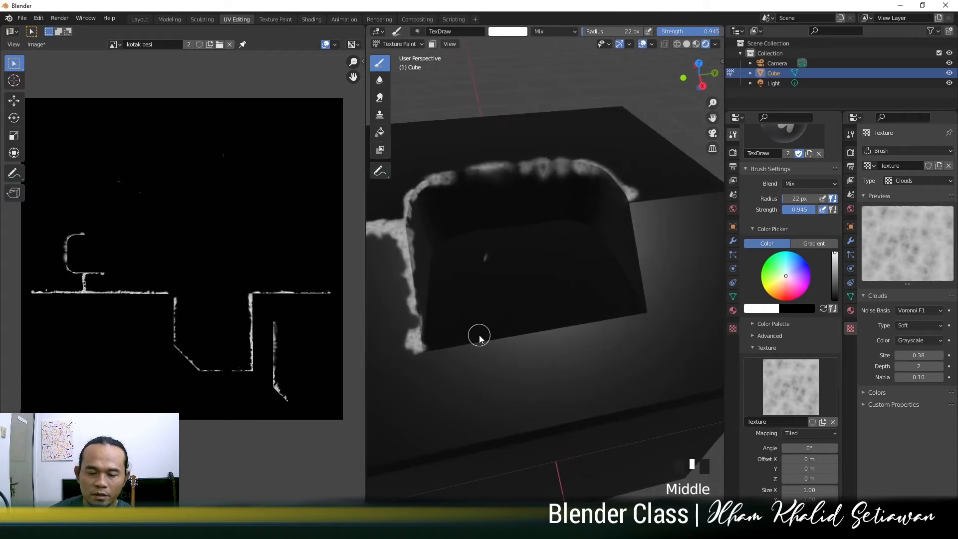
key(f)
click(488, 348)
mouse_move(423, 354)
mouse_down()
mouse_move(646, 316)
mouse_move(628, 325)
mouse_up()
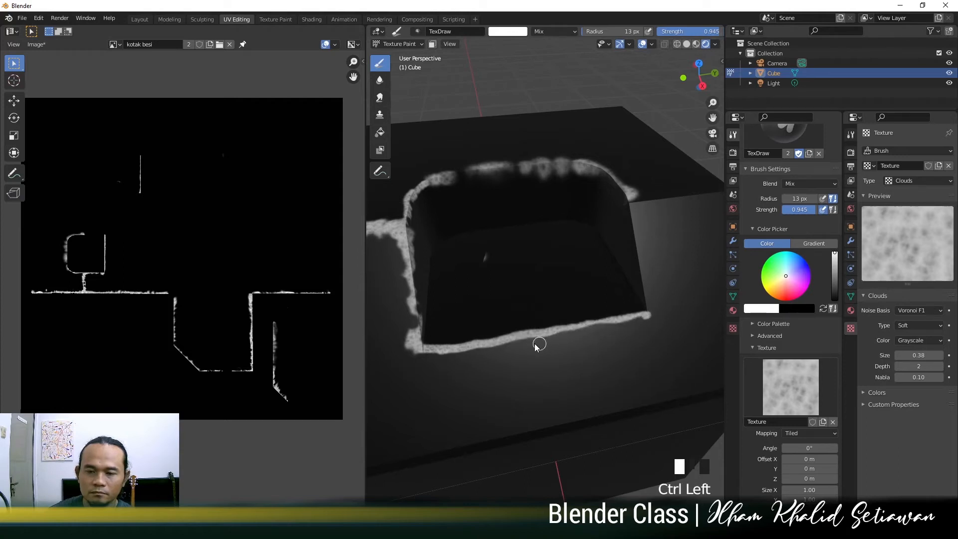
ctrl+drag(466, 354, 421, 355)
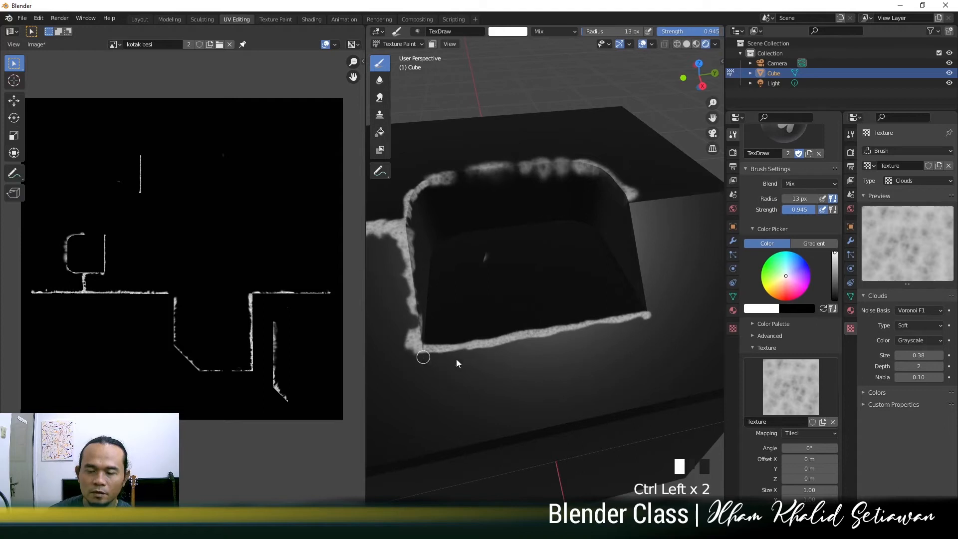
Step: Set the brush radius to 28 px and paint textured white down the cutout's remaining side edge to the lower front corner
scroll(603, 332, down, 2)
shift+middle_drag(602, 331, 597, 343)
scroll(602, 318, up, 2)
key(f)
middle_drag(624, 235, 638, 230)
ctrl+drag(638, 230, 640, 232)
ctrl+drag(640, 232, 646, 254)
drag(646, 253, 658, 305)
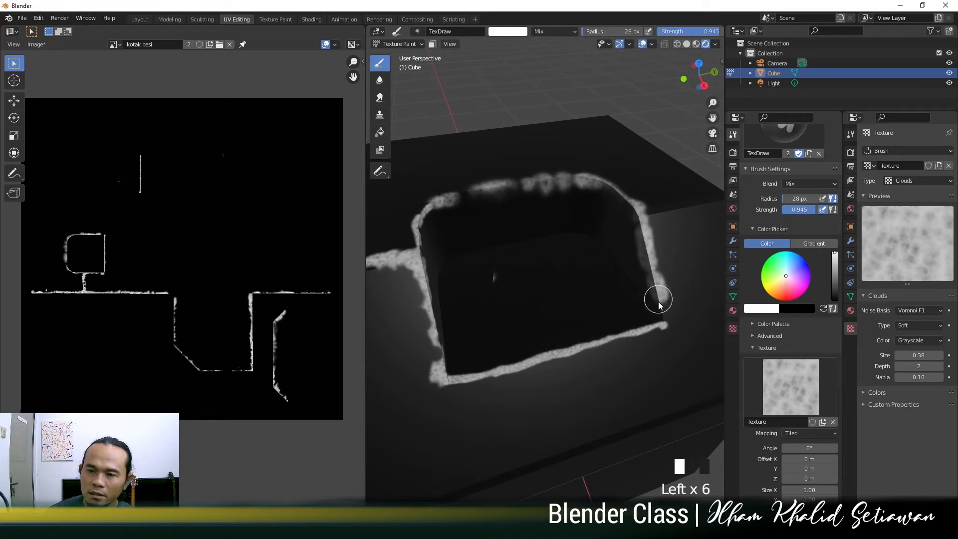
Step: Paint textured white along the short edge joining the cutout to the box's far side and along that side's top edge
mouse_move(664, 315)
middle_down()
mouse_move(650, 333)
mouse_move(615, 337)
middle_up()
scroll(570, 297, up, 2)
mouse_move(571, 298)
middle_down()
mouse_move(560, 262)
mouse_move(527, 288)
middle_up()
drag(527, 287, 620, 314)
mouse_move(620, 315)
middle_down()
mouse_move(566, 310)
mouse_move(544, 297)
mouse_move(545, 317)
middle_up()
drag(446, 310, 657, 254)
Step: Paint textured white down the far side's slanted edge and the front vertical edge below it
mouse_move(657, 255)
shift+middle_down()
mouse_move(605, 283)
mouse_move(596, 246)
shift+middle_up()
drag(603, 232, 531, 328)
mouse_move(497, 368)
middle_down()
mouse_move(539, 353)
mouse_move(573, 321)
middle_up()
mouse_move(573, 320)
mouse_down()
mouse_move(565, 417)
mouse_move(572, 491)
mouse_up()
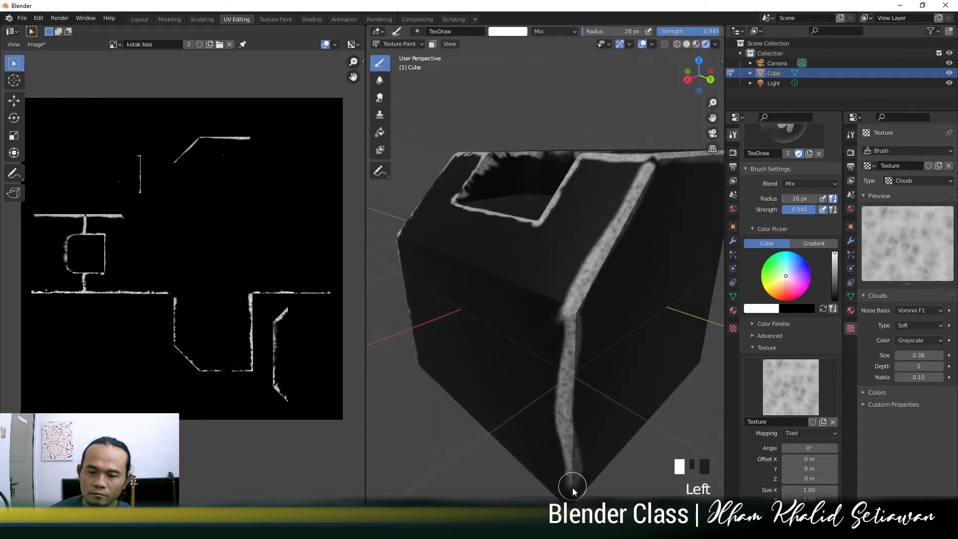
Step: Trim the white bands on the front vertical edge and the slanted edge into ragged borders with black strokes
ctrl+drag(553, 417, 556, 397)
ctrl+drag(556, 396, 558, 375)
mouse_move(559, 330)
ctrl+mouse_down()
mouse_move(554, 450)
mouse_move(592, 392)
mouse_move(589, 330)
ctrl+mouse_up()
click(589, 320)
middle_drag(589, 320, 591, 351)
ctrl+drag(592, 348, 564, 334)
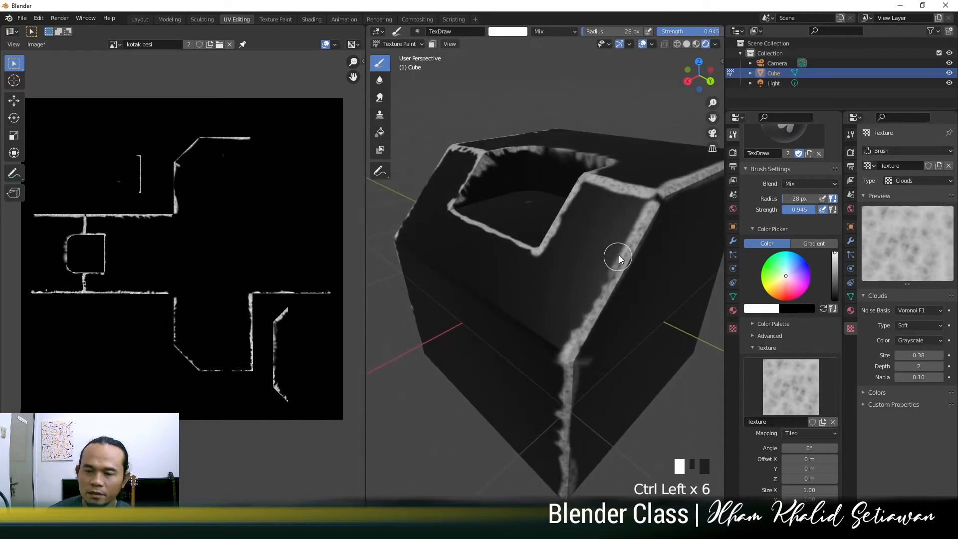
drag(642, 218, 642, 239)
Step: Break up the white band along the far side's top edge with black dabs
middle_drag(641, 224, 563, 249)
ctrl+click(585, 247)
ctrl+click(585, 248)
mouse_move(638, 238)
shift+middle_down()
mouse_move(632, 256)
mouse_move(567, 261)
shift+middle_up()
ctrl+click(560, 262)
ctrl+click(561, 262)
ctrl+click(569, 260)
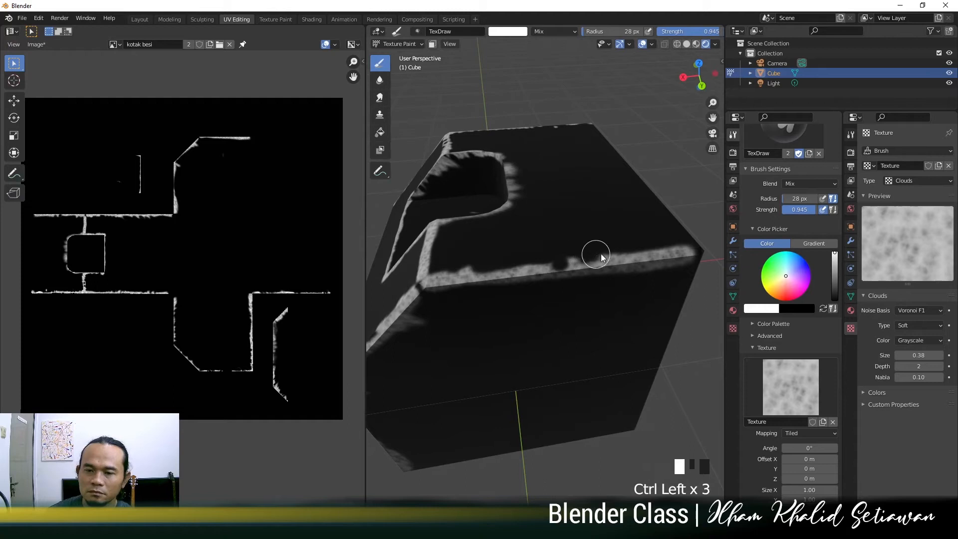
ctrl+click(457, 268)
ctrl+click(442, 267)
Step: Trim the white paint on the inner wall of the cutout's first side with black dabs
mouse_move(442, 267)
ctrl+middle_down()
mouse_move(518, 284)
mouse_move(496, 276)
mouse_move(531, 296)
mouse_move(528, 283)
mouse_move(576, 296)
mouse_move(602, 329)
mouse_move(547, 317)
mouse_move(501, 285)
ctrl+middle_up()
scroll(528, 297, up, 3)
ctrl+click(507, 276)
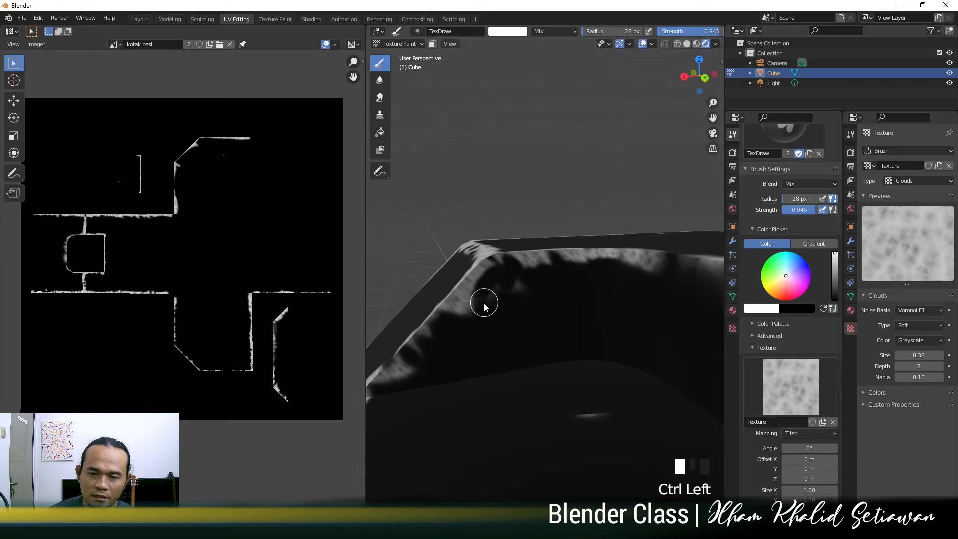
ctrl+click(483, 304)
ctrl+click(499, 296)
mouse_move(535, 267)
ctrl+middle_down()
mouse_move(544, 287)
mouse_move(507, 300)
ctrl+middle_up()
scroll(546, 329, up, 1)
ctrl+click(532, 317)
ctrl+click(540, 320)
Step: Add white dabs along the cutout's first side edge between the upper curve and the lower corner
click(531, 328)
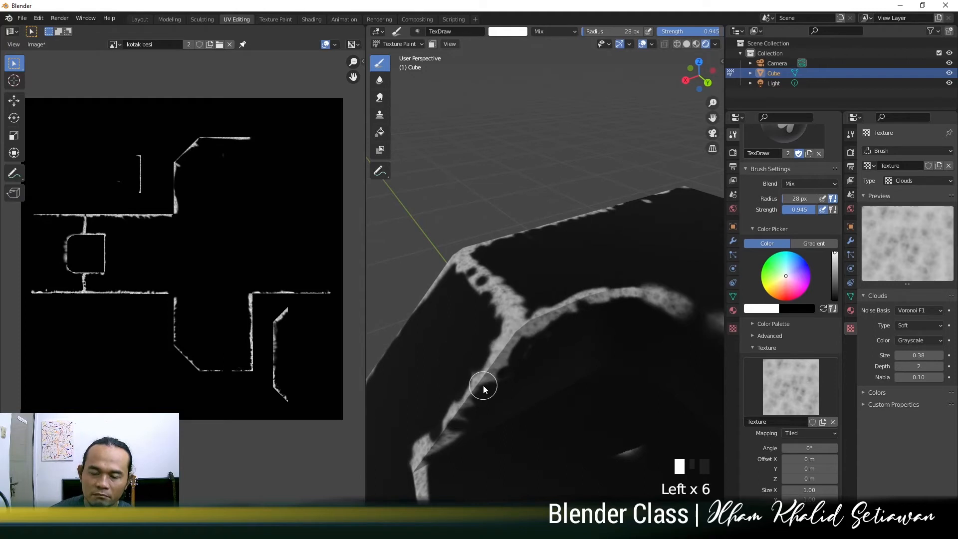
middle_drag(483, 385, 505, 378)
click(538, 380)
click(531, 395)
click(524, 409)
middle_drag(524, 409, 541, 404)
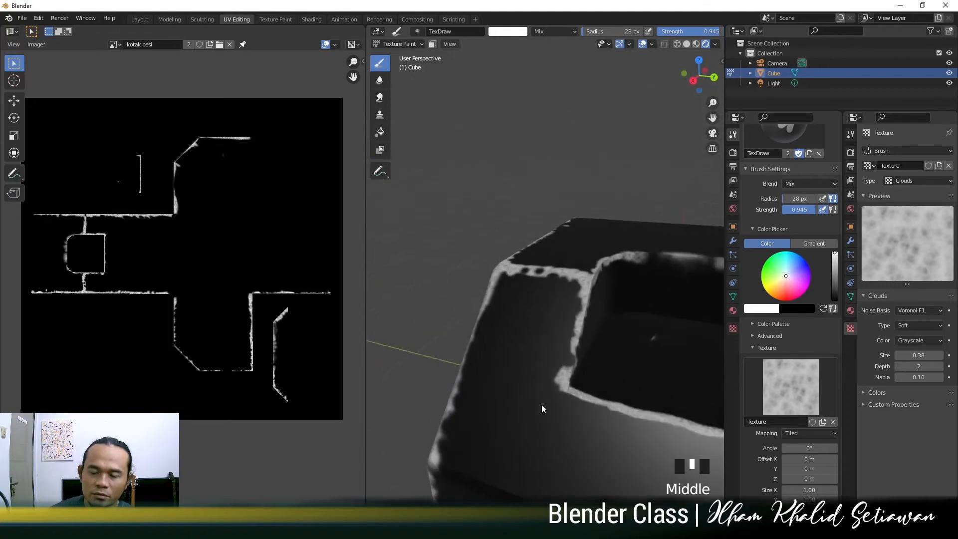
Step: Clean the stray white off the side face beside the front vertical edge and its upper bend with black
shift+scroll(502, 331, up, 2)
mouse_move(503, 332)
middle_down()
mouse_move(586, 329)
mouse_move(490, 325)
mouse_move(511, 267)
mouse_move(493, 408)
middle_up()
ctrl+click(478, 391)
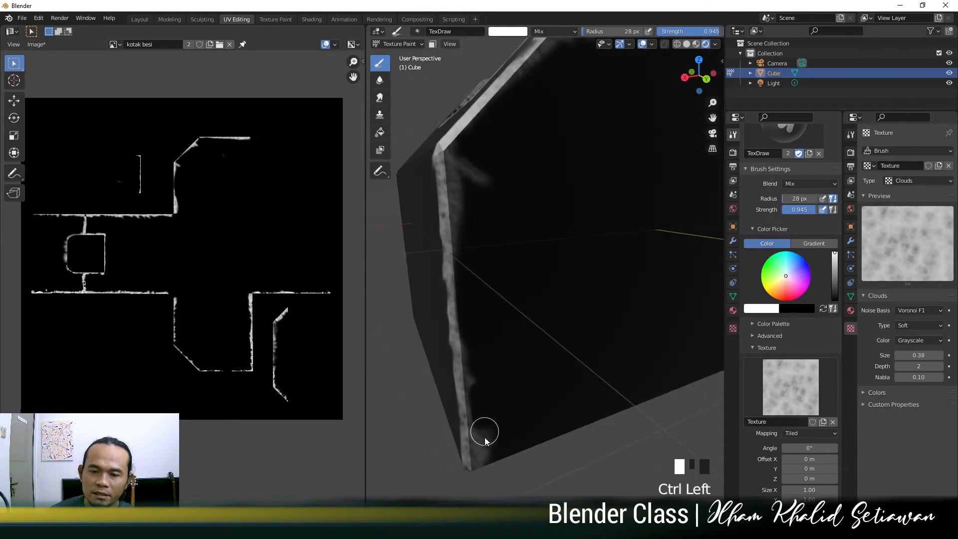
ctrl+click(475, 180)
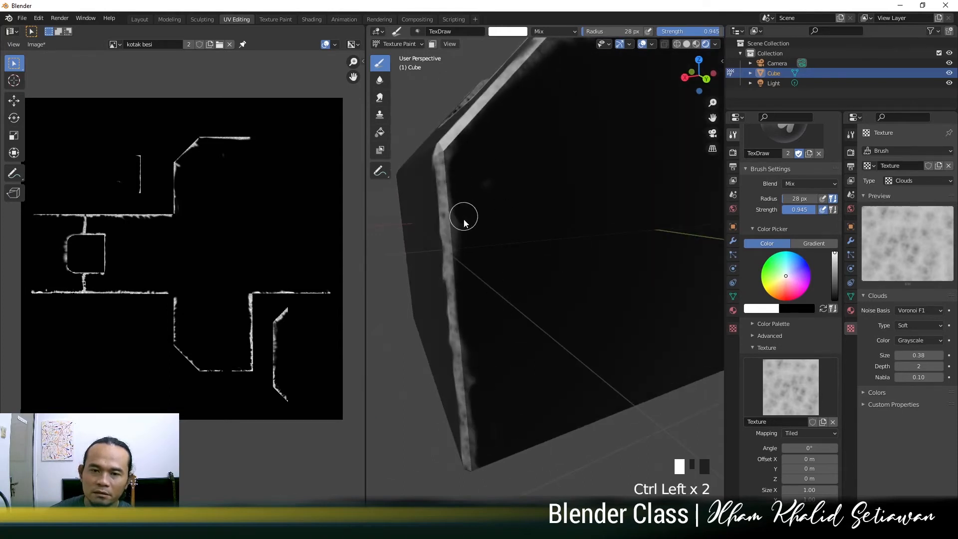
middle_drag(488, 189, 492, 218)
scroll(533, 261, down, 2)
middle_drag(533, 261, 526, 265)
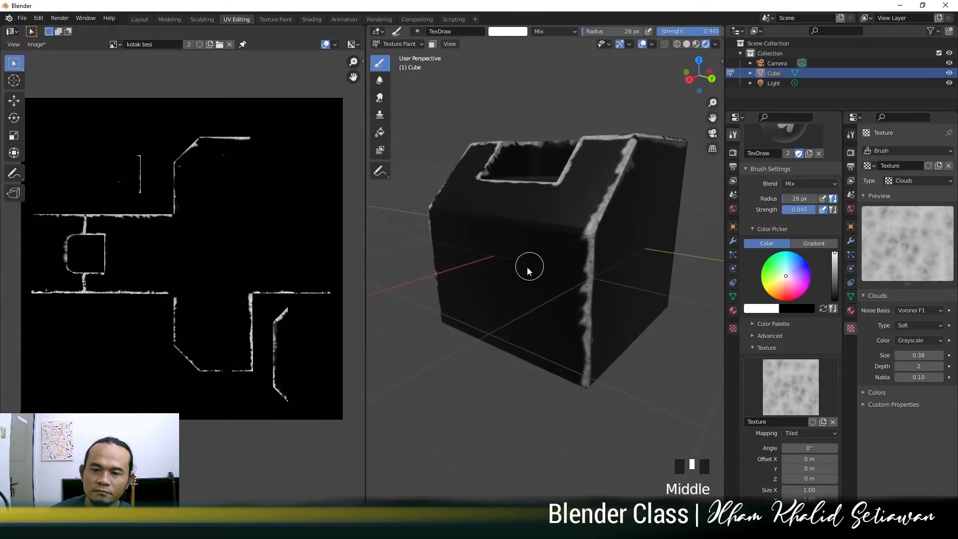
scroll(589, 228, up, 1)
ctrl+click(601, 215)
ctrl+click(601, 216)
Step: Paint textured white from top to bottom down the rear vertical edge of that side face
mouse_move(601, 215)
middle_down()
mouse_move(510, 256)
mouse_move(522, 223)
middle_up()
scroll(516, 219, up, 2)
click(488, 141)
click(488, 142)
drag(488, 143, 508, 419)
Step: Trim the white band on the rear vertical edge and the paint near its top corner with black strokes
ctrl+drag(498, 385, 495, 298)
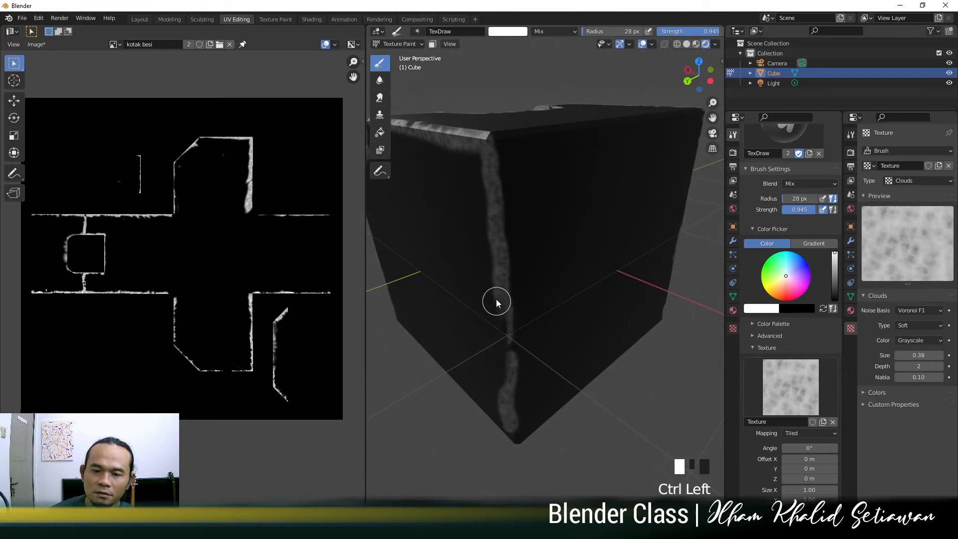
ctrl+click(486, 271)
ctrl+drag(485, 265, 483, 253)
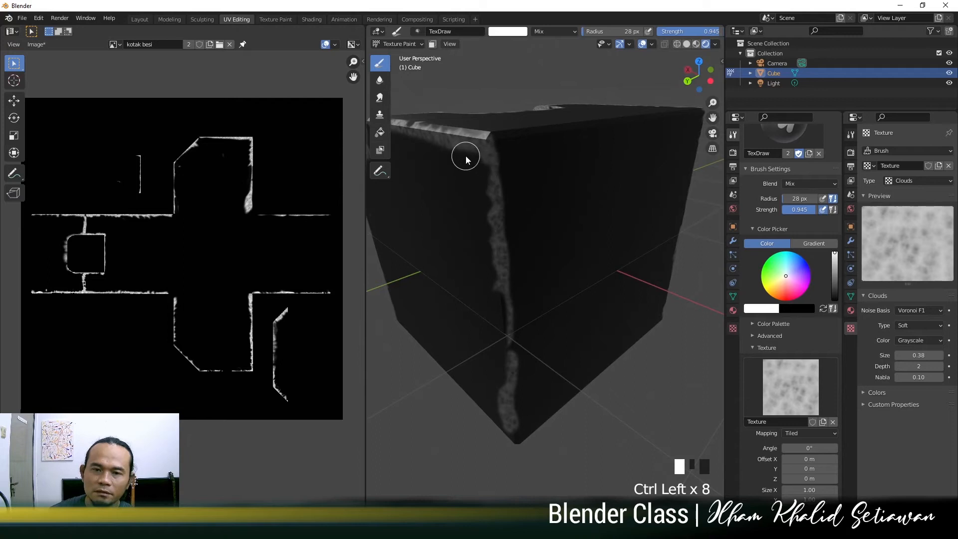
middle_drag(465, 155, 508, 191)
ctrl+click(652, 157)
ctrl+click(587, 184)
Step: Dab black around the rear top corner and paint textured white along the top face's back edge
middle_drag(586, 185, 439, 299)
scroll(401, 273, up, 1)
scroll(453, 272, down, 1)
ctrl+click(389, 275)
ctrl+click(421, 267)
click(419, 284)
mouse_move(419, 283)
mouse_down()
mouse_move(585, 214)
mouse_move(616, 220)
mouse_up()
Step: Break up the white band along the top face's back edge with black strokes, leaving a ragged worn border
middle_drag(617, 219, 586, 231)
mouse_move(586, 231)
mouse_down()
mouse_move(652, 239)
mouse_move(568, 264)
mouse_up()
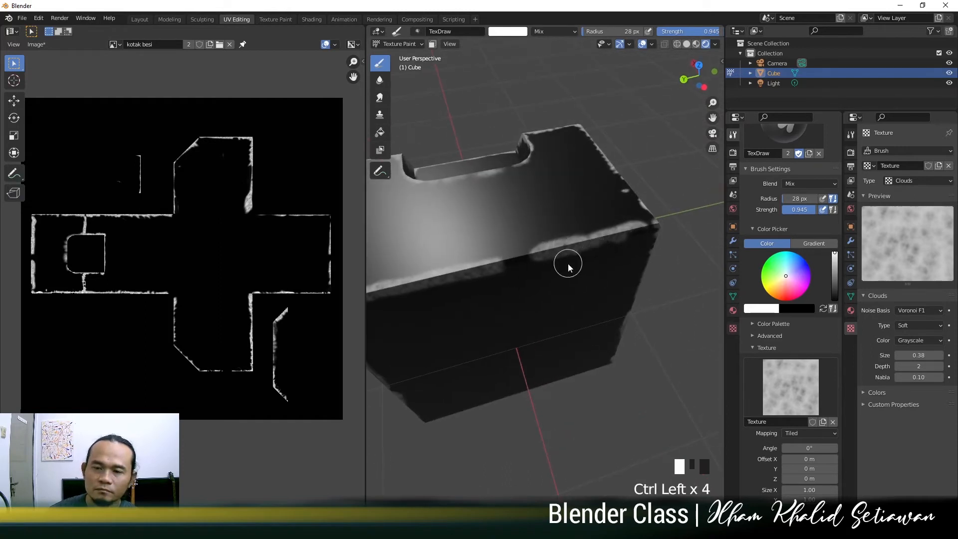
mouse_move(634, 226)
mouse_down()
mouse_move(645, 227)
mouse_move(567, 234)
mouse_up()
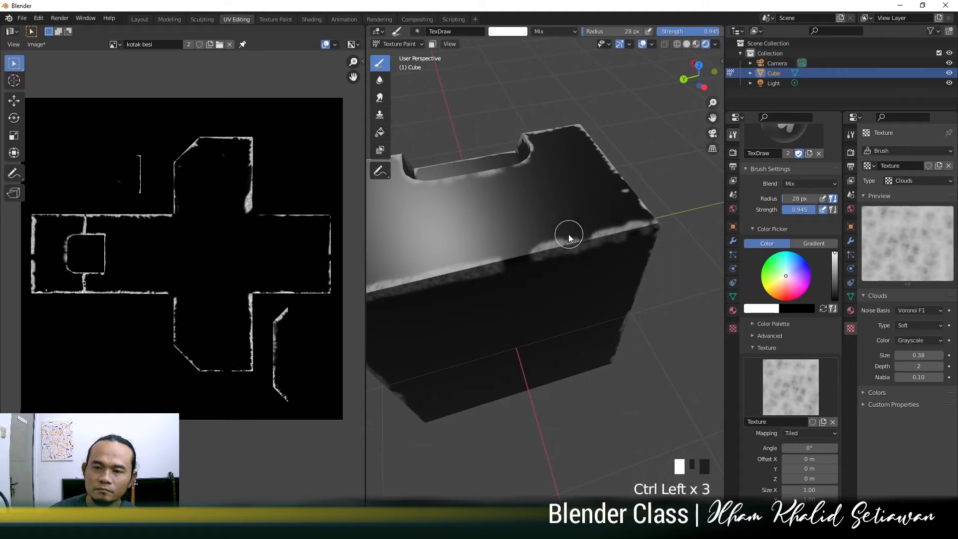
drag(508, 267, 519, 256)
middle_drag(520, 256, 539, 261)
ctrl+drag(539, 261, 513, 276)
middle_drag(450, 309, 570, 278)
click(539, 265)
Step: Touch up the front corner where the slanted edge meets the vertical edge with white and black dabs
scroll(511, 298, down, 4)
mouse_move(512, 298)
middle_down()
mouse_move(591, 313)
mouse_move(507, 324)
middle_up()
scroll(559, 307, up, 3)
shift+middle_drag(560, 307, 602, 239)
scroll(598, 285, down, 3)
scroll(602, 237, up, 1)
scroll(603, 237, up, 2)
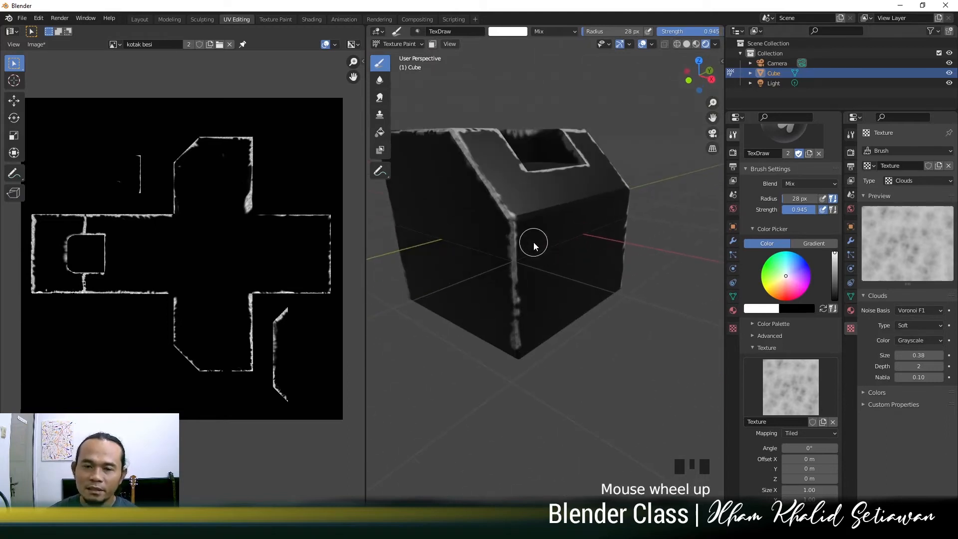
mouse_move(534, 244)
shift+middle_down()
mouse_move(565, 252)
mouse_move(567, 229)
mouse_move(580, 219)
mouse_move(591, 260)
mouse_move(569, 261)
mouse_move(571, 278)
shift+middle_up()
scroll(568, 248, up, 1)
scroll(572, 220, up, 1)
scroll(579, 229, up, 2)
scroll(569, 261, up, 1)
click(569, 304)
click(585, 287)
click(590, 287)
click(573, 321)
mouse_move(573, 320)
middle_down()
mouse_move(556, 331)
mouse_move(563, 272)
mouse_move(515, 276)
mouse_move(543, 245)
mouse_move(583, 237)
mouse_move(540, 247)
mouse_move(619, 250)
mouse_move(555, 258)
middle_up()
ctrl+click(579, 222)
Step: Switch to the Shading workspace and bring the painted cube and its material nodes into close view
scroll(576, 268, down, 2)
middle_drag(567, 217, 560, 217)
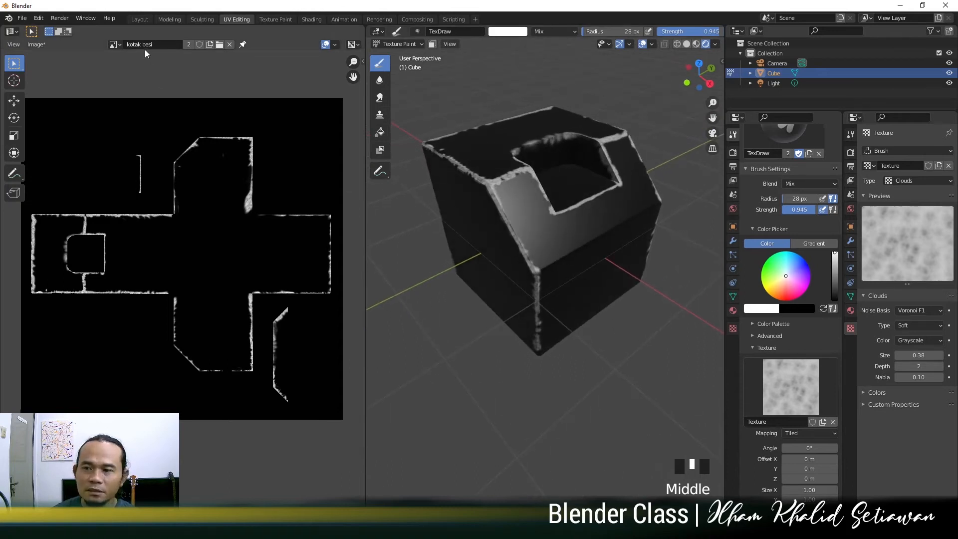
shift+middle_drag(456, 141, 492, 184)
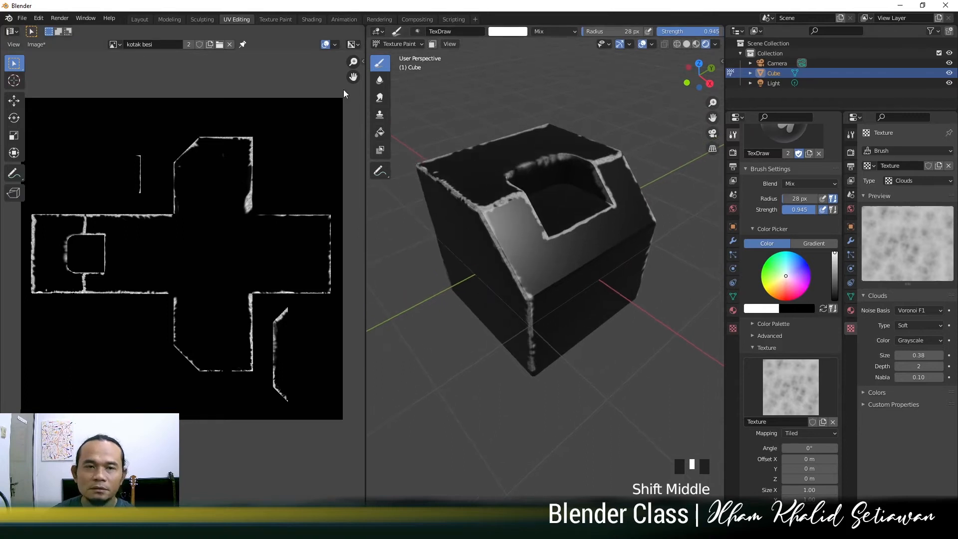
scroll(508, 250, down, 2)
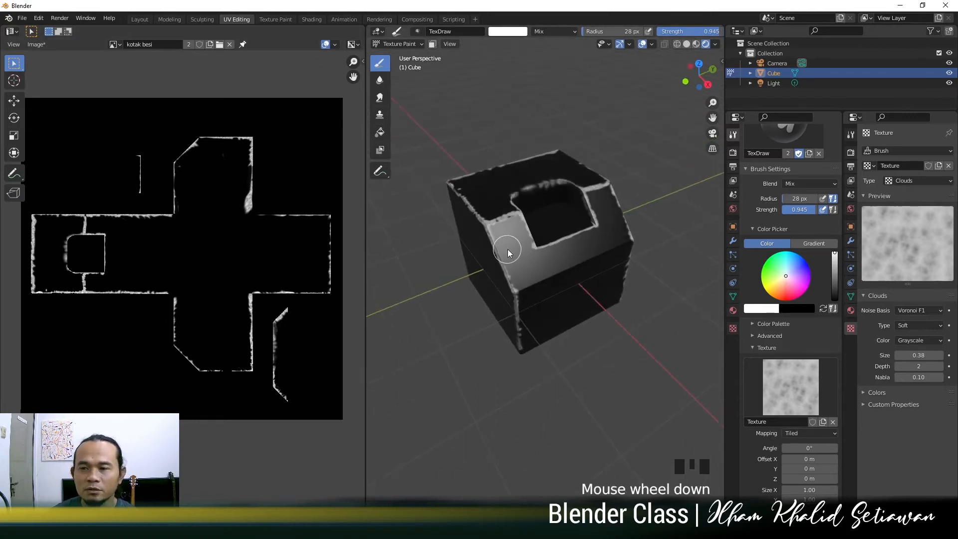
click(312, 19)
scroll(455, 289, up, 6)
shift+middle_drag(472, 237, 638, 233)
click(639, 233)
scroll(474, 186, up, 1)
drag(523, 322, 593, 343)
scroll(385, 397, up, 2)
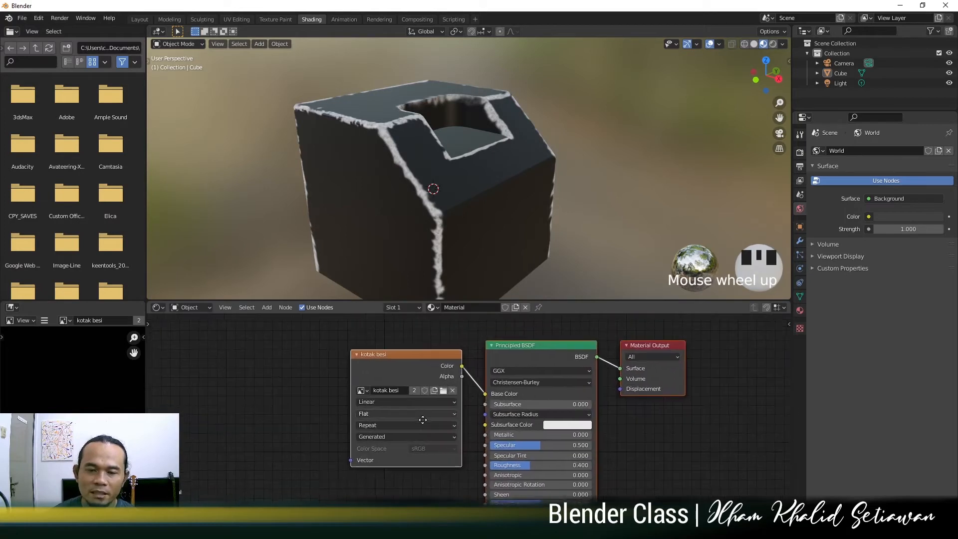
Step: Move the "kotak besi" image texture node farther away from the Principled BSDF node
drag(423, 359, 427, 353)
click(300, 374)
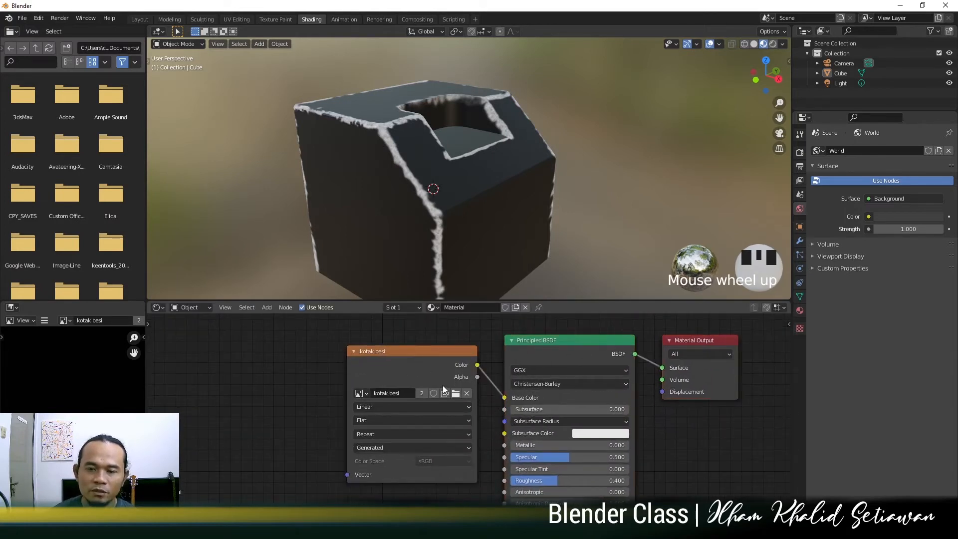
drag(412, 358, 378, 348)
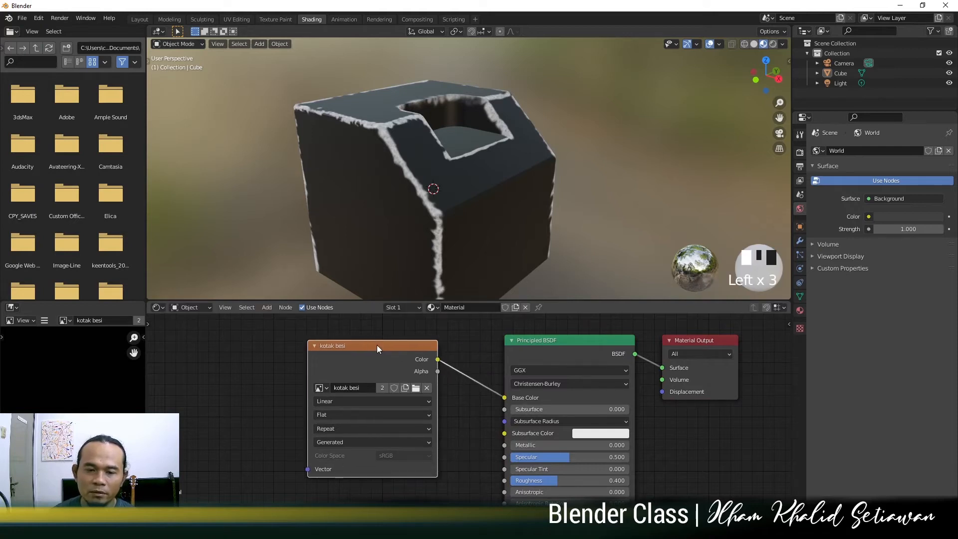
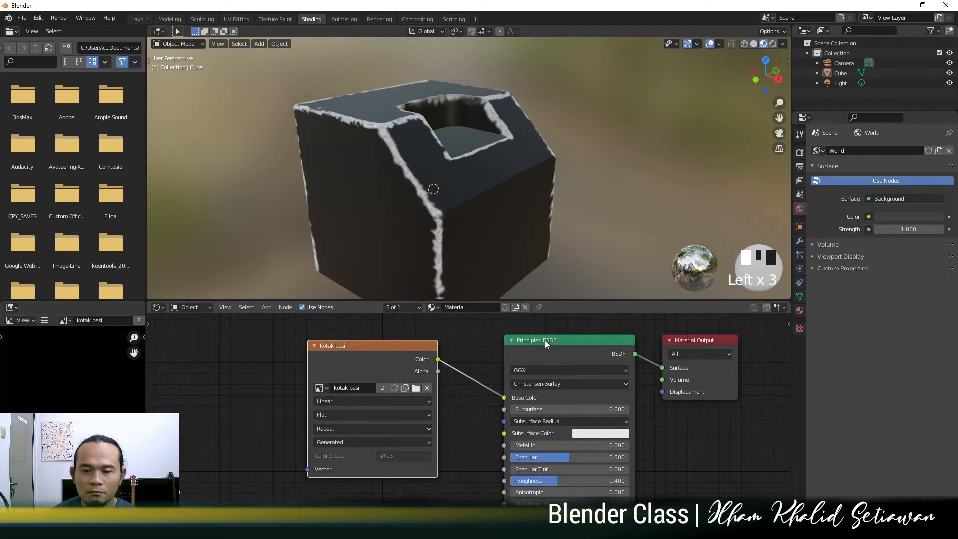
Step: Examine the worn edges on the cube from several angles along with its full material node layout
scroll(449, 404, down, 2)
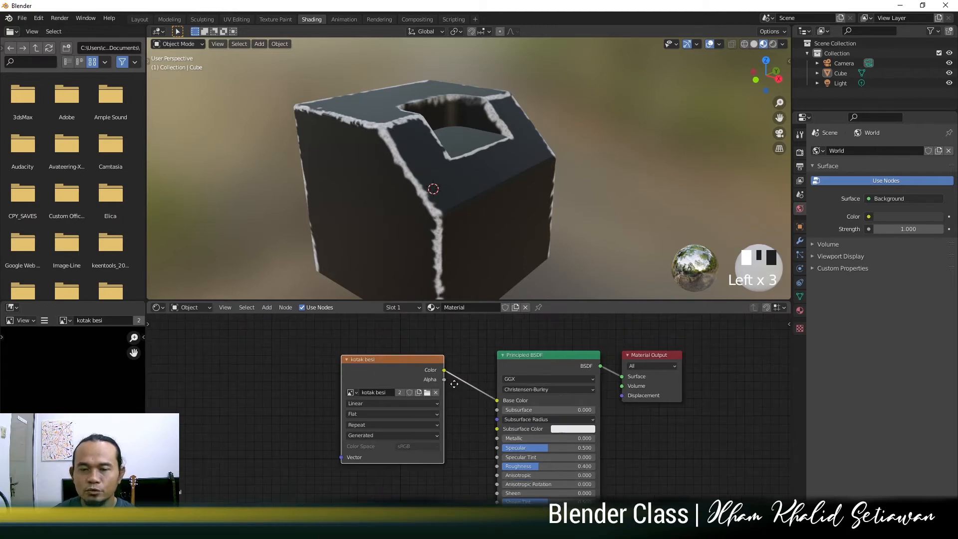
scroll(390, 146, down, 2)
scroll(375, 145, down, 2)
middle_drag(375, 145, 497, 166)
scroll(447, 177, up, 5)
mouse_move(361, 177)
middle_down()
mouse_move(376, 178)
mouse_move(365, 181)
middle_up()
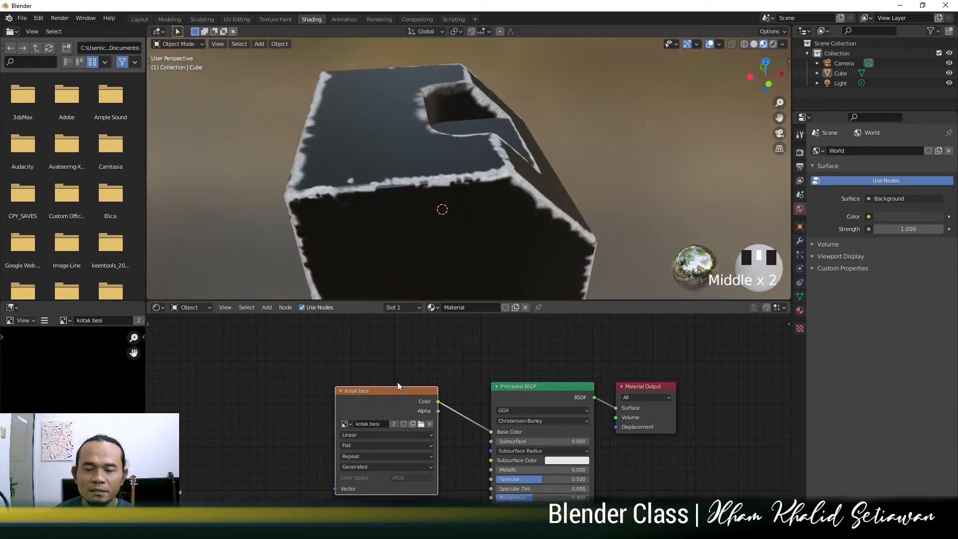
middle_drag(425, 244, 459, 235)
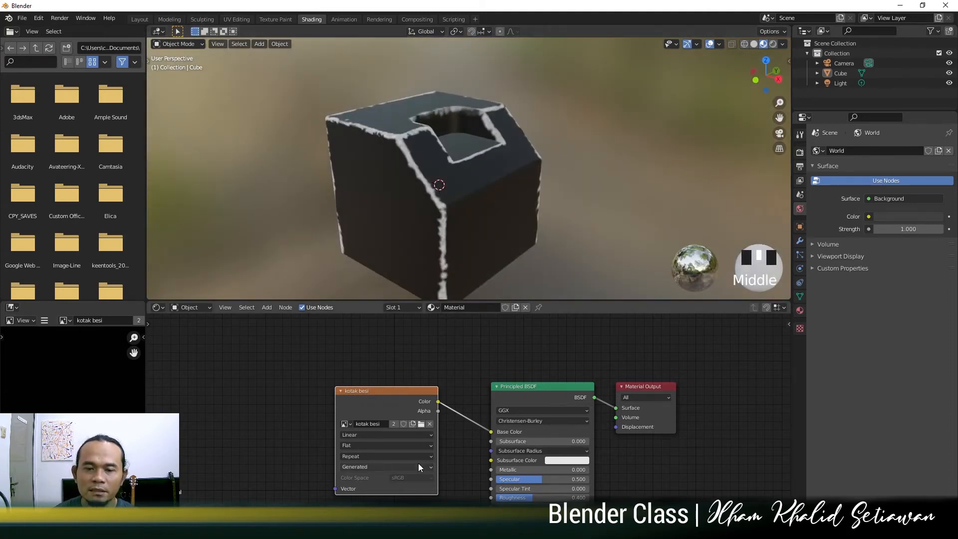
scroll(418, 463, down, 4)
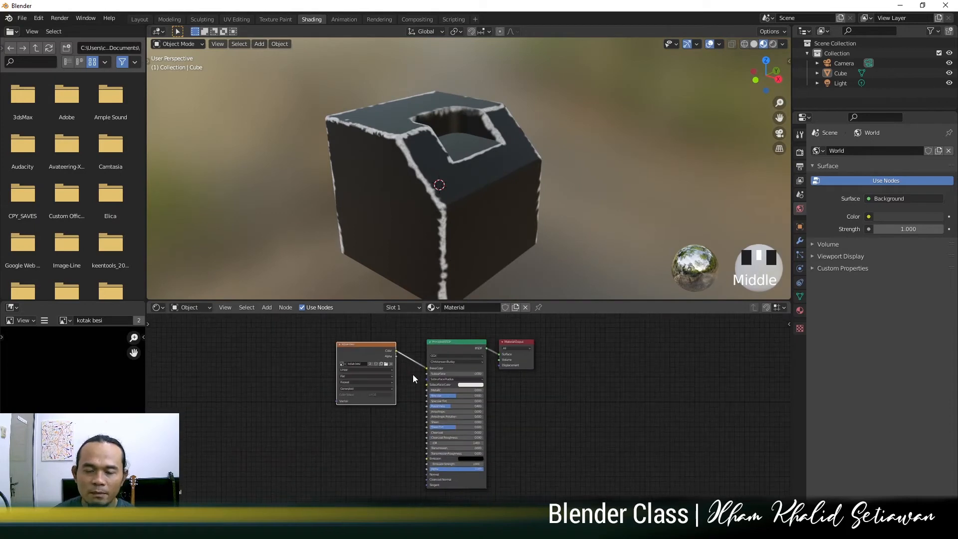
Step: Spread the material nodes apart, moving the Material Output far from the Principled BSDF and the image texture and Principled BSDF slightly back
middle_drag(423, 371, 377, 397)
scroll(380, 398, up, 3)
click(518, 384)
drag(474, 358, 642, 343)
drag(298, 367, 284, 344)
mouse_move(417, 357)
mouse_down()
mouse_move(396, 381)
mouse_move(405, 344)
mouse_up()
Step: Duplicate the Principled BSDF node and place the copy below the link between the original and the Material Output
key(shift+d)
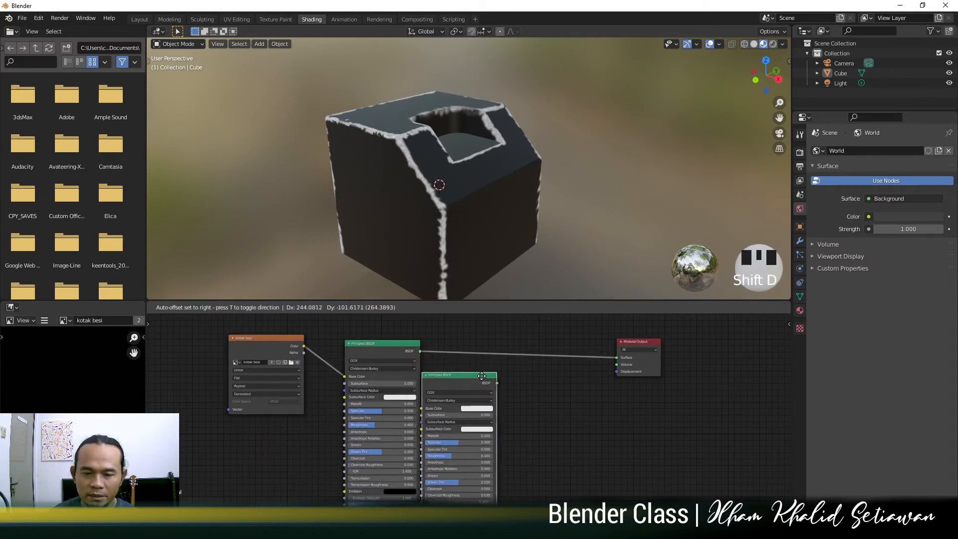
click(501, 389)
scroll(398, 376, up, 3)
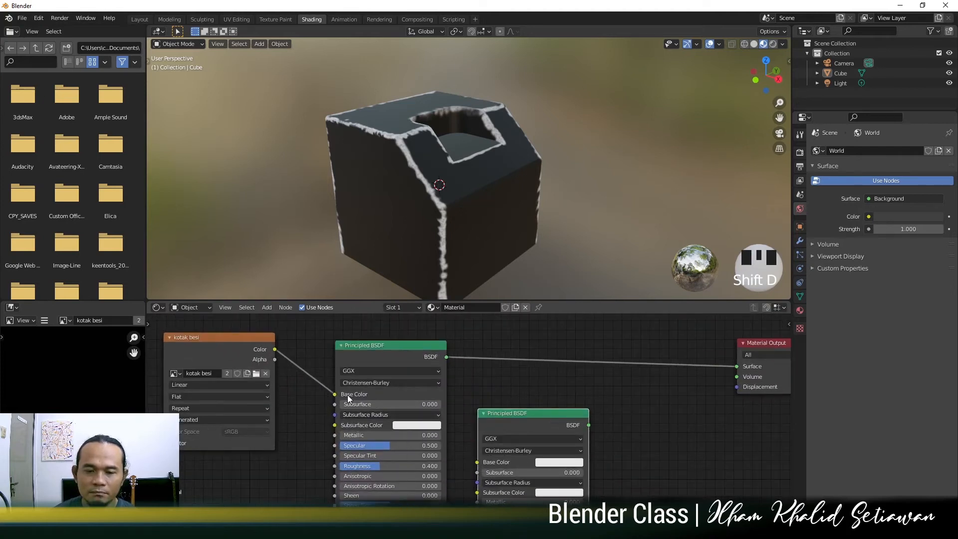
Step: Disconnect the "kotak besi" texture from the original Principled BSDF and darken its base color to near black, value 0.056
drag(334, 395, 309, 401)
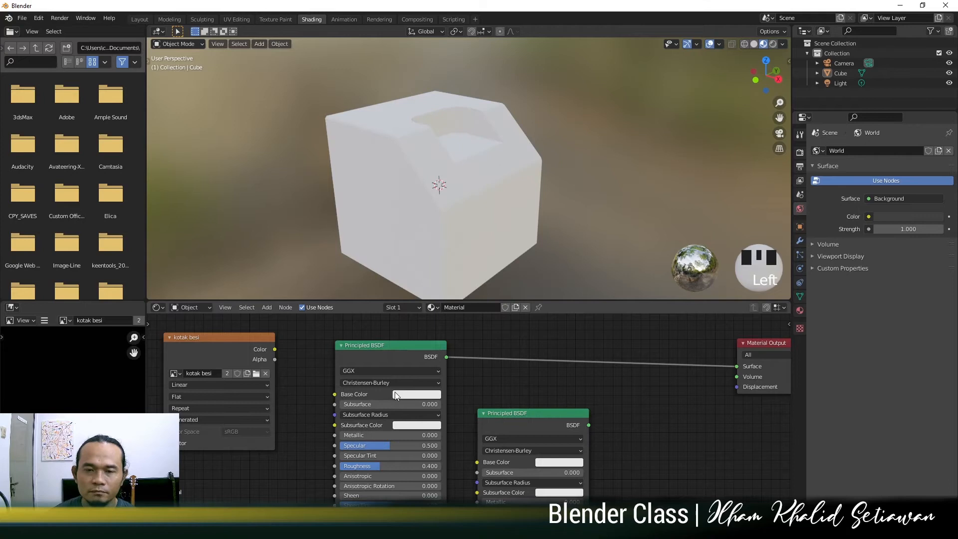
click(411, 395)
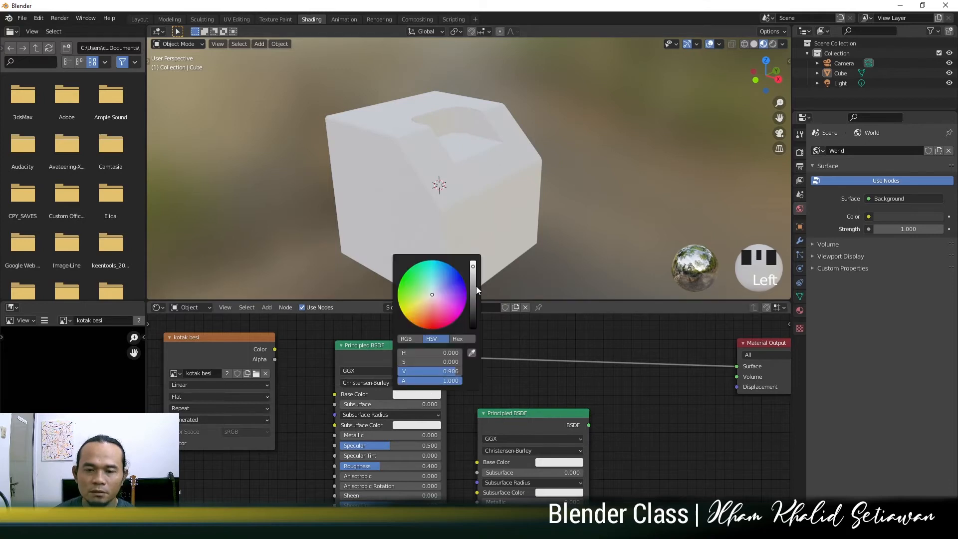
drag(474, 308, 473, 325)
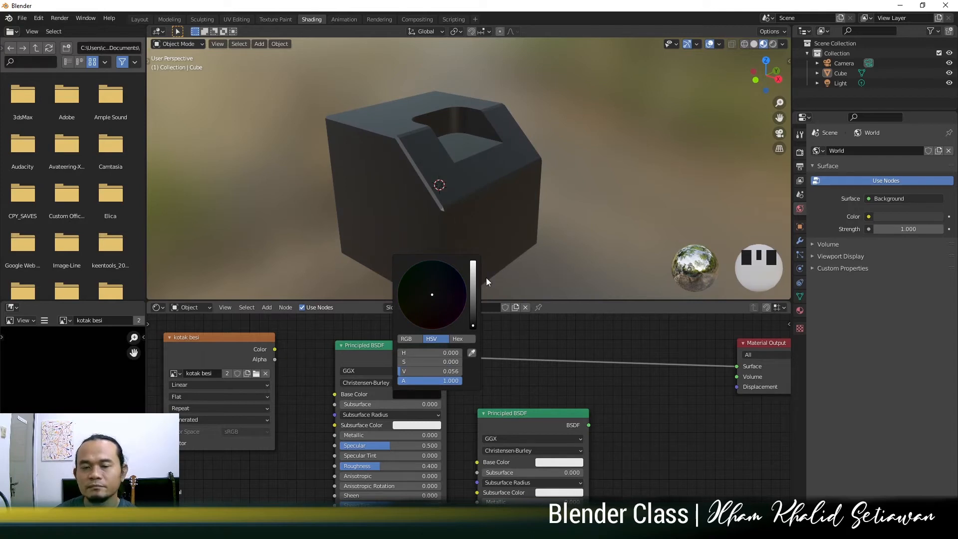
Step: Adjust the original Principled BSDF's roughness to 0.427 while checking the dark surface on the cube
drag(374, 466, 391, 465)
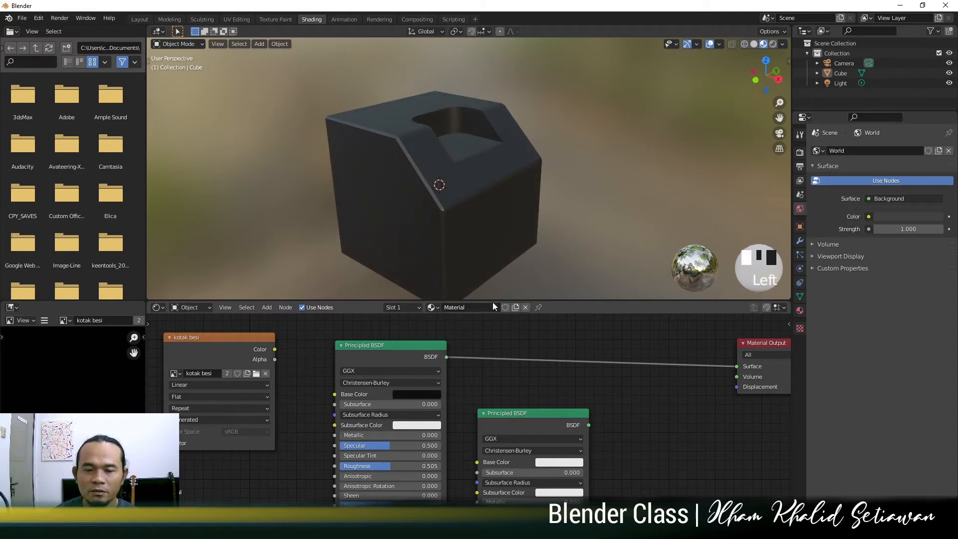
scroll(511, 202, down, 2)
middle_drag(511, 201, 467, 227)
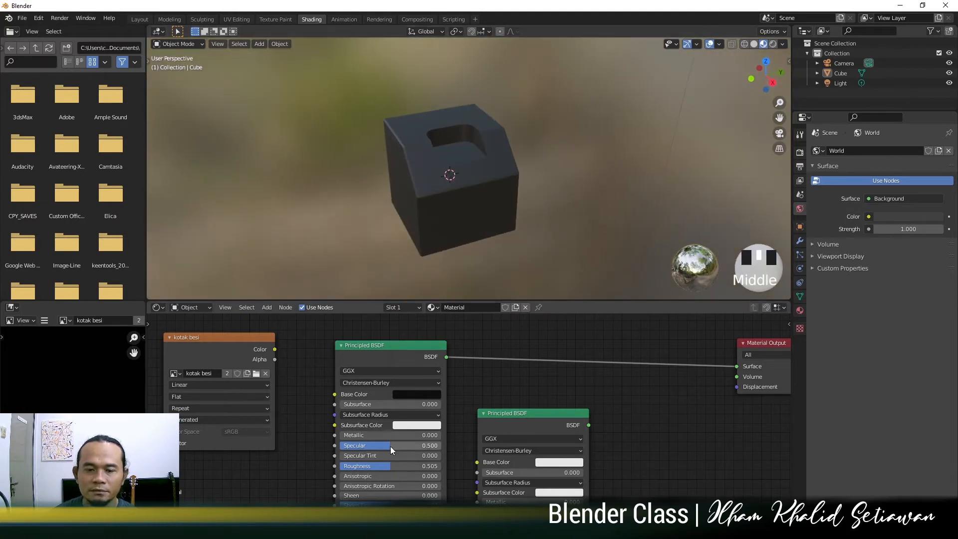
drag(390, 465, 381, 466)
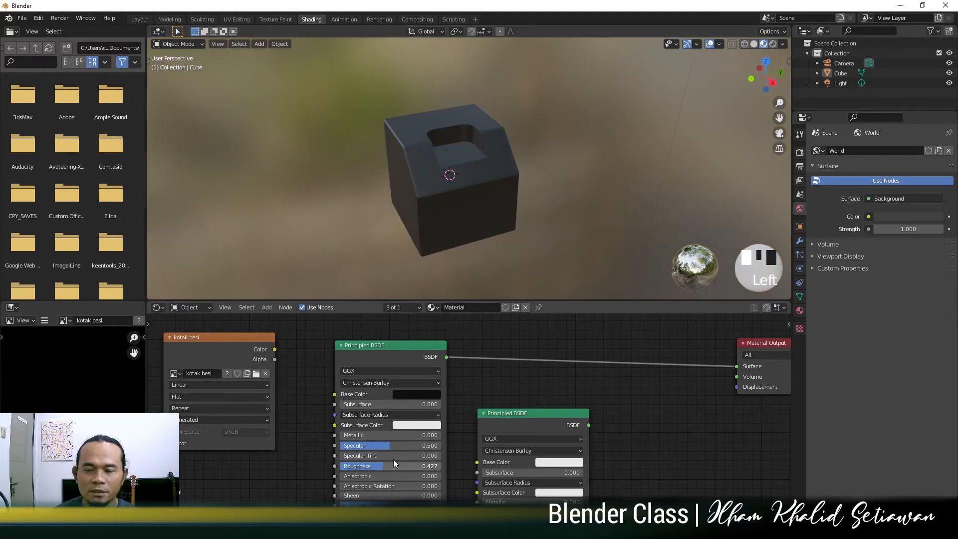
Step: Arrange the two Principled BSDF nodes, raising the original slightly and moving the duplicate lower to leave room before the Material Output
middle_drag(491, 395, 478, 365)
drag(515, 388, 511, 366)
scroll(397, 115, up, 3)
middle_drag(398, 116, 474, 199)
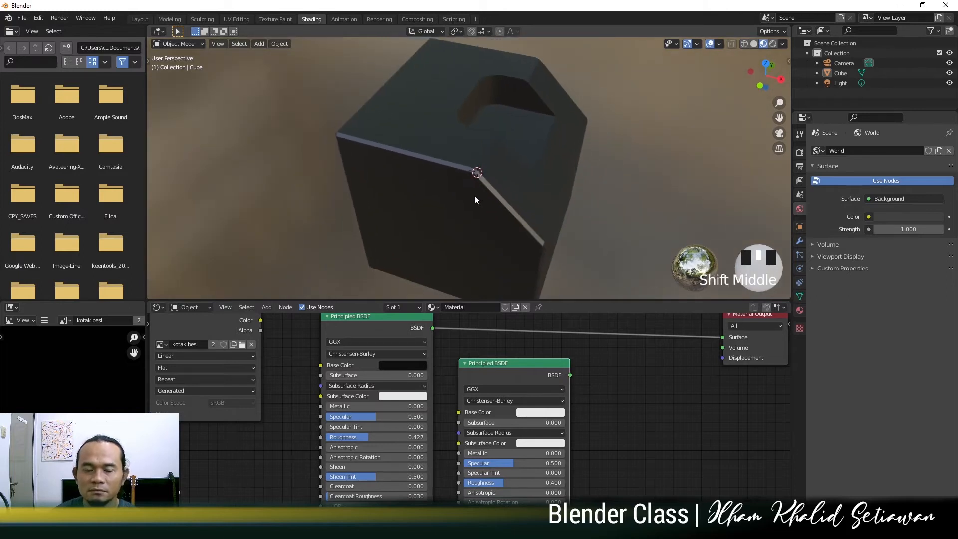
drag(498, 365, 491, 381)
scroll(491, 380, down, 3)
middle_drag(493, 379, 484, 383)
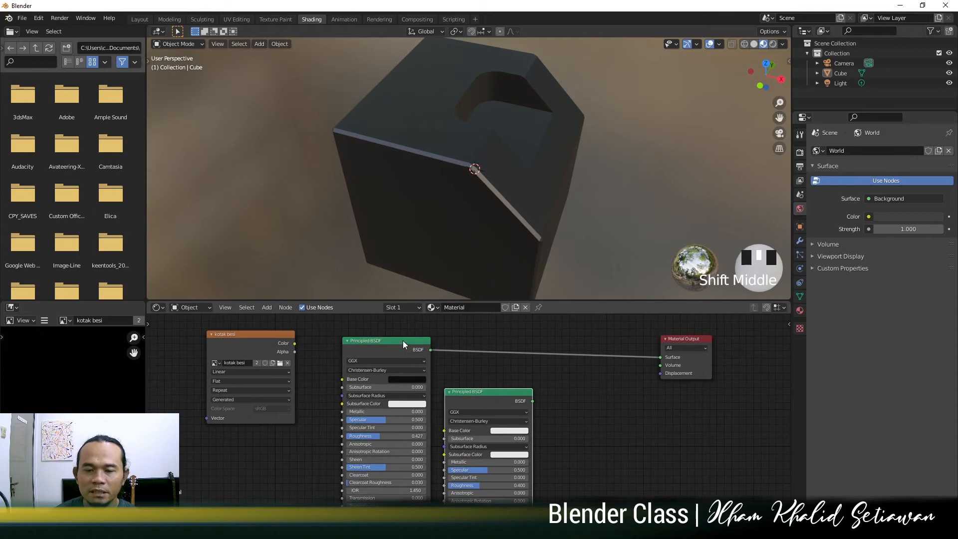
drag(403, 340, 403, 332)
drag(486, 392, 476, 412)
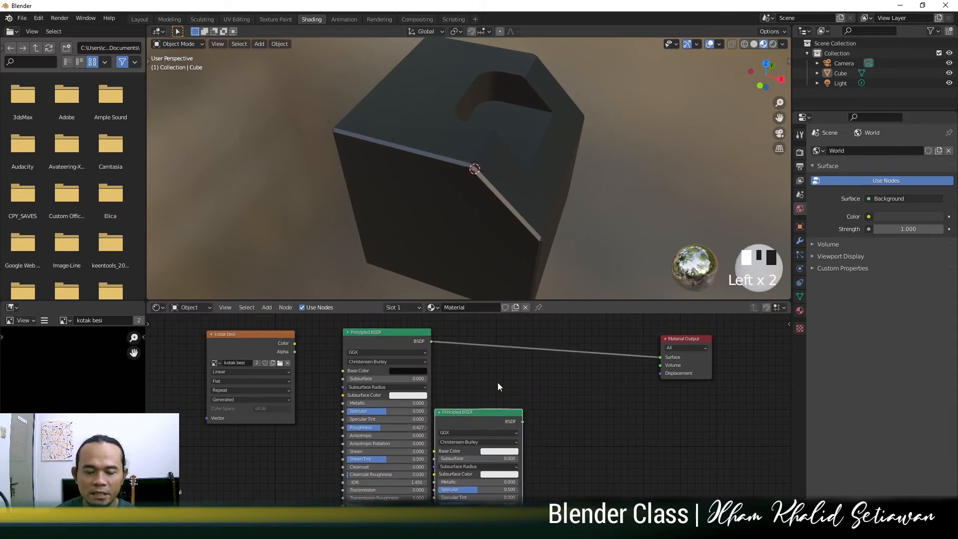
Step: Start adding a new node to the cube's material
key(shift+a)
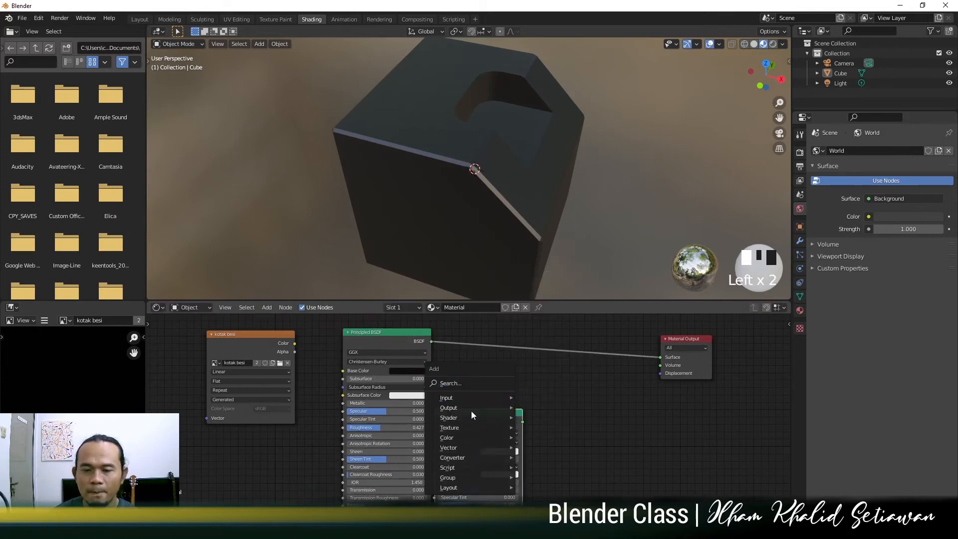
Step: Insert a Mix Shader between the first Principled BSDF and the Material Output, connect the second Principled BSDF to its free shader input, and space out the nodes
mouse_move(471, 418)
click(549, 318)
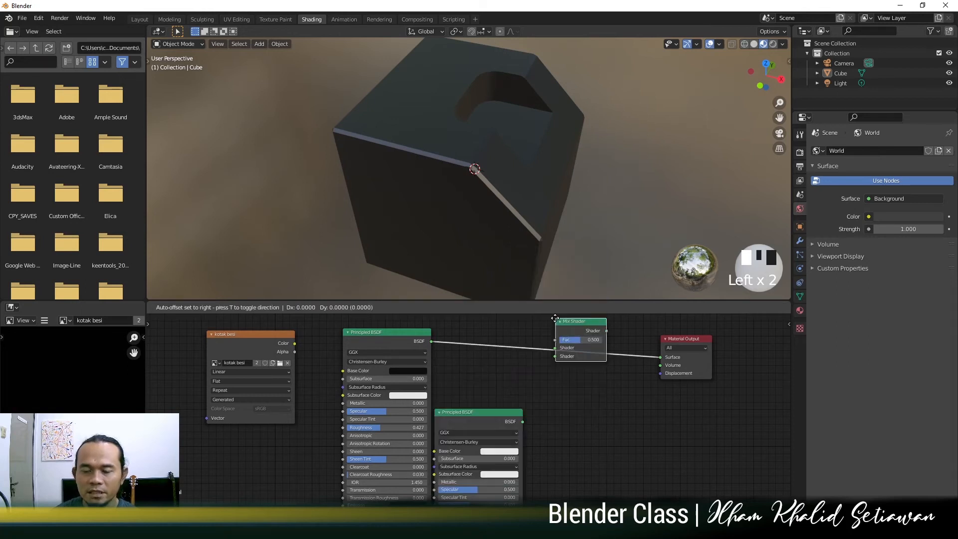
click(548, 337)
drag(522, 421, 559, 376)
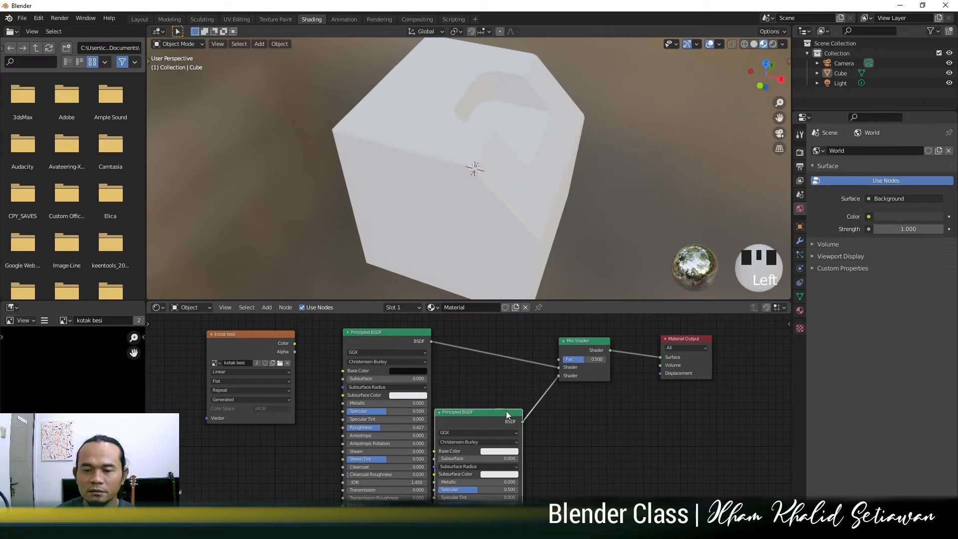
drag(508, 414, 522, 433)
drag(412, 337, 410, 368)
click(404, 360)
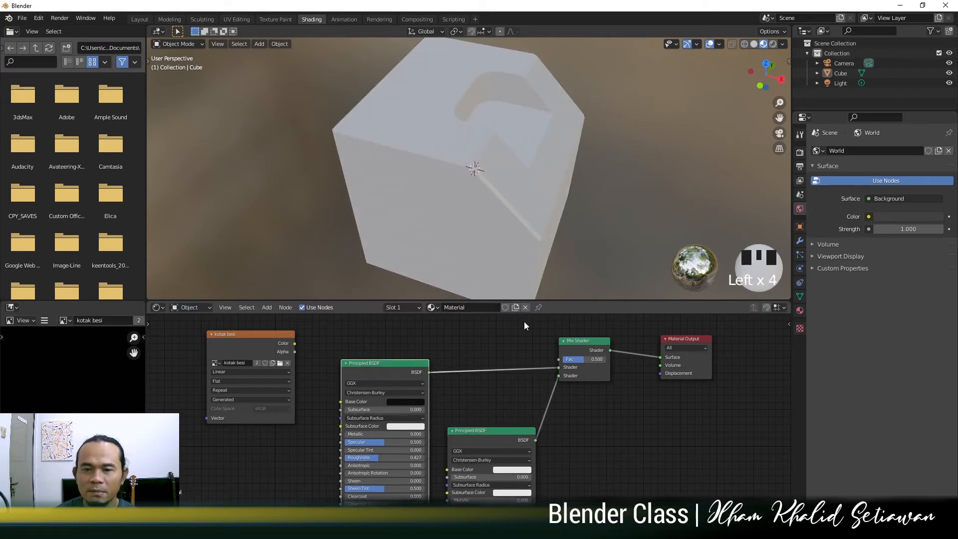
Step: Connect the Color output of the kotak besi image texture to the Mix Shader's Fac input
click(246, 347)
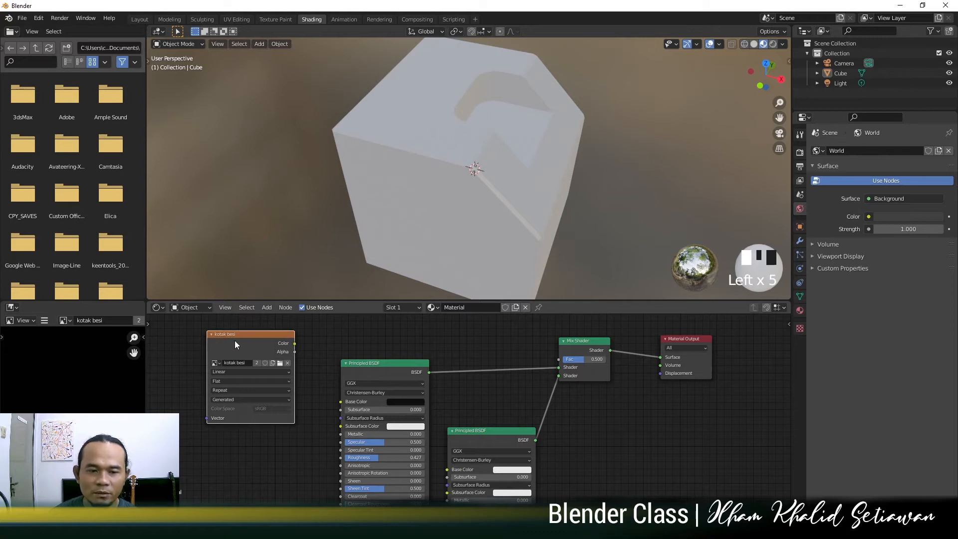
drag(296, 344, 559, 359)
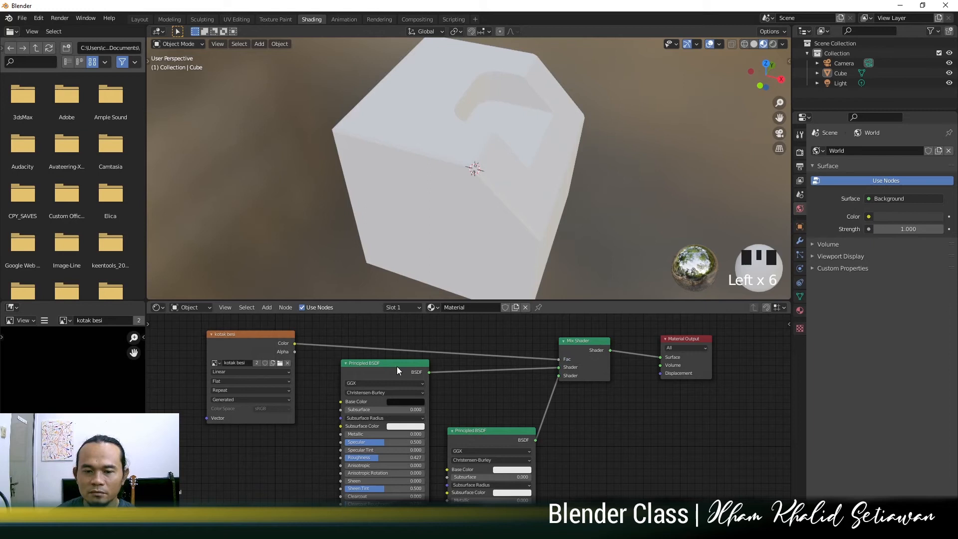
drag(396, 362, 390, 383)
Step: Set the second Principled BSDF to a grey base color with value 0.612, roughness 0.100 and metallic 0.864
scroll(486, 190, down, 2)
middle_drag(486, 190, 479, 235)
scroll(470, 194, up, 3)
scroll(474, 207, up, 2)
drag(512, 430, 522, 405)
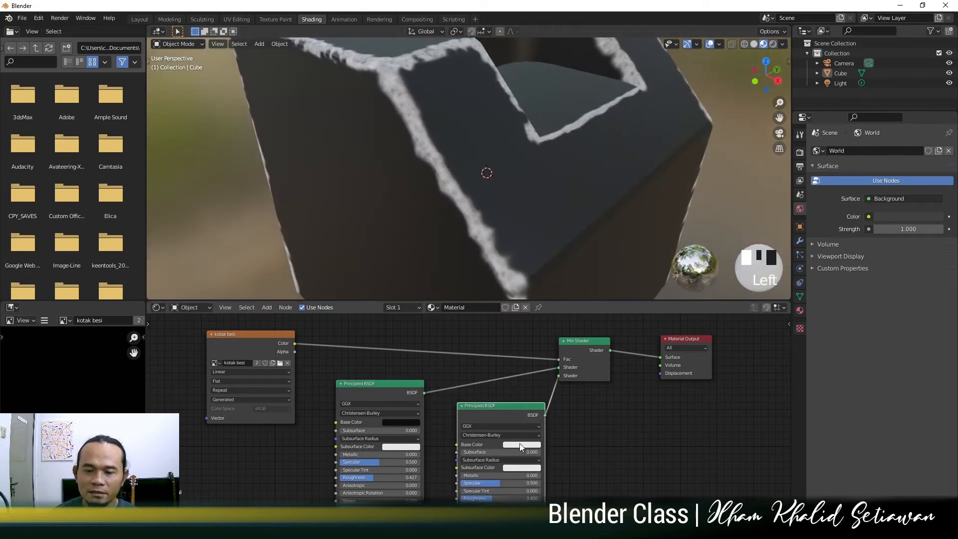
click(520, 444)
mouse_move(567, 360)
mouse_down()
mouse_move(566, 352)
mouse_move(566, 361)
mouse_up()
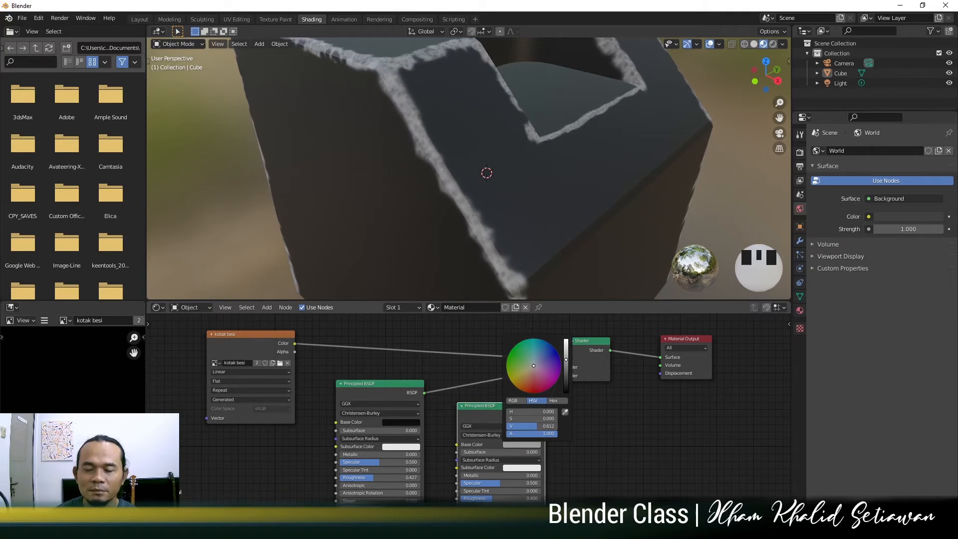
drag(493, 498, 474, 498)
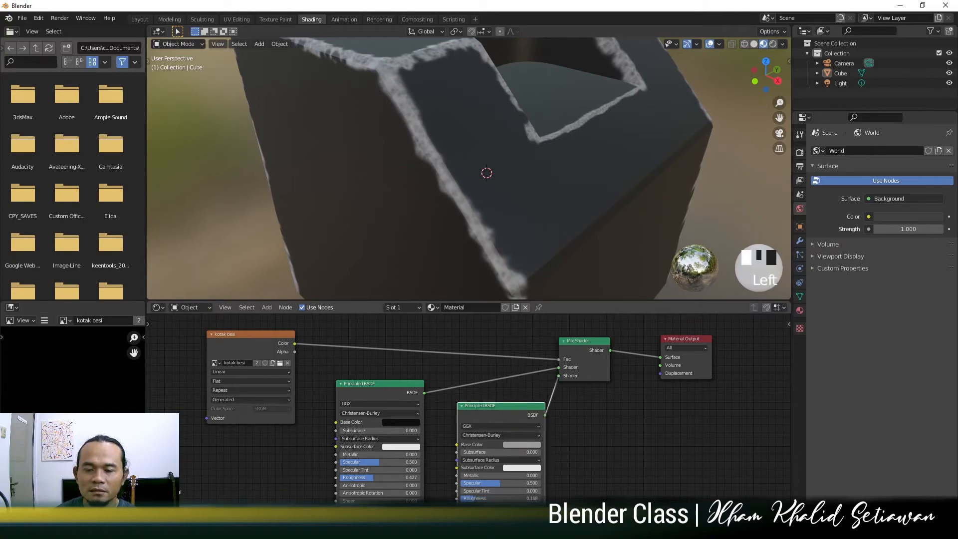
drag(492, 475, 554, 475)
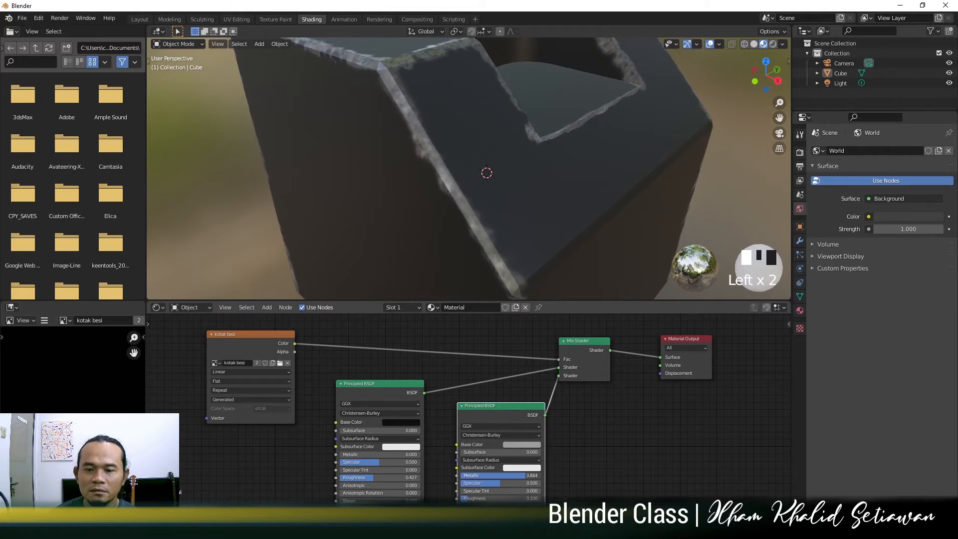
Step: Examine the metallic worn edges of the box from several angles and distances
scroll(414, 127, down, 3)
middle_drag(414, 128, 602, 171)
scroll(505, 148, up, 3)
scroll(489, 149, down, 3)
scroll(552, 148, up, 3)
scroll(552, 147, down, 3)
scroll(556, 187, up, 3)
scroll(538, 180, down, 3)
middle_drag(539, 180, 448, 187)
scroll(505, 179, up, 3)
scroll(506, 205, up, 3)
scroll(513, 199, down, 3)
scroll(497, 151, down, 3)
scroll(448, 187, up, 2)
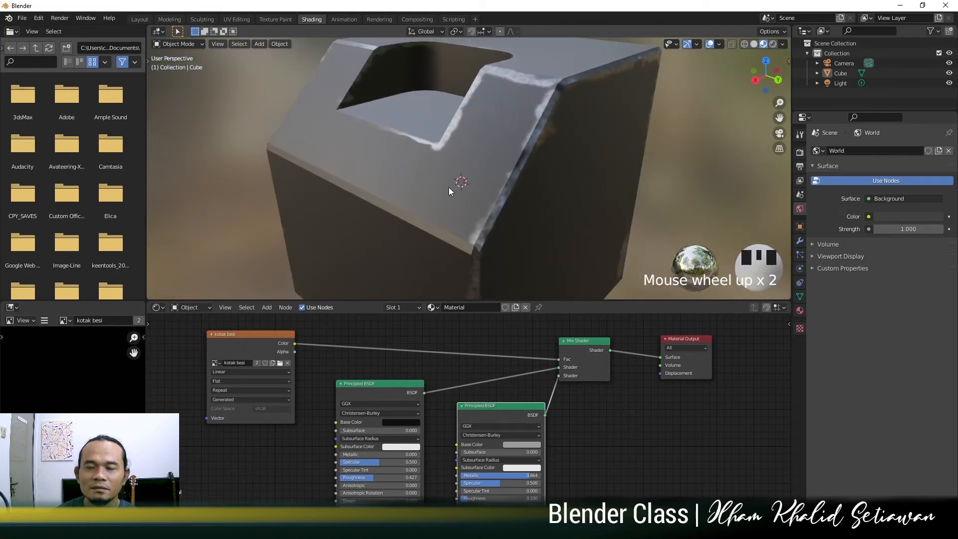
scroll(548, 137, down, 3)
middle_drag(548, 136, 643, 159)
scroll(510, 160, up, 2)
scroll(563, 186, down, 2)
mouse_move(562, 186)
middle_down()
mouse_move(582, 175)
mouse_move(552, 180)
middle_up()
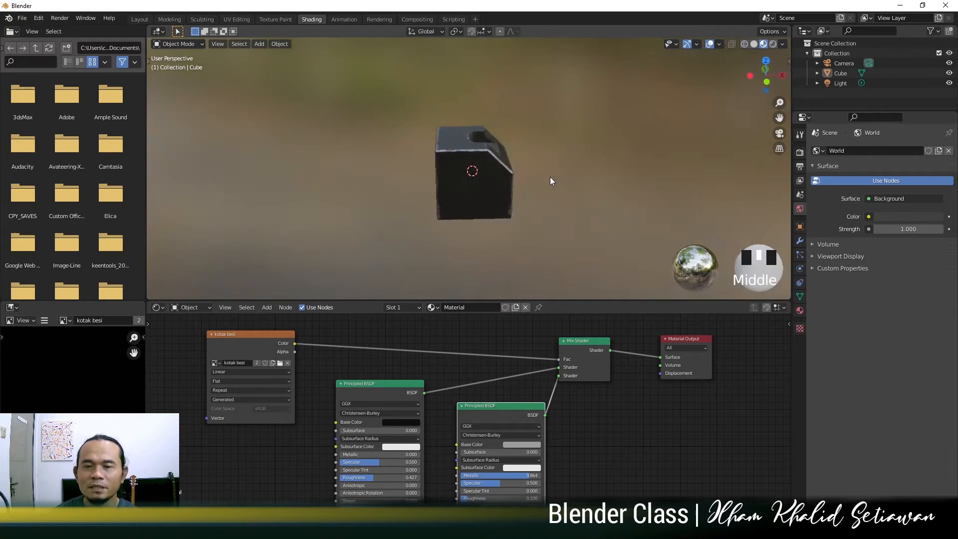
scroll(487, 179, up, 3)
middle_drag(487, 178, 480, 199)
scroll(475, 176, up, 3)
scroll(468, 191, down, 3)
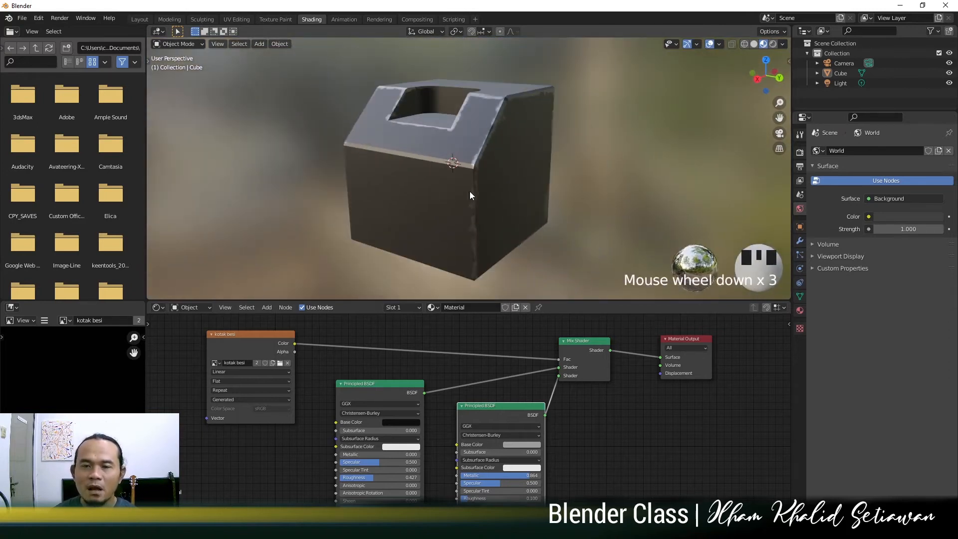
Step: Rearrange the node layout with both Principled BSDF nodes below the kotak besi image texture node
drag(380, 385, 271, 439)
drag(499, 418, 406, 459)
shift+middle_drag(462, 167, 482, 157)
drag(263, 332, 326, 331)
scroll(485, 157, up, 1)
middle_drag(485, 157, 598, 176)
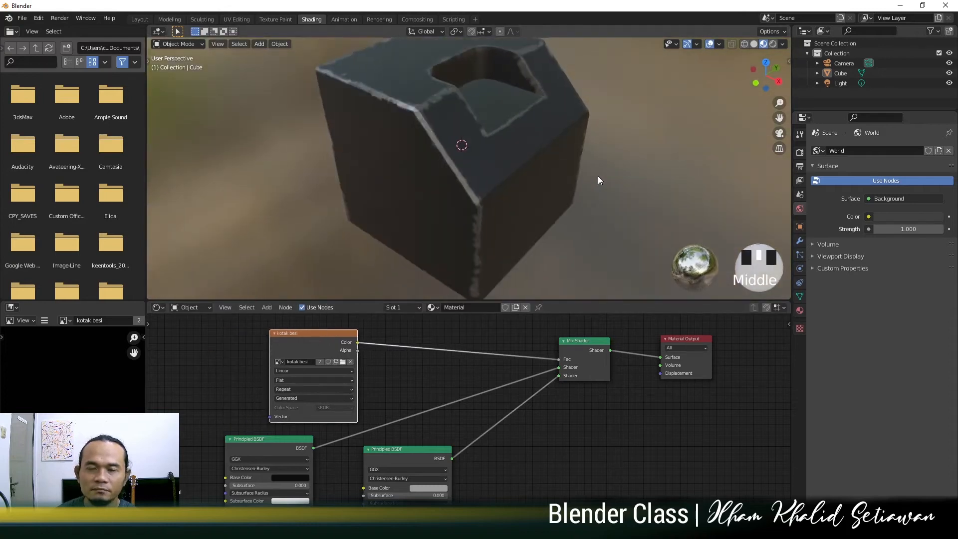
scroll(450, 170, up, 2)
shift+middle_drag(451, 174, 493, 187)
scroll(490, 199, down, 2)
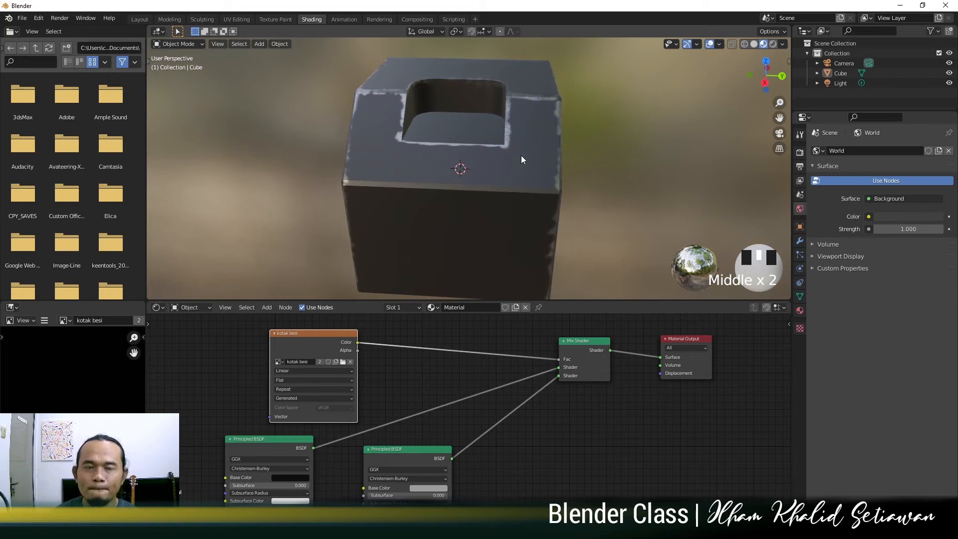
middle_drag(520, 154, 507, 166)
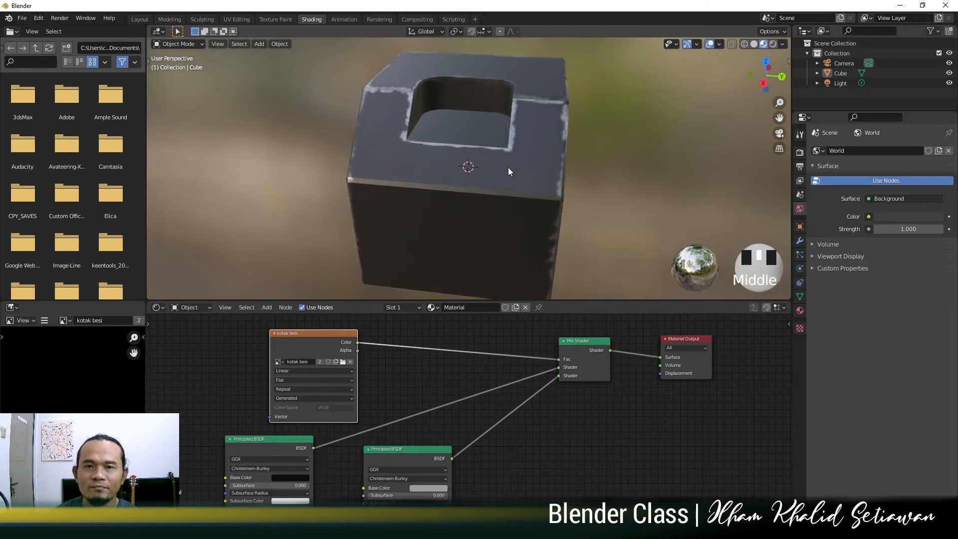
Step: In the Texture Paint workspace, paint white wear from the corner along the edge between the sloped and front faces, trimming its end with black
click(275, 19)
scroll(618, 324, up, 2)
shift+middle_drag(618, 324, 484, 288)
scroll(481, 278, up, 2)
mouse_move(461, 256)
middle_down()
mouse_move(472, 256)
mouse_move(464, 259)
middle_up()
click(450, 259)
click(445, 247)
click(445, 246)
click(447, 238)
click(459, 267)
click(468, 271)
click(479, 273)
click(487, 273)
click(497, 274)
click(505, 274)
click(511, 274)
click(519, 273)
ctrl+click(524, 272)
ctrl+click(531, 270)
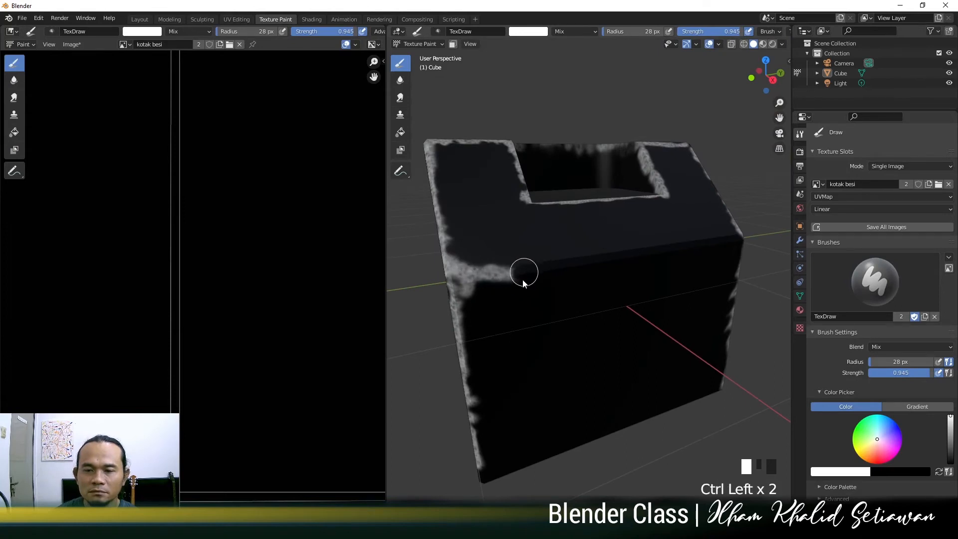
Step: Extend the white wear further along the same edge and thin its outline with the black secondary color
click(522, 274)
click(524, 270)
click(535, 268)
click(545, 267)
click(554, 265)
click(556, 269)
ctrl+click(541, 274)
ctrl+click(508, 284)
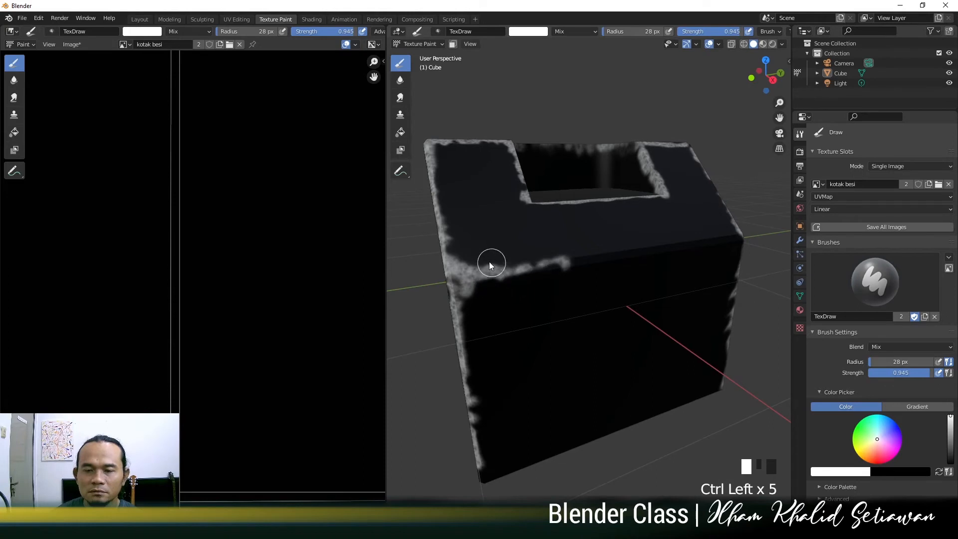
ctrl+click(561, 261)
ctrl+click(565, 269)
Step: Paint another white wear patch farther along the sloped face's lower edge and roughen its borders with the black secondary color
mouse_move(567, 271)
middle_down()
mouse_move(574, 287)
mouse_move(567, 271)
middle_up()
click(569, 263)
mouse_move(592, 264)
mouse_down()
mouse_move(638, 253)
mouse_move(664, 261)
mouse_up()
click(669, 265)
ctrl+click(672, 265)
ctrl+click(664, 266)
ctrl+click(657, 267)
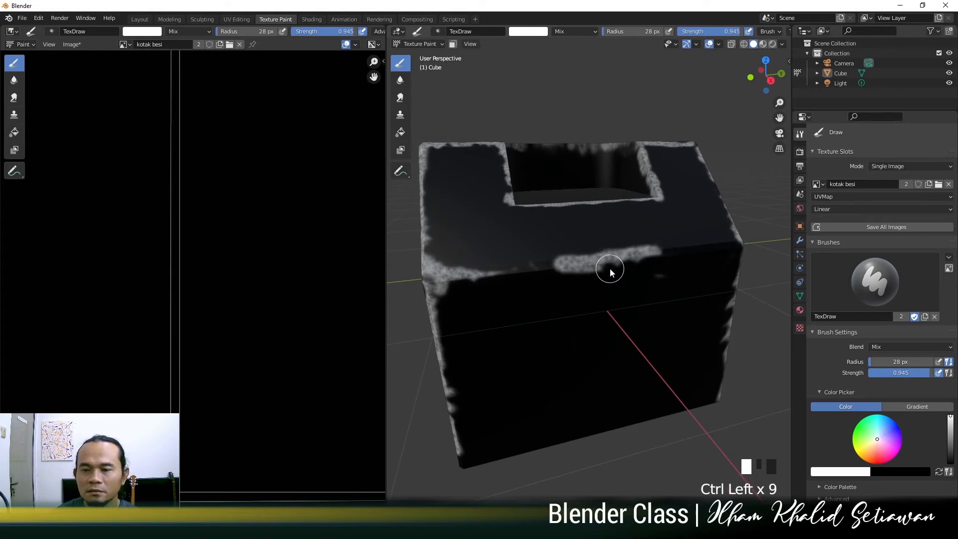
ctrl+click(579, 274)
ctrl+click(573, 250)
ctrl+click(582, 249)
ctrl+click(591, 247)
ctrl+click(600, 245)
ctrl+click(618, 243)
ctrl+click(644, 241)
ctrl+click(658, 241)
ctrl+click(671, 242)
ctrl+click(655, 262)
ctrl+click(630, 267)
ctrl+click(585, 279)
ctrl+click(552, 267)
ctrl+click(560, 256)
ctrl+click(560, 256)
ctrl+click(614, 270)
Step: Paint two irregular white wear patches on opposite sides of the box's front face
middle_drag(615, 270, 609, 301)
click(652, 300)
click(630, 315)
click(630, 316)
click(625, 301)
click(637, 321)
click(646, 291)
click(655, 325)
click(653, 298)
click(664, 285)
click(456, 328)
drag(457, 327, 483, 324)
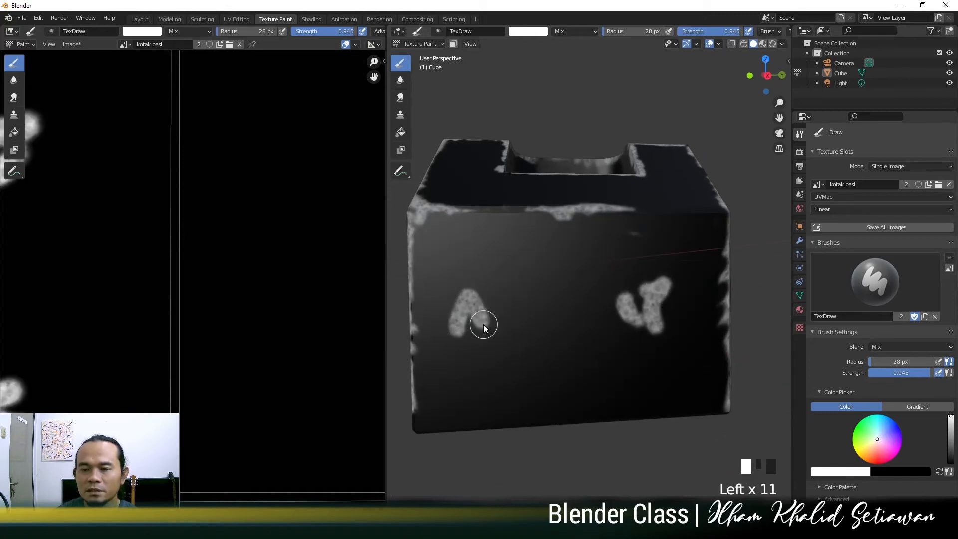
click(483, 326)
Step: Return to the Shading workspace and examine the painted patches and edge wear on the shaded box up close
middle_drag(520, 200, 552, 369)
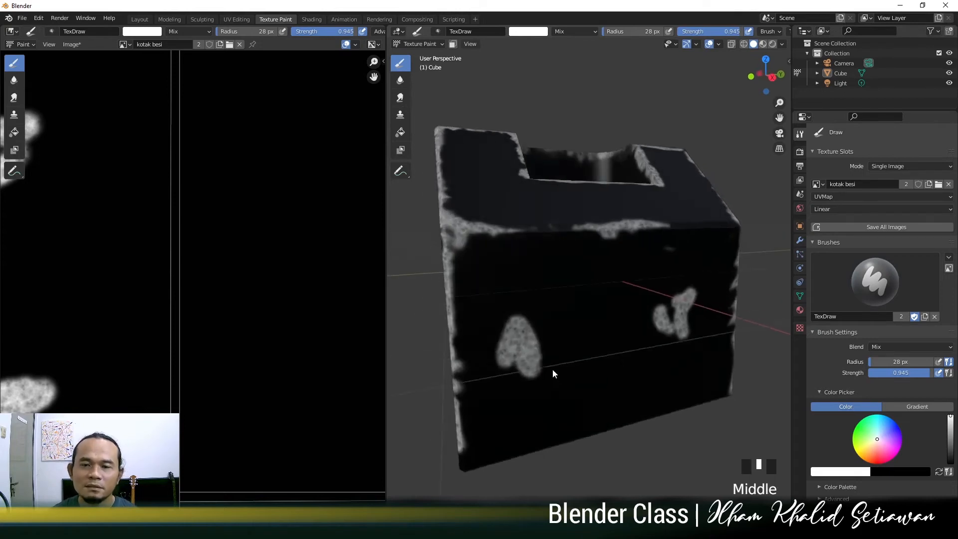
scroll(552, 373, down, 2)
click(314, 20)
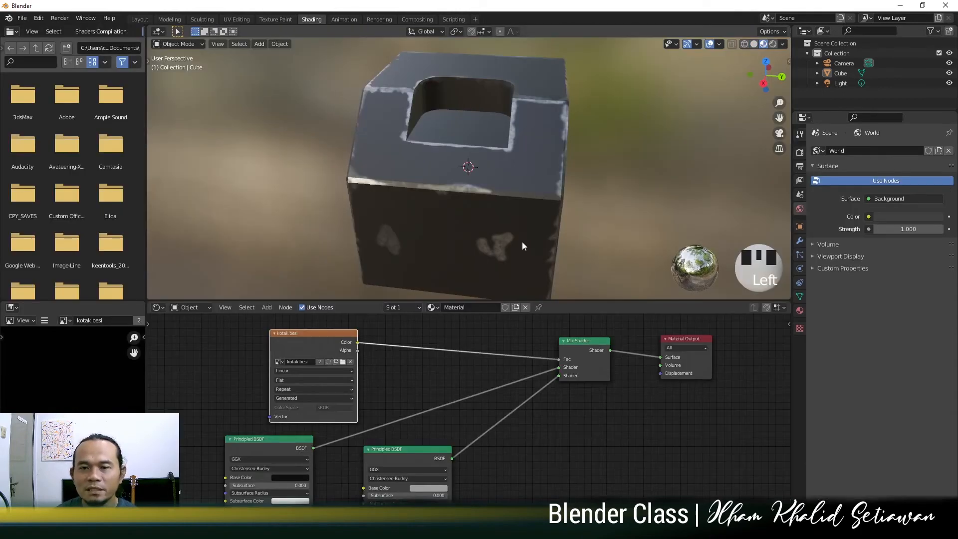
middle_drag(523, 246, 537, 205)
scroll(537, 199, up, 2)
scroll(542, 165, down, 1)
middle_drag(542, 150, 515, 227)
scroll(522, 164, up, 2)
scroll(464, 172, down, 1)
scroll(532, 205, up, 4)
scroll(501, 233, up, 1)
scroll(619, 187, down, 2)
middle_drag(619, 186, 510, 185)
scroll(534, 201, down, 5)
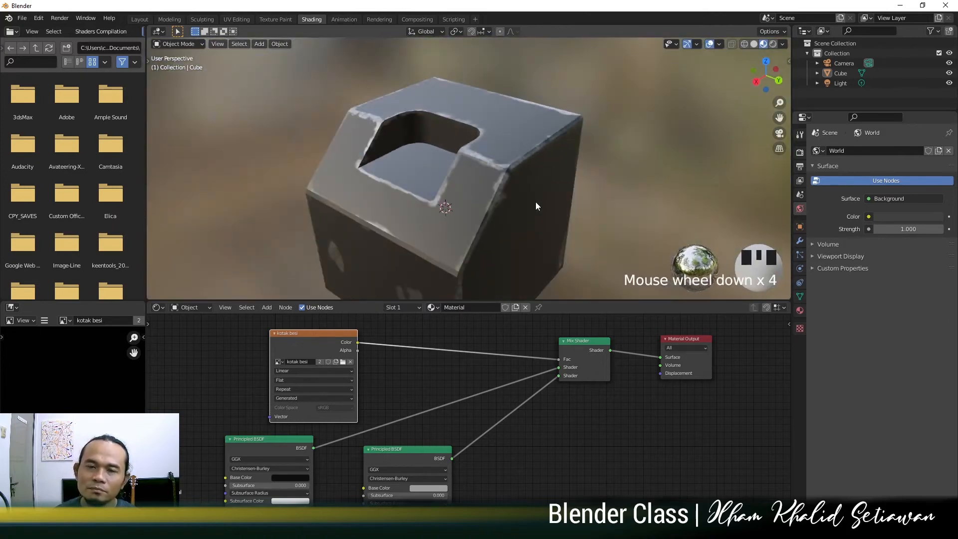
shift+middle_drag(590, 206, 489, 212)
scroll(620, 189, up, 2)
scroll(489, 212, up, 2)
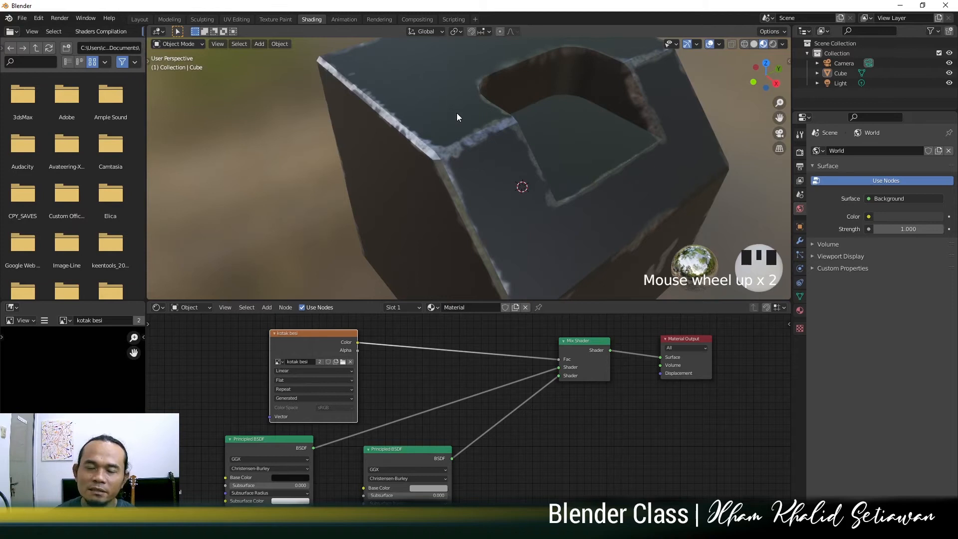
scroll(483, 166, up, 3)
shift+middle_drag(483, 167, 509, 196)
scroll(507, 201, up, 1)
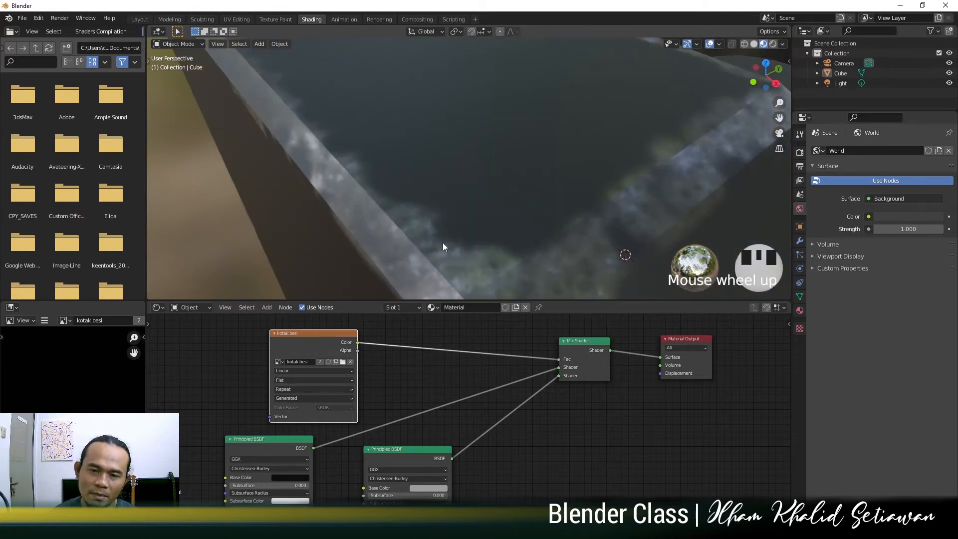
shift+middle_drag(447, 212, 539, 299)
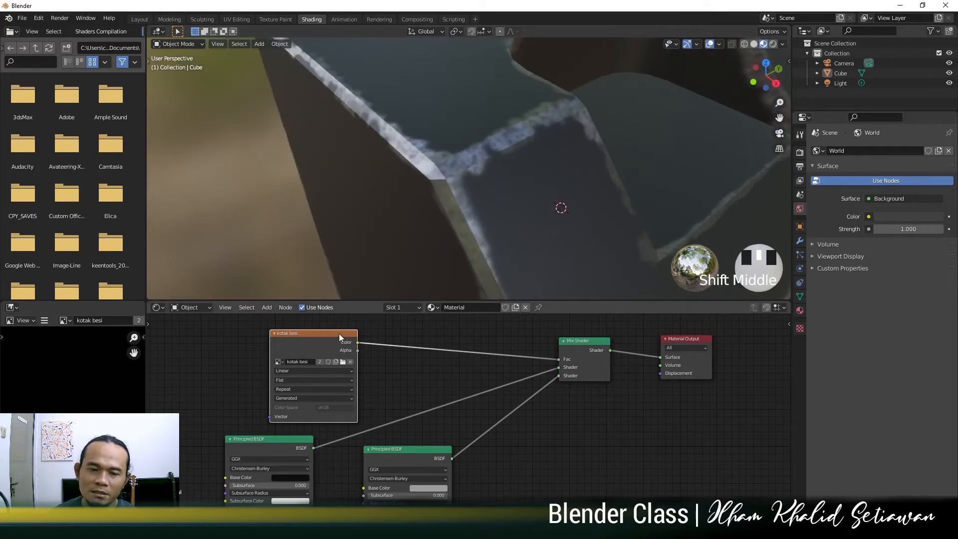
Step: Spread the image texture and both Principled BSDF nodes apart to free space between the texture and the shaders
drag(340, 333, 268, 322)
drag(447, 450, 549, 412)
drag(303, 439, 402, 386)
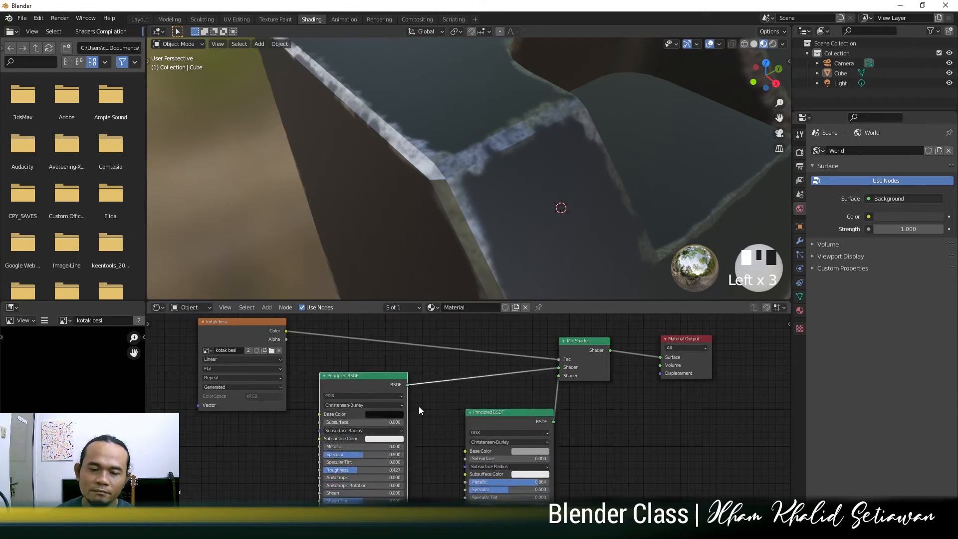
scroll(463, 381, down, 2)
drag(424, 349, 433, 377)
middle_drag(401, 380, 473, 403)
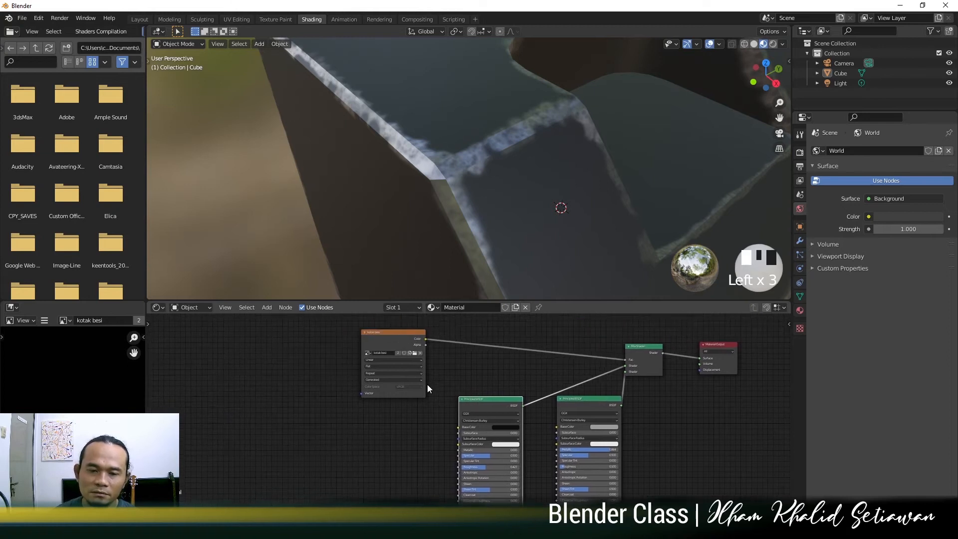
drag(391, 333, 289, 332)
Step: Add a Bump node beside the first Principled BSDF and connect its Normal output to that shader's Normal input
key(shift+a)
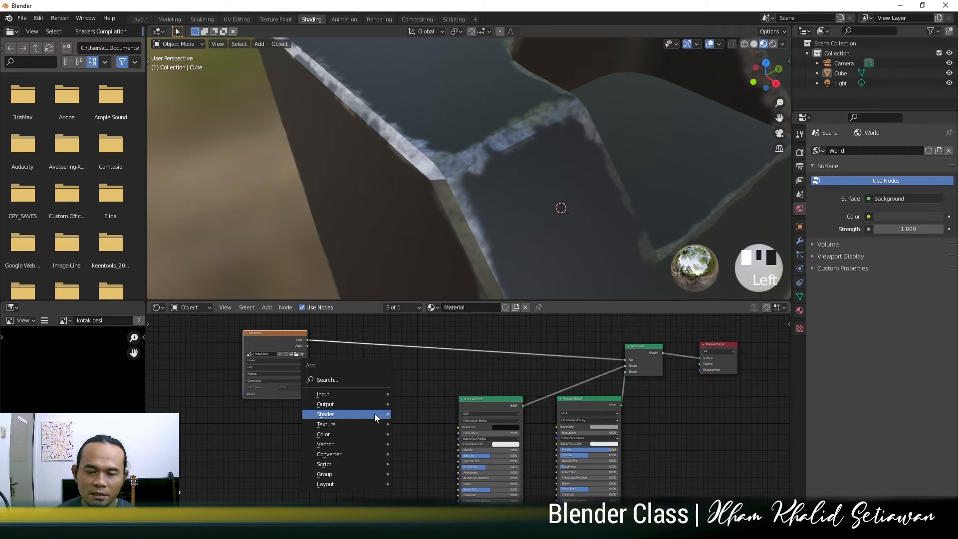
mouse_move(370, 411)
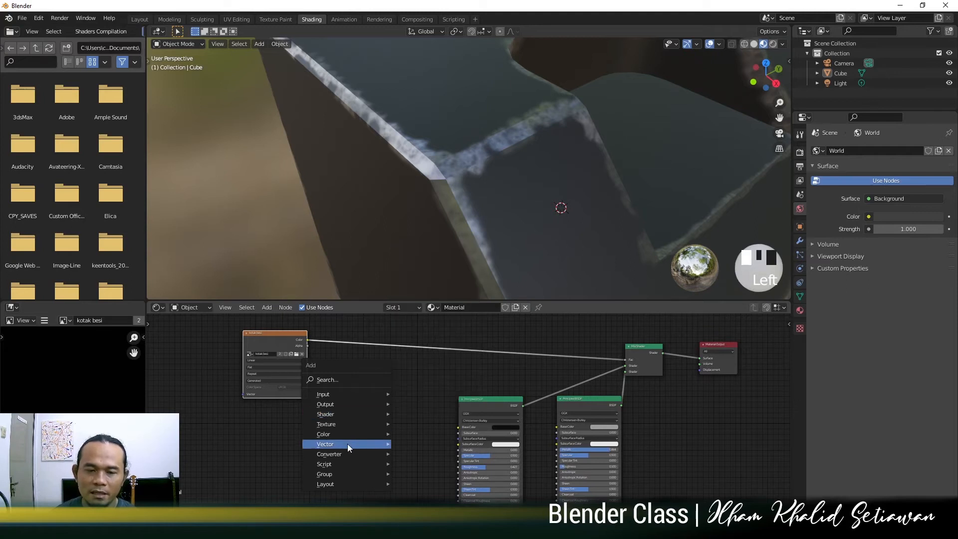
mouse_move(348, 443)
click(438, 356)
click(379, 428)
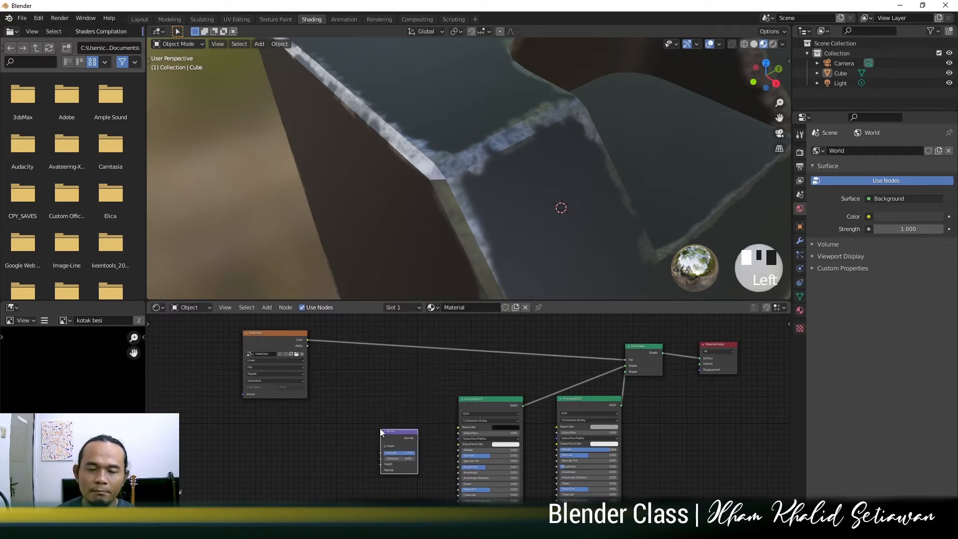
middle_drag(395, 436, 414, 342)
scroll(429, 374, up, 3)
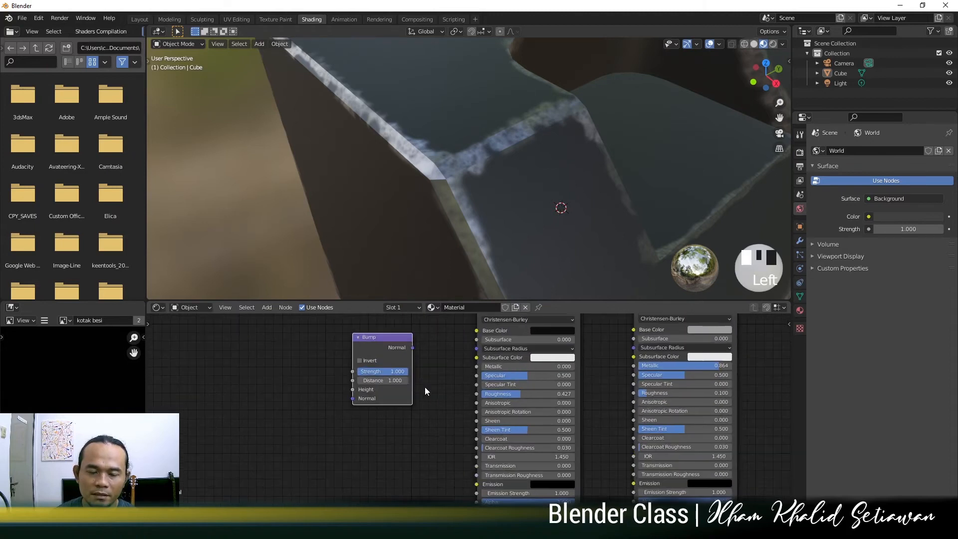
scroll(454, 374, down, 2)
drag(424, 324, 489, 464)
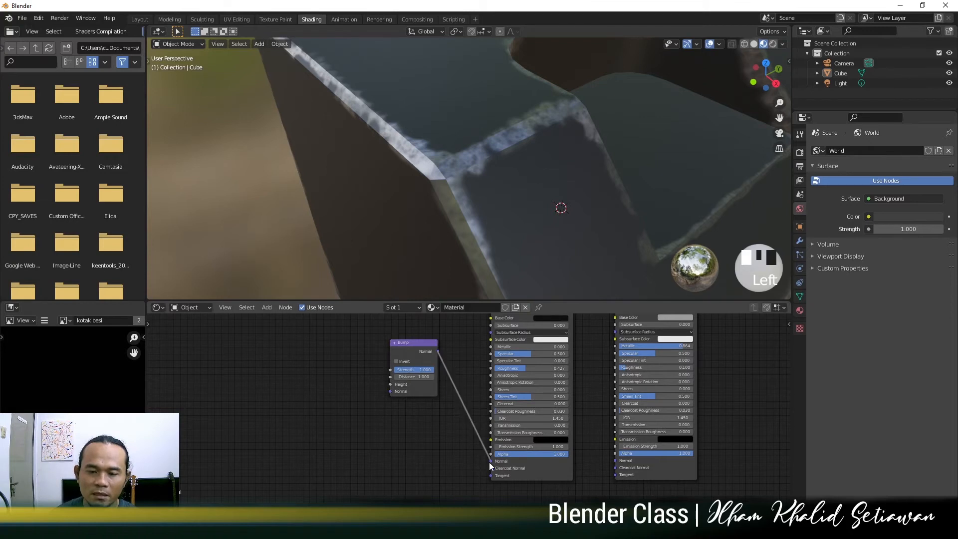
Step: Connect the Color output of the kotak besi image texture to the Bump node's Height input
click(418, 415)
shift+middle_drag(364, 382, 449, 453)
scroll(439, 433, down, 5)
shift+middle_drag(404, 354, 429, 390)
drag(420, 356, 398, 387)
scroll(433, 430, up, 4)
shift+middle_drag(433, 430, 426, 381)
drag(389, 338, 503, 458)
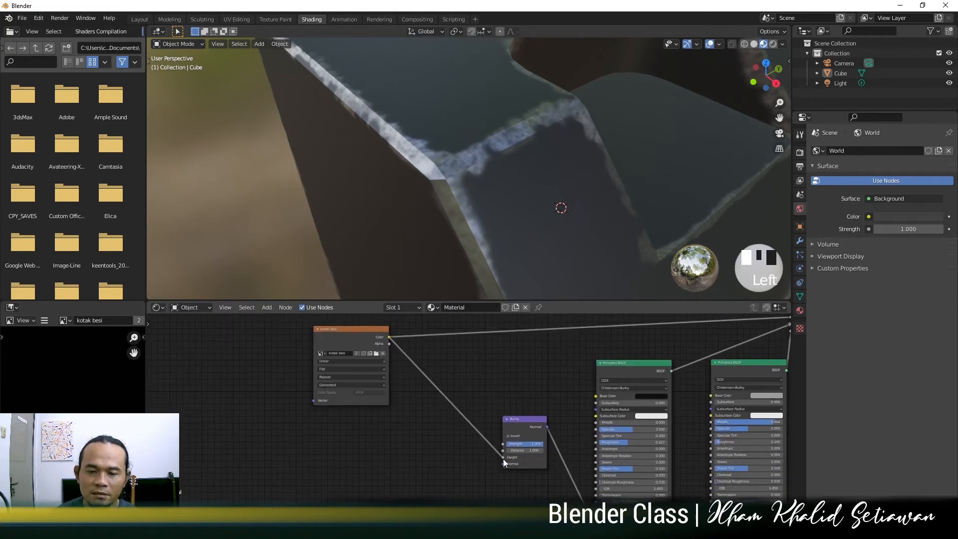
scroll(522, 213, down, 4)
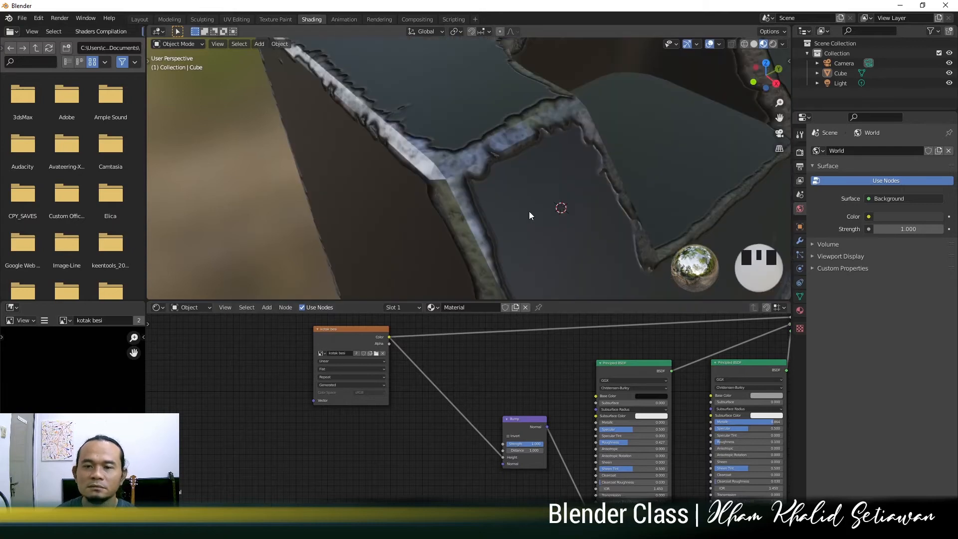
Step: Lower the Bump node's Strength to 0.317 while checking the relief along the box's worn edges
middle_drag(529, 210, 556, 208)
scroll(498, 193, up, 5)
shift+middle_drag(499, 193, 555, 212)
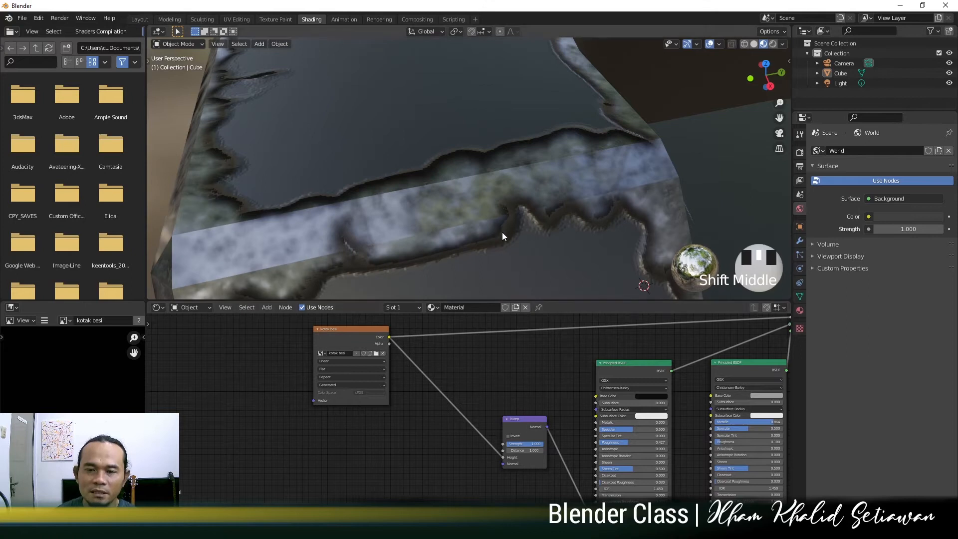
scroll(534, 442, up, 2)
scroll(535, 444, up, 2)
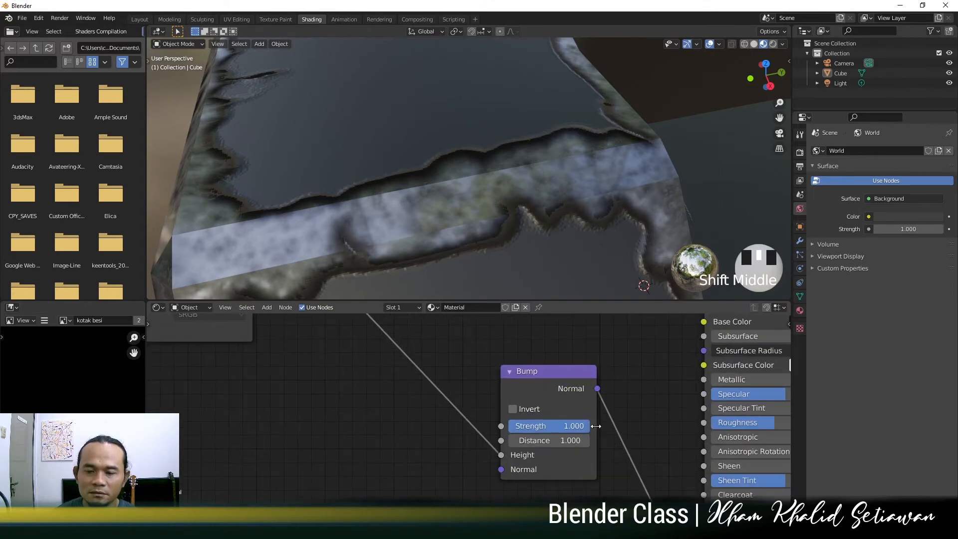
drag(548, 425, 514, 426)
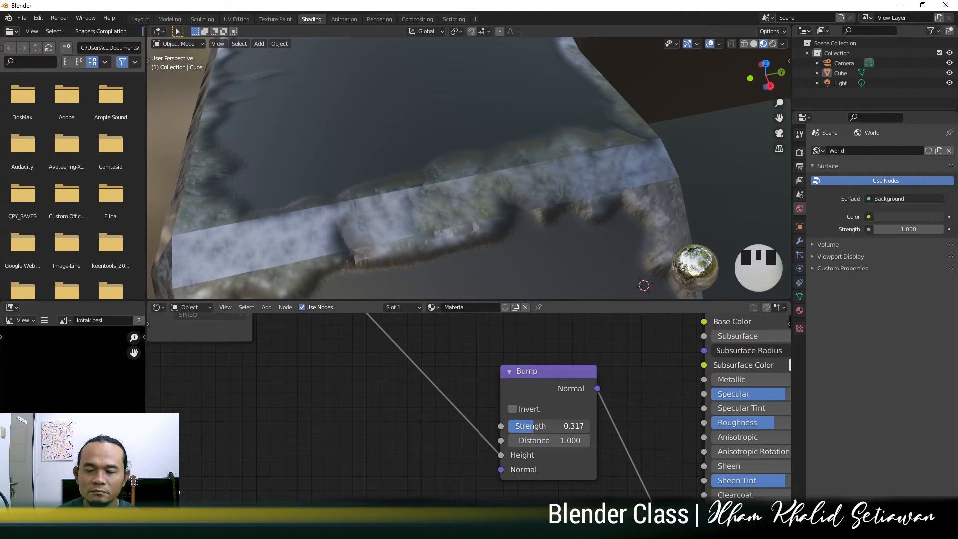
Step: Examine the softened bump relief on the box's worn edges and on the painted patches of the front face
scroll(515, 203, down, 4)
middle_drag(515, 203, 578, 162)
scroll(532, 209, up, 4)
scroll(510, 193, up, 2)
scroll(525, 222, up, 3)
scroll(509, 207, up, 2)
scroll(479, 197, down, 3)
scroll(544, 208, up, 2)
scroll(539, 193, down, 3)
scroll(538, 212, down, 2)
scroll(538, 214, up, 4)
scroll(493, 232, up, 3)
scroll(492, 232, down, 3)
shift+middle_drag(502, 223, 517, 194)
scroll(516, 196, down, 5)
scroll(470, 374, down, 3)
middle_drag(470, 375, 520, 402)
mouse_move(450, 395)
middle_down()
mouse_move(472, 434)
mouse_move(448, 412)
mouse_move(453, 425)
mouse_move(448, 406)
middle_up()
scroll(481, 200, up, 4)
middle_drag(488, 198, 496, 197)
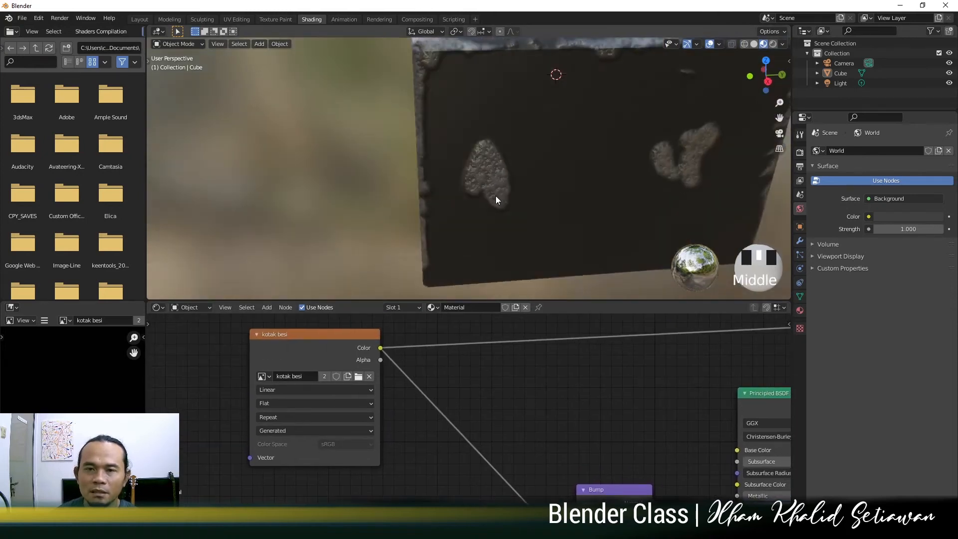
scroll(496, 200, up, 2)
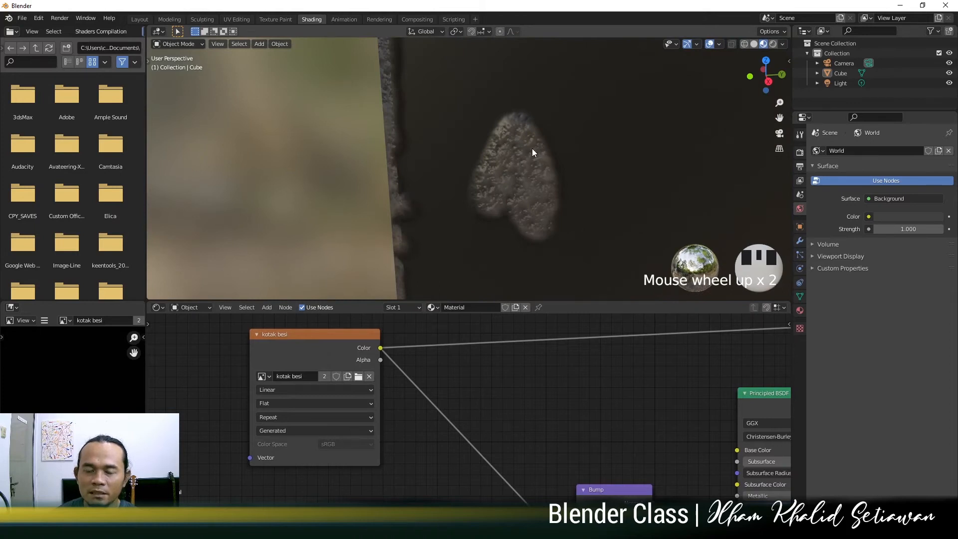
scroll(534, 199, down, 3)
scroll(546, 180, up, 1)
scroll(546, 179, up, 2)
shift+middle_drag(546, 179, 533, 208)
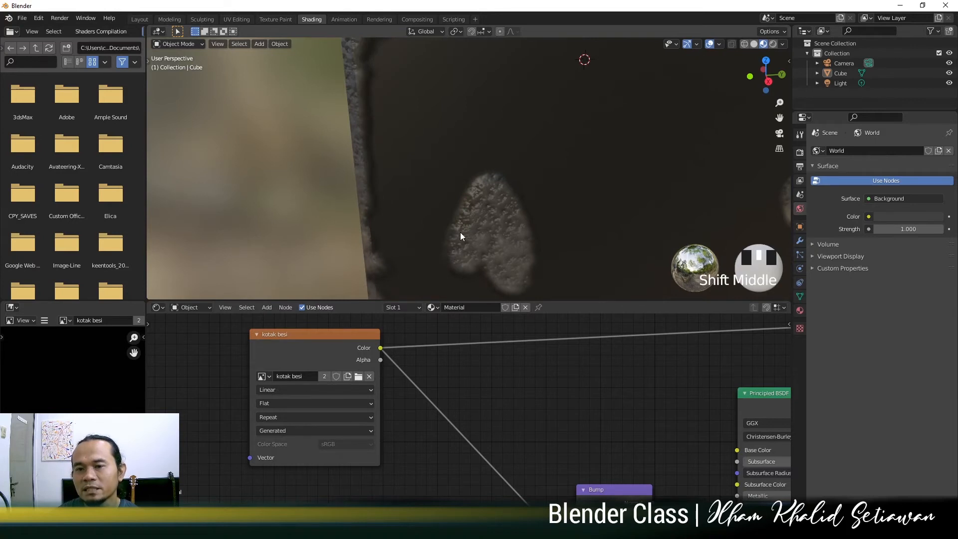
scroll(478, 215, down, 4)
scroll(499, 205, up, 3)
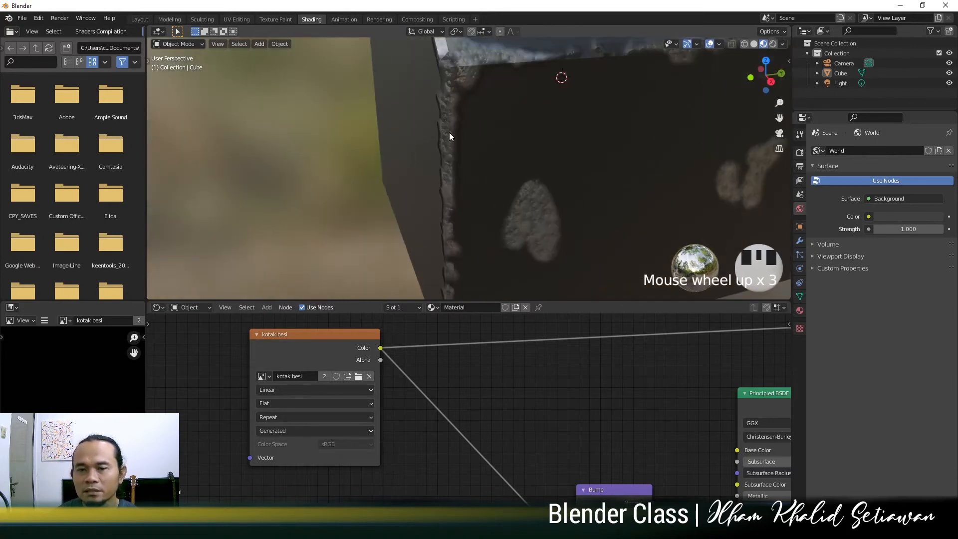
Step: Insert a ColorRamp node on the link between the kotak besi image texture and the Bump node's Height input
middle_drag(465, 426, 475, 410)
drag(330, 330, 327, 330)
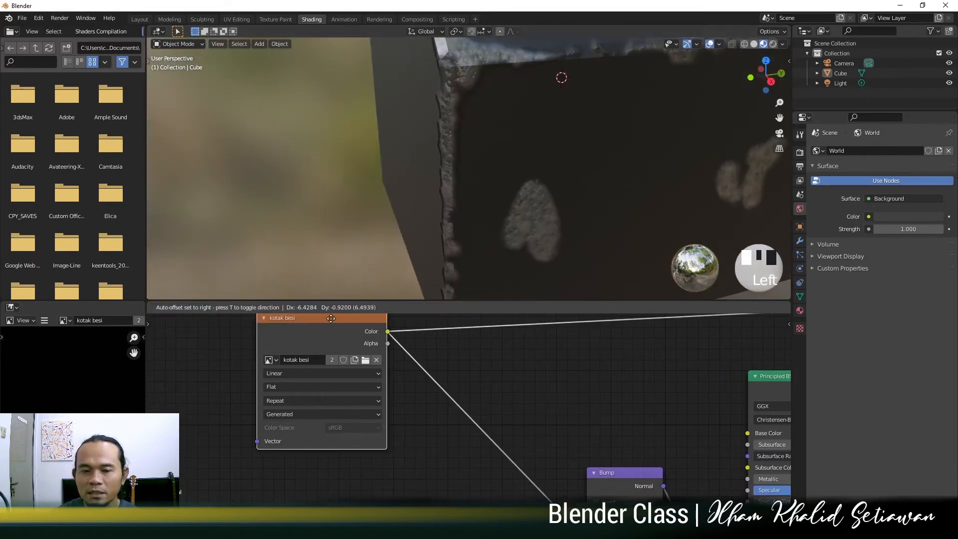
scroll(447, 376, down, 1)
scroll(447, 375, down, 2)
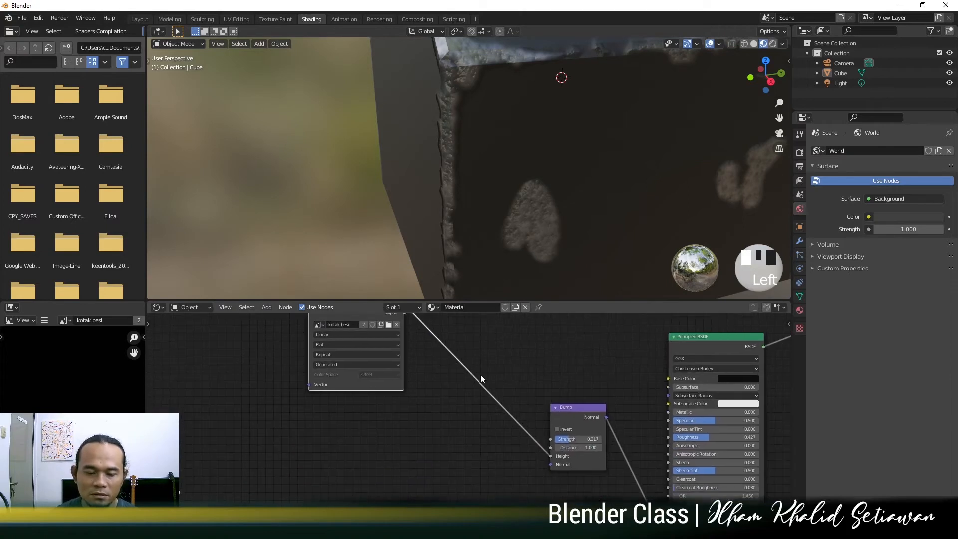
key(shift+a)
mouse_move(445, 385)
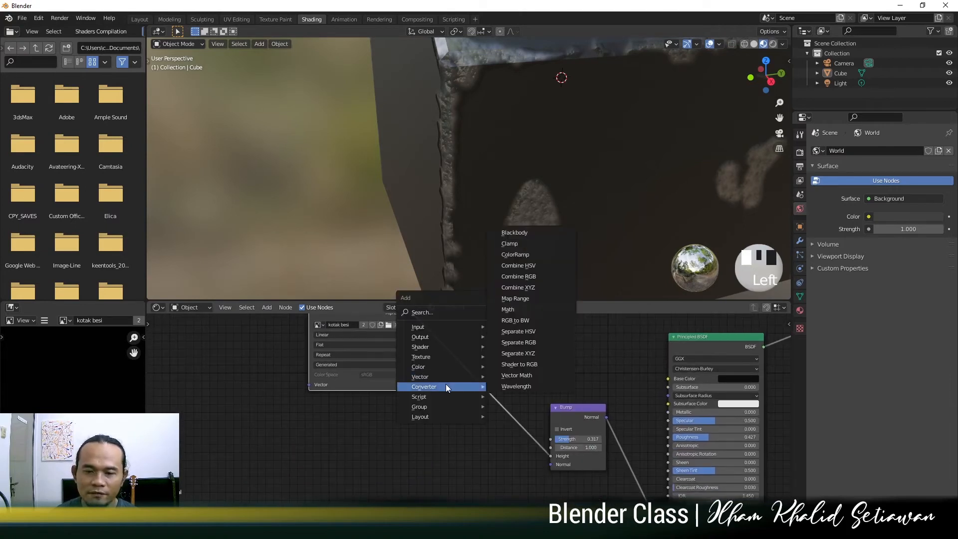
click(515, 255)
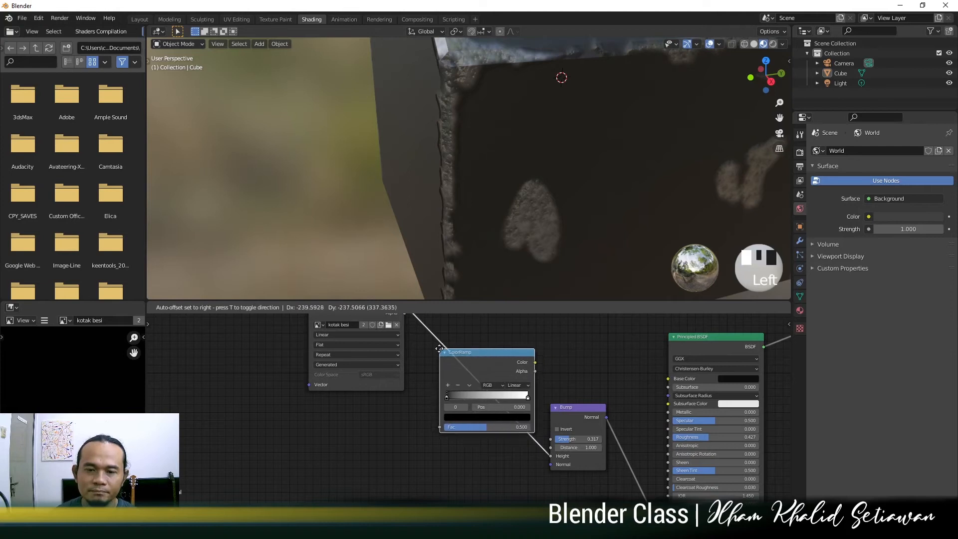
click(434, 346)
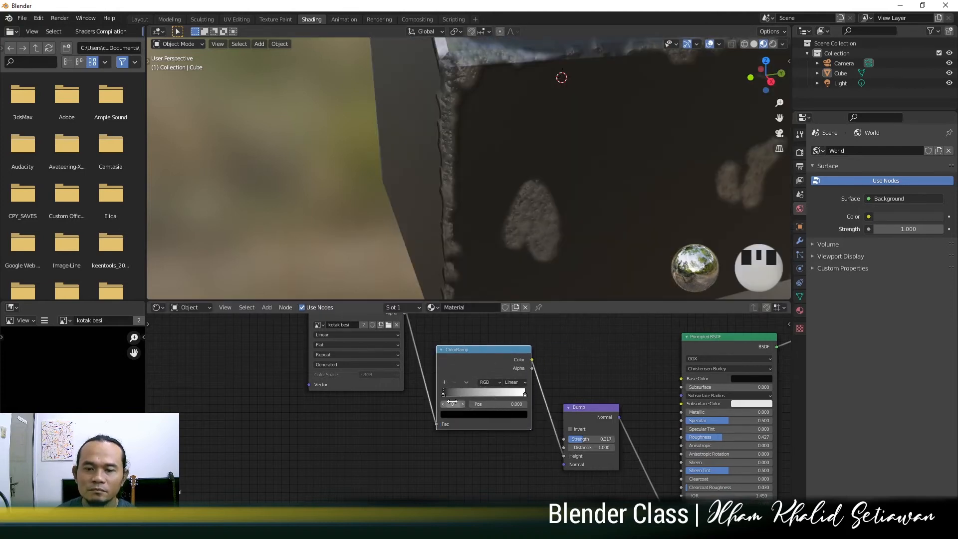
Step: Sharpen the ColorRamp gradient by moving the black stop to 0.332 and the white stop to 0.400
drag(444, 395, 451, 396)
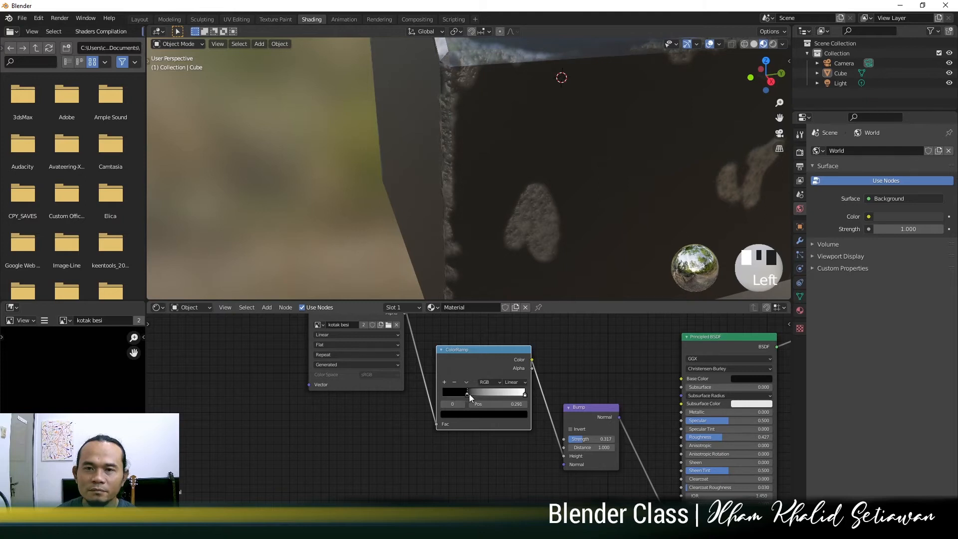
drag(525, 394, 473, 393)
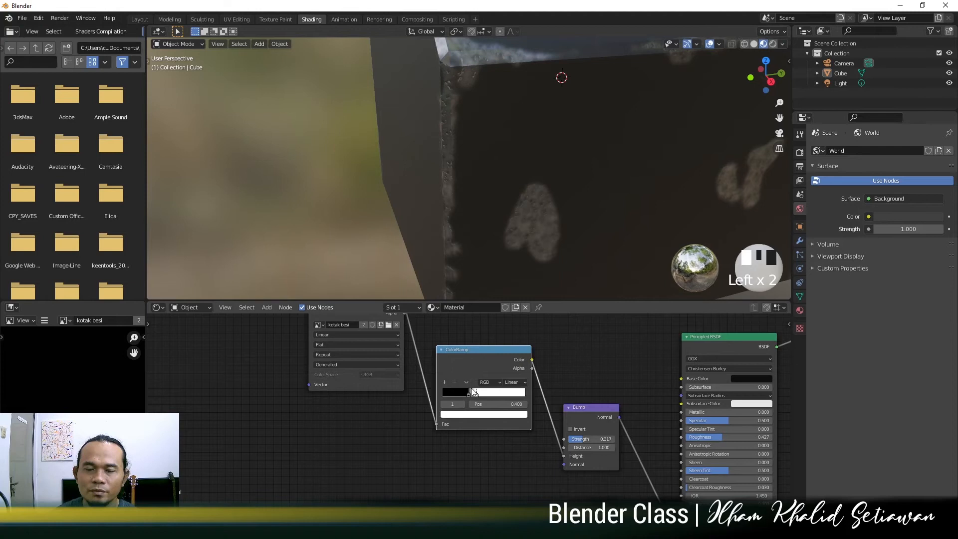
click(469, 394)
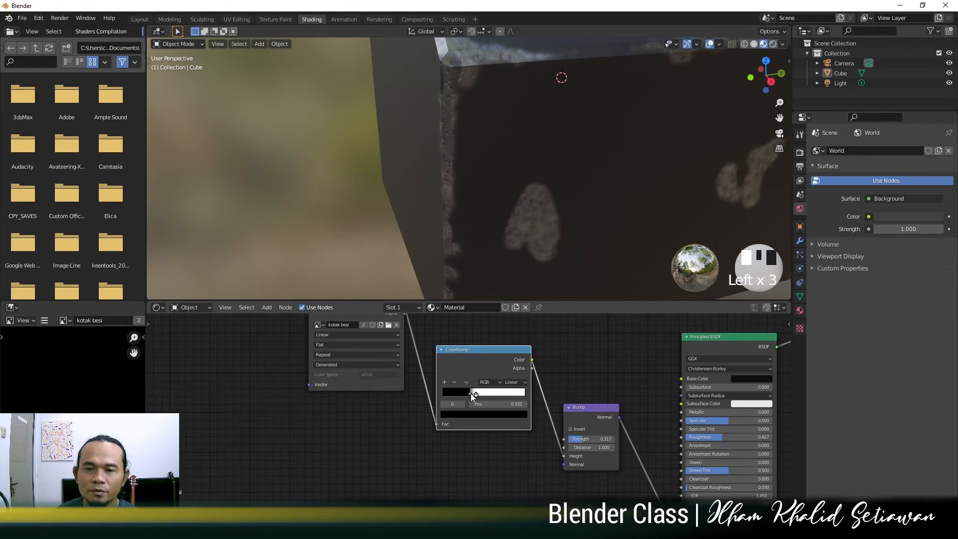
Step: Shift the ColorRamp transition to the middle, with the white stop at 0.523 and the black stop at 0.500
shift+middle_drag(529, 185, 543, 271)
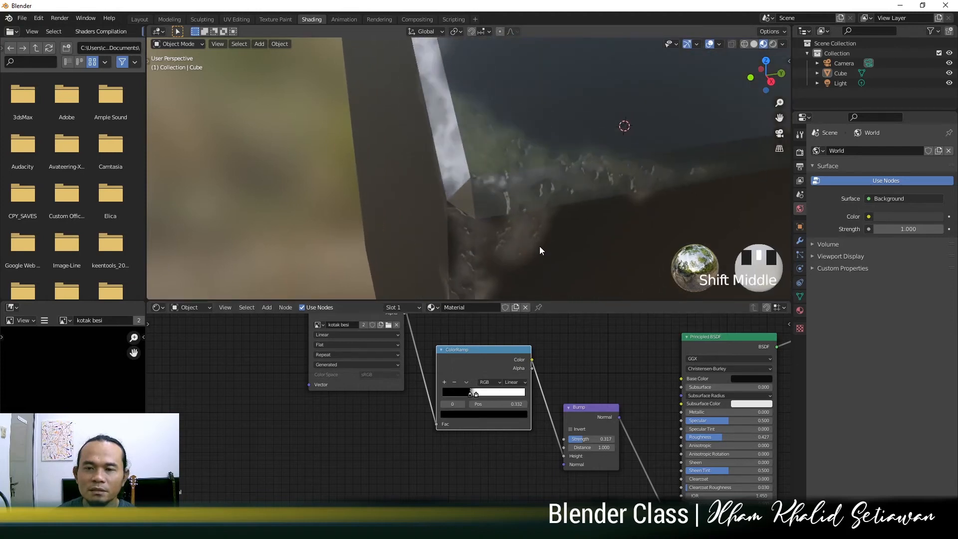
mouse_move(475, 394)
mouse_down()
mouse_move(487, 393)
mouse_move(459, 394)
mouse_move(507, 393)
mouse_move(445, 394)
mouse_move(483, 390)
mouse_move(484, 399)
mouse_up()
scroll(483, 399, up, 2)
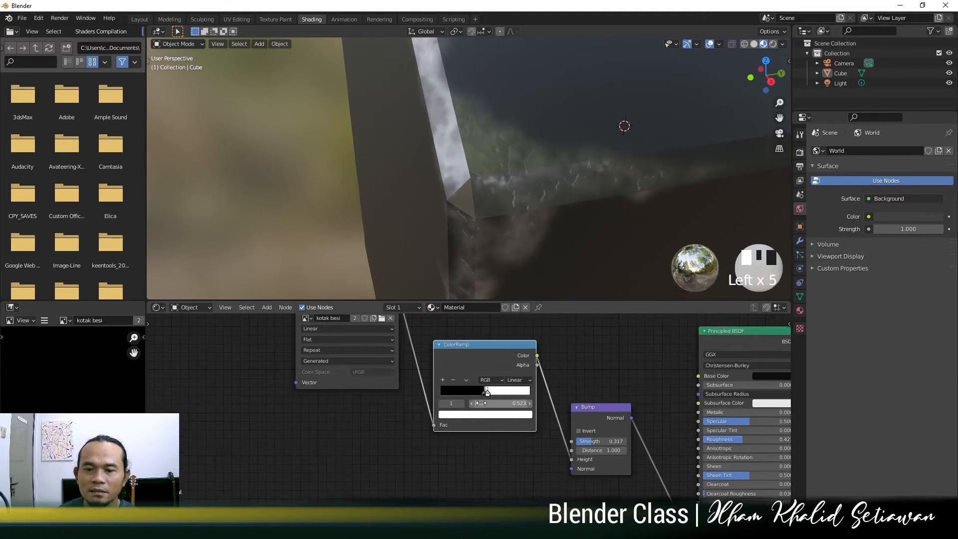
click(495, 386)
drag(497, 387, 494, 387)
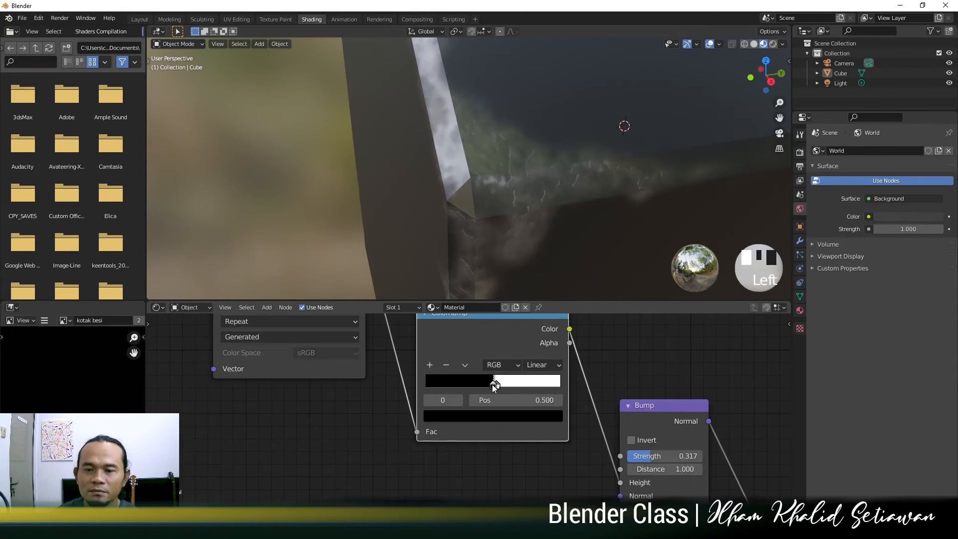
scroll(363, 422, down, 4)
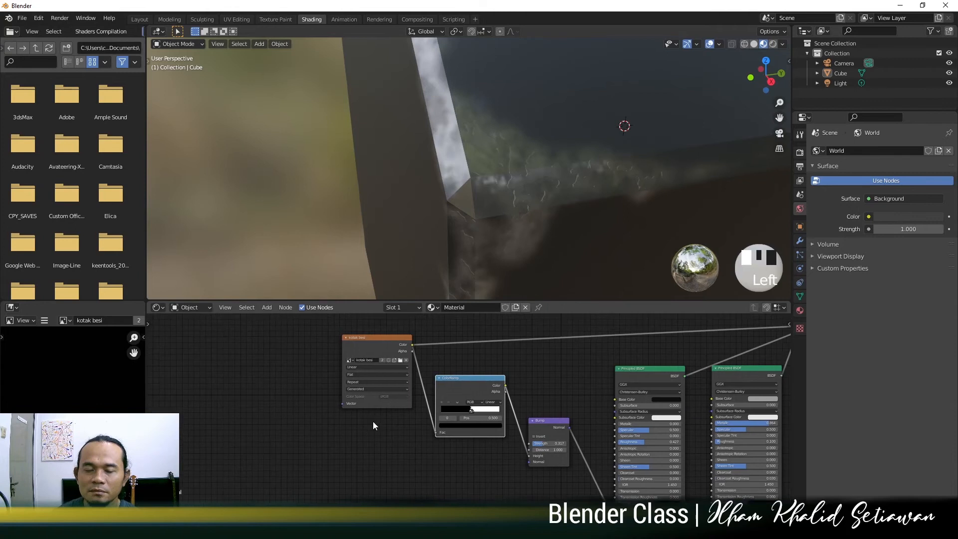
Step: Inspect the bump on the patch and edge up close, and move the ColorRamp's white stop past the black one to 0.473
middle_drag(535, 205, 570, 175)
scroll(531, 207, up, 5)
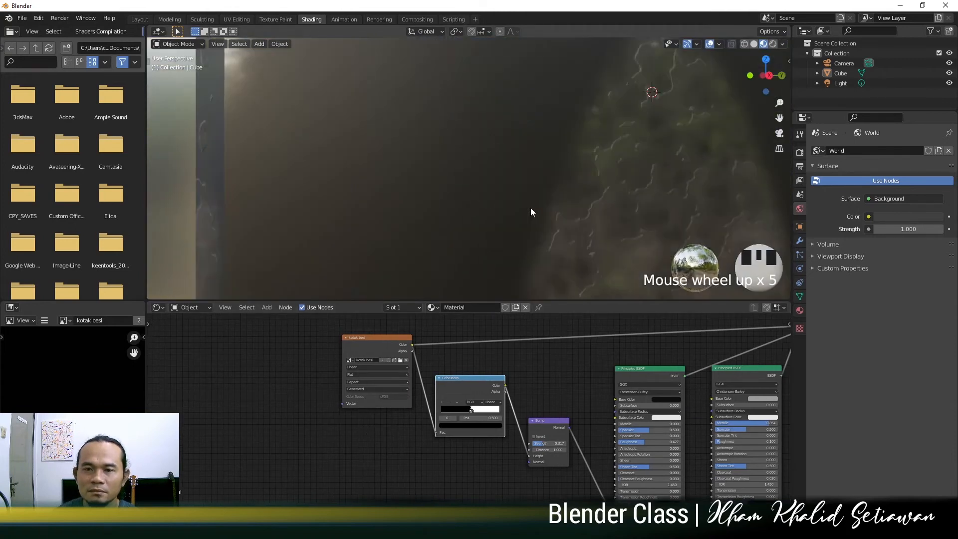
middle_drag(531, 208, 547, 205)
scroll(548, 205, down, 1)
scroll(549, 205, up, 2)
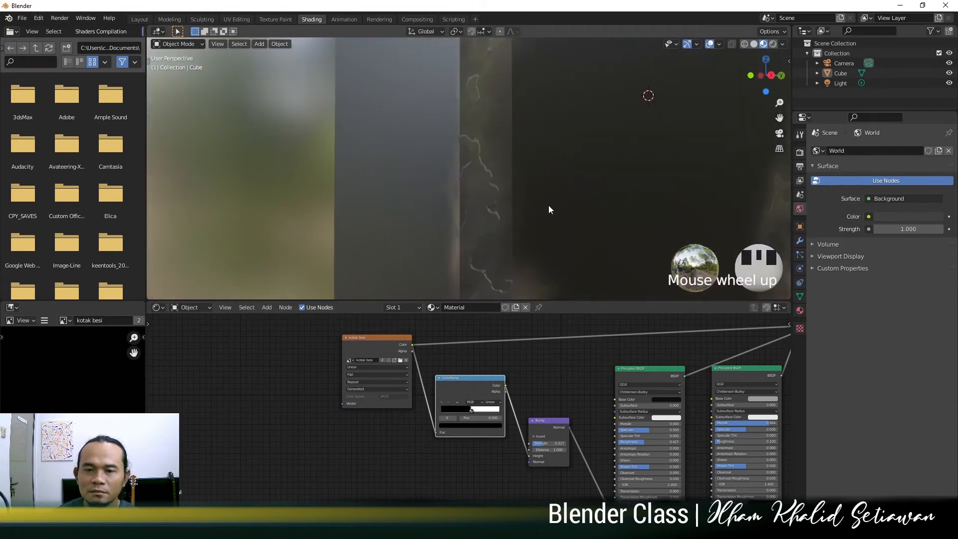
scroll(530, 432, up, 2)
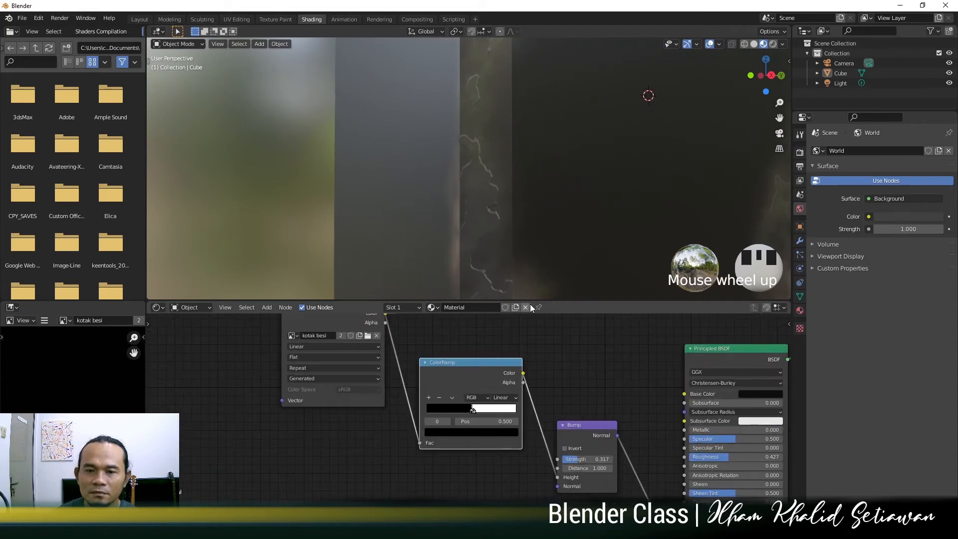
drag(472, 411, 468, 415)
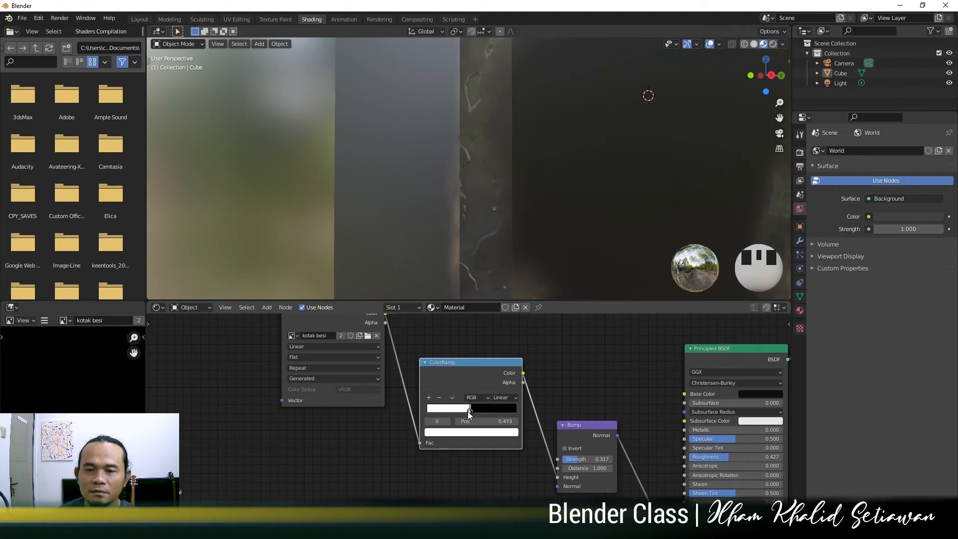
Step: Move the ColorRamp's black stop to 0.445, keeping white before it, while checking the painted patches
scroll(528, 224, down, 5)
middle_drag(529, 225, 599, 196)
scroll(508, 240, up, 4)
scroll(546, 190, up, 2)
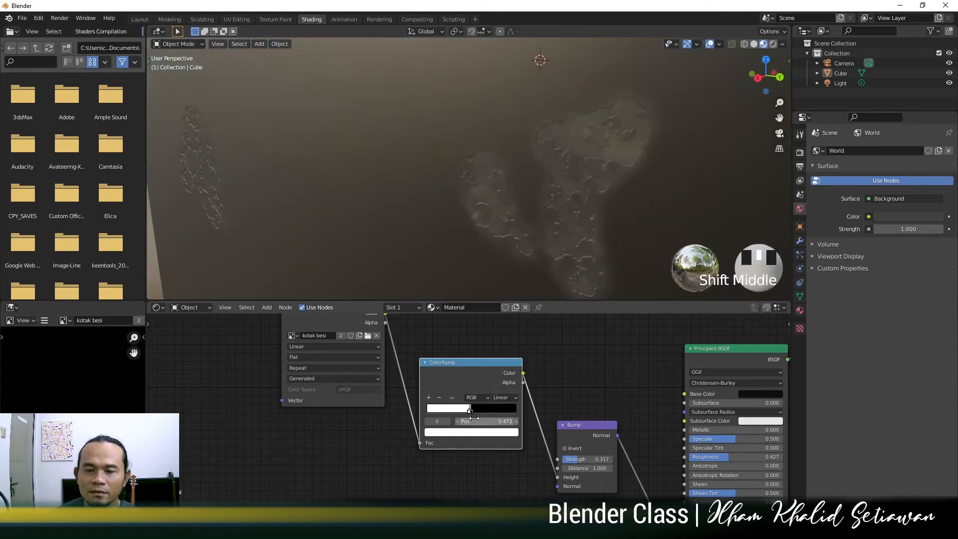
scroll(477, 412, up, 2)
mouse_move(476, 411)
mouse_down()
mouse_move(489, 409)
mouse_move(445, 411)
mouse_move(467, 412)
mouse_up()
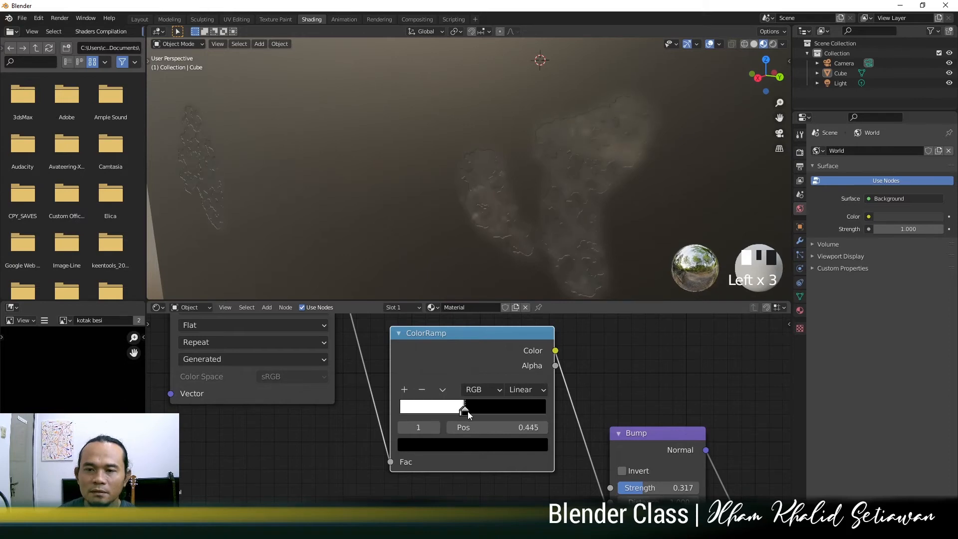
Step: Examine the bumped wear on the whole box from several angles, both up close and from a distance
scroll(528, 172, down, 6)
middle_drag(528, 172, 559, 234)
scroll(524, 175, up, 5)
scroll(515, 195, up, 1)
scroll(515, 196, down, 2)
scroll(649, 173, up, 4)
scroll(594, 175, down, 3)
scroll(503, 218, down, 3)
scroll(504, 218, up, 5)
shift+middle_drag(504, 218, 564, 218)
scroll(504, 229, down, 3)
scroll(501, 222, up, 3)
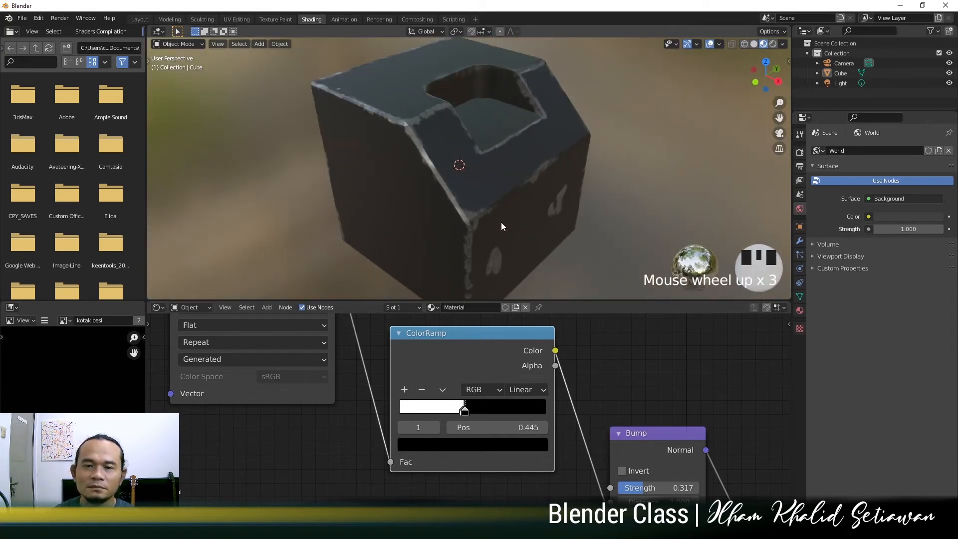
shift+middle_drag(505, 219, 442, 227)
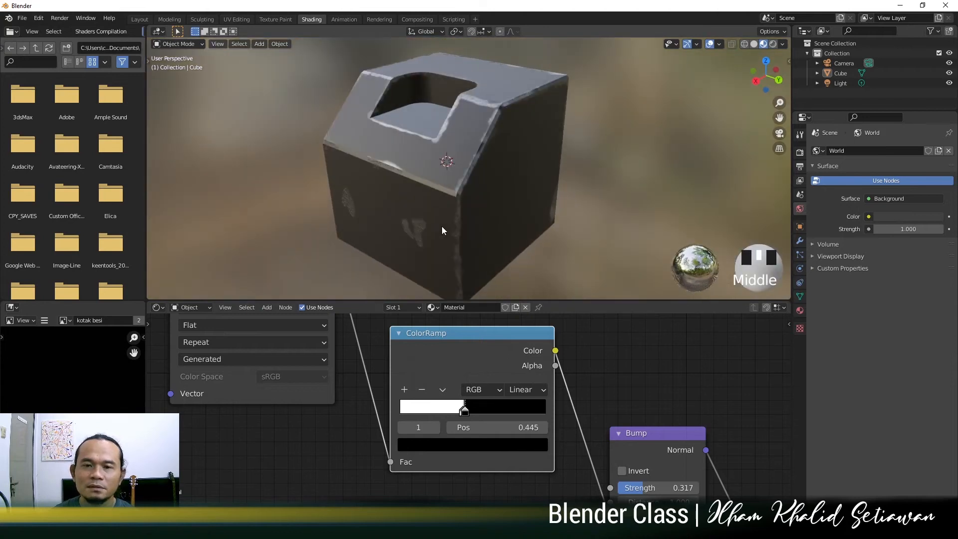
Step: Reposition the kotak besi image texture node slightly lower beside the ColorRamp node
scroll(326, 426, down, 9)
middle_drag(361, 424, 439, 460)
scroll(421, 436, up, 5)
scroll(439, 460, up, 3)
drag(413, 325, 413, 354)
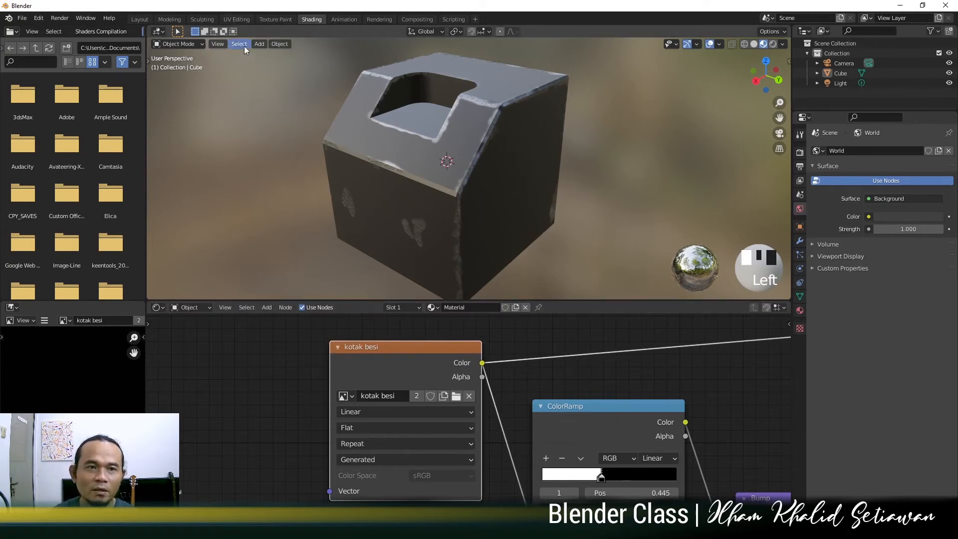
Step: Save the painted mask image as kotak besi.png in the D:\TUTORIAL CLASS\TEXTURE folder
click(238, 19)
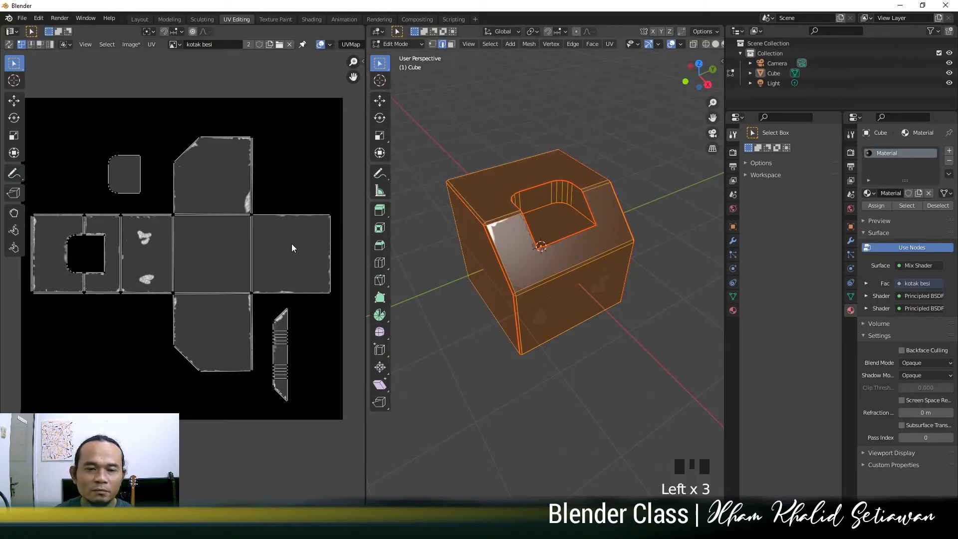
click(130, 45)
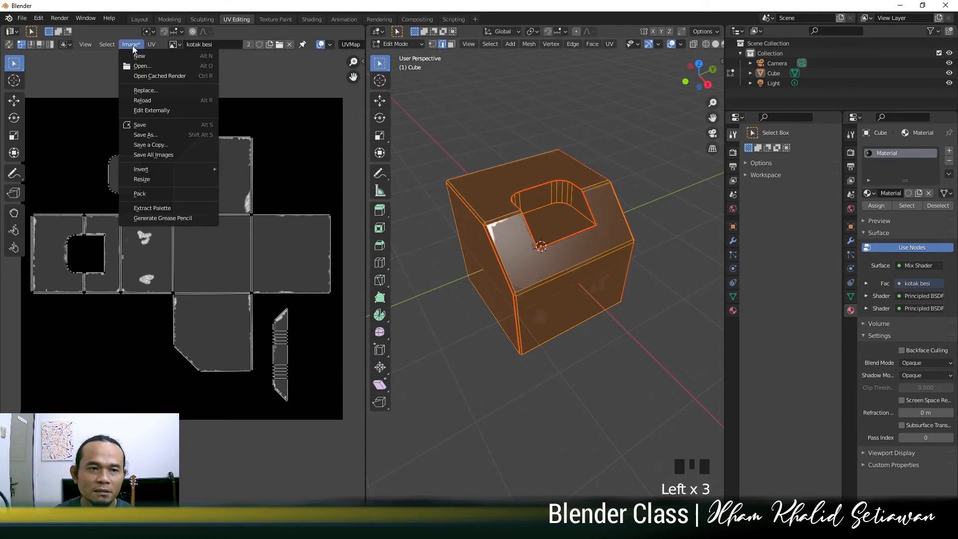
click(146, 125)
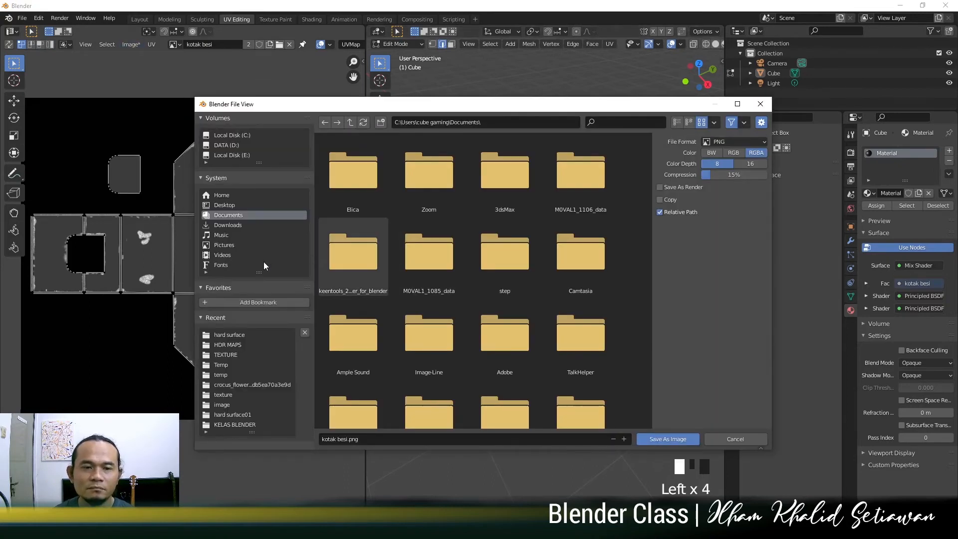
click(245, 144)
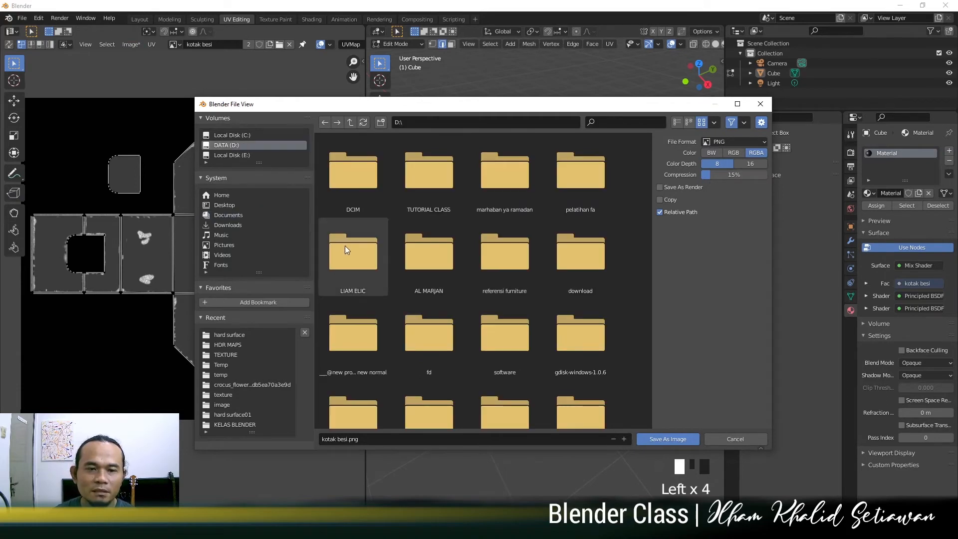
double_click(424, 172)
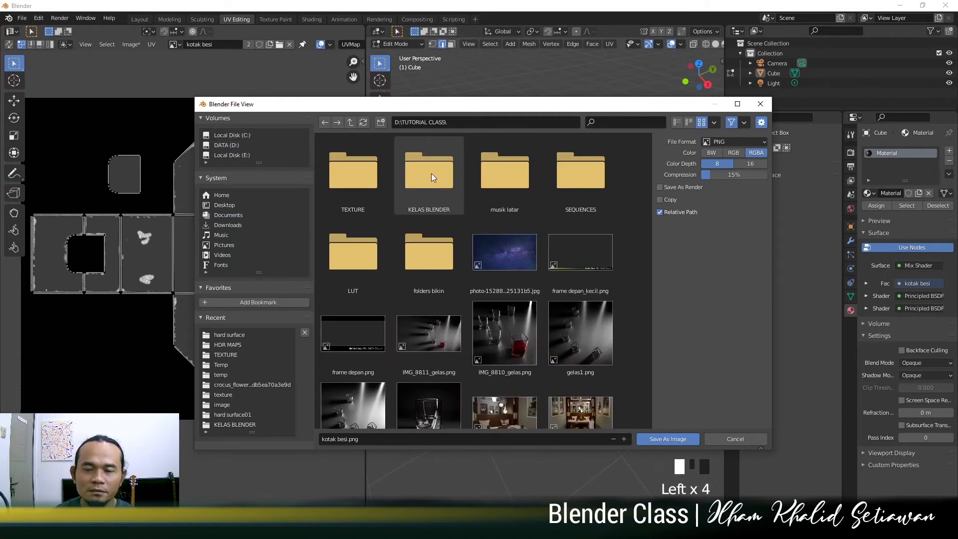
double_click(364, 171)
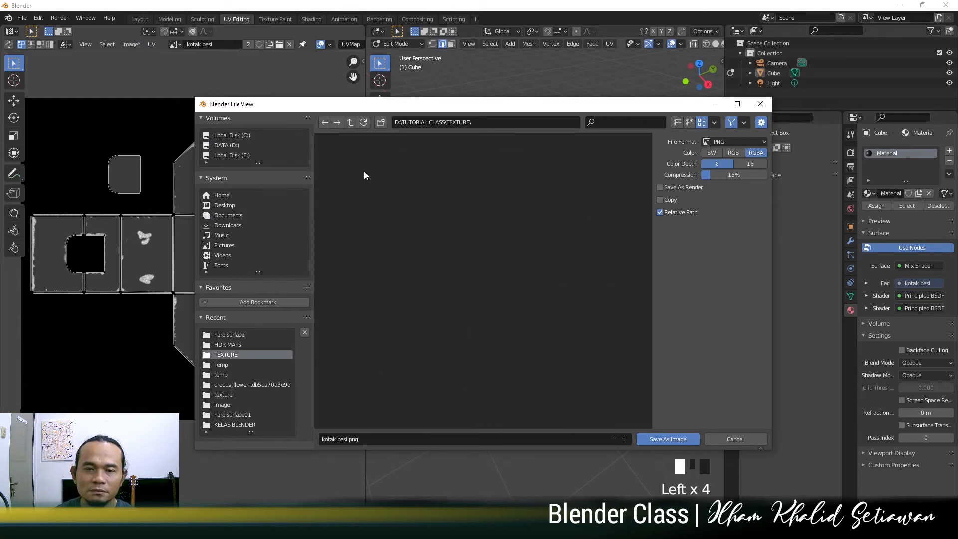
click(464, 439)
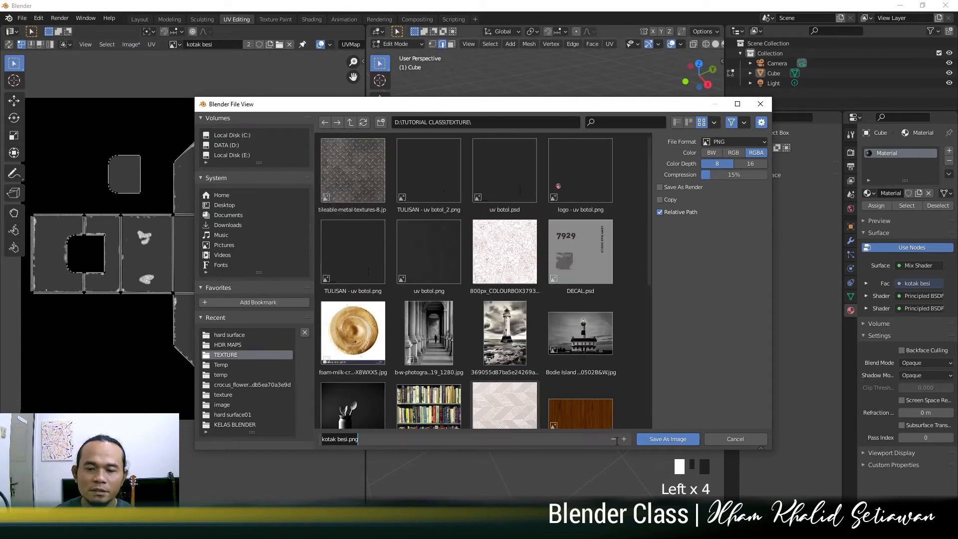
click(674, 439)
click(674, 439)
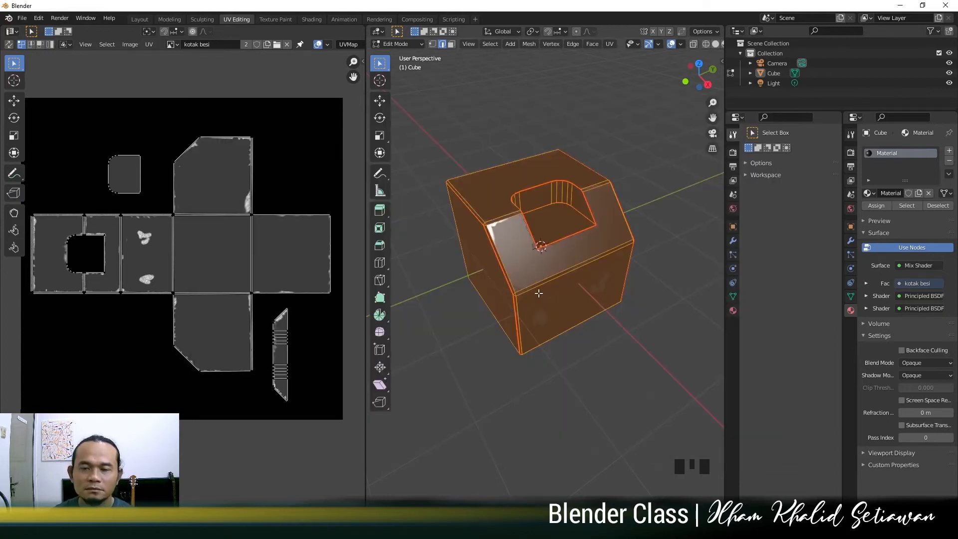
Step: Return the box to Object Mode and select it
key(Tab)
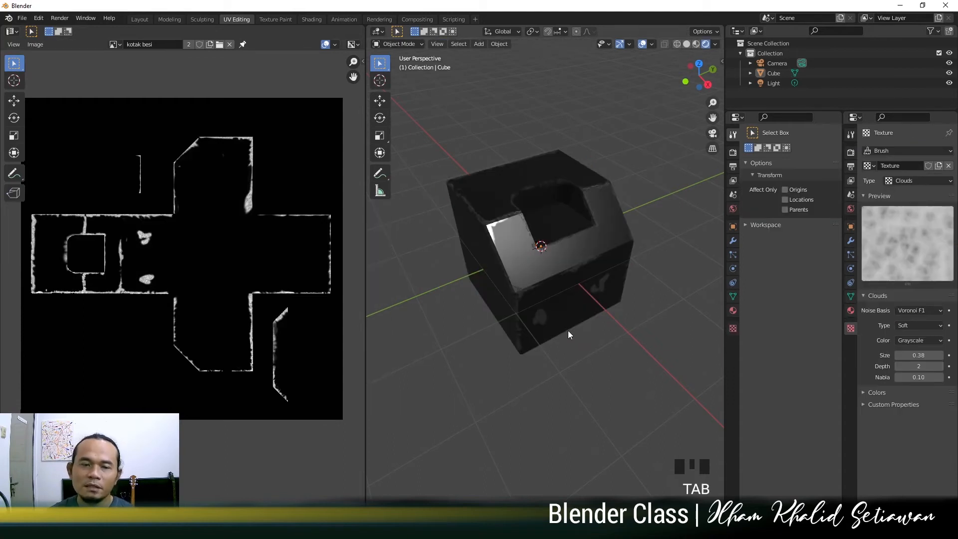
scroll(504, 272, up, 2)
scroll(505, 271, down, 3)
scroll(526, 286, up, 2)
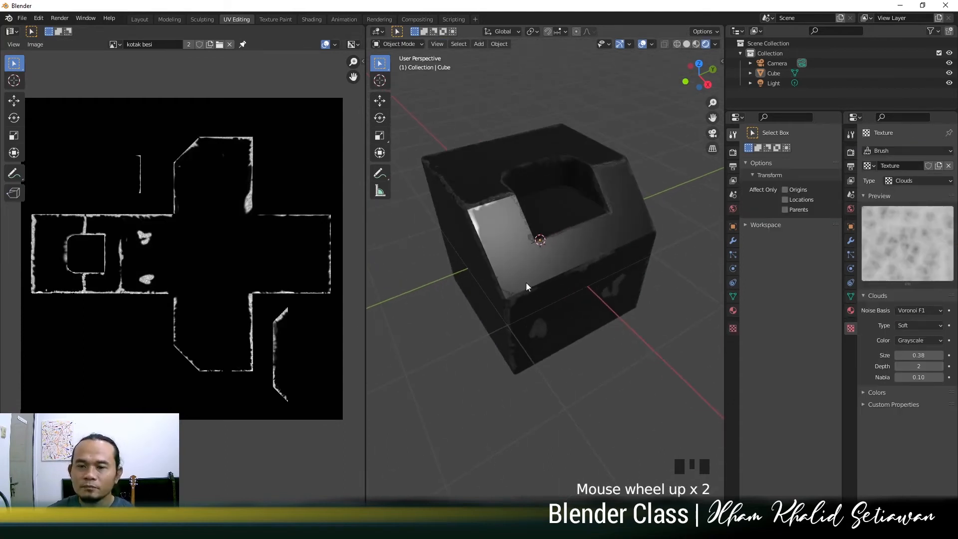
click(527, 286)
Step: Shift the image texture node away from the ColorRamp and load the saved kotak besi.png into it
click(311, 18)
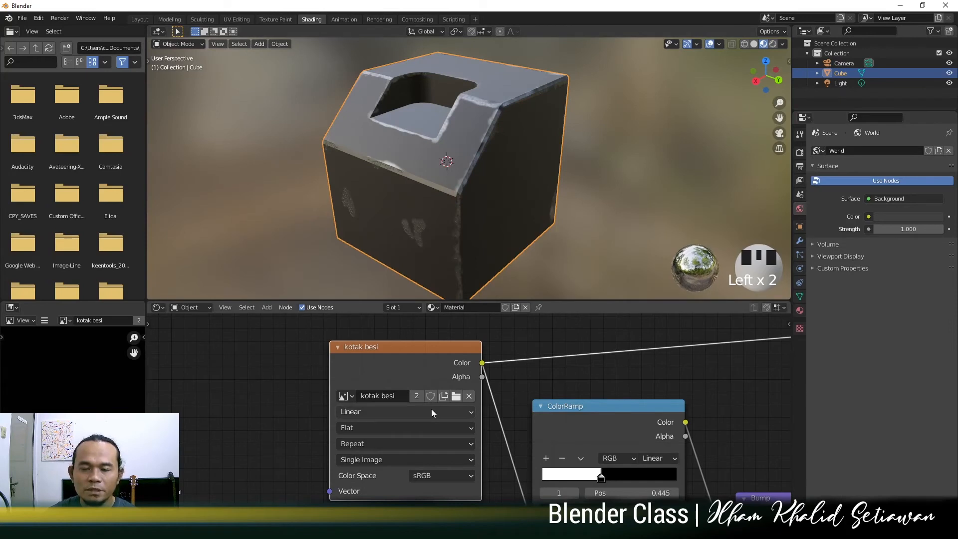
middle_drag(433, 413, 444, 412)
drag(440, 347, 412, 346)
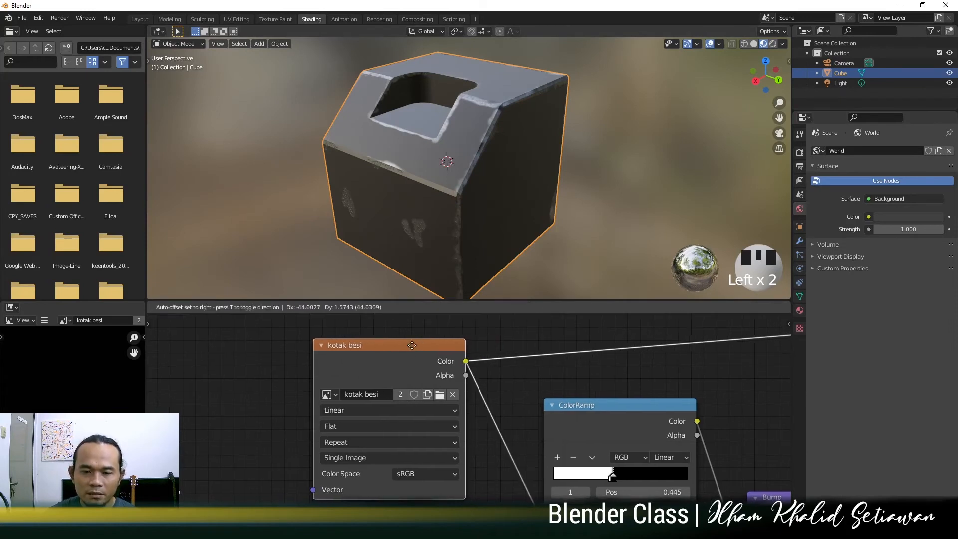
click(439, 394)
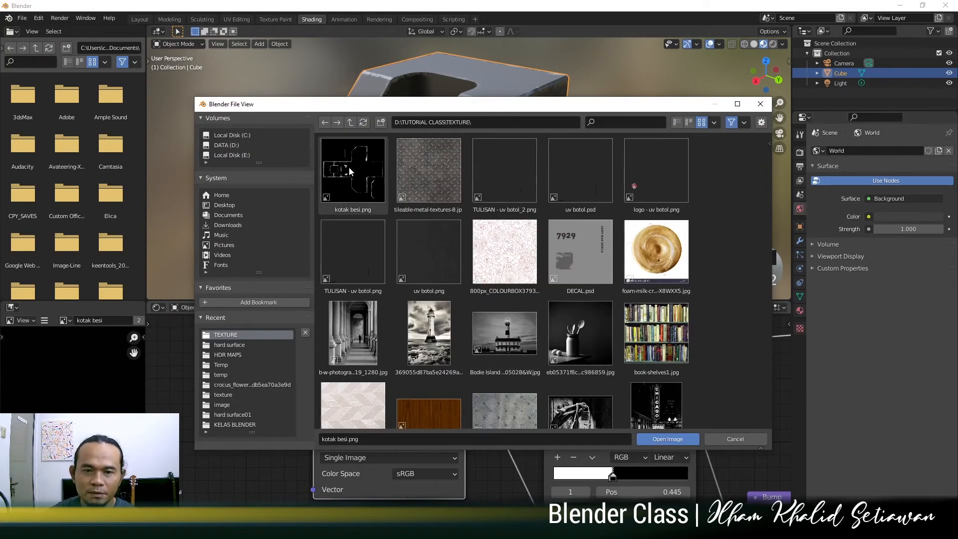
click(685, 439)
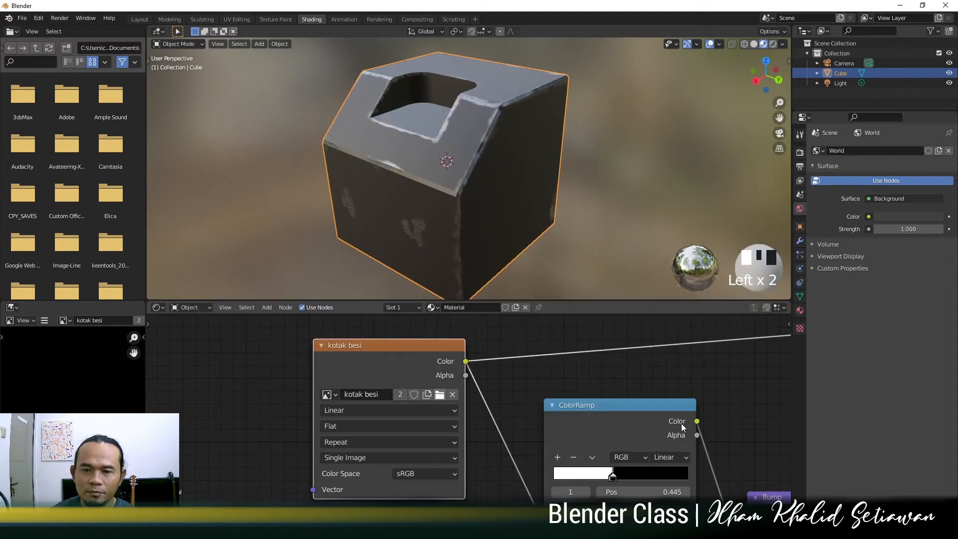
Step: Check the box's worn slanted edge, and move the kotak besi texture node further up and away from the ColorRamp
click(578, 214)
middle_drag(591, 204, 494, 239)
scroll(507, 184, up, 7)
scroll(511, 152, down, 3)
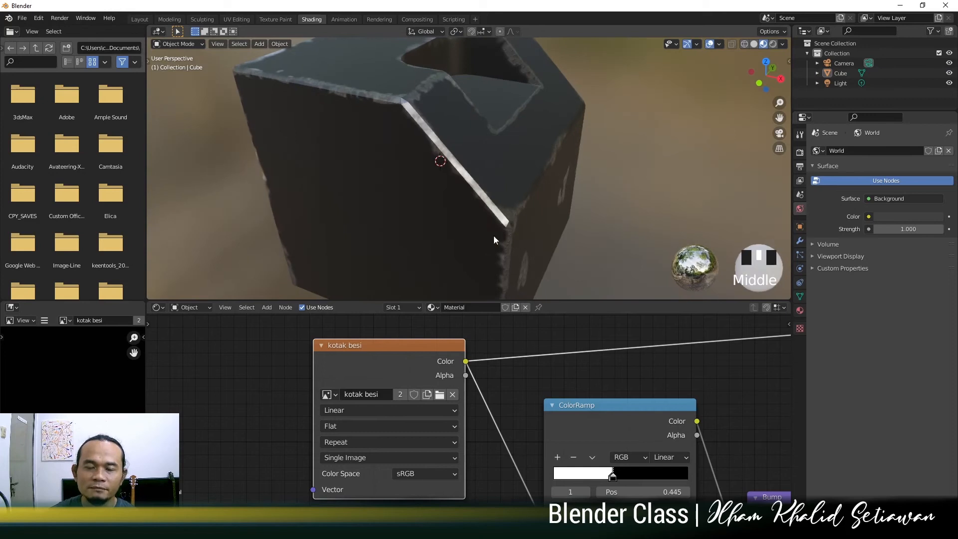
scroll(471, 392, down, 5)
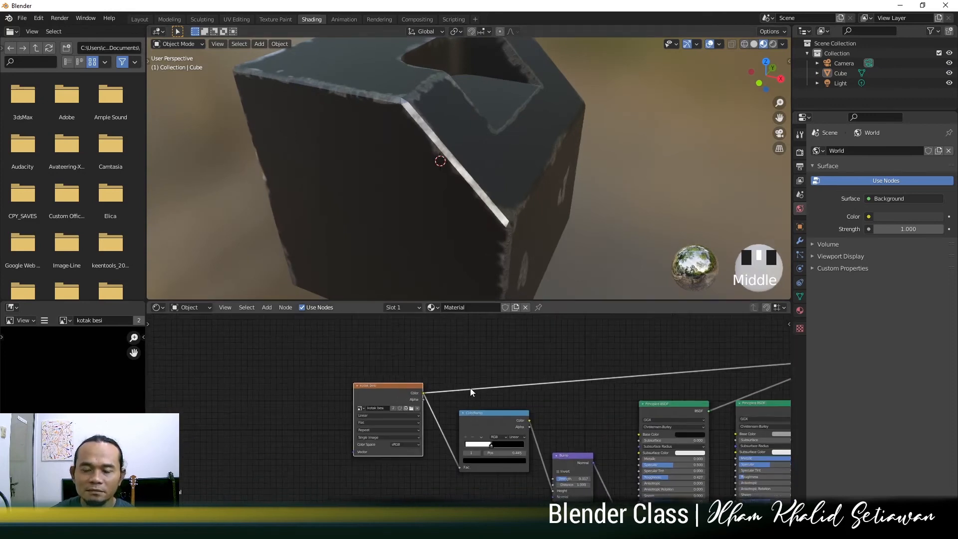
middle_drag(470, 392, 432, 373)
drag(368, 375, 306, 339)
Step: Examine the worn edges and painted patches around the box from several angles and distances
middle_drag(479, 160, 508, 219)
scroll(486, 163, up, 2)
scroll(458, 154, down, 2)
scroll(458, 151, down, 3)
scroll(494, 172, up, 3)
shift+middle_drag(509, 239, 399, 158)
scroll(538, 145, down, 3)
scroll(513, 163, down, 3)
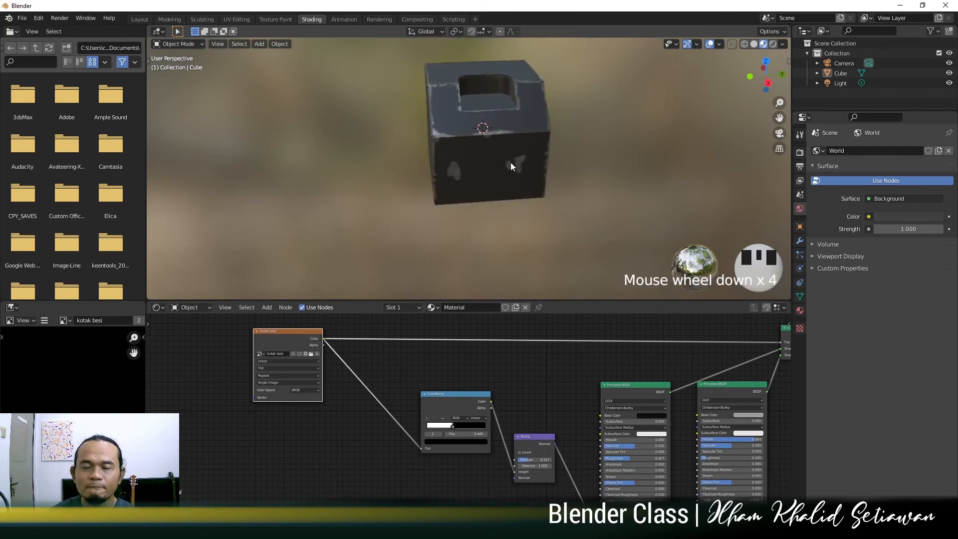
middle_drag(513, 162, 563, 139)
scroll(551, 203, up, 3)
middle_drag(535, 204, 483, 153)
scroll(533, 202, up, 3)
scroll(533, 201, down, 3)
scroll(513, 181, up, 2)
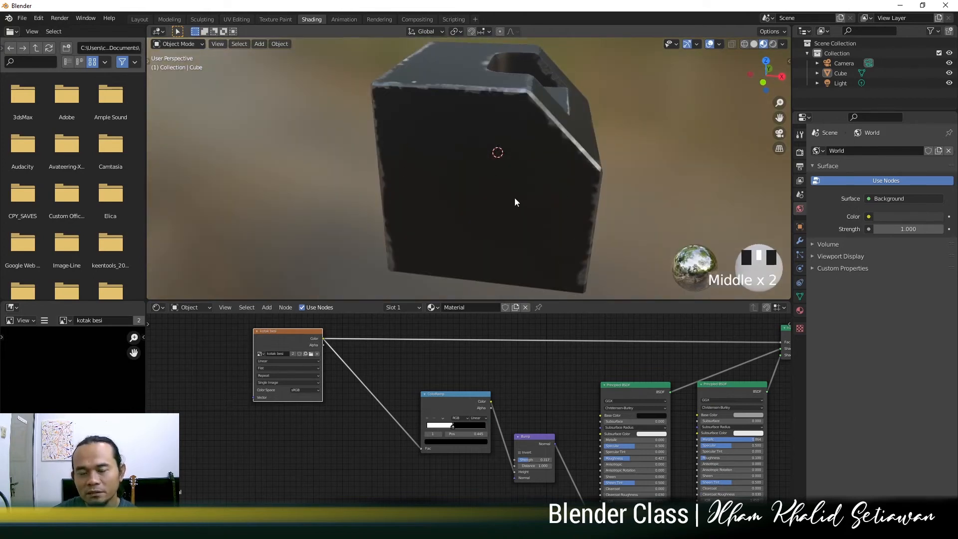
Step: Space out the ColorRamp, Bump and two Principled BSDF nodes so the connections between them are easy to follow
drag(473, 402, 462, 388)
middle_drag(502, 412, 518, 394)
scroll(506, 366, down, 2)
drag(627, 372, 600, 350)
drag(549, 407, 546, 390)
drag(496, 373, 432, 377)
drag(543, 389, 494, 407)
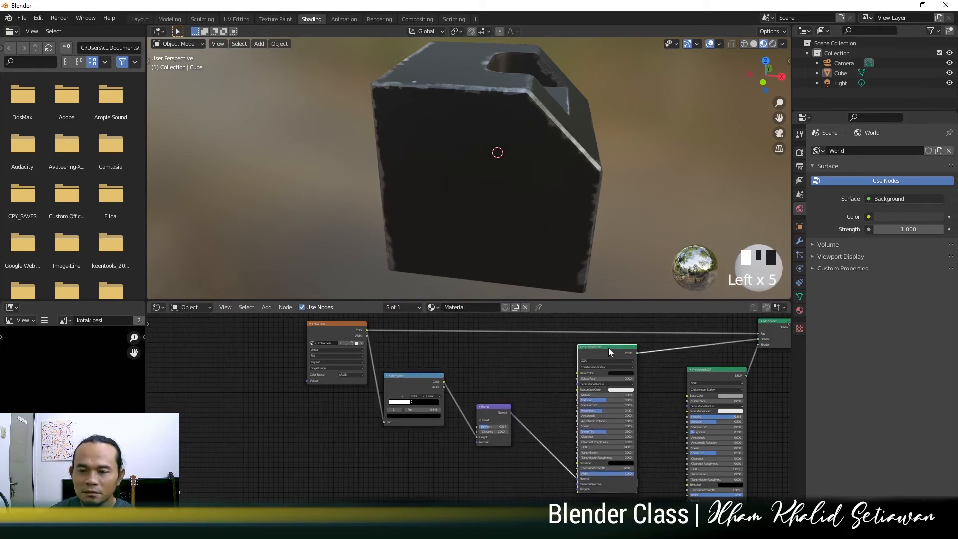
drag(609, 348, 604, 345)
drag(500, 405, 507, 405)
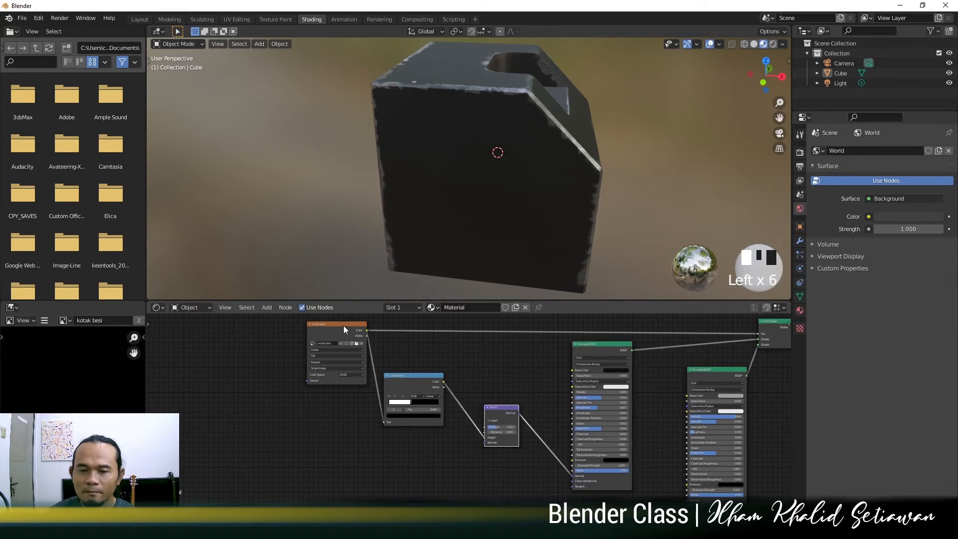
Step: Create a new blank 4096 x 4096 px image named cat warna box in the UV editor
middle_drag(563, 173, 456, 202)
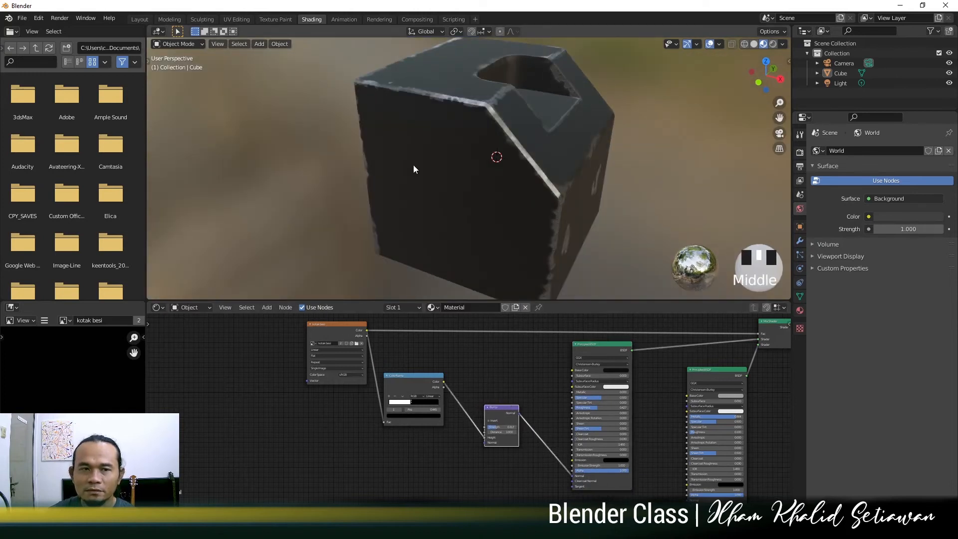
click(235, 19)
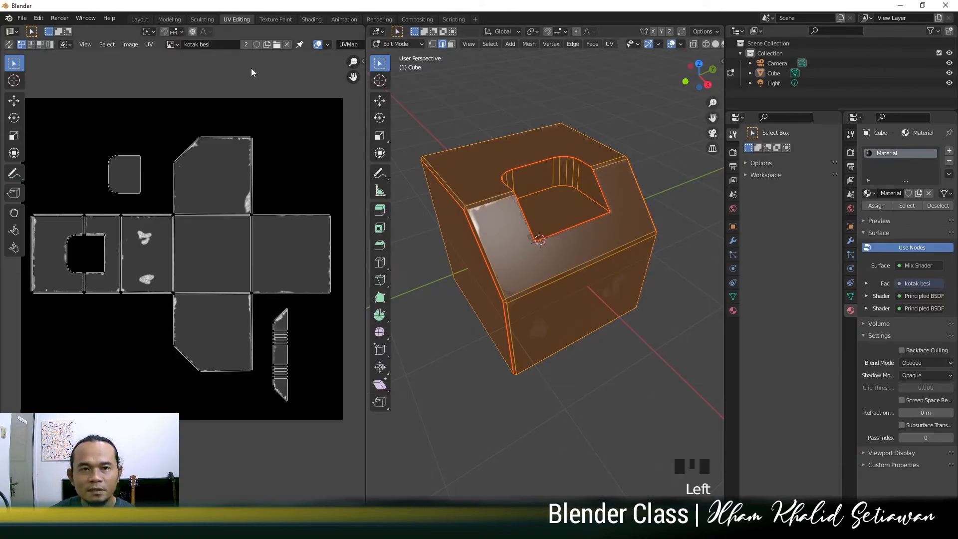
click(133, 44)
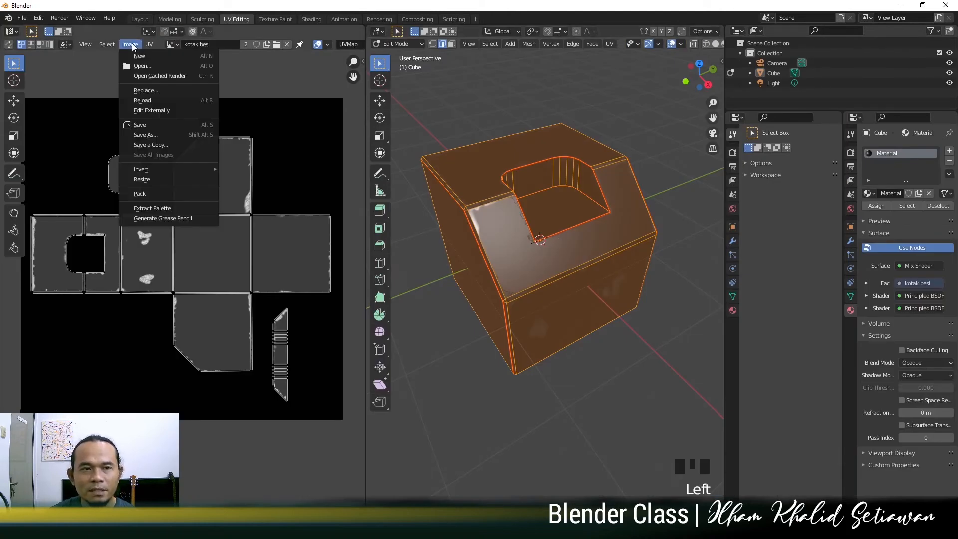
click(138, 56)
click(155, 72)
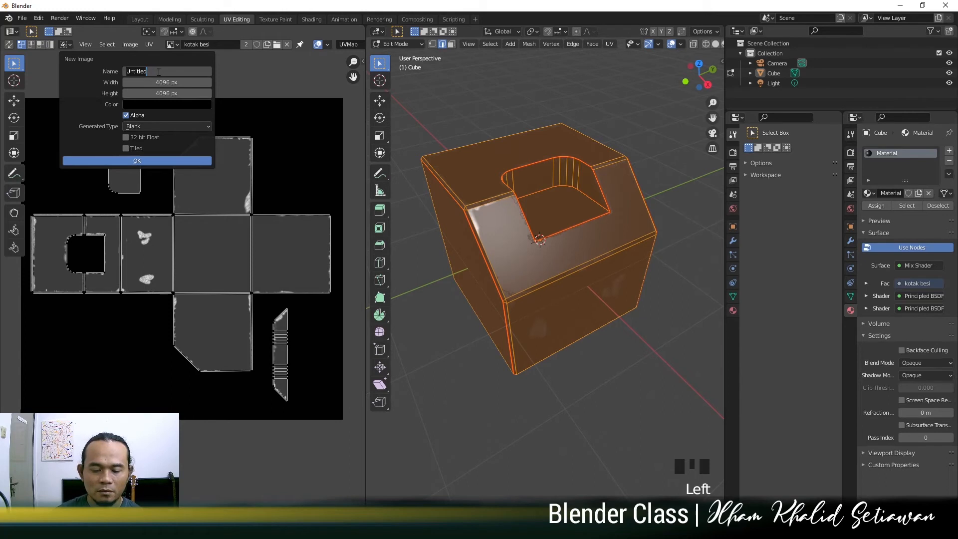
text(box)
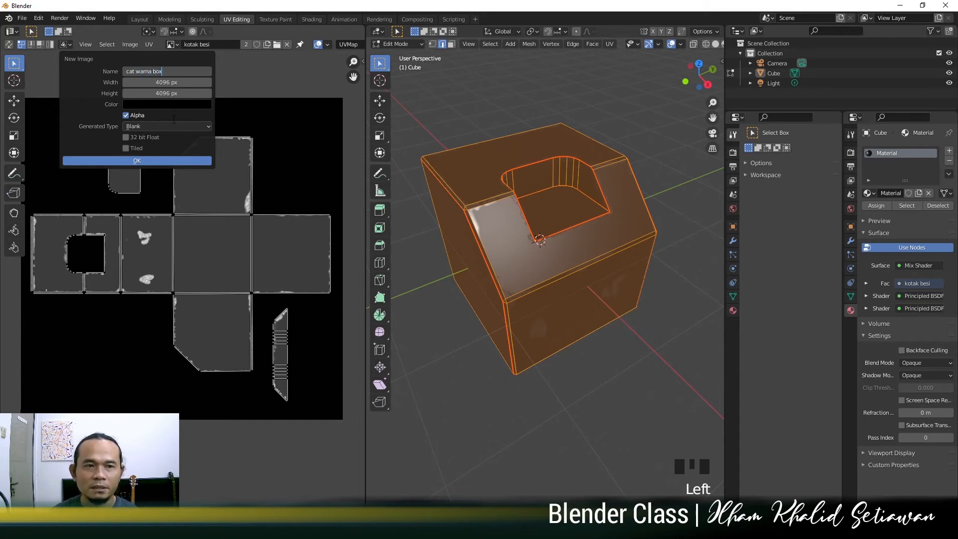
click(162, 162)
click(163, 162)
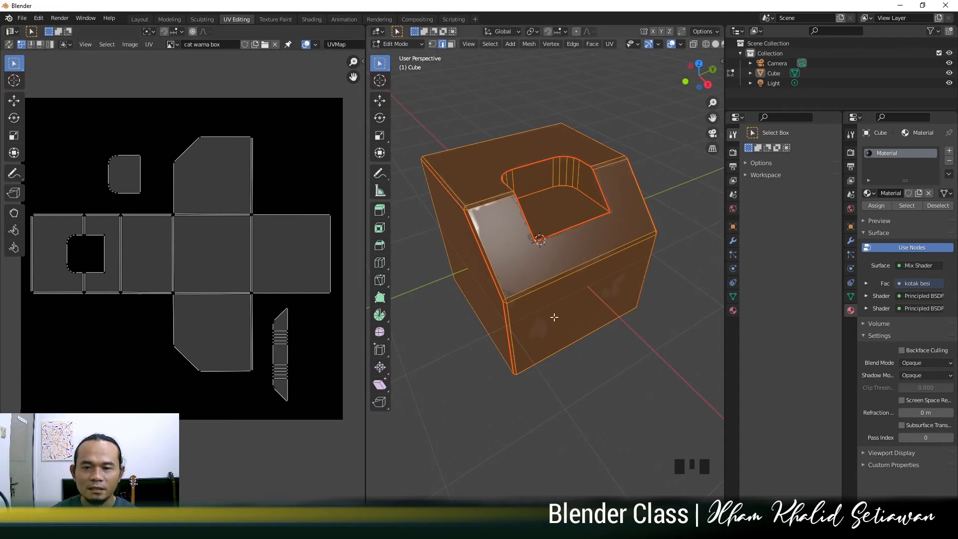
Step: Compare the box in Edit and Object Mode against the new blank image, leaving it selected in Object Mode
middle_drag(554, 317, 589, 291)
click(599, 280)
key(Tab)
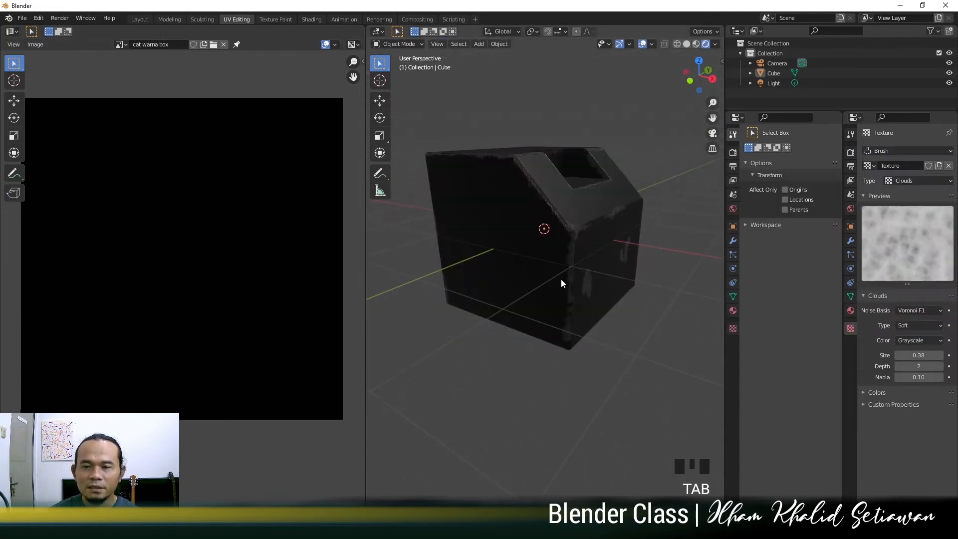
click(619, 309)
click(575, 276)
key(Tab)
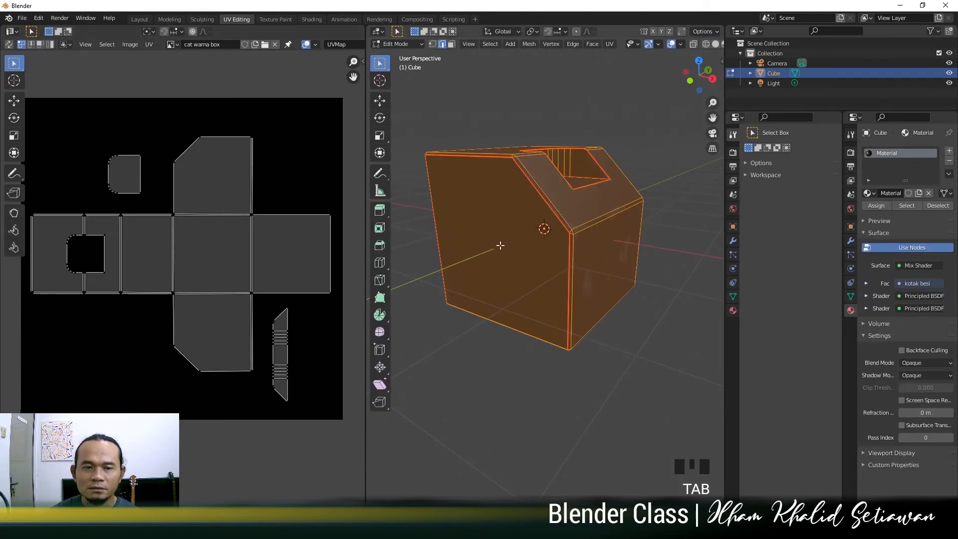
key(Tab)
key(Tab)
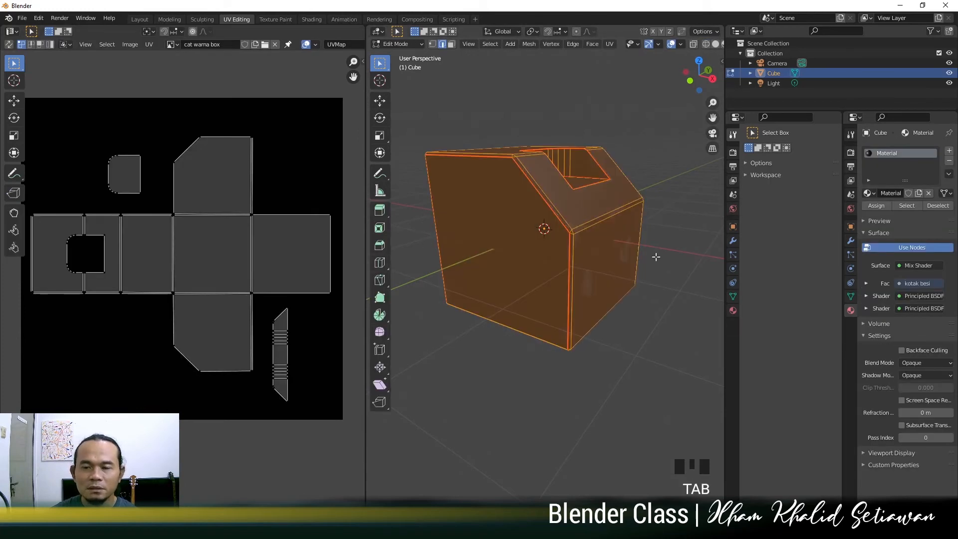
key(Tab)
click(607, 253)
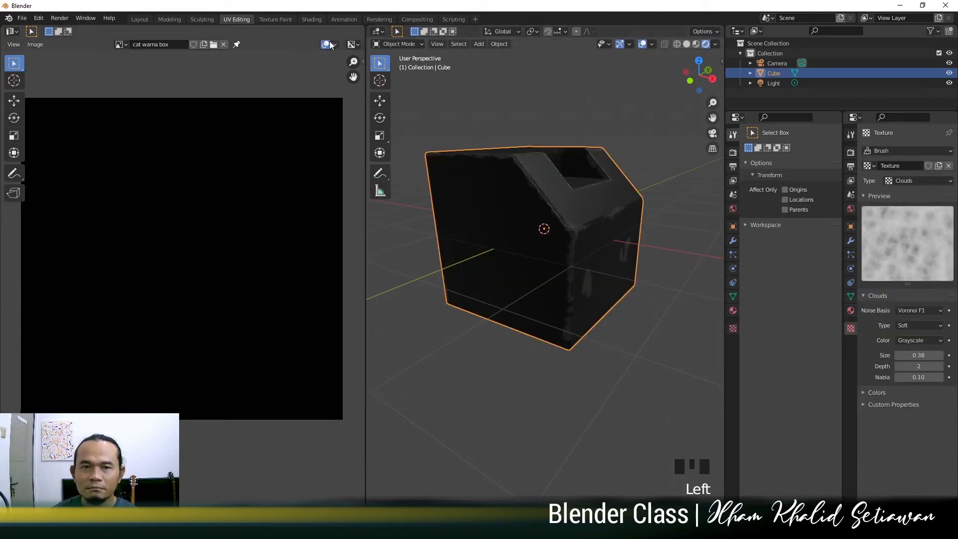
Step: Review the material's whole node tree and inspect the worn edges of the box up close
click(308, 20)
middle_drag(536, 371, 371, 394)
scroll(479, 395, down, 2)
middle_drag(489, 397, 484, 397)
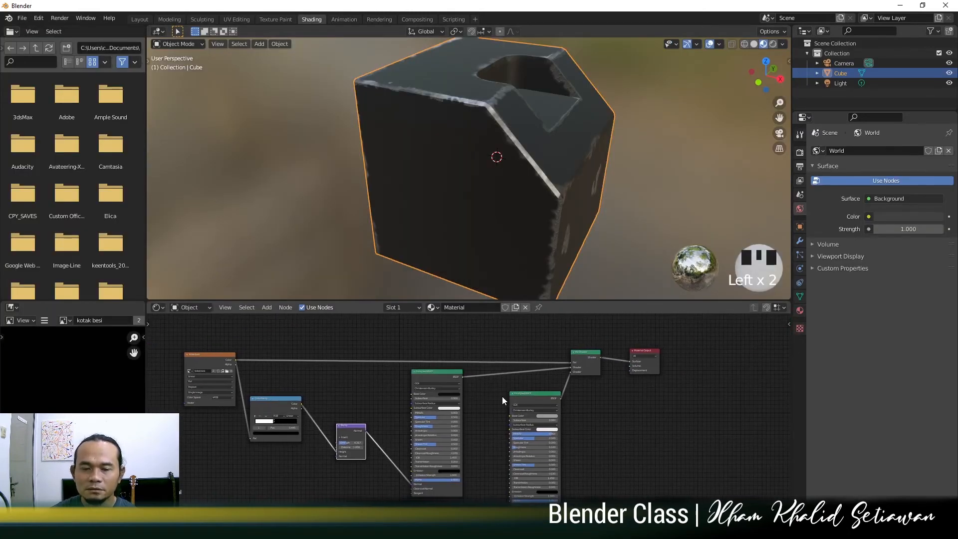
middle_drag(359, 407, 338, 412)
scroll(198, 380, up, 2)
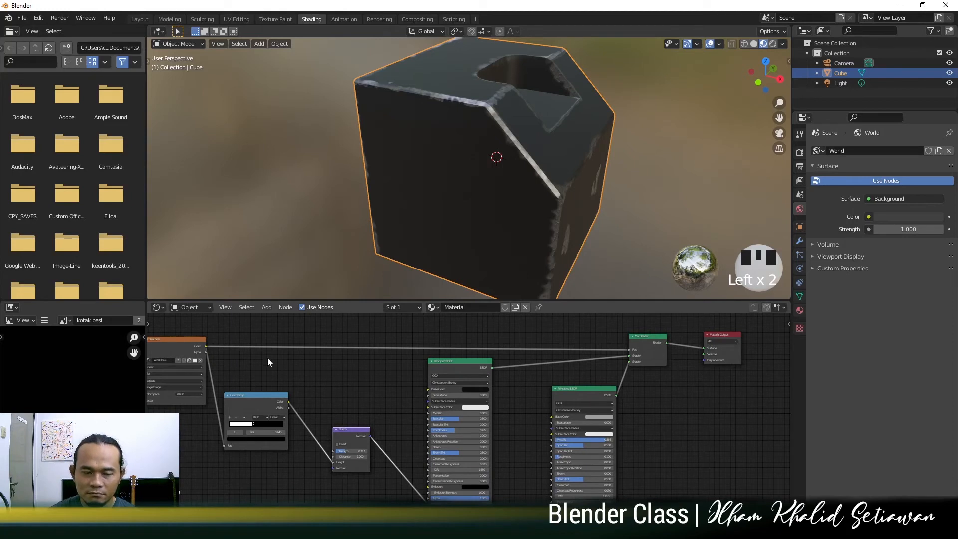
middle_drag(550, 179, 532, 170)
scroll(519, 195, up, 3)
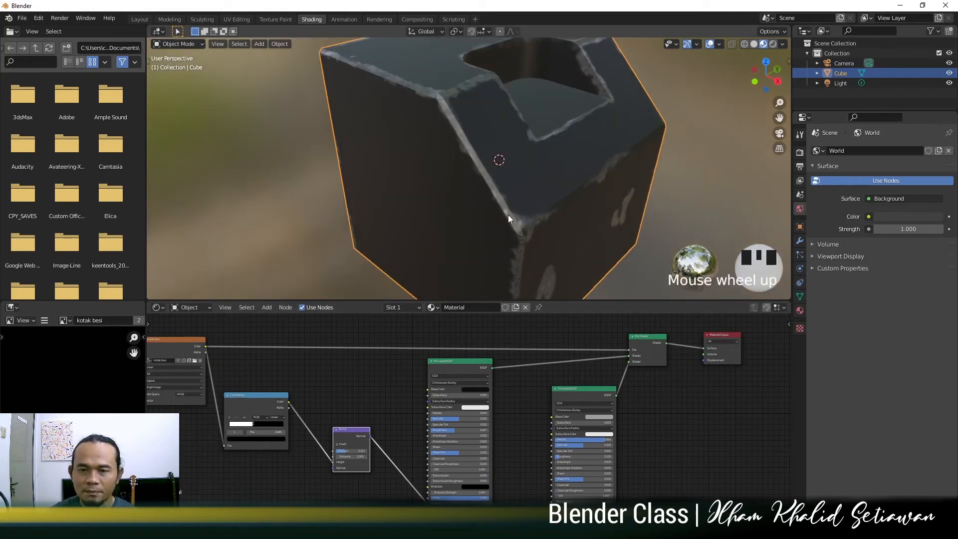
shift+middle_drag(508, 215, 514, 234)
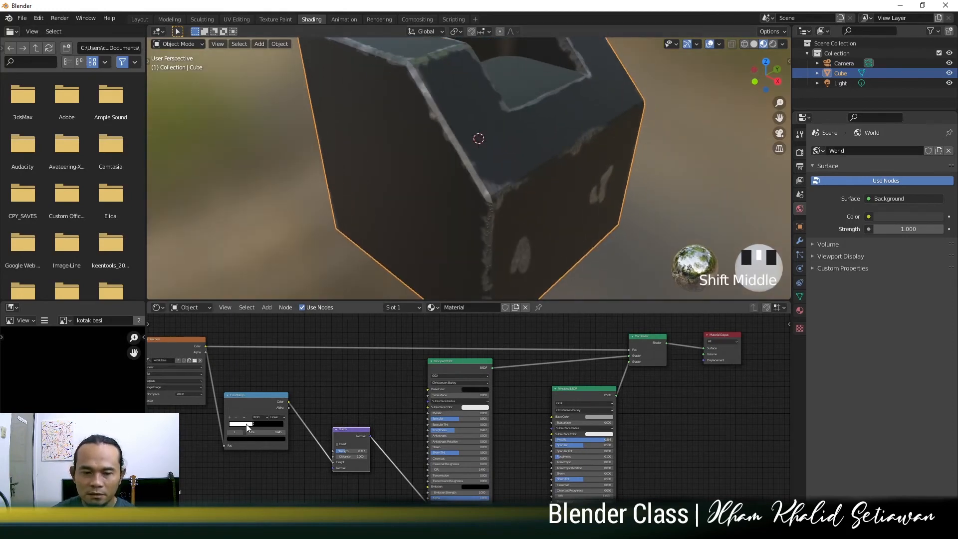
Step: Add an Image Texture node below the ColorRamp and assign it the cat warna box image
shift+middle_drag(246, 424, 332, 433)
scroll(402, 428, up, 2)
shift+middle_drag(394, 370, 425, 374)
click(258, 360)
scroll(398, 401, down, 3)
middle_drag(429, 453, 426, 439)
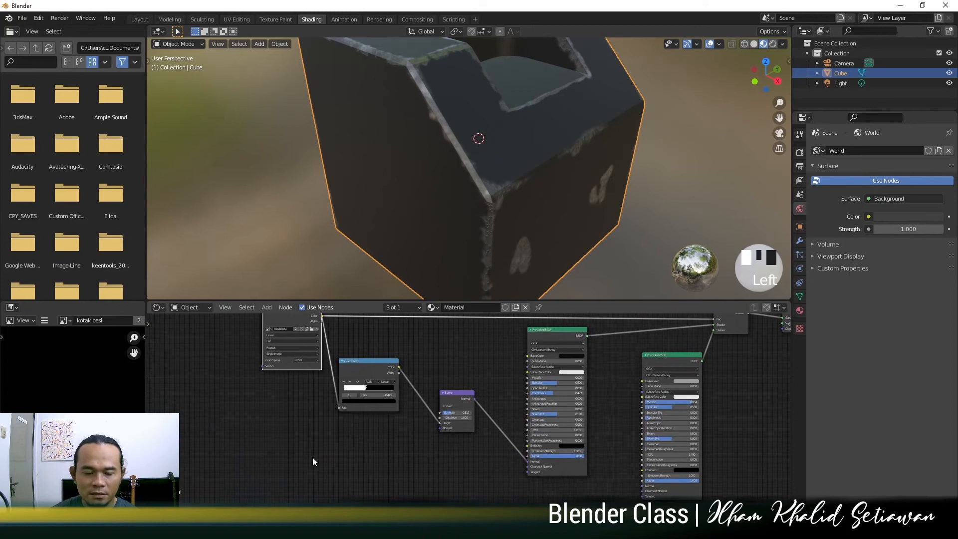
key(shift+a)
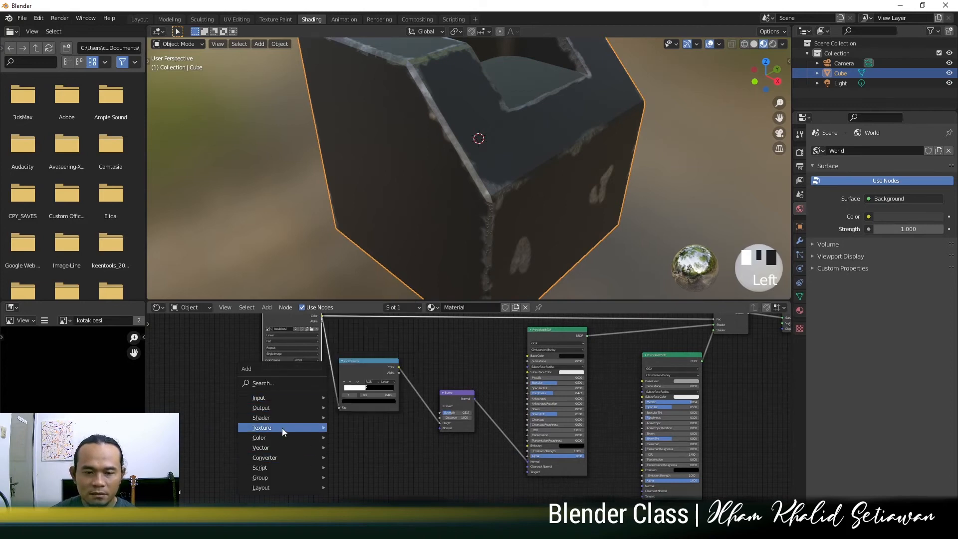
mouse_move(282, 427)
click(372, 344)
click(366, 390)
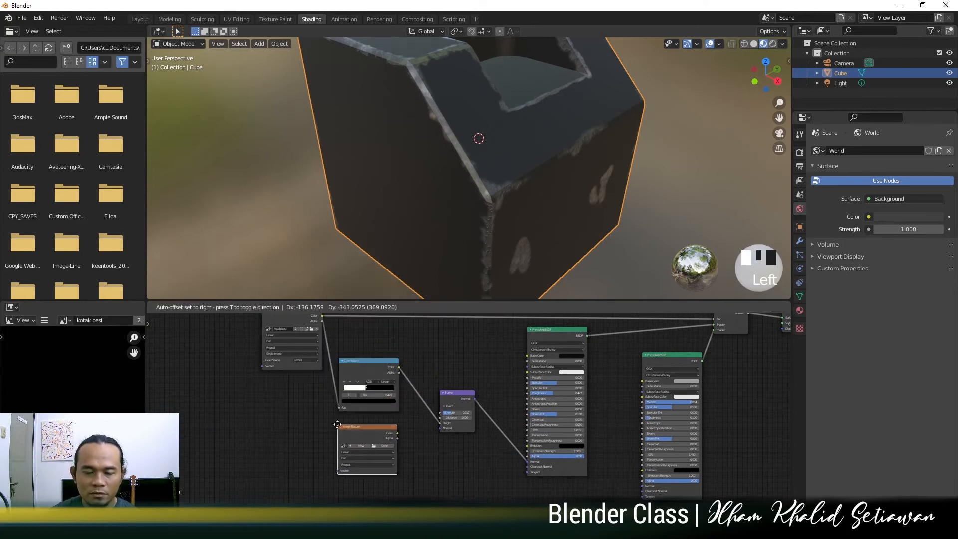
scroll(357, 454, up, 3)
click(296, 458)
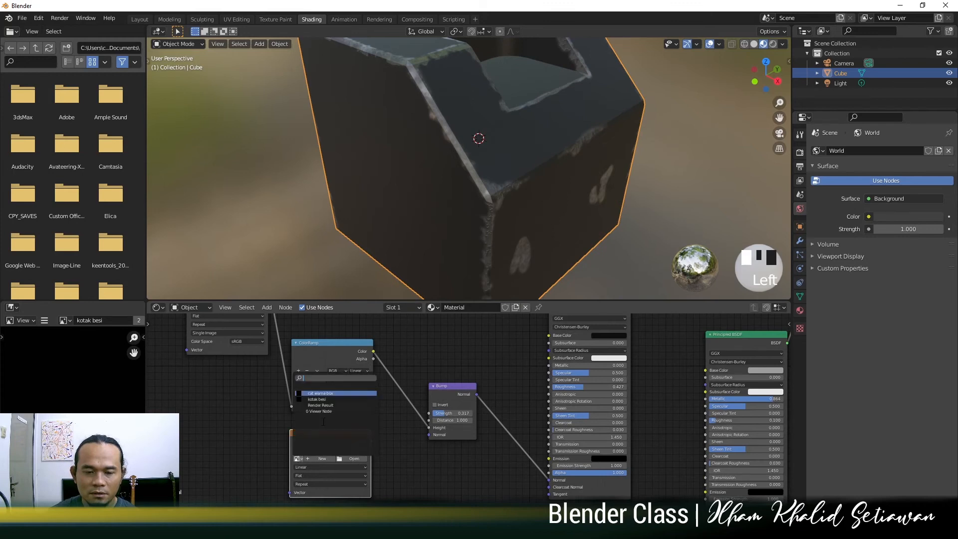
click(324, 394)
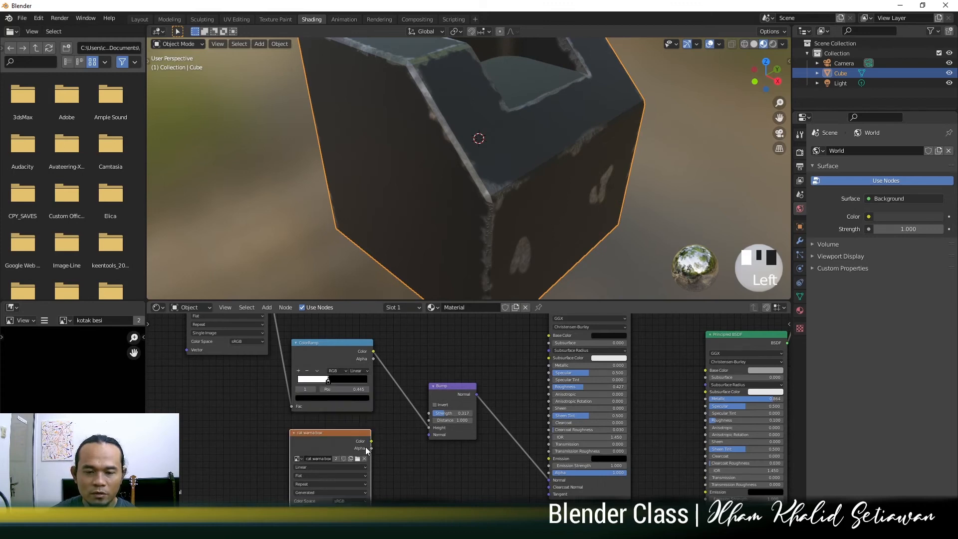
Step: Connect the cat warna box texture's Color output to the first Principled BSDF's Base Color and check the box
drag(372, 442, 548, 336)
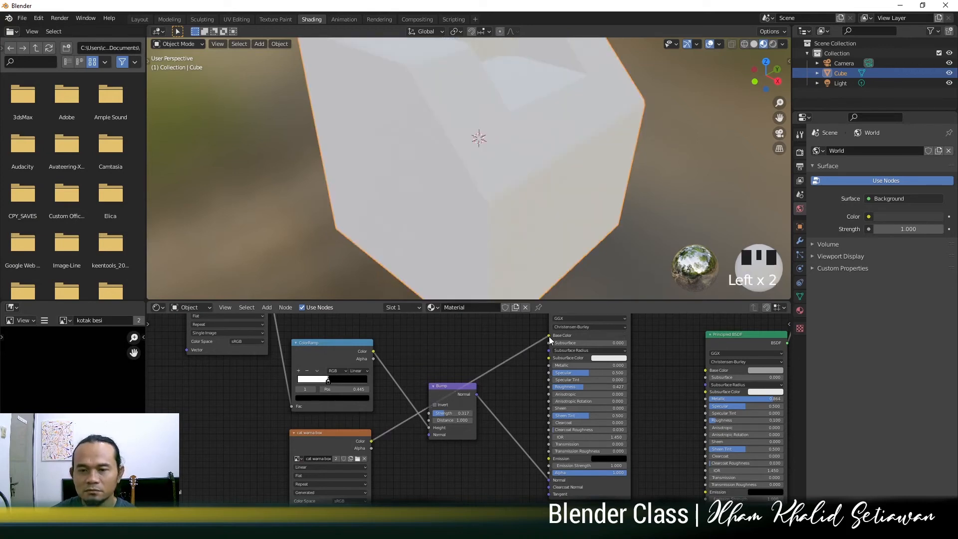
middle_drag(442, 196, 485, 196)
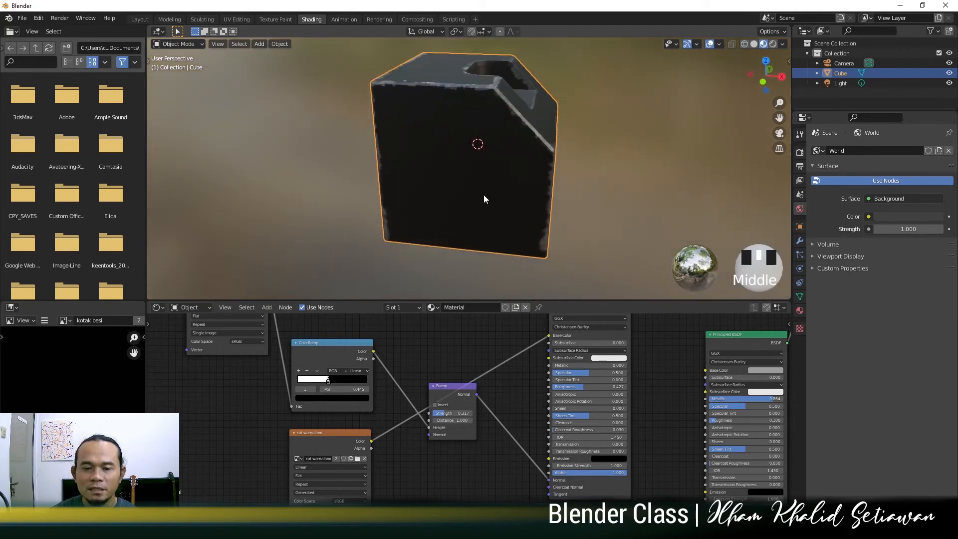
click(359, 440)
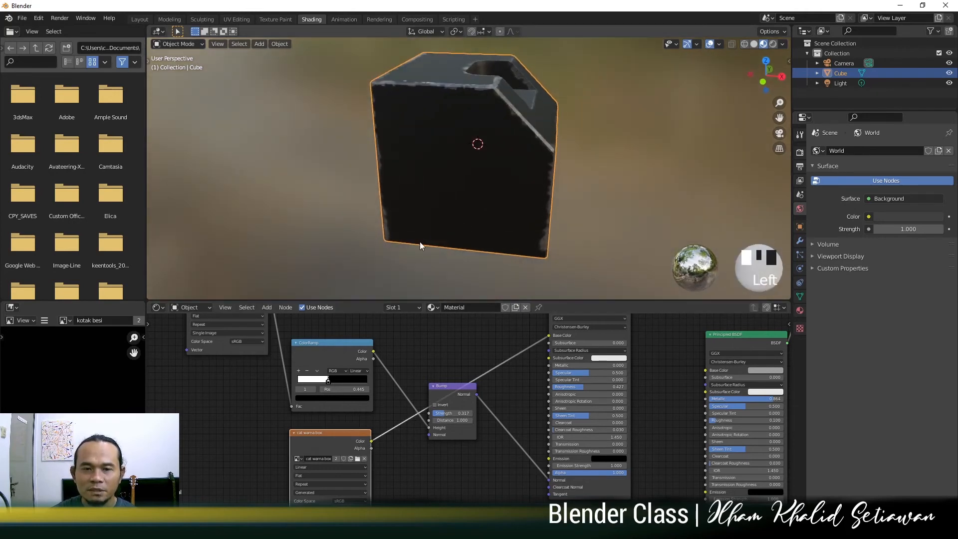
Step: Switch to the Texture Paint workspace and show the cat warna box image in the image editor
click(276, 20)
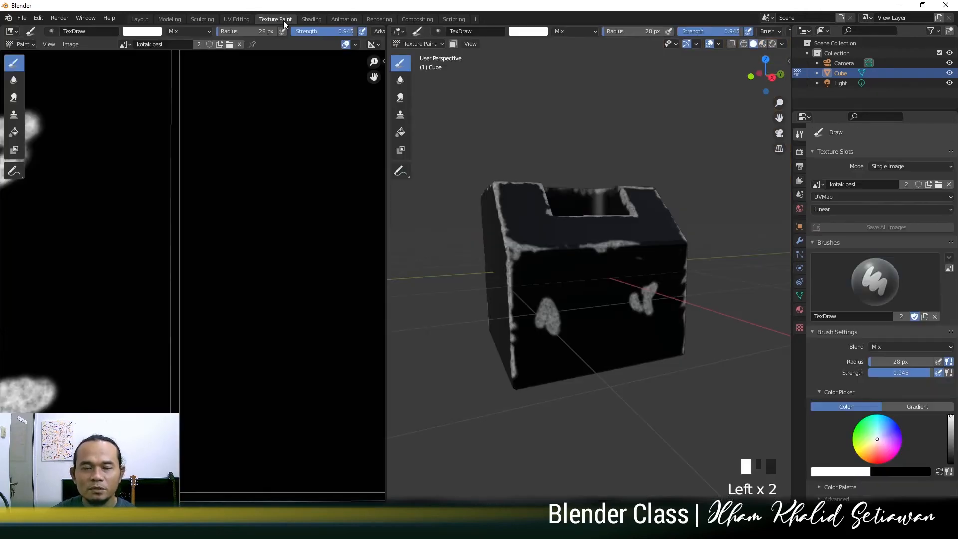
middle_drag(489, 274, 546, 313)
scroll(514, 327, down, 1)
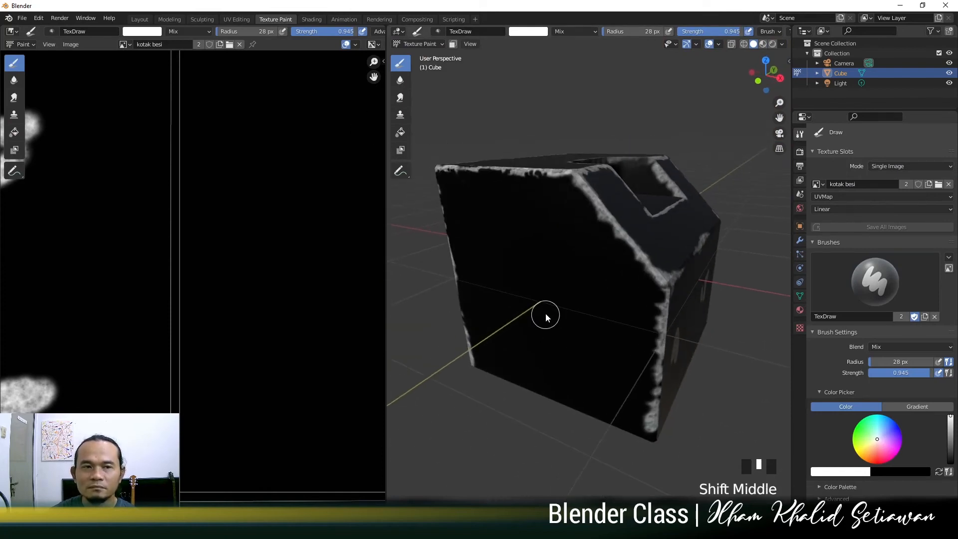
click(123, 45)
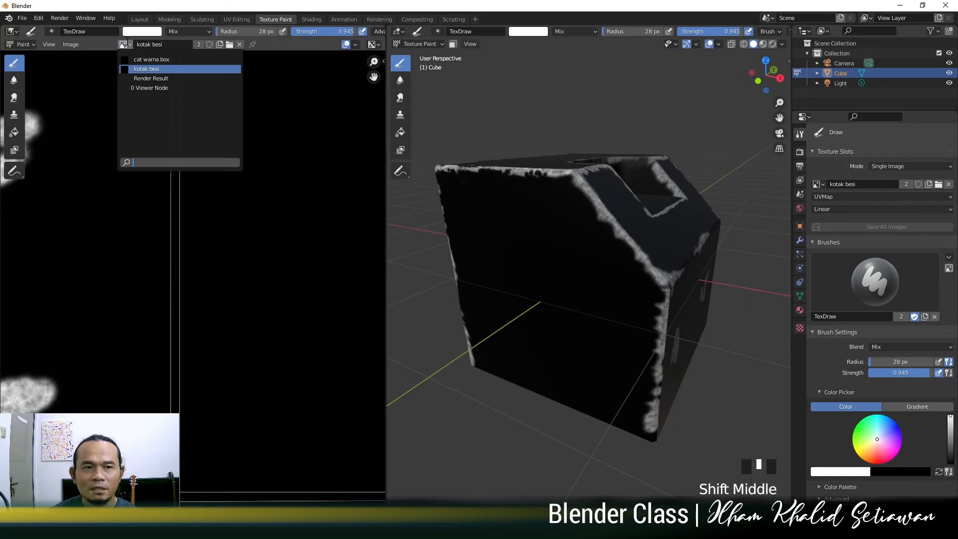
click(139, 59)
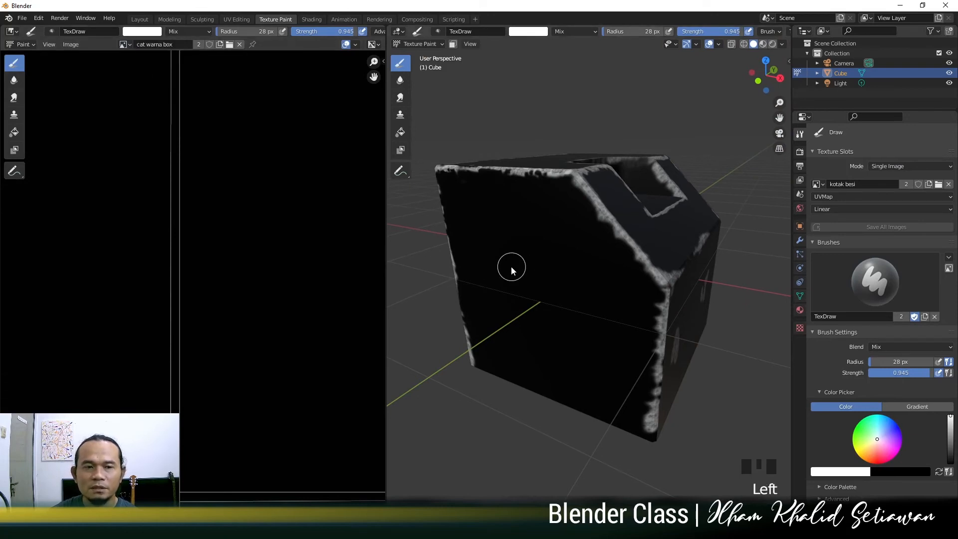
scroll(559, 286, down, 5)
middle_drag(561, 287, 574, 299)
scroll(583, 296, up, 5)
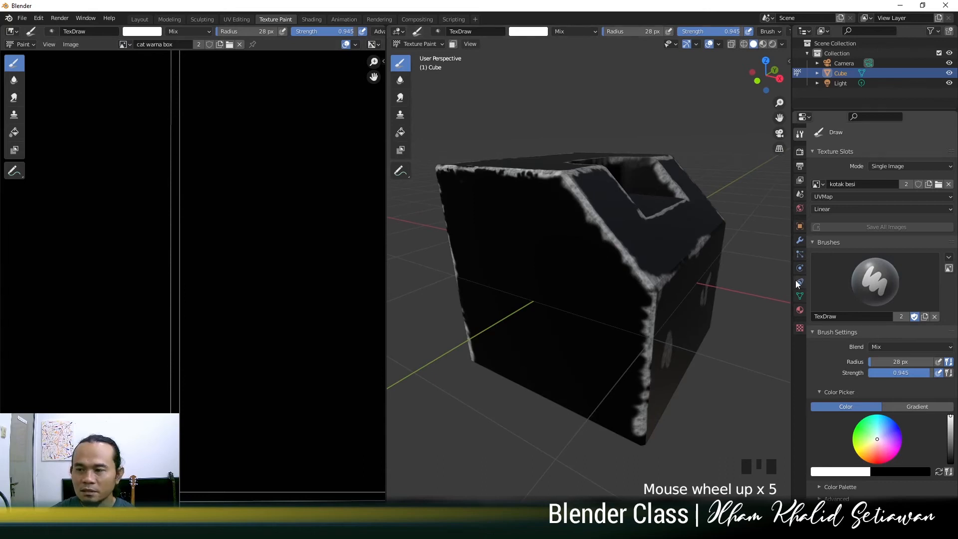
Step: Try painting a salmon patch at the side face's upper corner beside the slope, enlarging the brush radius to 66 px
scroll(900, 399, down, 5)
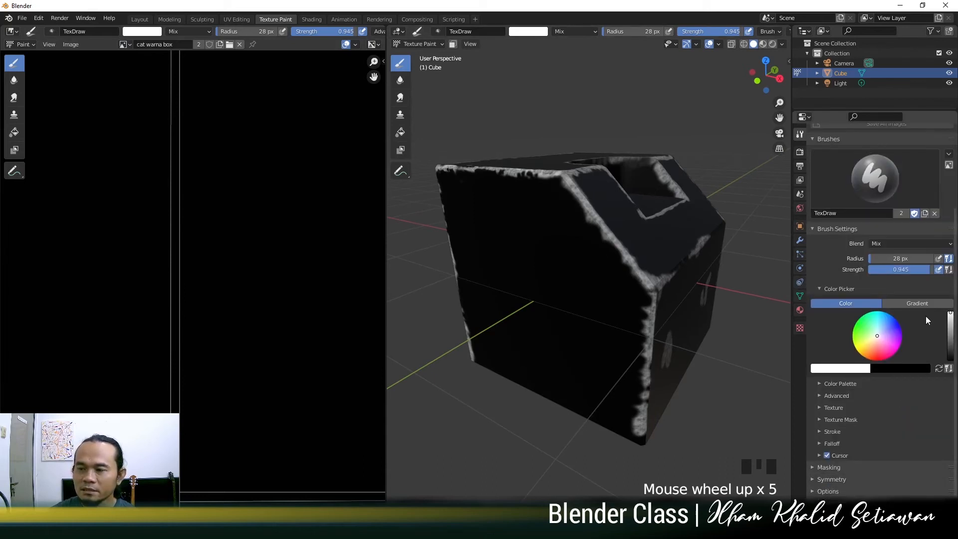
click(951, 325)
click(875, 345)
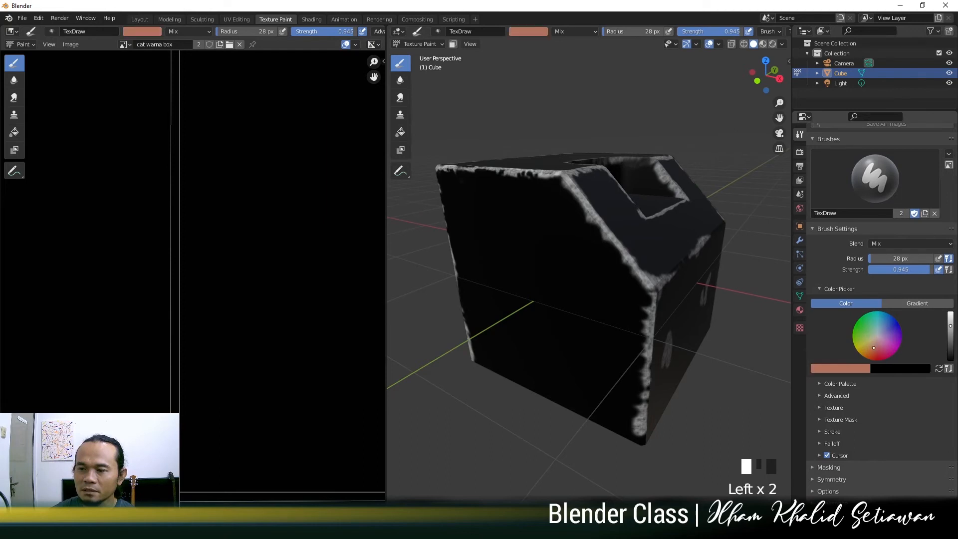
click(541, 205)
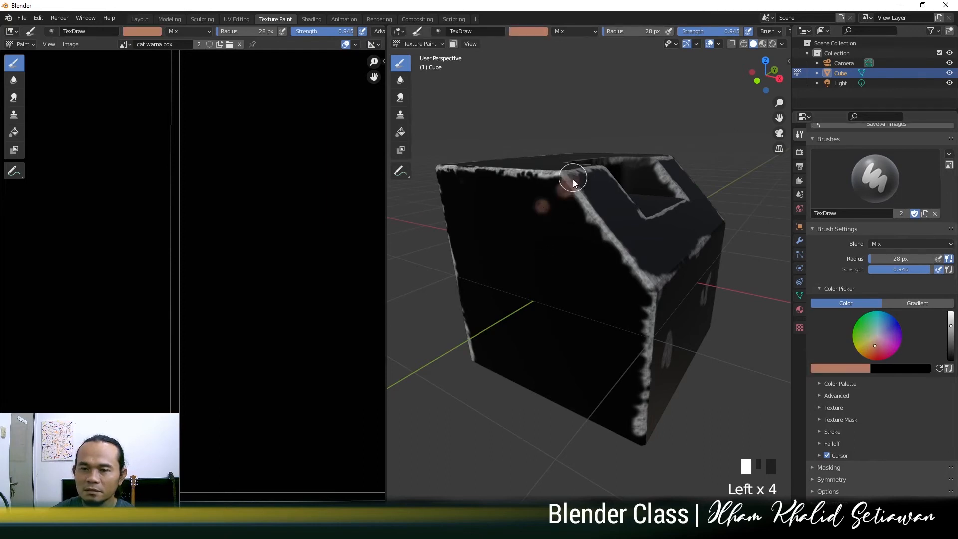
middle_drag(579, 217, 594, 245)
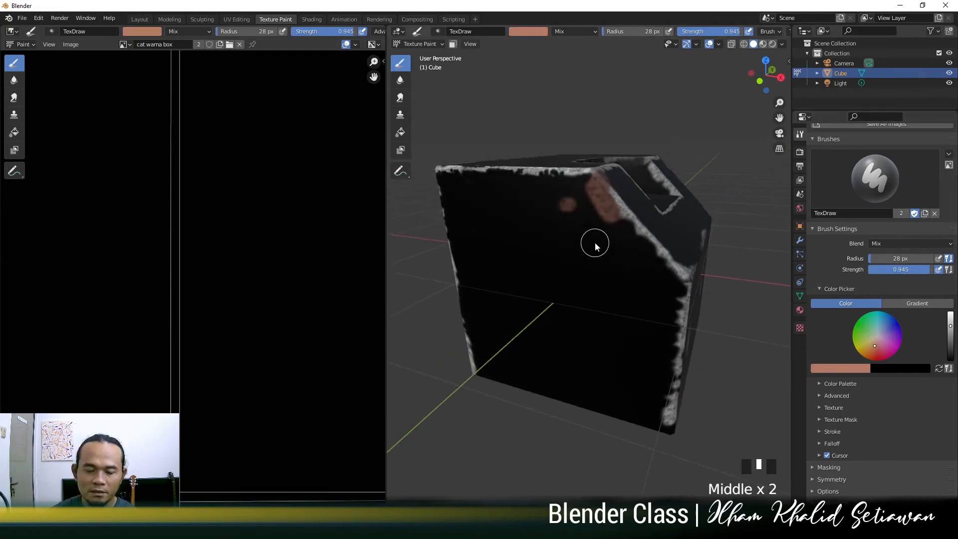
key(f)
click(613, 243)
click(592, 202)
click(569, 191)
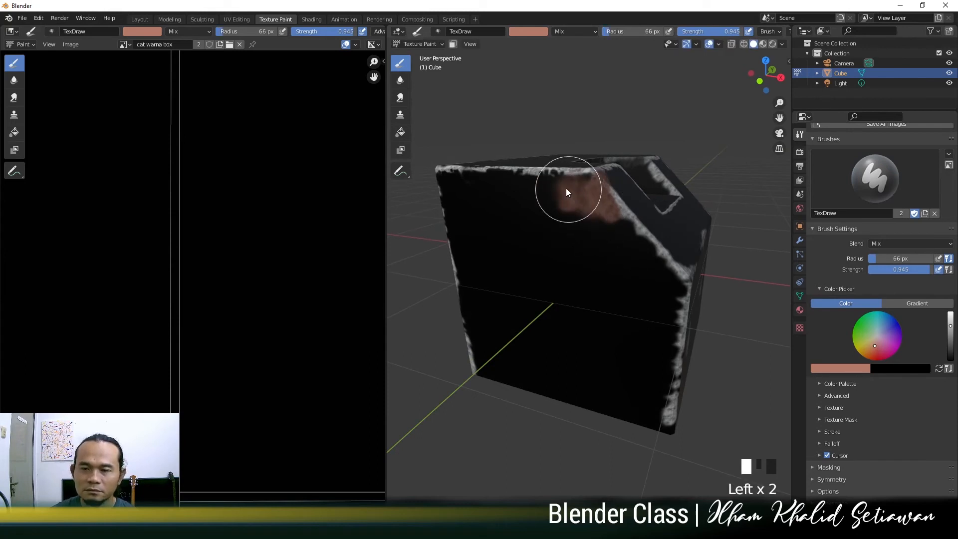
Step: Extend the salmon paint along the upper edge of the side face, starting from its far corner
middle_drag(532, 198, 548, 200)
click(469, 185)
click(461, 185)
click(483, 185)
click(502, 184)
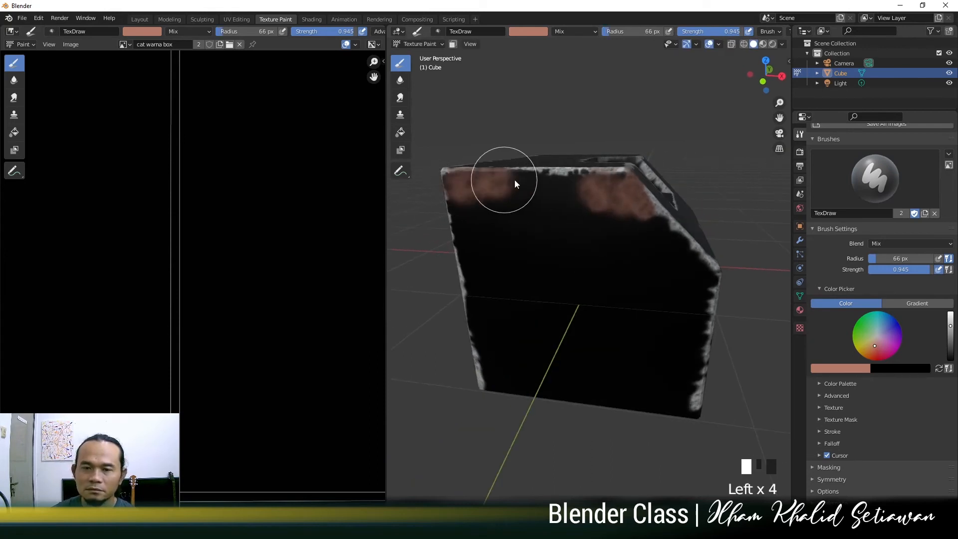
click(521, 183)
click(536, 183)
Step: Darken the brush colour to maroon and paint between and below the salmon patches on the side face
drag(950, 329, 951, 344)
click(879, 342)
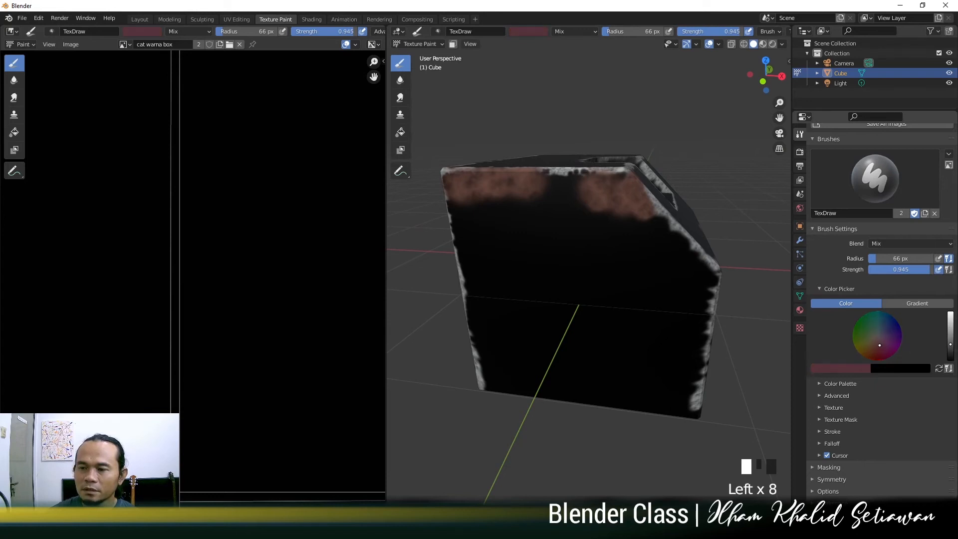
click(524, 209)
click(543, 203)
click(551, 201)
click(560, 199)
click(592, 212)
click(581, 205)
click(572, 198)
middle_drag(571, 195, 595, 211)
click(519, 205)
click(503, 205)
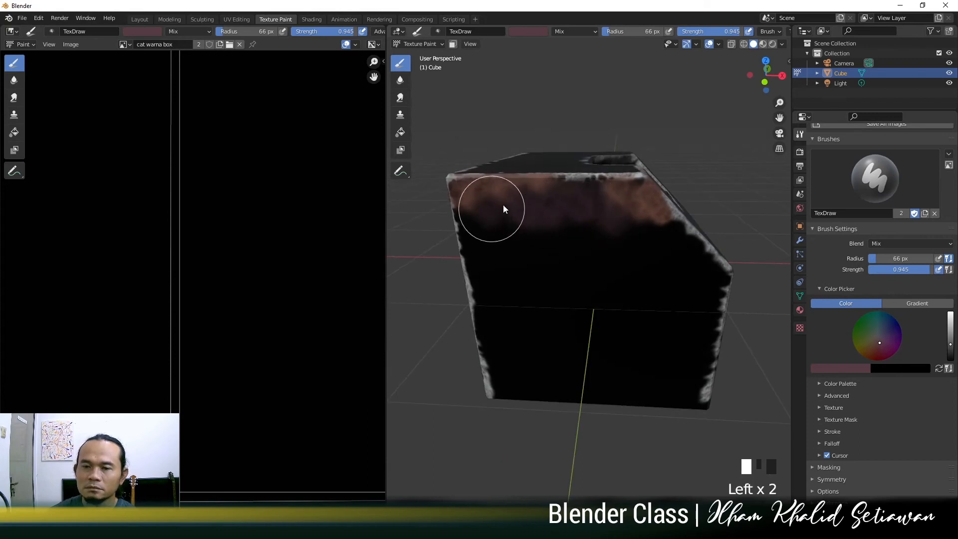
middle_drag(503, 204, 547, 245)
Step: Change the brush to a lighter pinkish red and dab two spots below the painted band
click(877, 346)
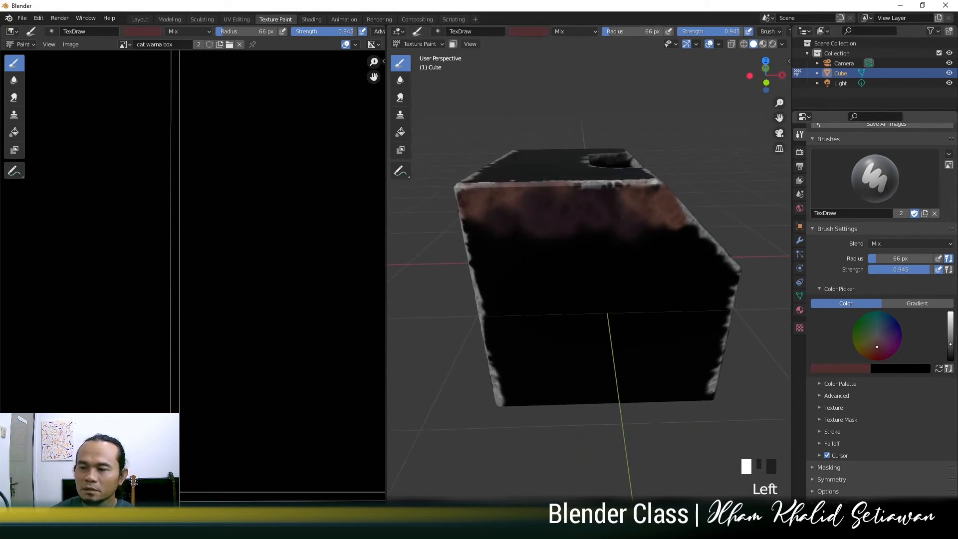
click(951, 327)
click(498, 228)
click(498, 229)
click(521, 232)
click(544, 234)
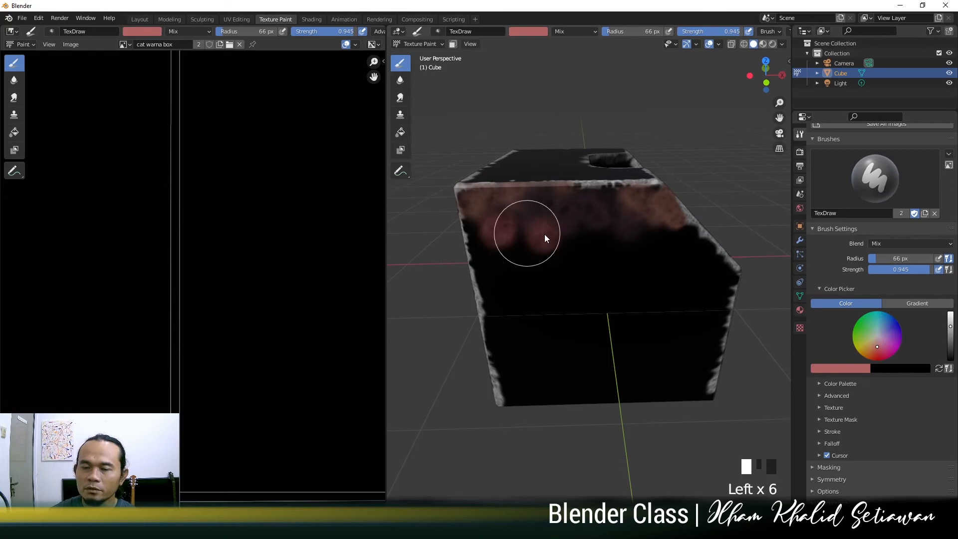
Step: Paint pinkish red down the side face's sloped edge and along the vertical edge to the bottom corner
click(694, 240)
click(706, 241)
click(713, 251)
click(718, 264)
click(723, 277)
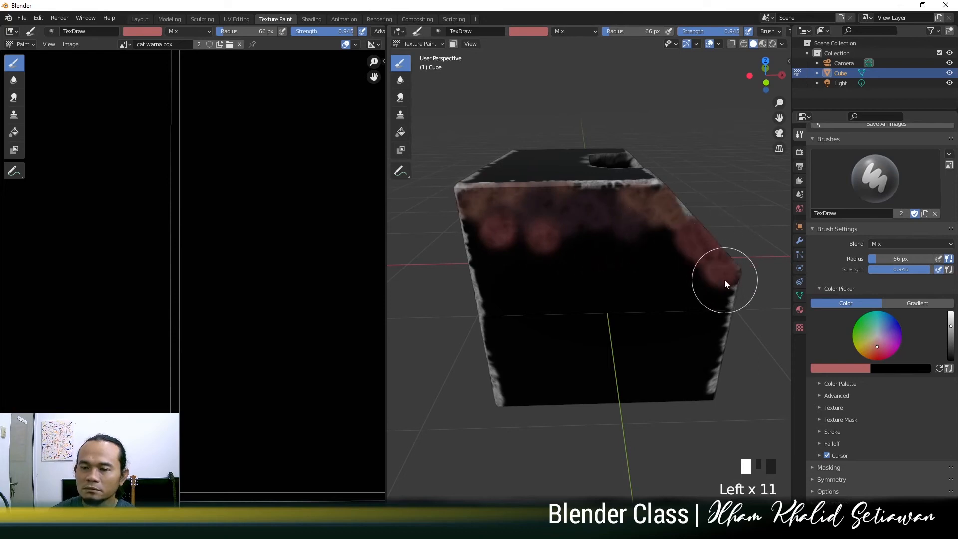
click(724, 292)
click(722, 308)
click(721, 324)
click(717, 338)
click(716, 358)
click(715, 377)
click(714, 390)
Step: Paint pinkish red up the opposite vertical edge and compare the box with the full cat warna box UV image
click(509, 396)
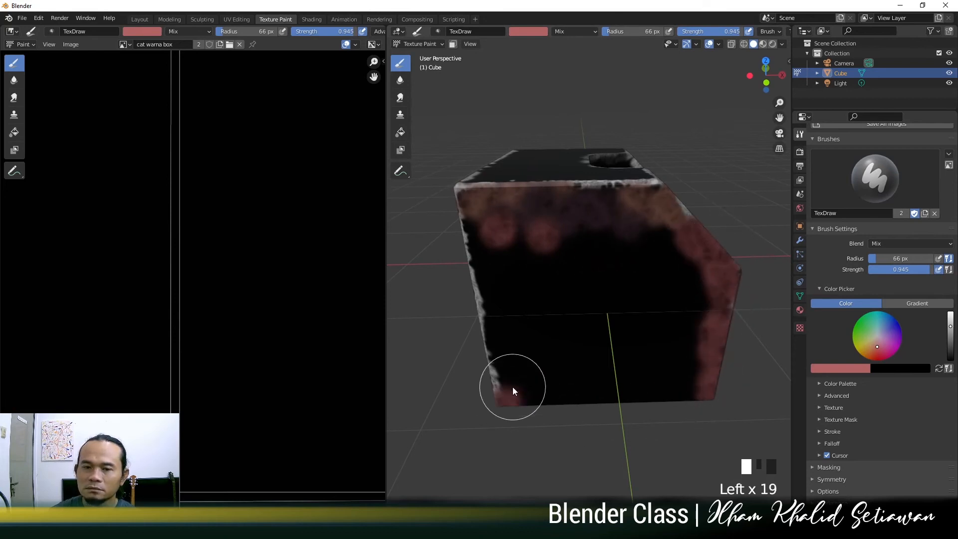
click(513, 382)
click(503, 351)
click(505, 319)
click(504, 280)
scroll(242, 224, down, 11)
scroll(236, 292, up, 3)
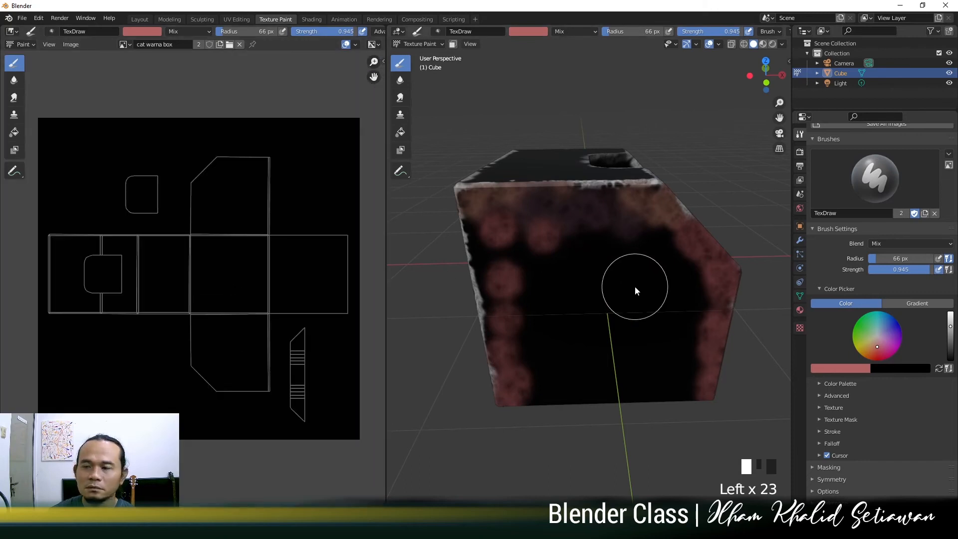
mouse_move(633, 286)
middle_down()
mouse_move(606, 290)
mouse_move(626, 304)
mouse_move(666, 274)
middle_up()
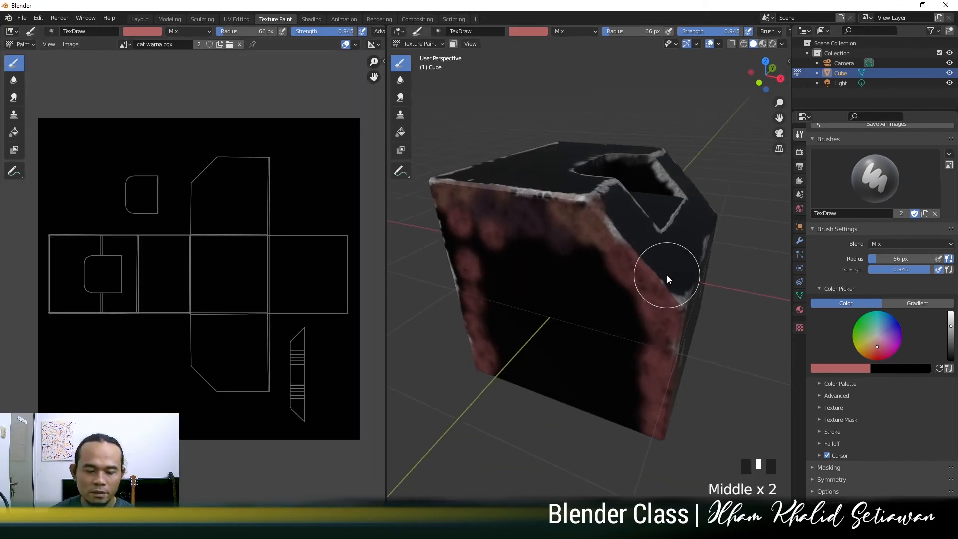
Step: Undo the pinkish red and maroon strokes back to the first salmon patches on the side face
key(ctrl+z)
key(ctrl+z)
key(ctrl+z)
key(ctrl+z)
key(ctrl+z)
key(ctrl+z)
key(ctrl+z)
key(ctrl+z)
key(ctrl+z)
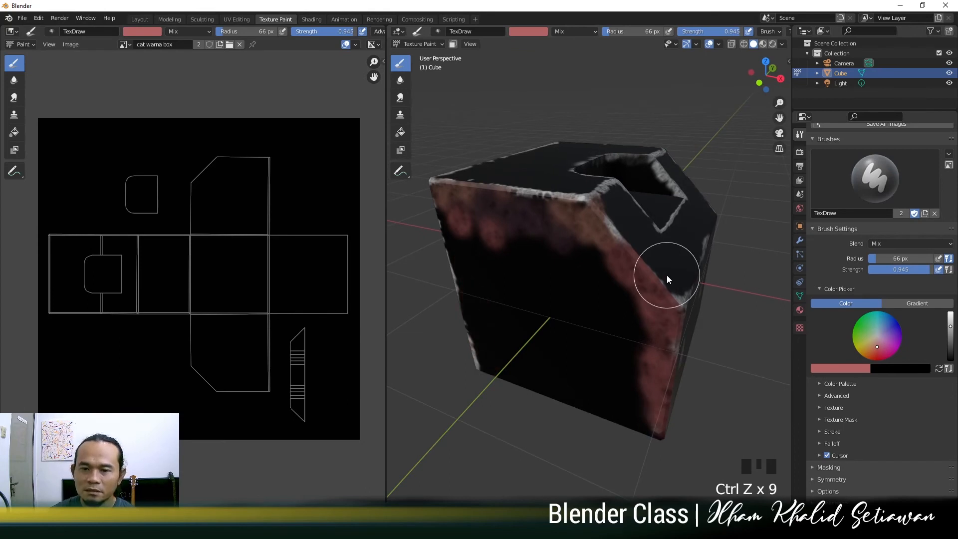
key(ctrl+z)
key(ctrl+z)
key(ctrl+z)
key(ctrl+z)
key(ctrl+z)
key(ctrl+z)
key(ctrl+z)
key(ctrl+z)
key(ctrl+z)
key(ctrl+z)
key(ctrl+z)
key(ctrl+z)
key(ctrl+z)
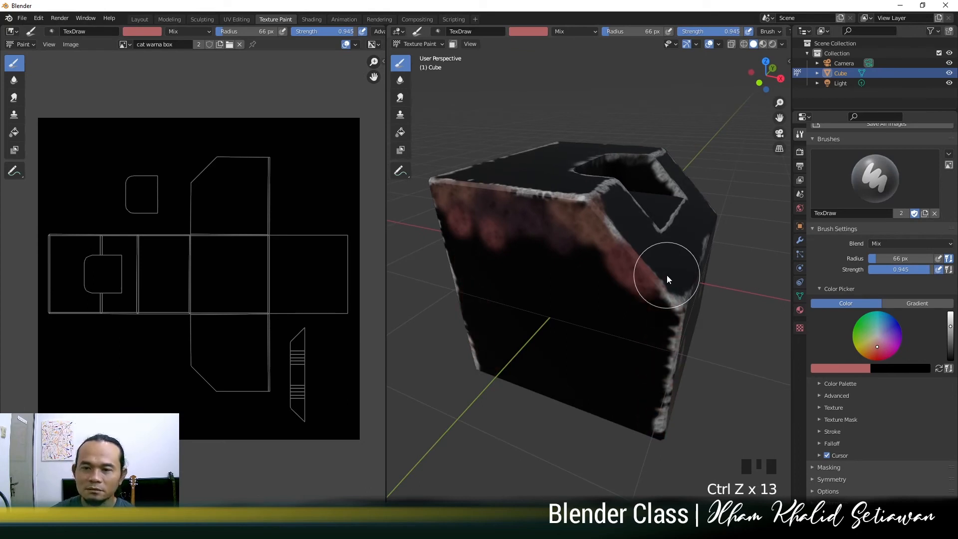
key(ctrl+z)
key(ctrl+z)
key(ctrl+z)
key(ctrl+z)
key(ctrl+z)
key(ctrl+z)
key(ctrl+z)
key(ctrl+z)
key(ctrl+z)
key(ctrl+z)
key(ctrl+z)
key(ctrl+z)
key(ctrl+z)
key(ctrl+z)
key(ctrl+z)
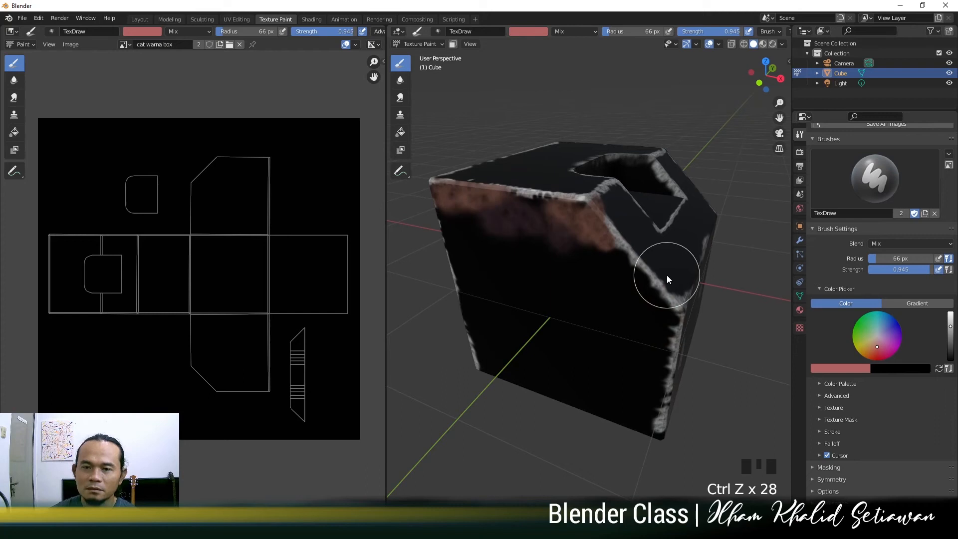
key(ctrl+z)
key(ctrl+z)
key(ctrl+z)
key(ctrl+z)
key(ctrl+z)
key(ctrl+z)
key(ctrl+z)
key(ctrl+z)
key(ctrl+z)
key(ctrl+z)
key(ctrl+z)
key(ctrl+z)
key(ctrl+z)
key(ctrl+z)
key(ctrl+z)
key(ctrl+z)
key(ctrl+z)
middle_drag(667, 275, 612, 269)
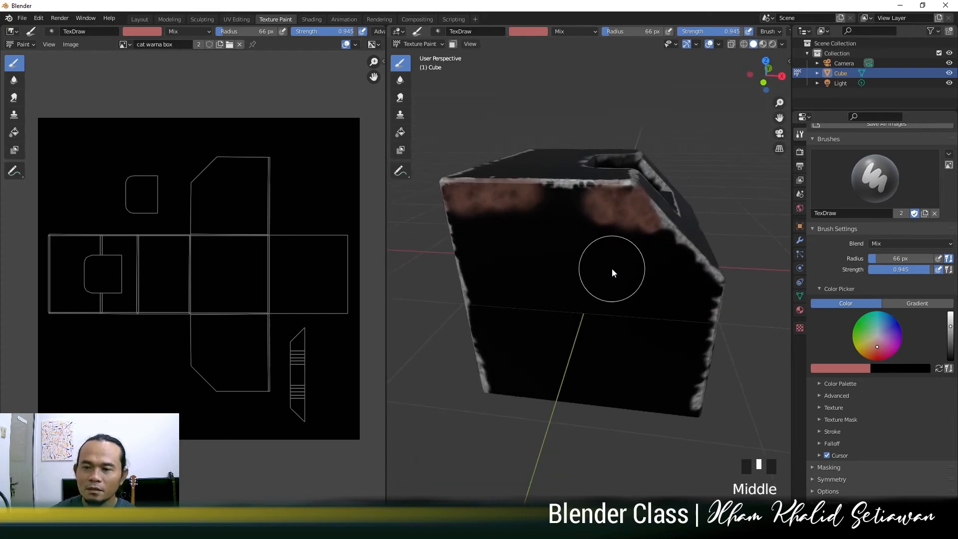
Step: Cover the remaining salmon patches with the black secondary colour, reducing the brush radius to 31 px near the edges
mouse_move(601, 236)
ctrl+mouse_down()
mouse_move(599, 211)
mouse_move(615, 208)
mouse_move(644, 225)
mouse_move(637, 212)
mouse_move(483, 205)
mouse_move(484, 219)
mouse_move(511, 226)
ctrl+mouse_up()
key(f)
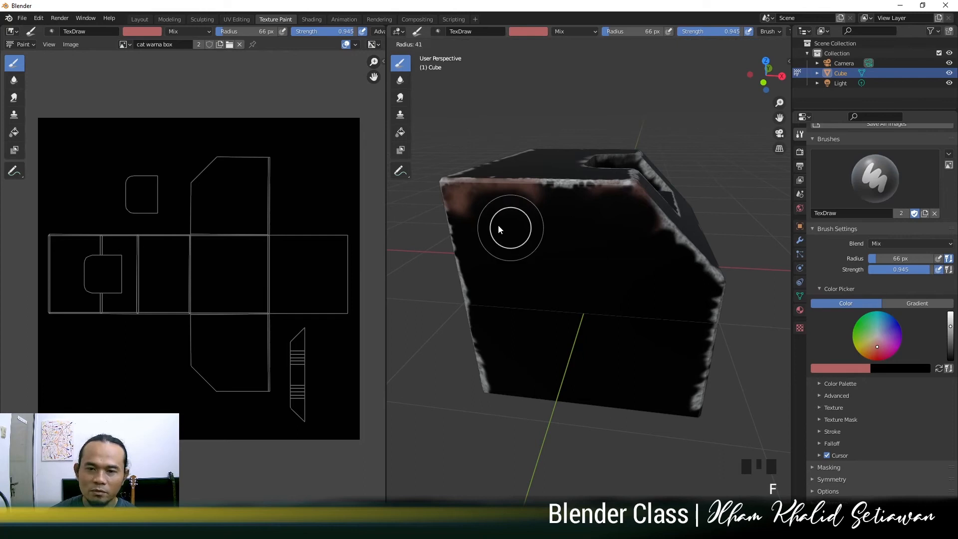
click(500, 223)
ctrl+drag(464, 205, 459, 197)
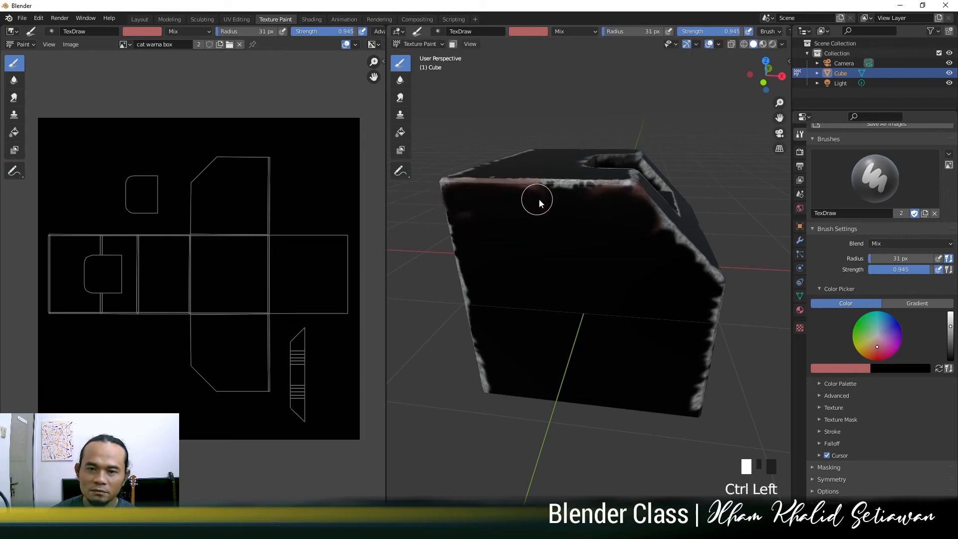
ctrl+drag(530, 198, 536, 192)
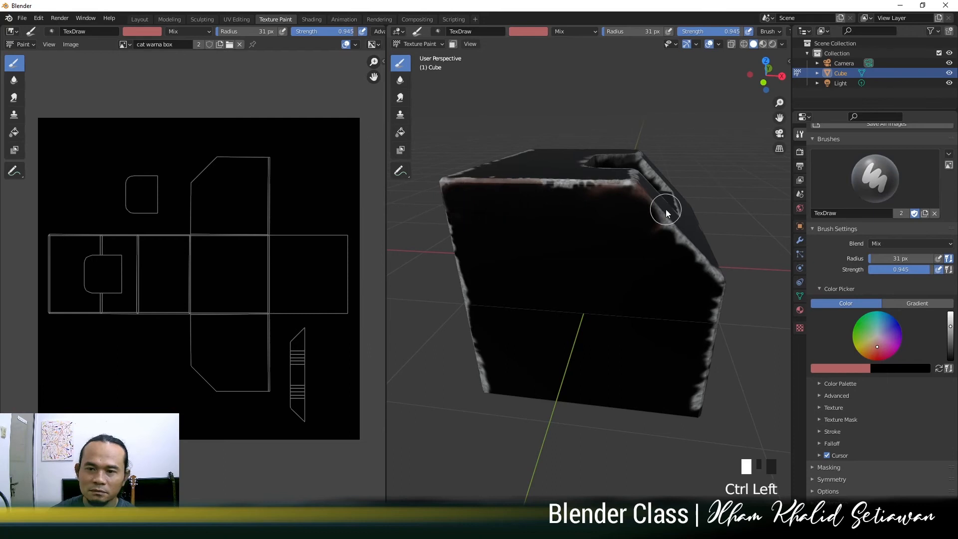
ctrl+drag(666, 208, 627, 201)
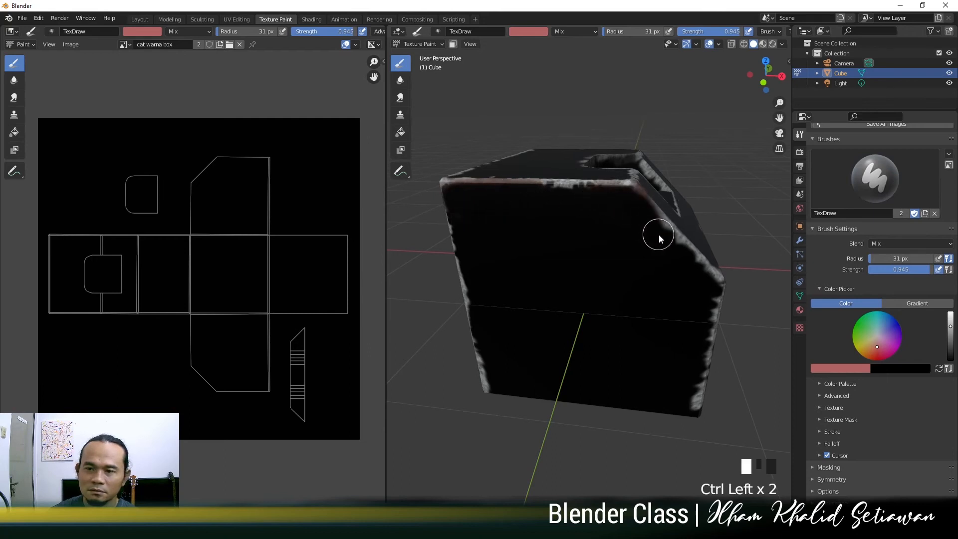
Step: Switch the active paint image from kotak besi to cat warna box
scroll(902, 258, up, 5)
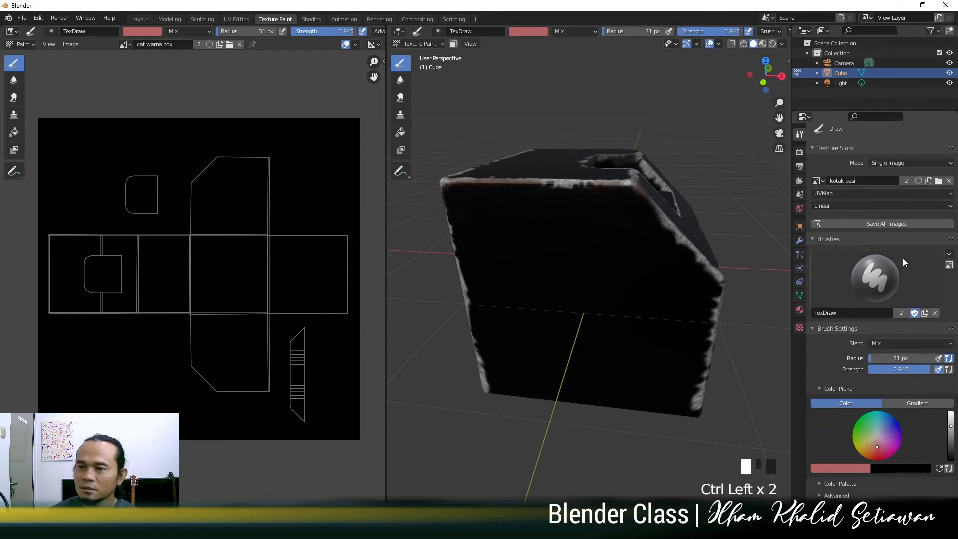
click(818, 184)
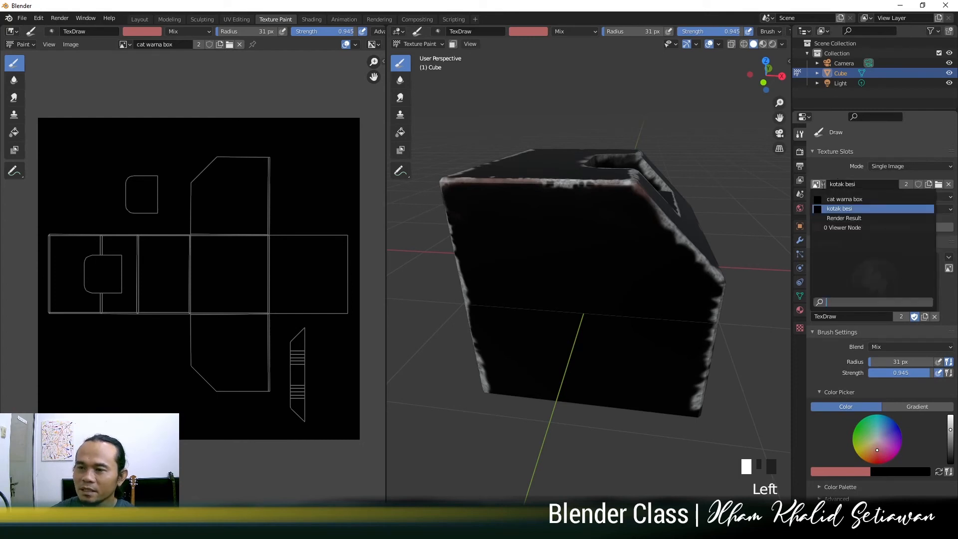
click(833, 198)
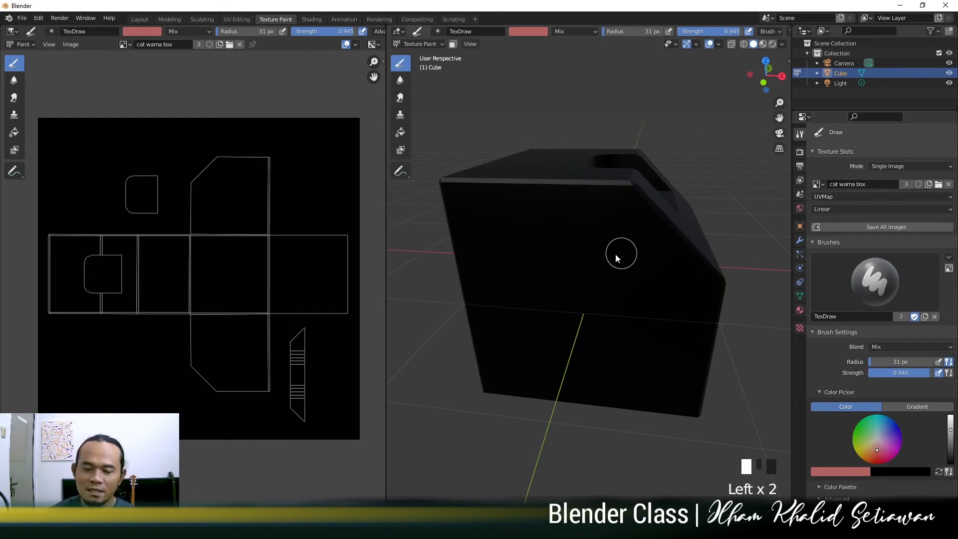
Step: Set the brush radius to 91 px and paint pinkish red along the side face's upper edge and down its vertical edge
key(f)
click(638, 226)
click(631, 222)
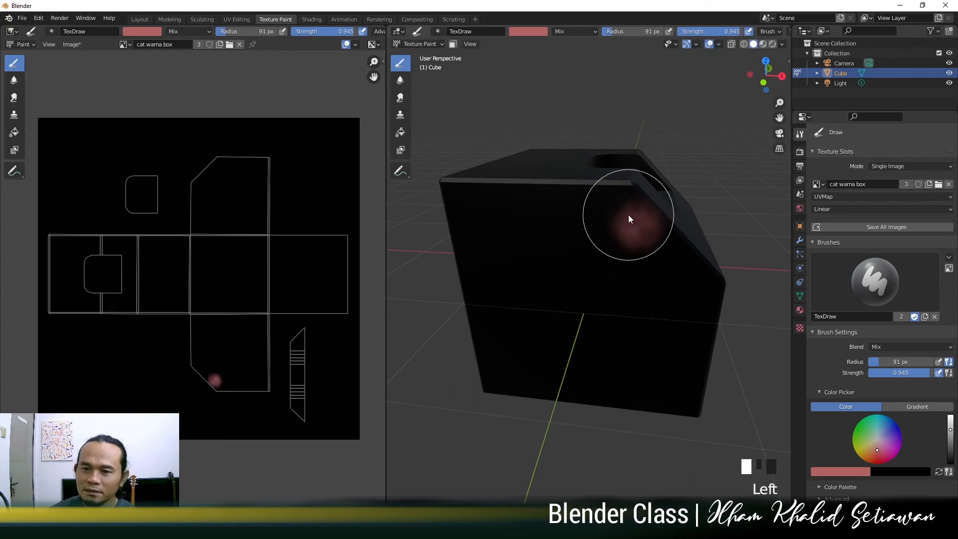
click(626, 211)
click(617, 207)
click(589, 206)
click(540, 203)
click(461, 196)
click(468, 202)
mouse_move(472, 220)
mouse_down()
mouse_move(484, 353)
mouse_move(526, 367)
mouse_move(502, 214)
mouse_up()
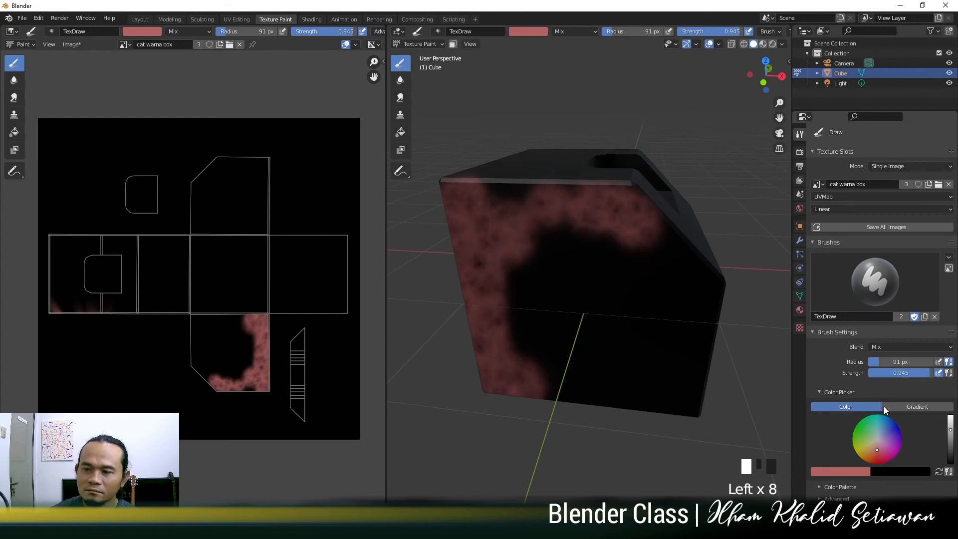
Step: Darken the brush colour to deep maroon and dab it over the pinkish red at the side face's upper corner and vertical edge
drag(950, 431, 951, 452)
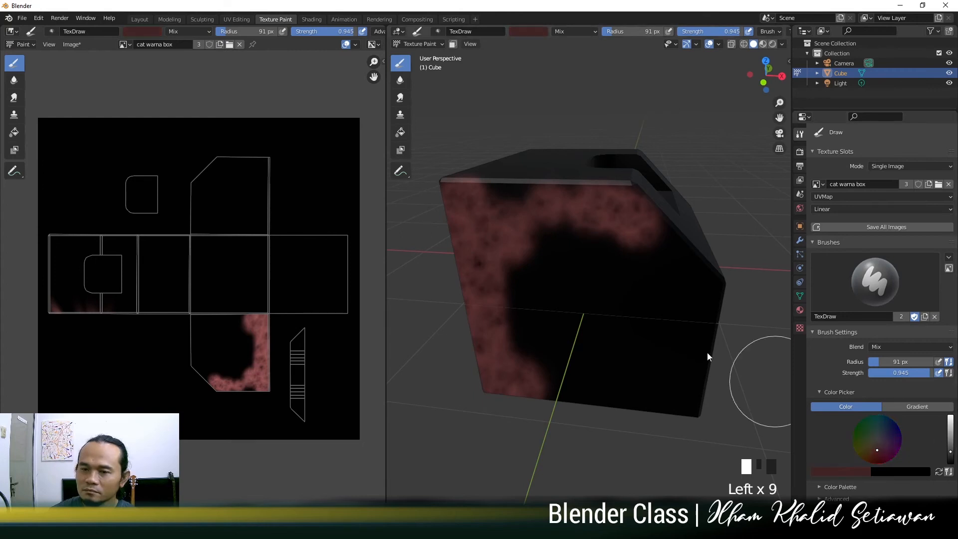
click(516, 245)
click(504, 217)
click(497, 212)
click(494, 218)
click(491, 227)
click(513, 228)
click(537, 227)
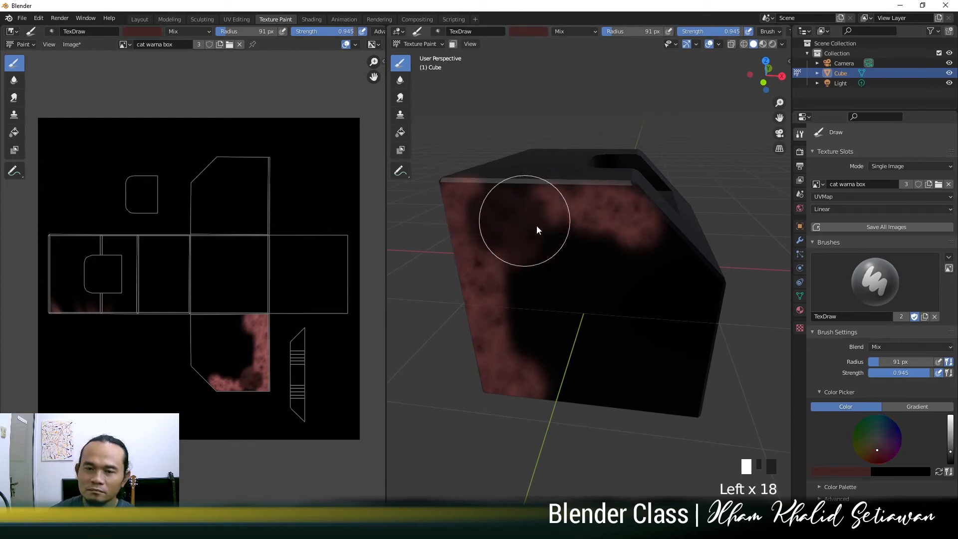
click(515, 254)
click(496, 282)
click(507, 324)
click(520, 368)
click(525, 320)
click(532, 259)
Step: Extend the deep maroon along the side face's upper edge and down towards its sloped edge
middle_drag(532, 259, 547, 239)
click(555, 229)
click(569, 217)
click(605, 231)
click(628, 232)
click(654, 234)
click(671, 236)
click(685, 239)
click(697, 242)
mouse_move(699, 241)
middle_down()
mouse_move(672, 274)
mouse_move(645, 276)
middle_up()
click(645, 276)
click(645, 275)
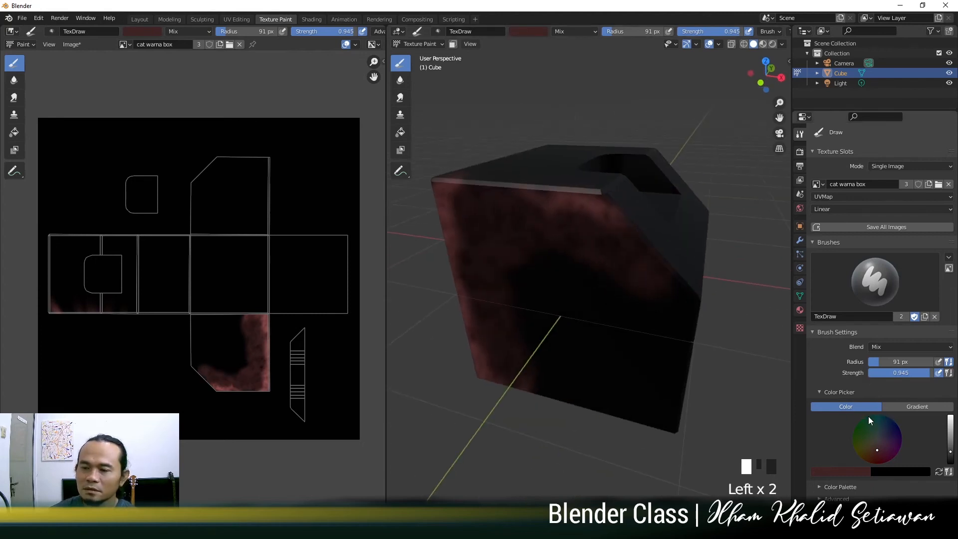
Step: Paint deep maroon along the side face's remaining vertical edge and onto the front face below the slope
middle_drag(687, 319, 618, 330)
click(672, 374)
click(664, 405)
middle_click(671, 334)
click(645, 305)
click(523, 300)
mouse_move(615, 274)
middle_down()
mouse_move(669, 271)
mouse_move(594, 268)
middle_up()
click(721, 265)
click(650, 278)
Step: Cover the opposite side face with deep maroon strokes, starting beside its sloped edge
mouse_move(671, 308)
middle_down()
mouse_move(612, 321)
mouse_move(498, 300)
middle_up()
click(519, 249)
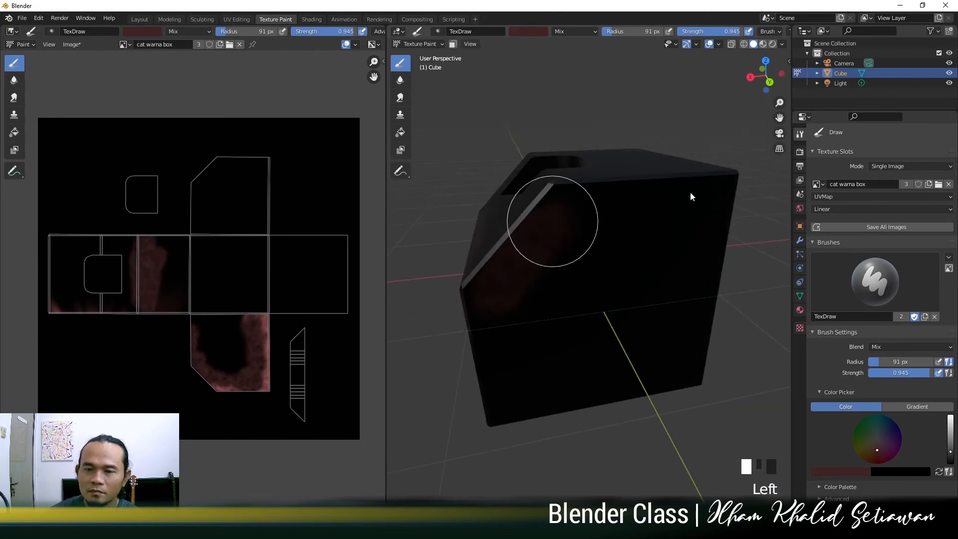
click(719, 192)
mouse_move(591, 277)
middle_down()
mouse_move(589, 253)
mouse_move(516, 266)
middle_up()
mouse_move(516, 266)
mouse_down()
mouse_move(652, 224)
mouse_move(712, 278)
mouse_move(573, 325)
mouse_move(645, 270)
mouse_up()
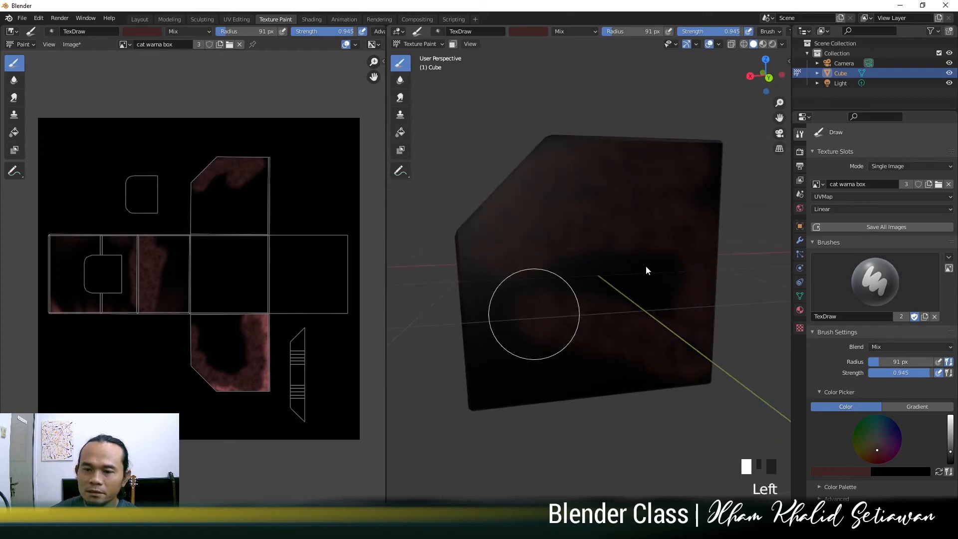
Step: Change the brush colour to dark crimson and paint patches near the opposite side face's front edge
click(951, 439)
click(884, 458)
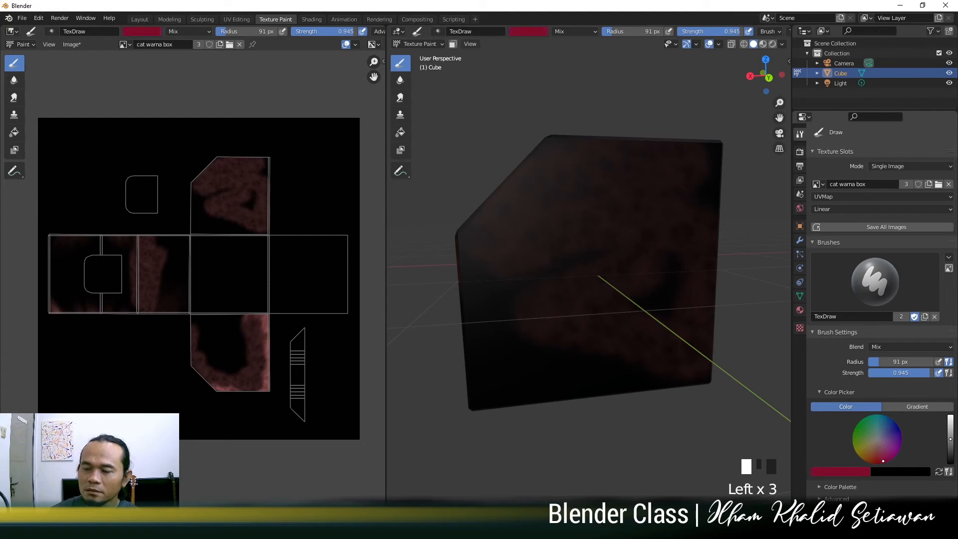
drag(950, 448, 950, 457)
click(539, 277)
click(527, 300)
click(541, 336)
click(501, 364)
Step: Paint dark crimson patches on the front face and the first side face, blending them with the maroon
mouse_move(501, 364)
middle_down()
mouse_move(544, 350)
mouse_move(630, 297)
middle_up()
click(532, 343)
click(483, 298)
middle_drag(483, 297, 600, 319)
click(530, 343)
mouse_move(530, 342)
middle_down()
mouse_move(600, 321)
mouse_move(549, 310)
middle_up()
click(523, 259)
middle_drag(522, 259, 549, 218)
click(549, 219)
click(642, 295)
Step: Continue the dark crimson strokes over the box's upper faces around the recess
middle_drag(642, 295, 597, 304)
click(525, 195)
mouse_move(525, 195)
middle_down()
mouse_move(536, 220)
mouse_move(527, 245)
middle_up()
drag(527, 244, 536, 171)
middle_drag(537, 171, 527, 322)
drag(527, 322, 483, 265)
middle_drag(483, 266, 568, 242)
click(568, 242)
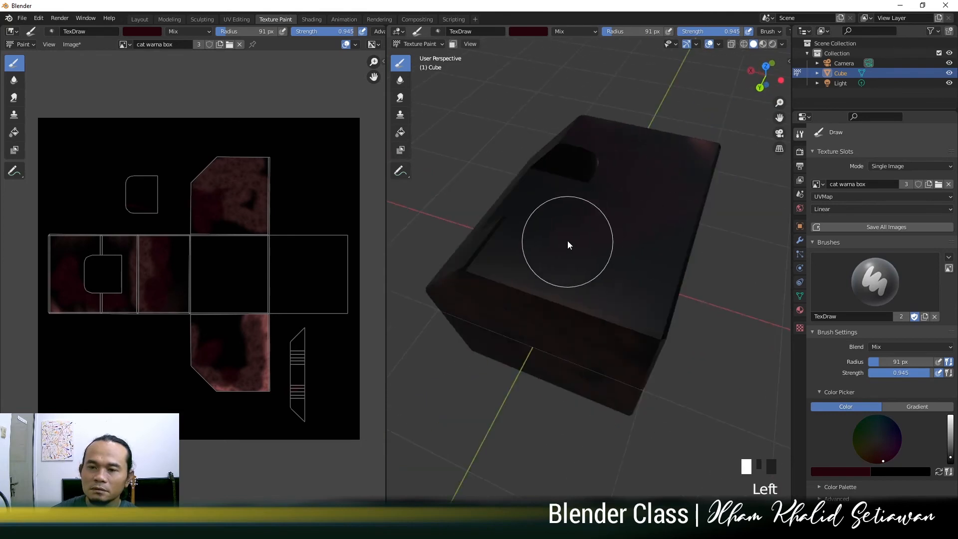
Step: Raise the brush strength to 1.000 and paint dark crimson inside the recess
key(shift+f)
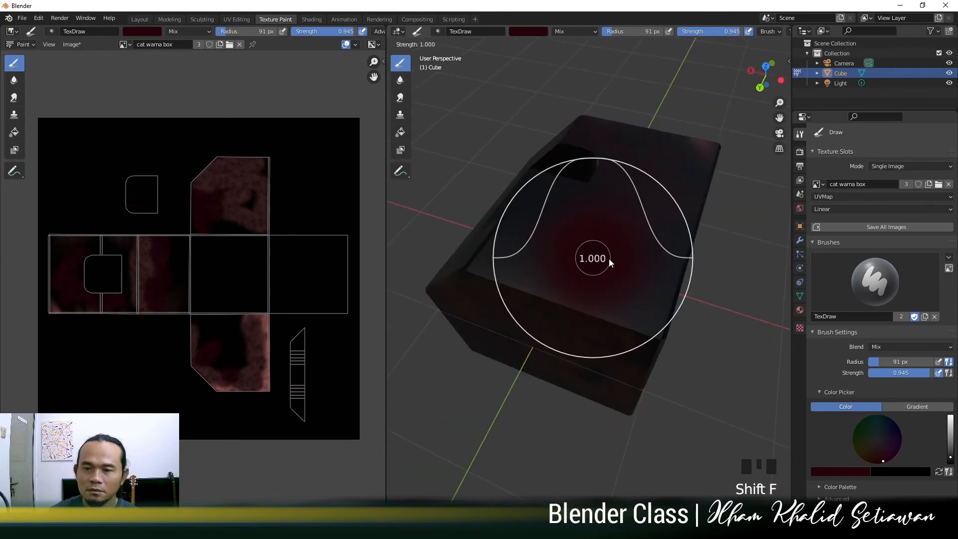
click(609, 258)
middle_drag(579, 259, 546, 337)
click(558, 223)
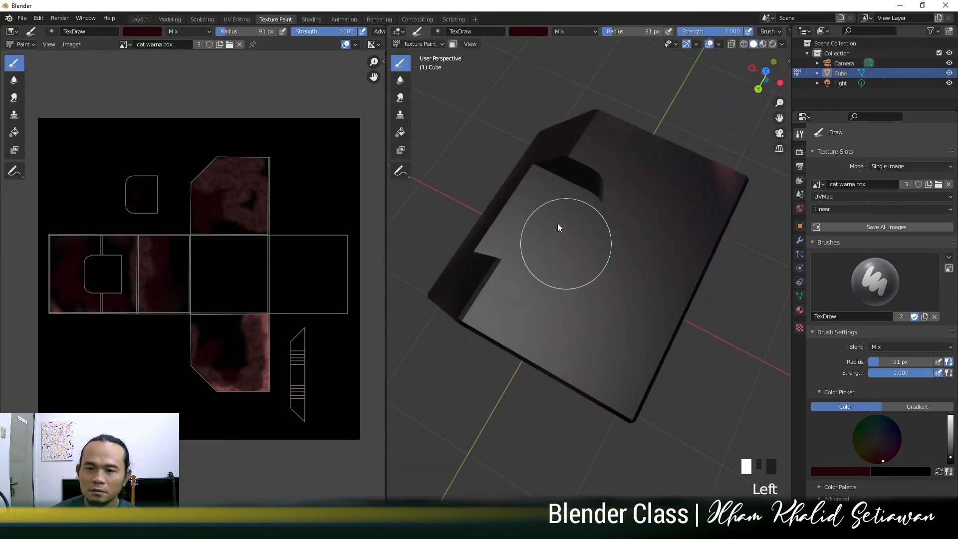
mouse_move(609, 300)
middle_down()
mouse_move(635, 327)
mouse_move(735, 301)
middle_up()
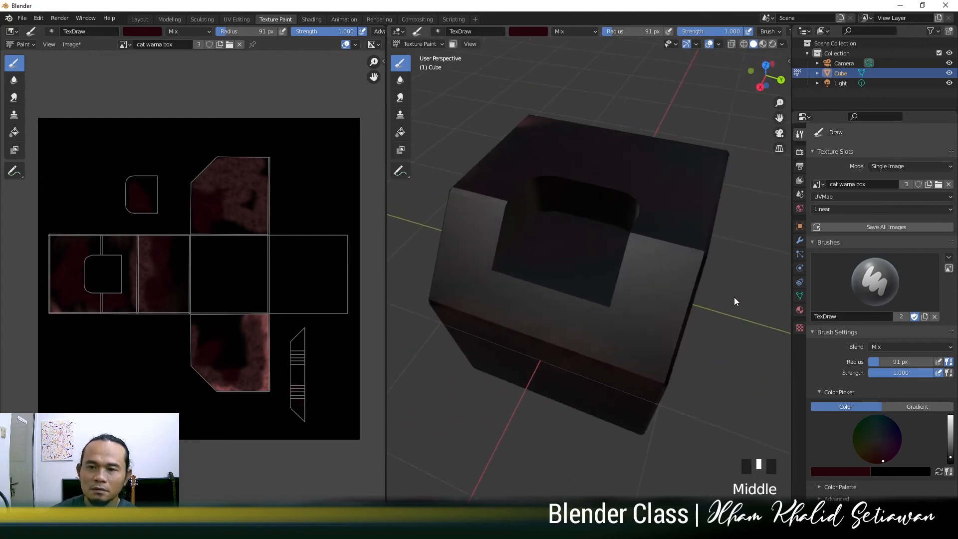
click(560, 193)
middle_drag(560, 194, 595, 204)
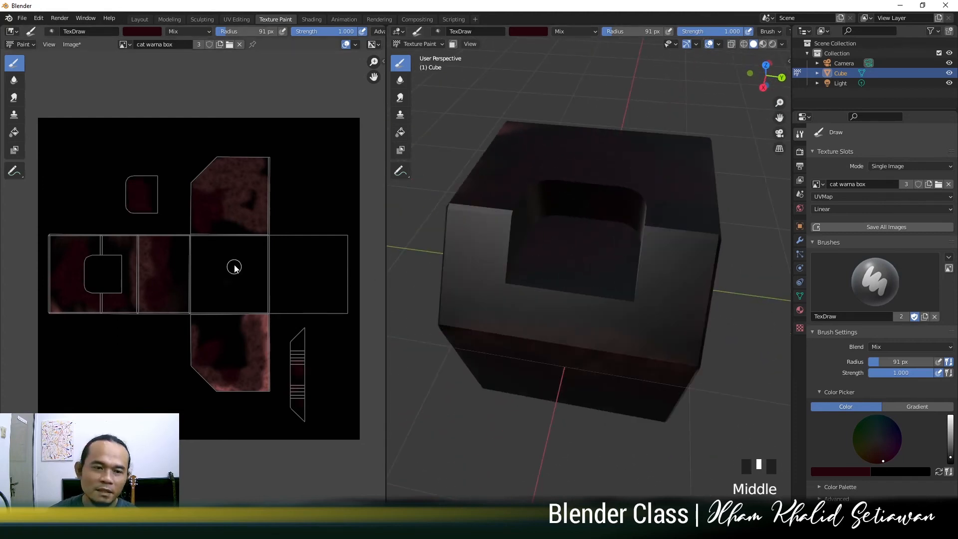
Step: Paint dark crimson patches directly on the UV image, filling the middle of the central square face
click(216, 278)
drag(245, 261, 206, 279)
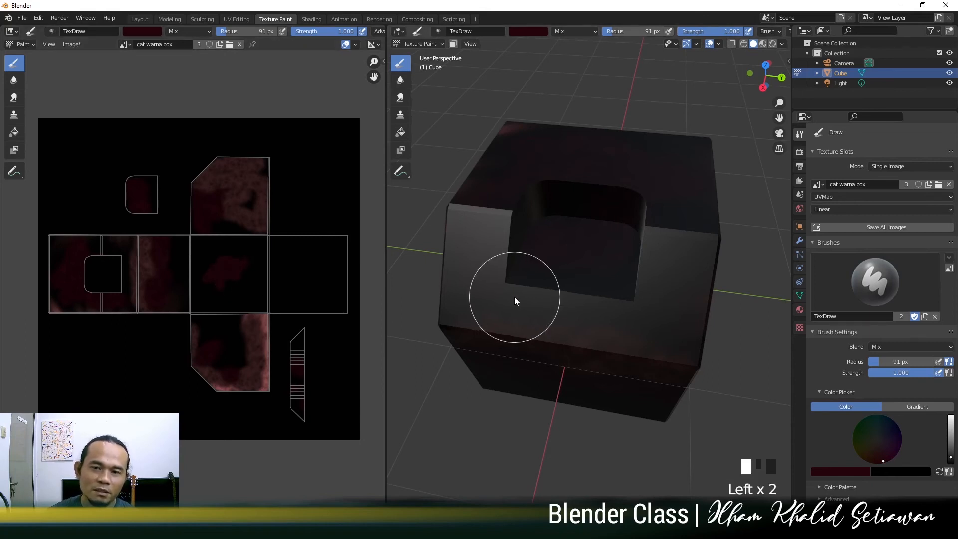
middle_drag(515, 299, 577, 300)
click(110, 242)
click(151, 220)
click(216, 270)
Step: Add more dark crimson dabs on the 3D box and display it in rendered shading
click(554, 206)
mouse_move(568, 256)
middle_down()
mouse_move(635, 274)
mouse_move(714, 250)
mouse_move(508, 300)
mouse_move(599, 271)
mouse_move(570, 276)
mouse_move(585, 285)
mouse_move(460, 280)
middle_up()
click(605, 192)
scroll(605, 191, down, 2)
click(618, 235)
click(599, 263)
key(z)
click(564, 222)
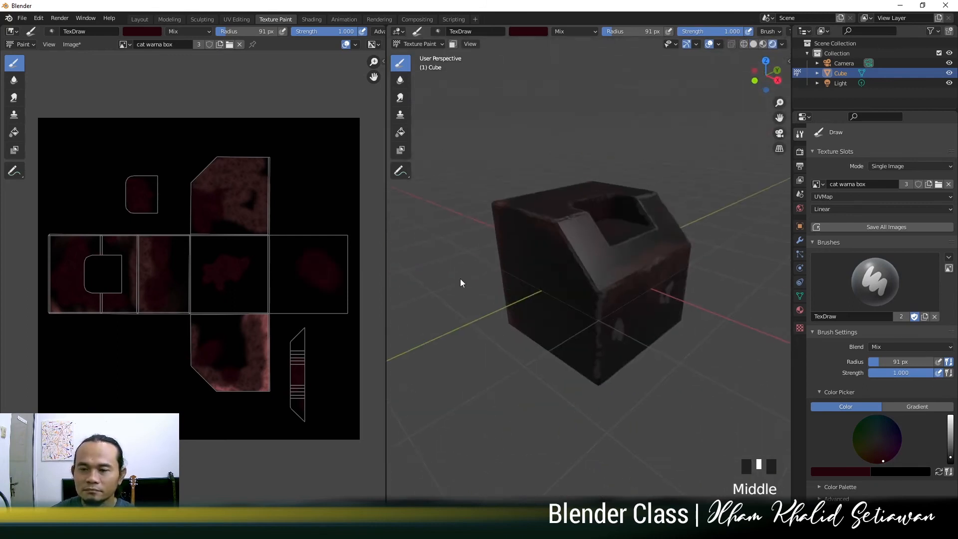
Step: Paint further dark crimson patches over the side faces while checking the box from several angles in rendered shading
scroll(577, 300, up, 4)
scroll(544, 304, down, 3)
middle_drag(543, 304, 678, 310)
scroll(571, 316, up, 2)
click(565, 210)
middle_drag(601, 240, 609, 270)
click(548, 211)
middle_drag(526, 237, 593, 246)
click(497, 260)
mouse_move(497, 259)
middle_down()
mouse_move(629, 220)
mouse_move(634, 251)
middle_up()
scroll(586, 283, down, 1)
middle_drag(585, 284, 706, 289)
scroll(644, 292, up, 1)
scroll(665, 289, up, 2)
click(620, 231)
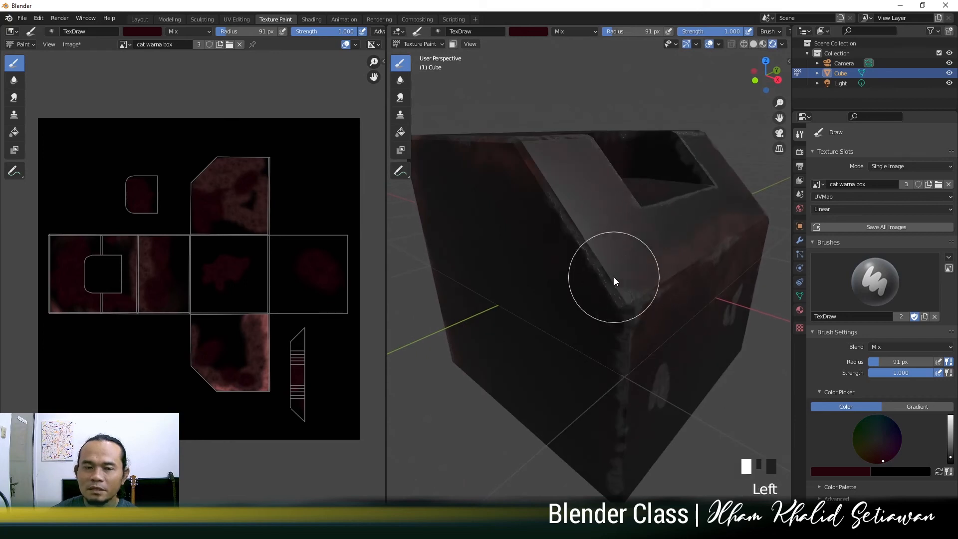
Step: Cover the front face below the slope with more dark crimson
scroll(613, 278, down, 3)
mouse_move(614, 278)
middle_down()
mouse_move(627, 279)
mouse_move(654, 319)
middle_up()
click(655, 320)
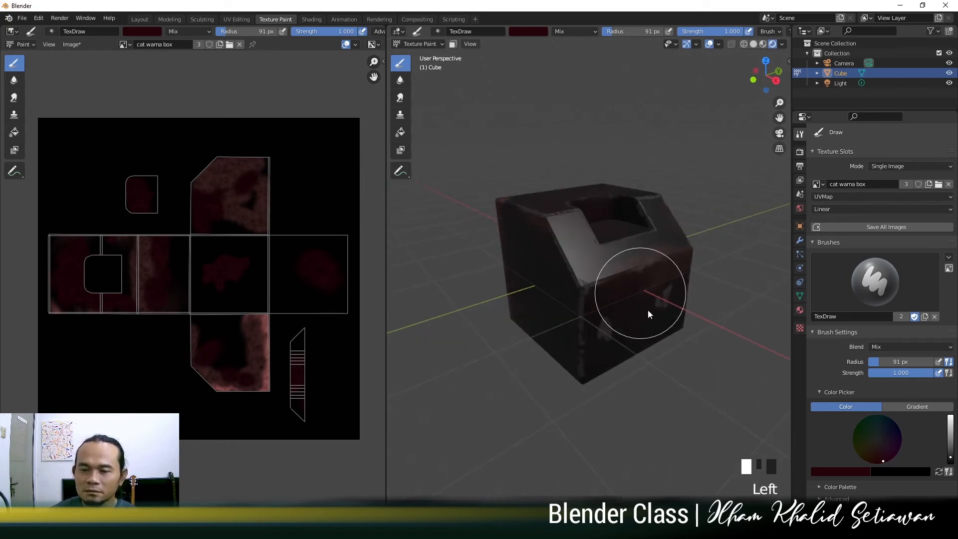
scroll(647, 309, up, 2)
click(651, 324)
click(669, 263)
click(639, 268)
mouse_move(639, 268)
middle_down()
mouse_move(596, 251)
mouse_move(436, 76)
middle_up()
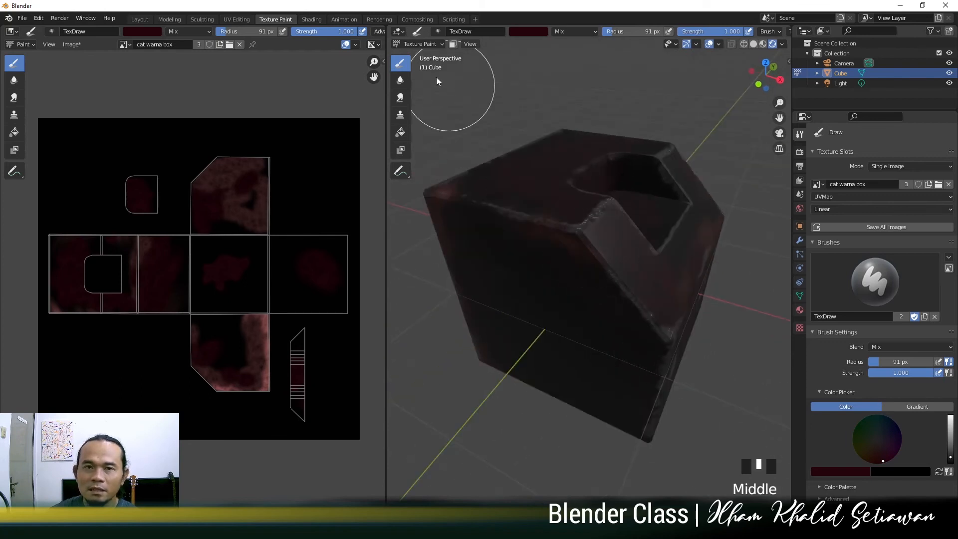
Step: Switch to the Shading workspace and spread the cat warna box texture and Bump nodes apart, checking the box's worn edges
click(311, 19)
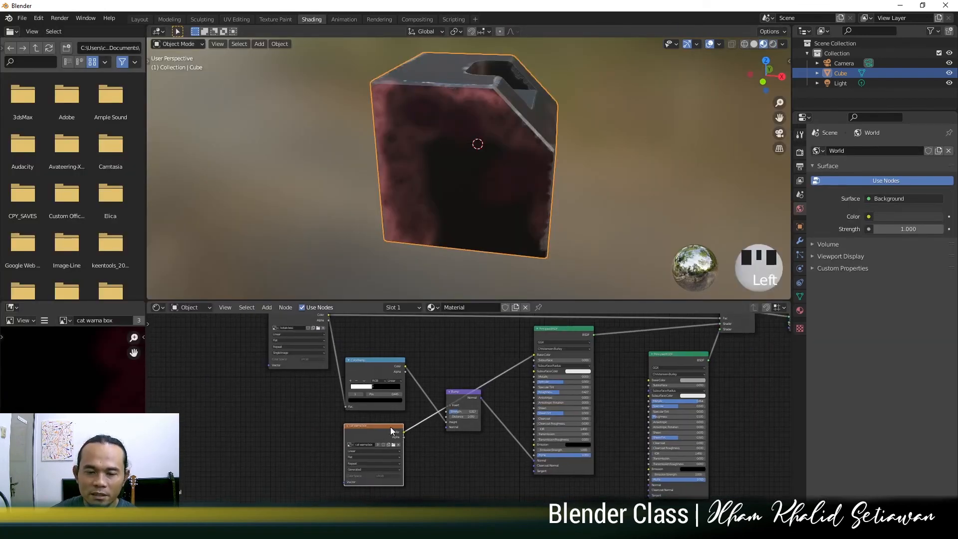
drag(390, 432, 349, 428)
drag(474, 398, 484, 416)
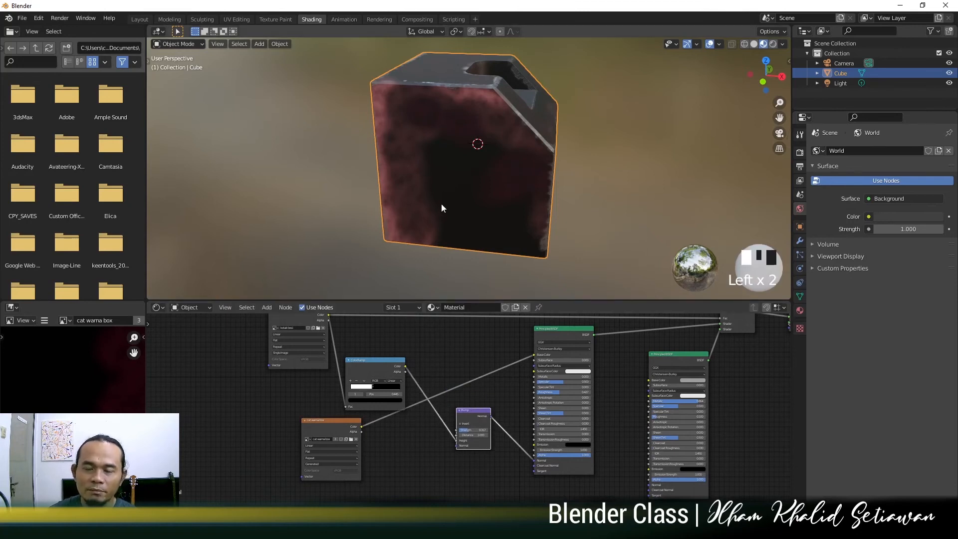
middle_drag(441, 203, 388, 211)
scroll(388, 211, up, 3)
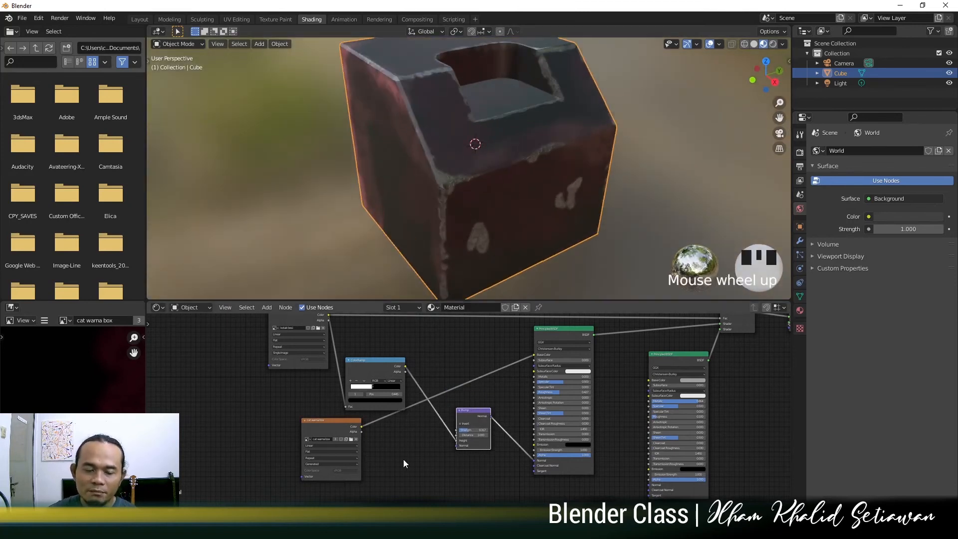
middle_drag(509, 179, 458, 179)
scroll(390, 235, up, 2)
Step: Reposition the cat warna box texture node below the ColorRamp to leave space before the Bump node
drag(339, 421, 312, 418)
scroll(427, 421, up, 2)
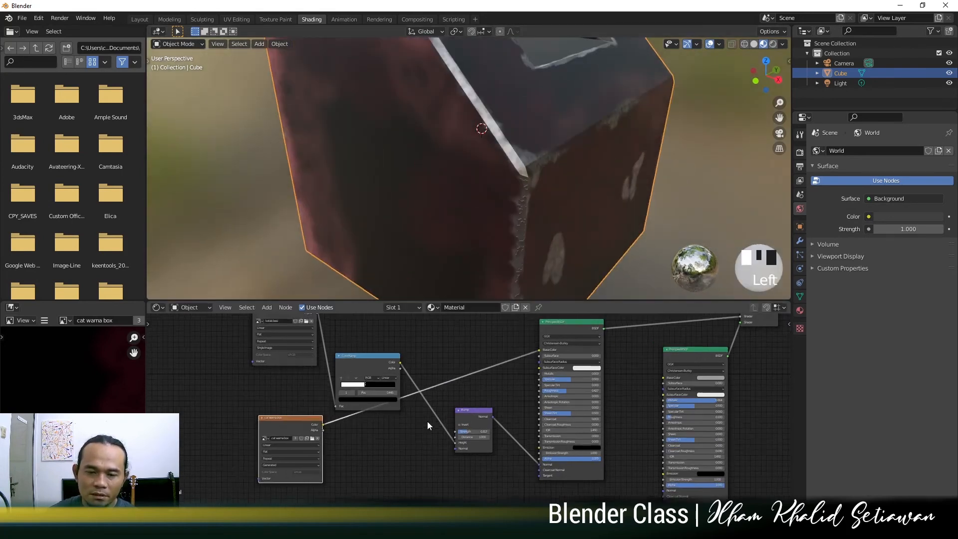
click(478, 410)
drag(299, 418, 351, 447)
middle_drag(406, 437, 396, 392)
scroll(396, 393, down, 2)
scroll(397, 397, up, 3)
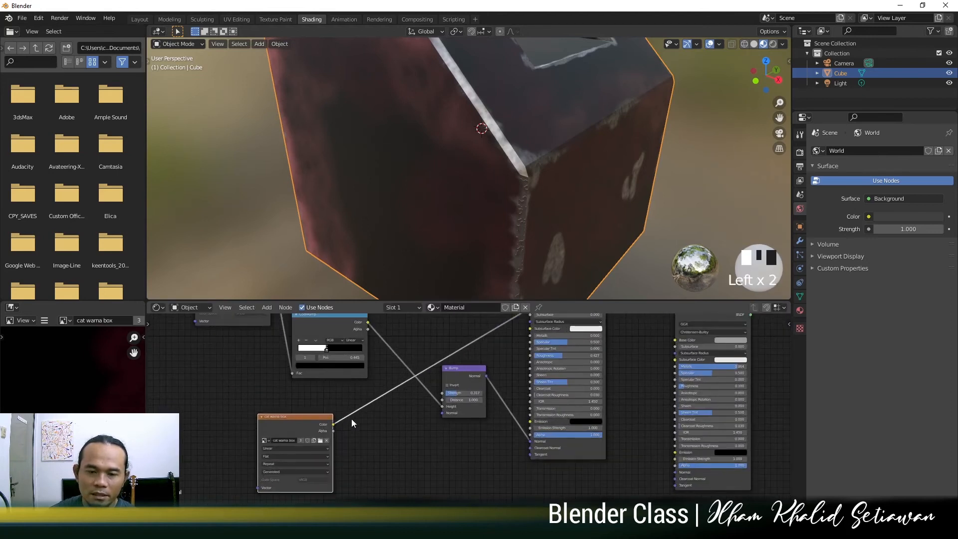
drag(319, 421, 276, 421)
scroll(323, 434, up, 1)
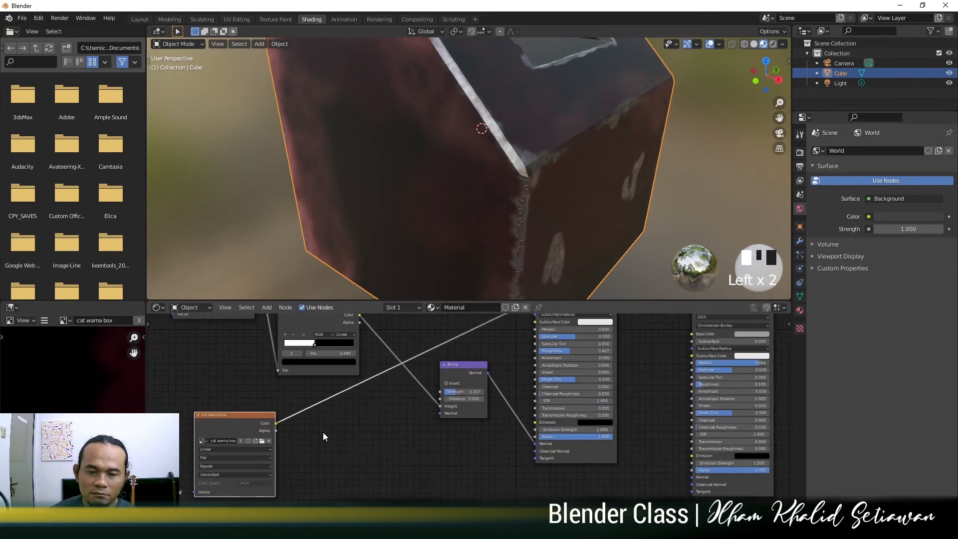
scroll(345, 427, down, 2)
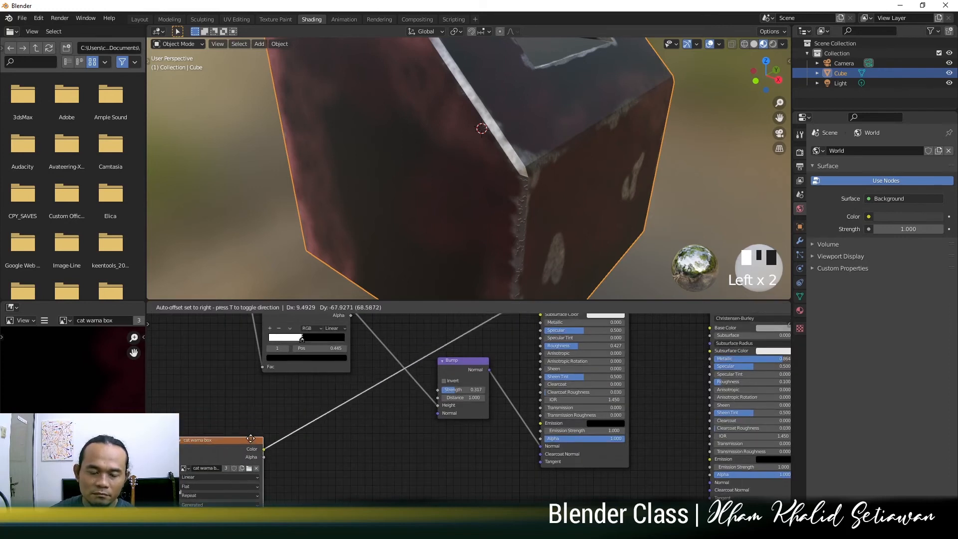
Step: Try a MixRGB node between the cat warna box texture and the Principled BSDF's Base Color, and delete it
key(shift+a)
mouse_move(360, 446)
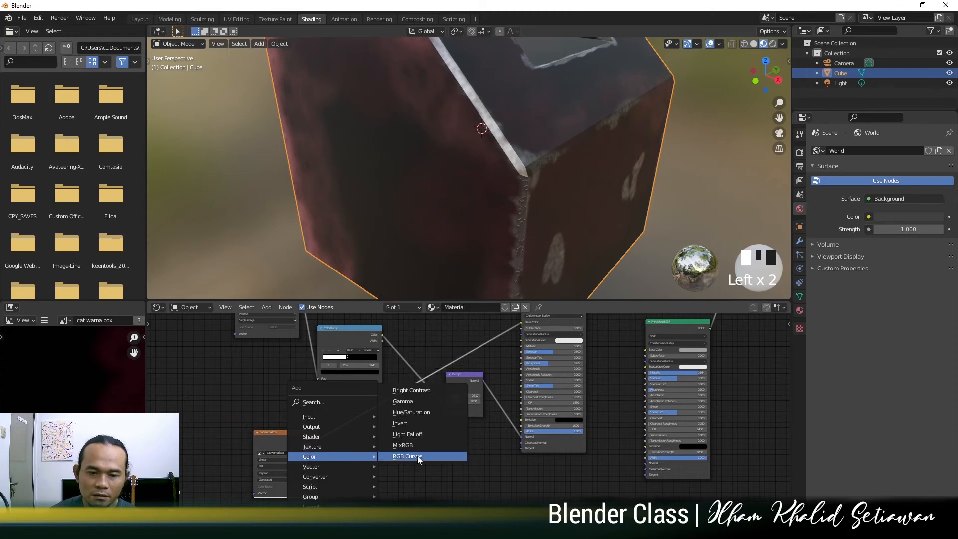
click(427, 445)
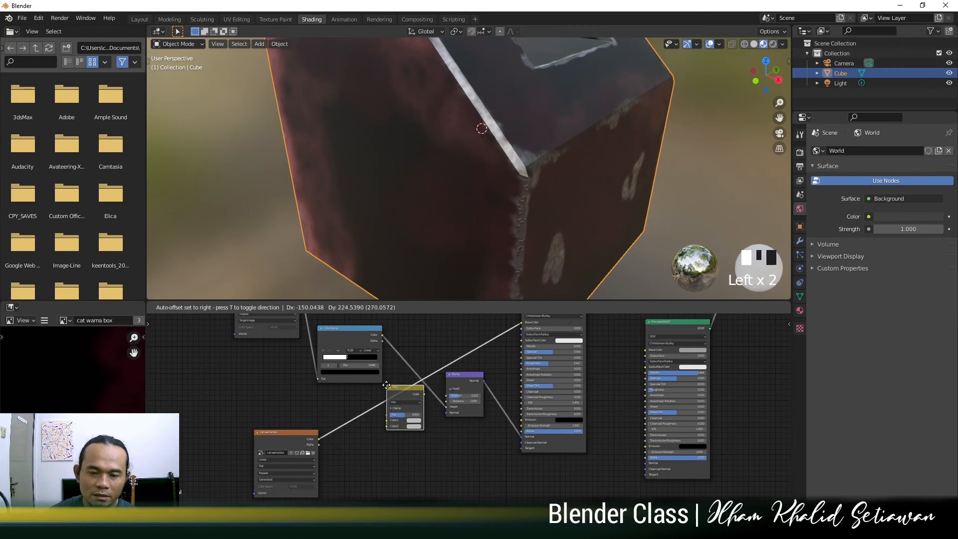
click(386, 385)
scroll(397, 430, up, 5)
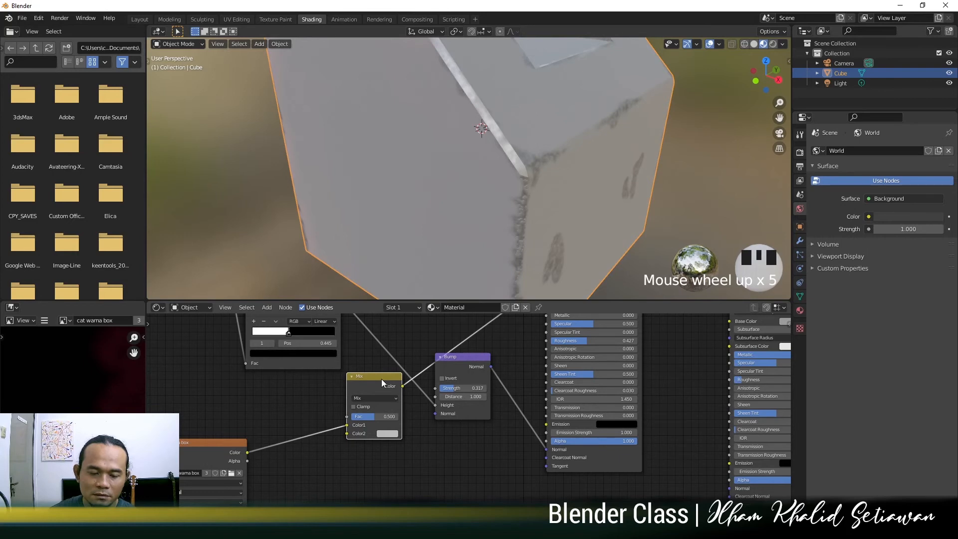
key(ctrl+x)
scroll(382, 405, down, 2)
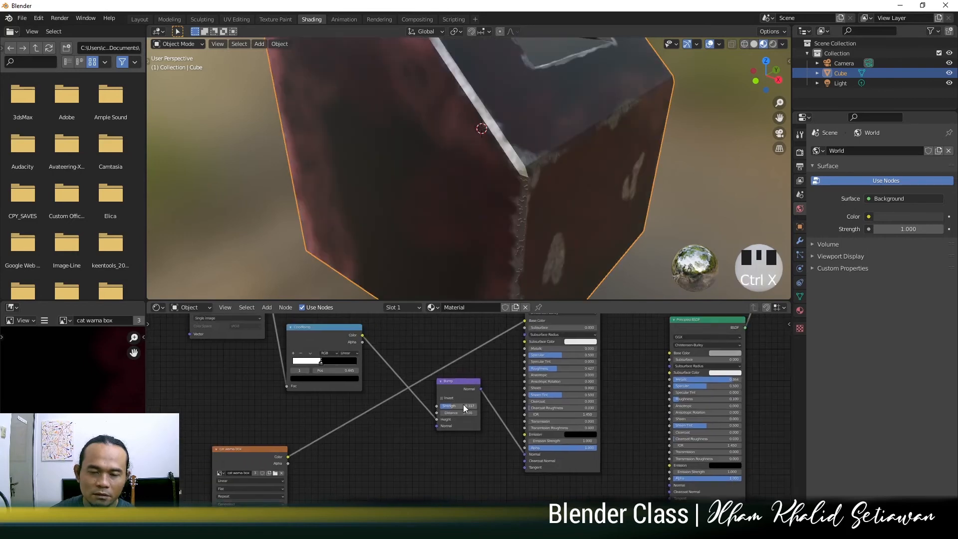
Step: Insert a MixRGB node between the ColorRamp and the Bump node's Height, and connect the cat warna box texture's Color to Color2
drag(469, 382, 495, 411)
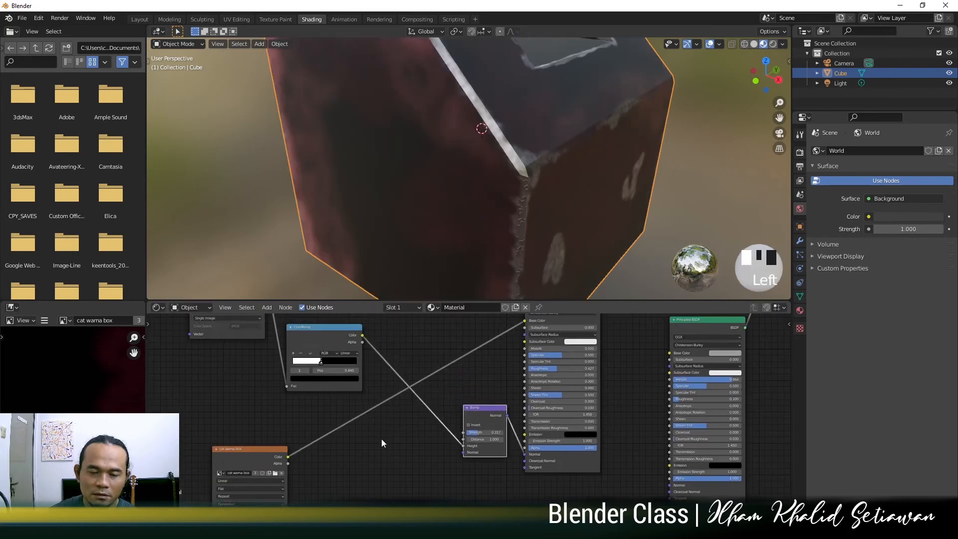
scroll(382, 439, up, 2)
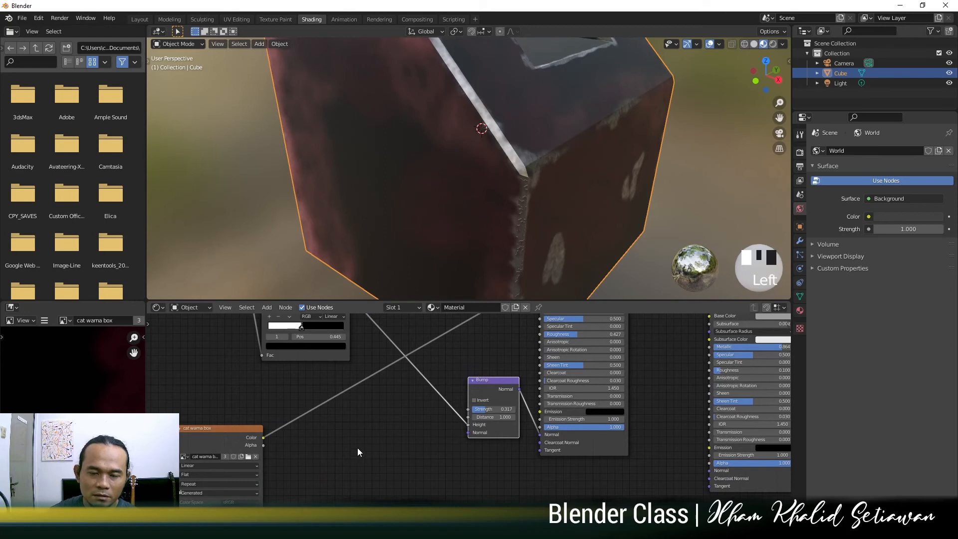
key(shift+a)
mouse_move(370, 448)
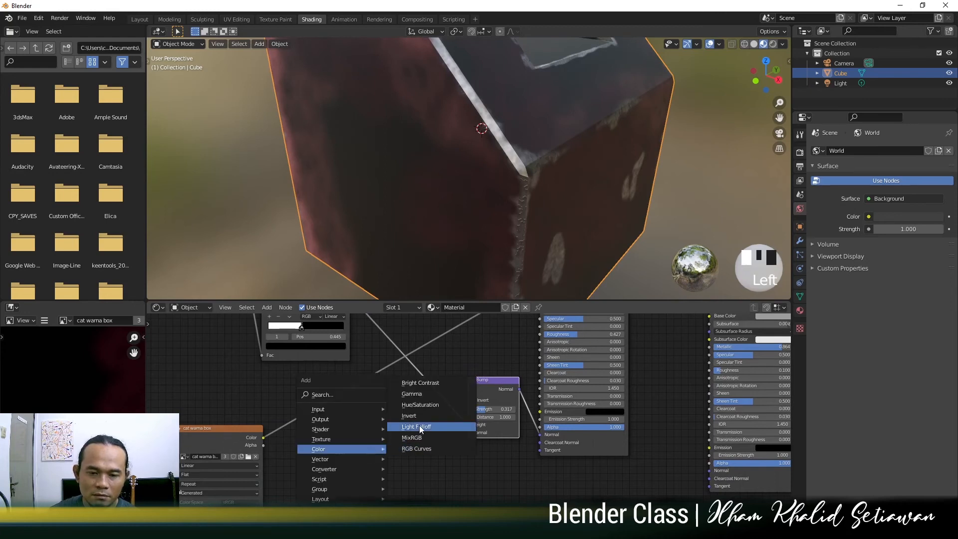
click(419, 438)
click(400, 381)
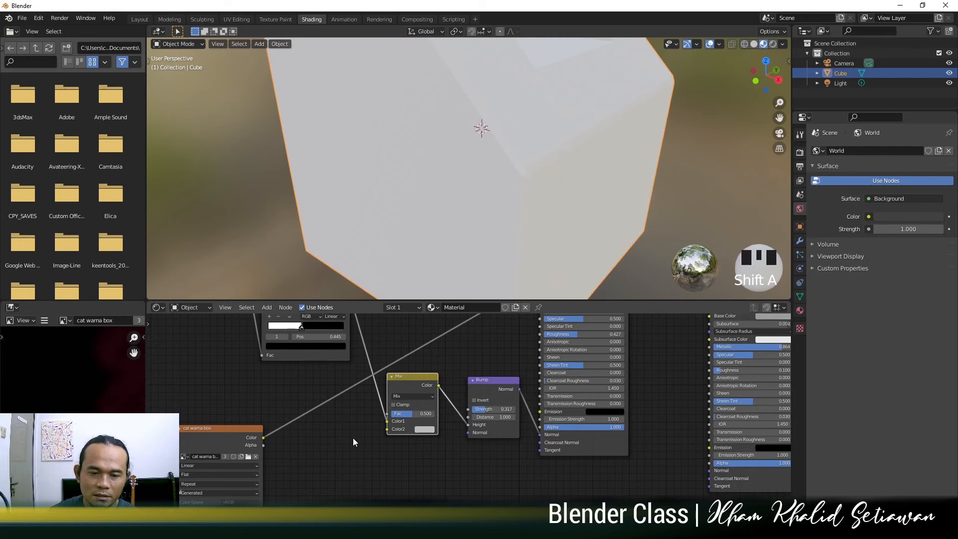
drag(263, 438, 388, 428)
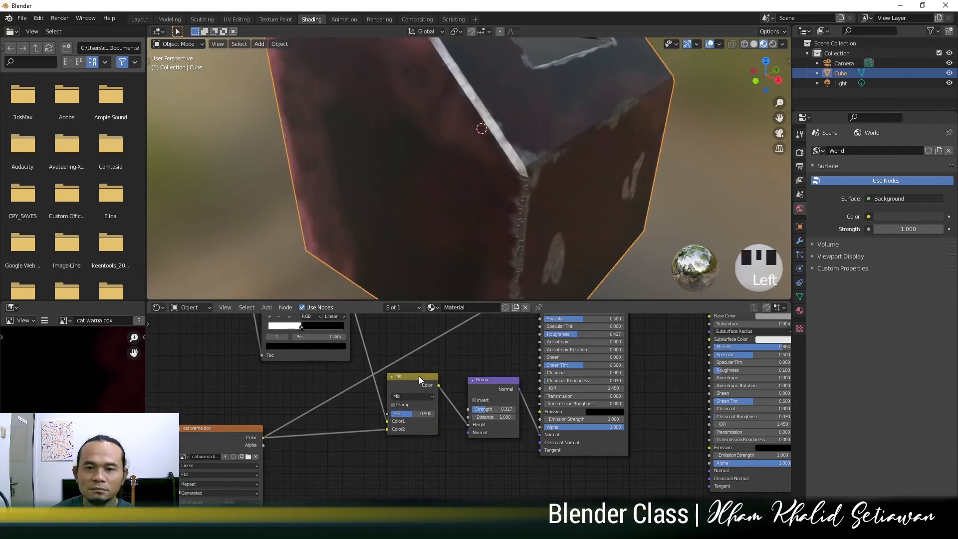
Step: Set the MixRGB node's blending mode to Add and its Fac to 0.183
middle_drag(481, 208, 584, 160)
scroll(583, 160, up, 2)
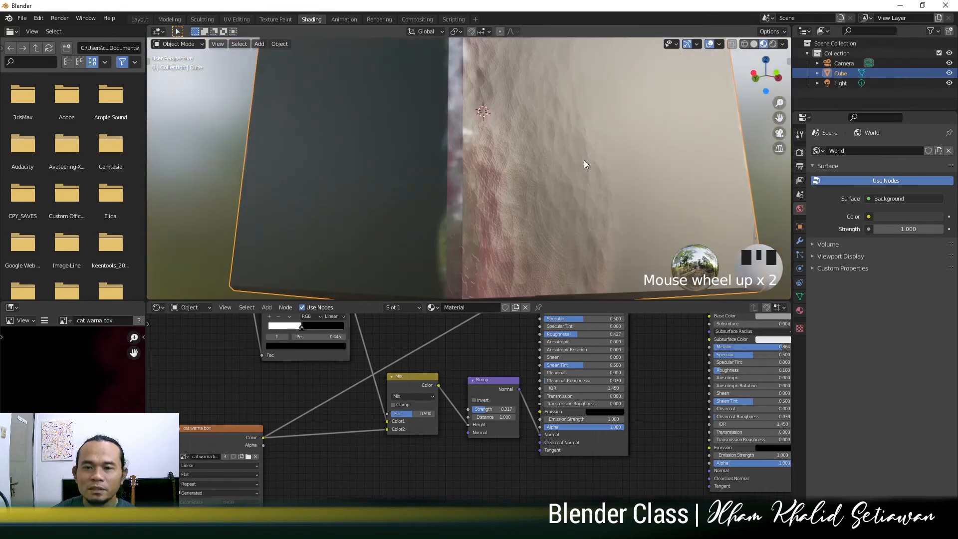
scroll(391, 457, up, 2)
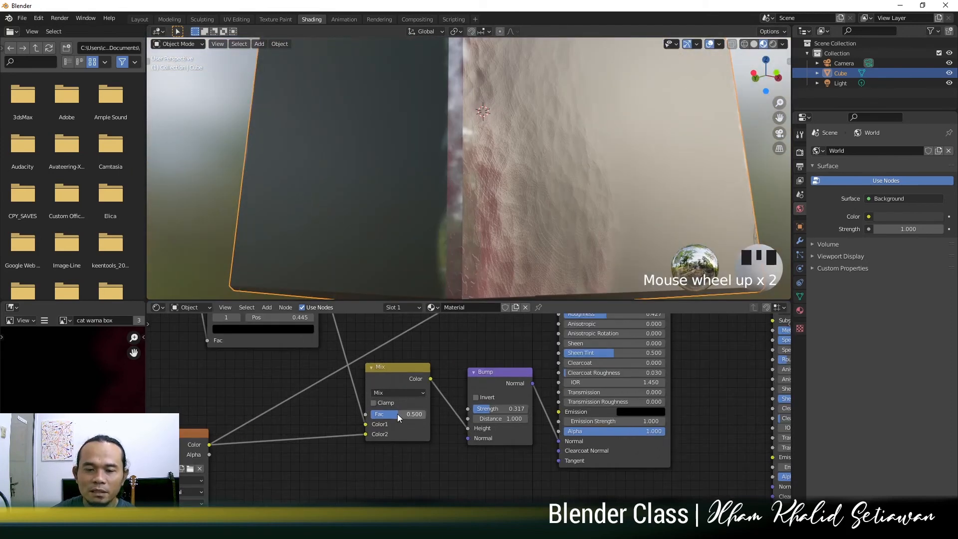
click(406, 392)
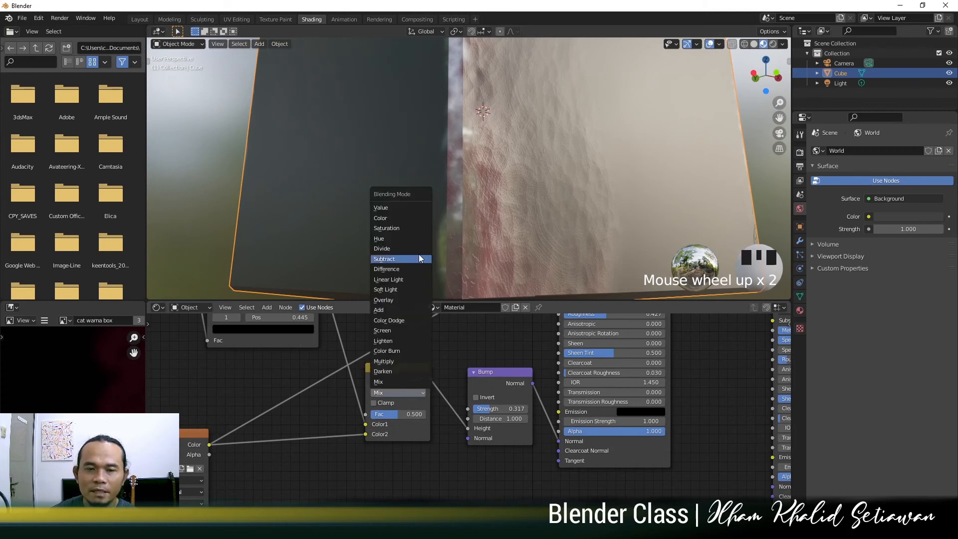
click(397, 312)
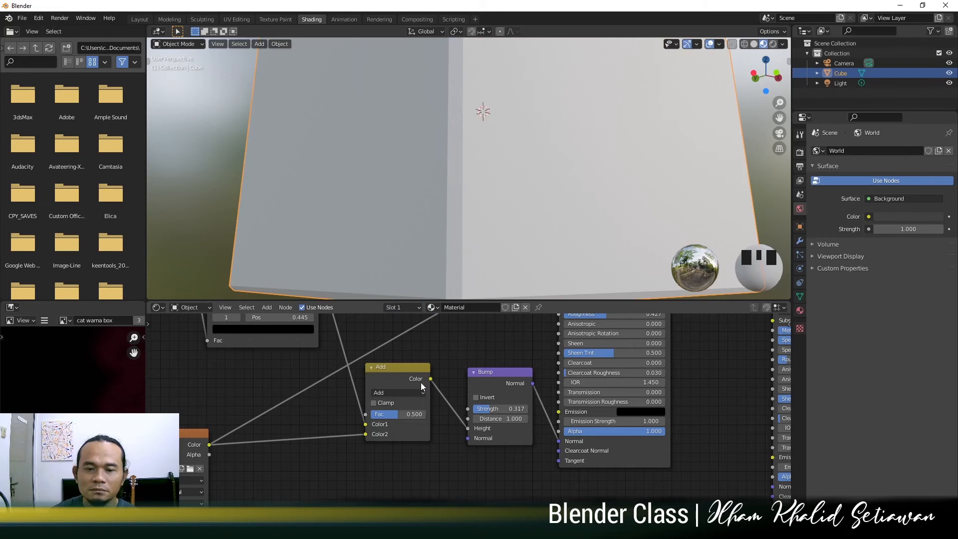
mouse_move(399, 414)
mouse_down()
mouse_move(372, 414)
mouse_move(418, 415)
mouse_move(380, 414)
mouse_up()
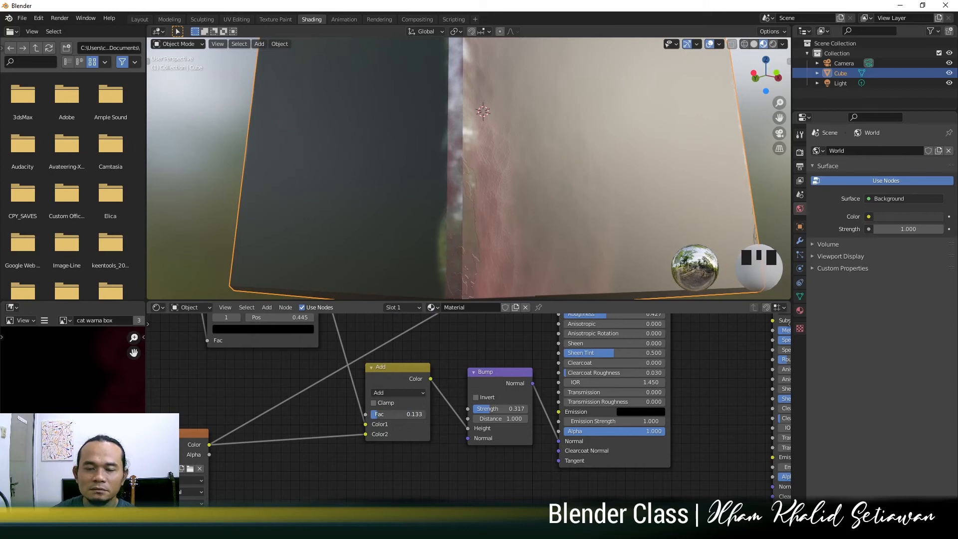
Step: Examine the combined bump on the box's worn edges and side faces from several angles and distances
middle_drag(499, 239, 522, 191)
scroll(432, 209, down, 3)
scroll(448, 207, up, 3)
scroll(448, 207, down, 3)
scroll(544, 213, up, 3)
scroll(504, 221, down, 4)
scroll(480, 199, up, 3)
scroll(546, 211, up, 2)
scroll(546, 210, down, 2)
scroll(522, 192, up, 3)
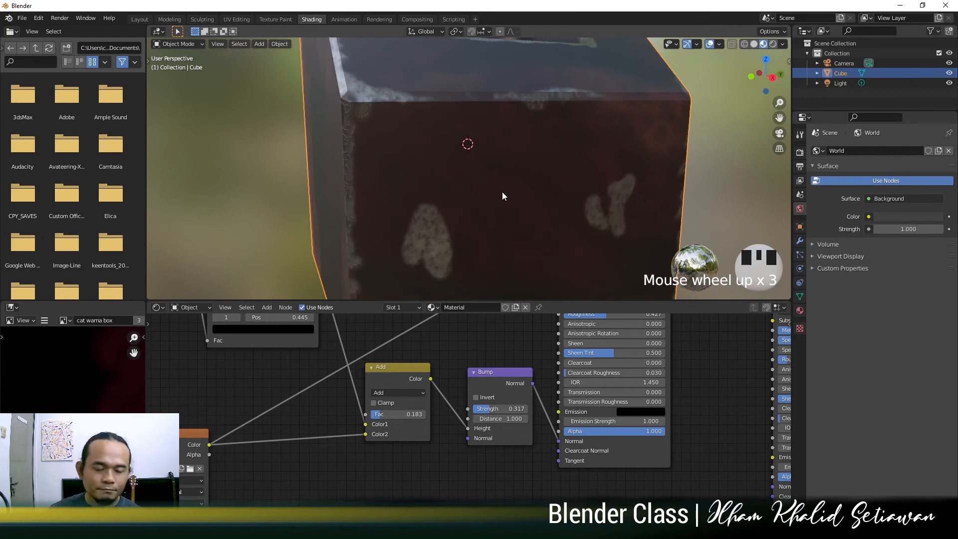
scroll(494, 174, down, 3)
middle_drag(490, 156, 512, 371)
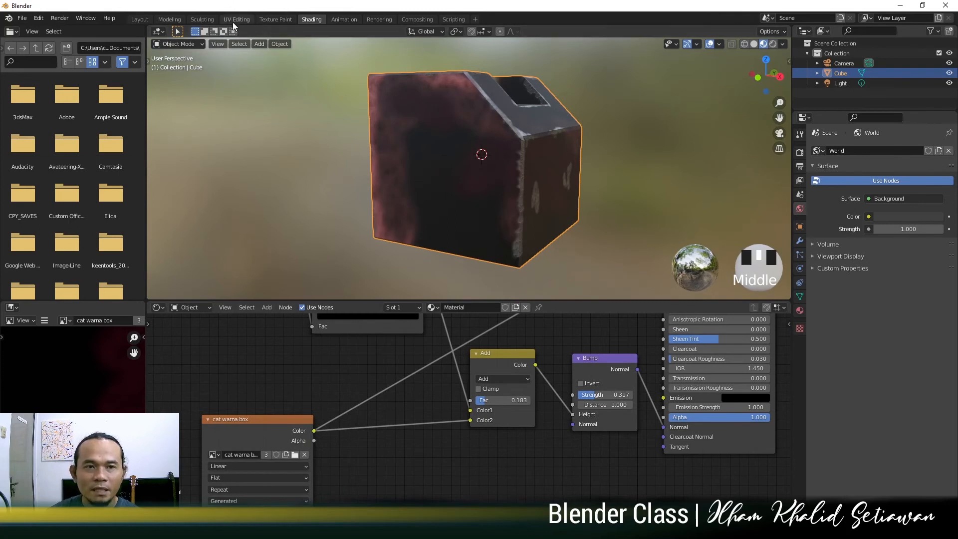
Step: Switch to the Texture Paint workspace and widen the properties area beside the 3D view
click(275, 19)
mouse_move(571, 257)
shift+middle_down()
mouse_move(541, 295)
mouse_move(624, 276)
mouse_move(610, 256)
mouse_move(591, 286)
mouse_move(549, 278)
shift+middle_up()
scroll(532, 274, up, 4)
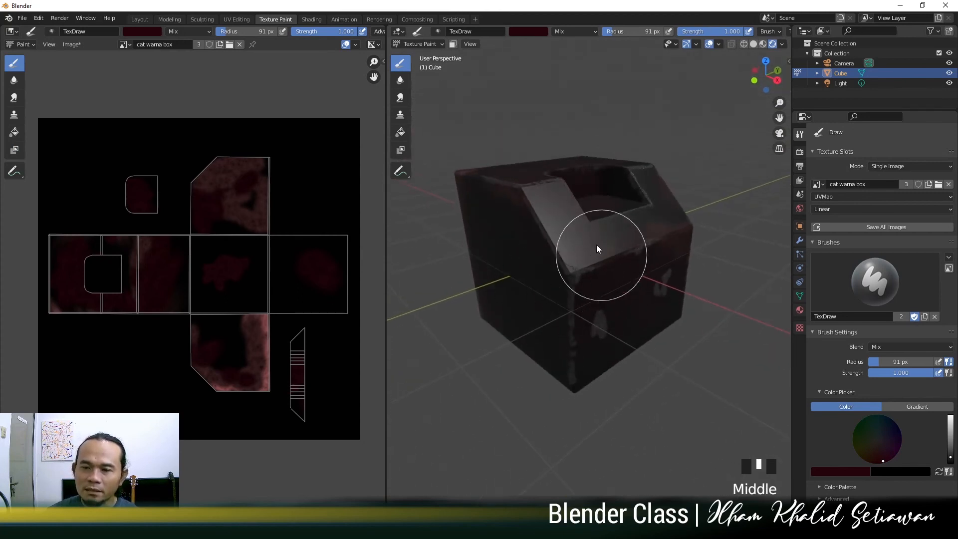
scroll(594, 244, up, 2)
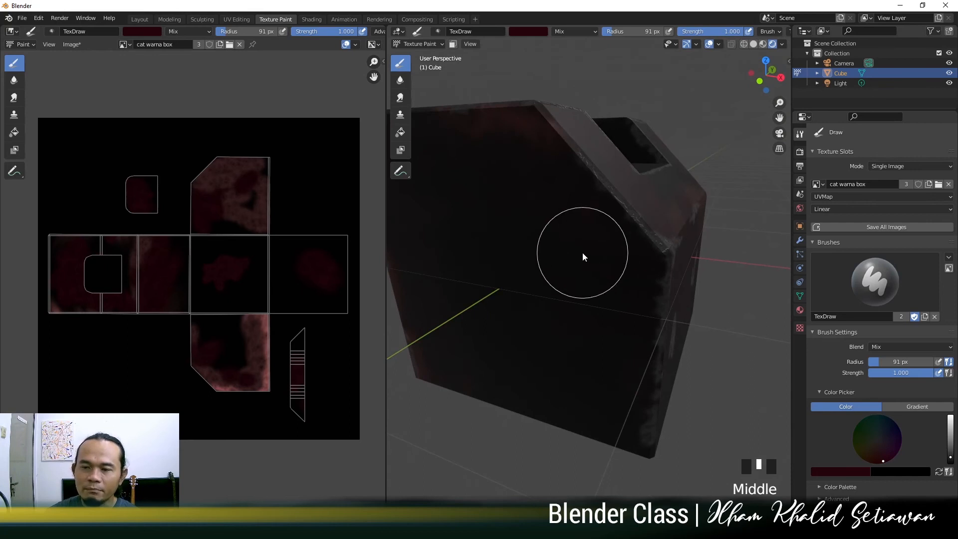
shift+middle_drag(582, 252, 645, 275)
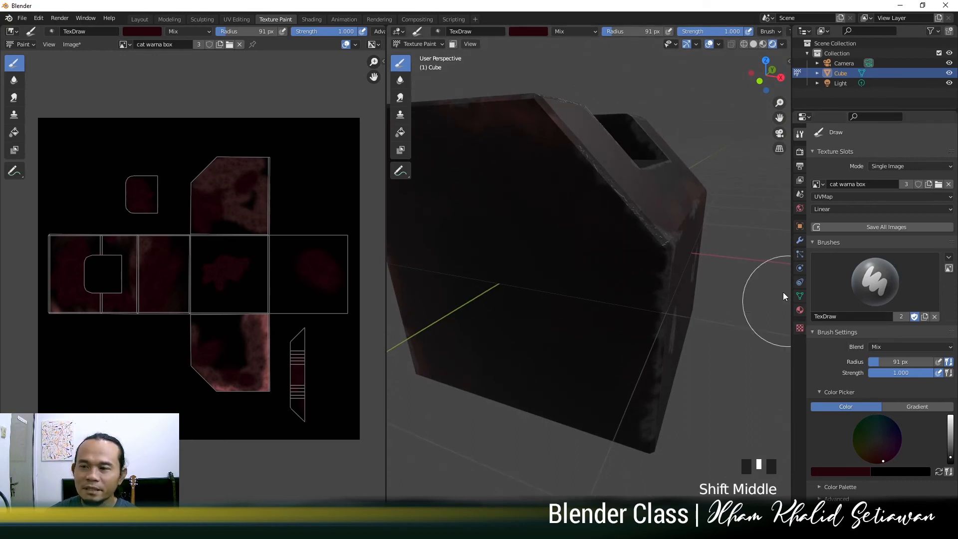
drag(791, 275, 738, 274)
drag(746, 272, 763, 271)
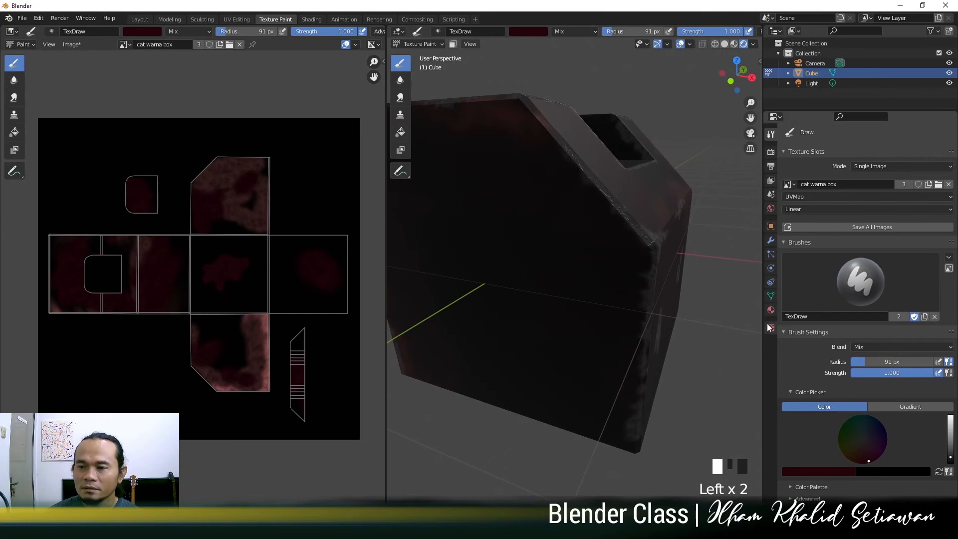
Step: Unlink the TexDraw brush's current texture and create a new brush texture in its place
scroll(854, 340, down, 5)
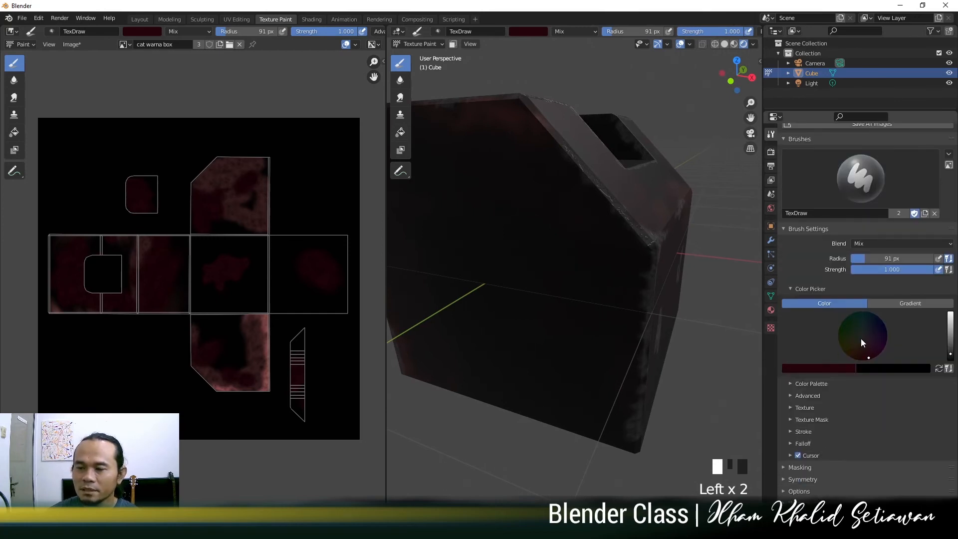
click(793, 407)
scroll(633, 293, down, 4)
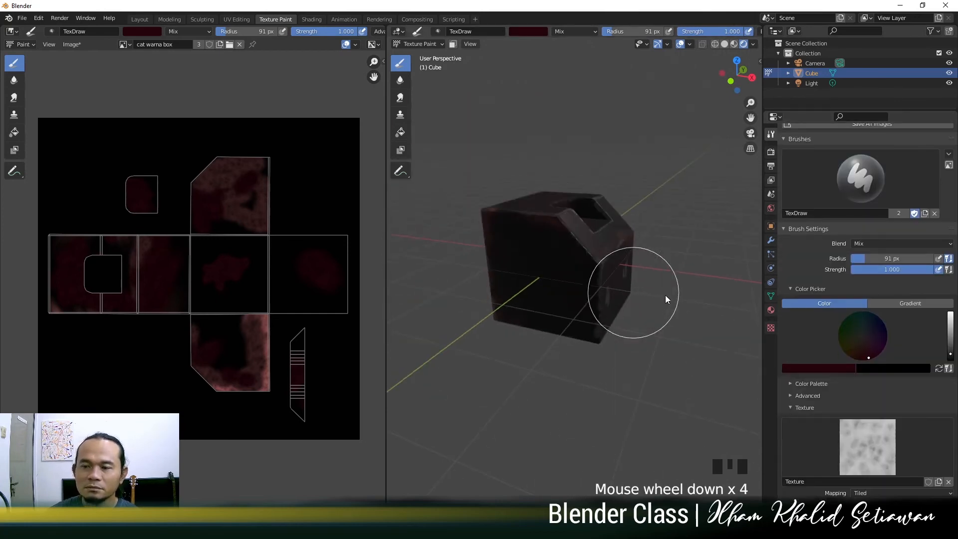
scroll(857, 446, down, 3)
click(948, 423)
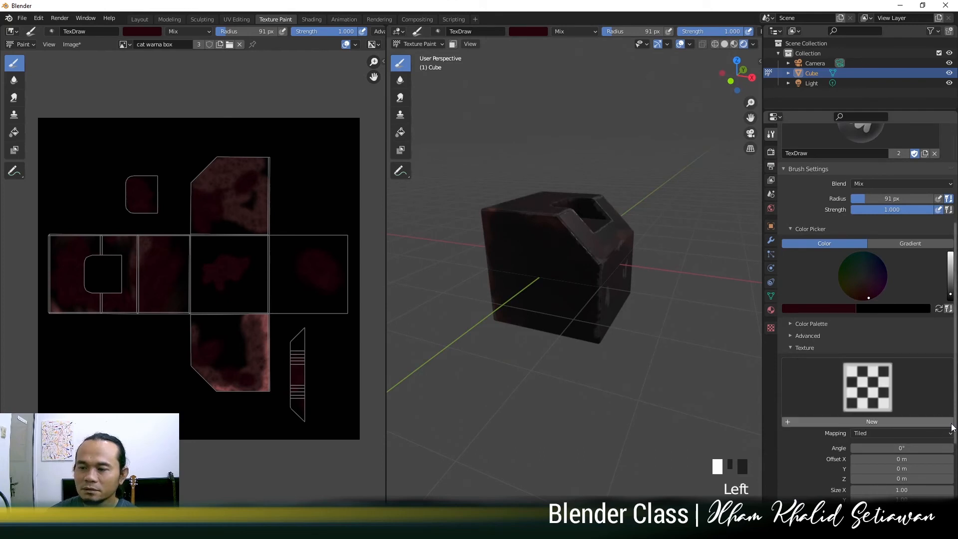
click(929, 422)
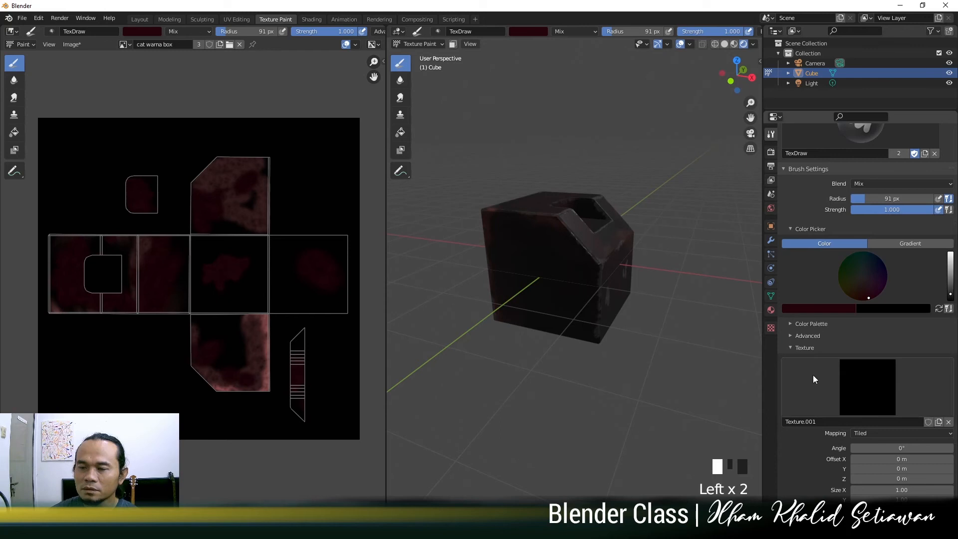
Step: Load tileable-metal-textures-8.jpg from D:\TUTORIAL CLASS\TEXTURE as the image of the new brush texture
click(770, 329)
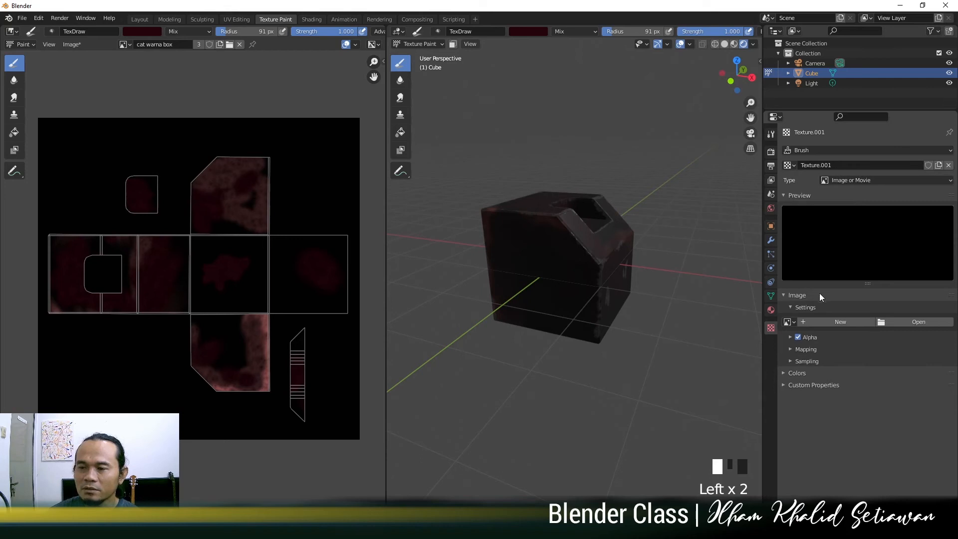
click(905, 322)
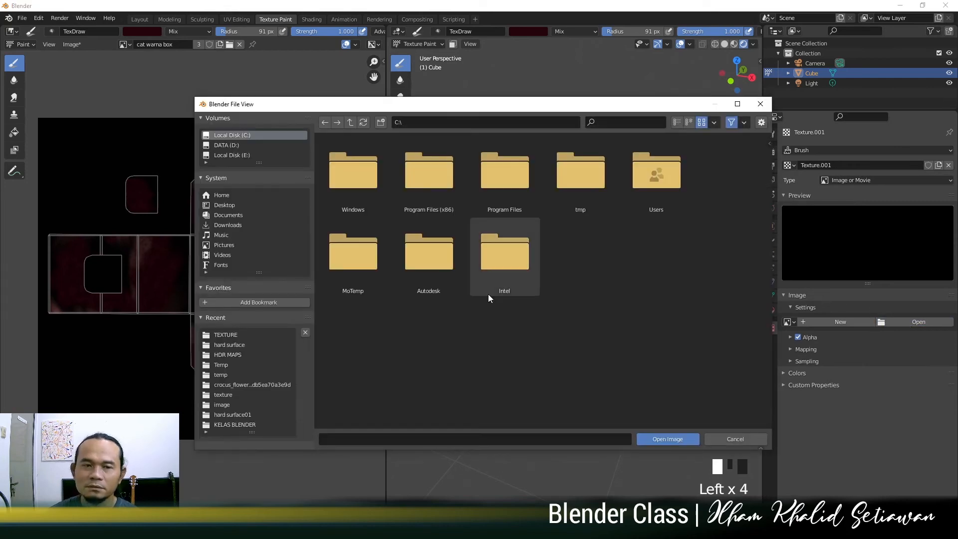
click(235, 157)
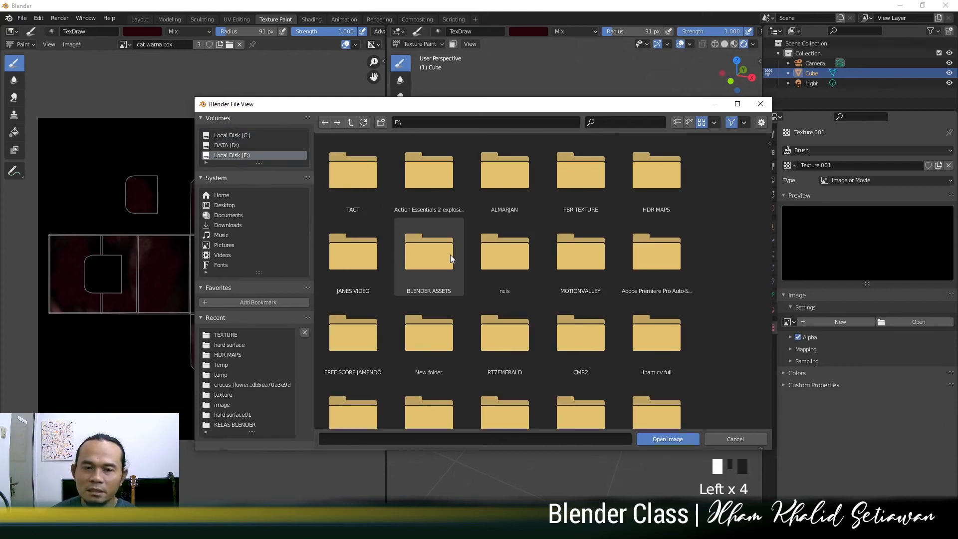
scroll(591, 307, down, 5)
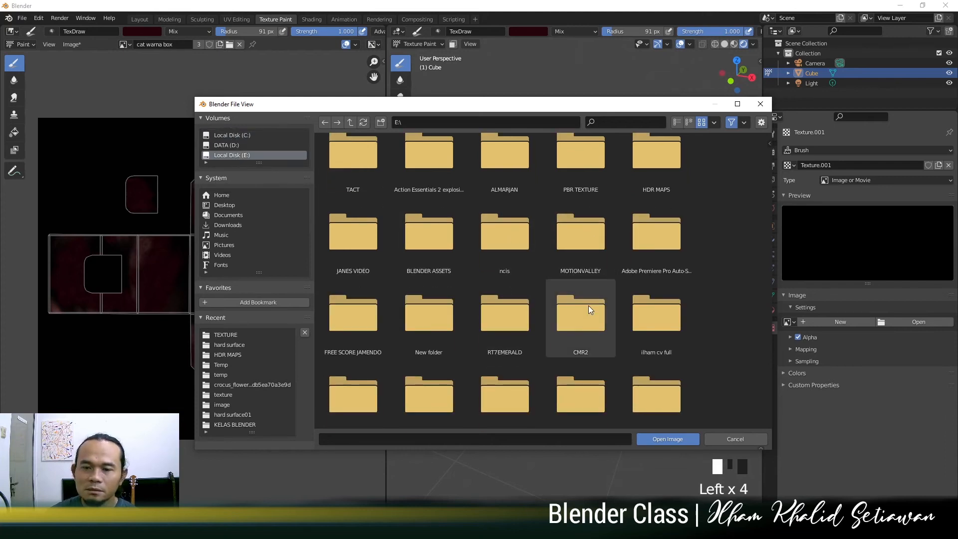
scroll(589, 310, up, 4)
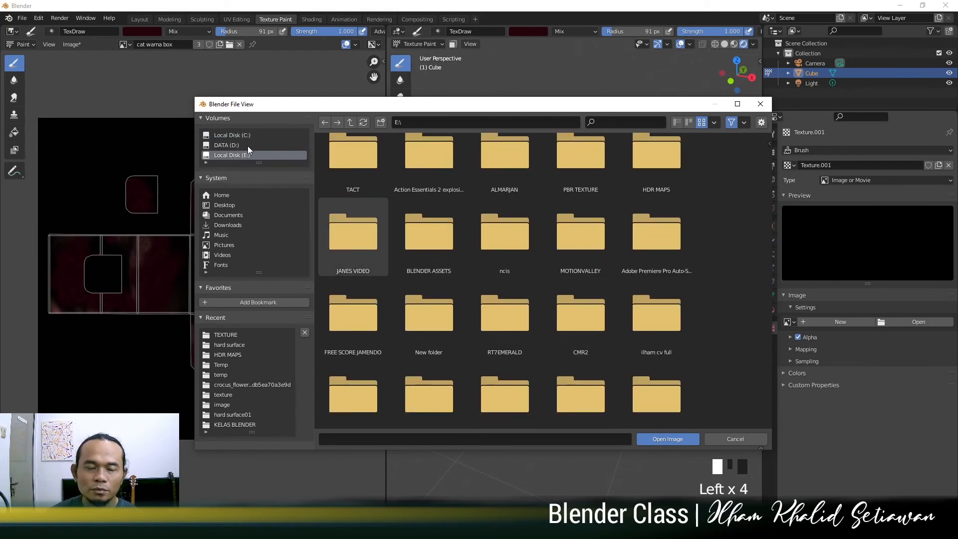
click(247, 145)
double_click(440, 172)
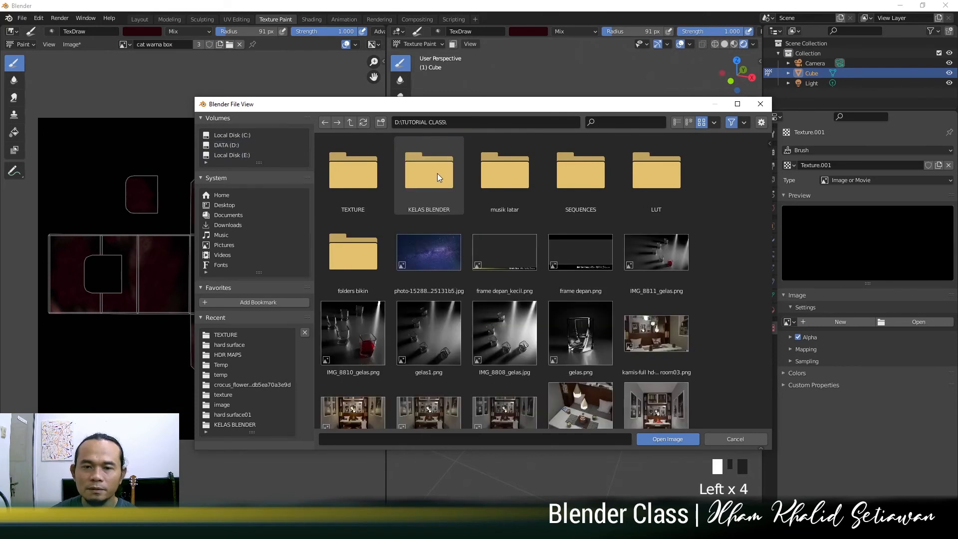
double_click(359, 174)
scroll(520, 322, down, 8)
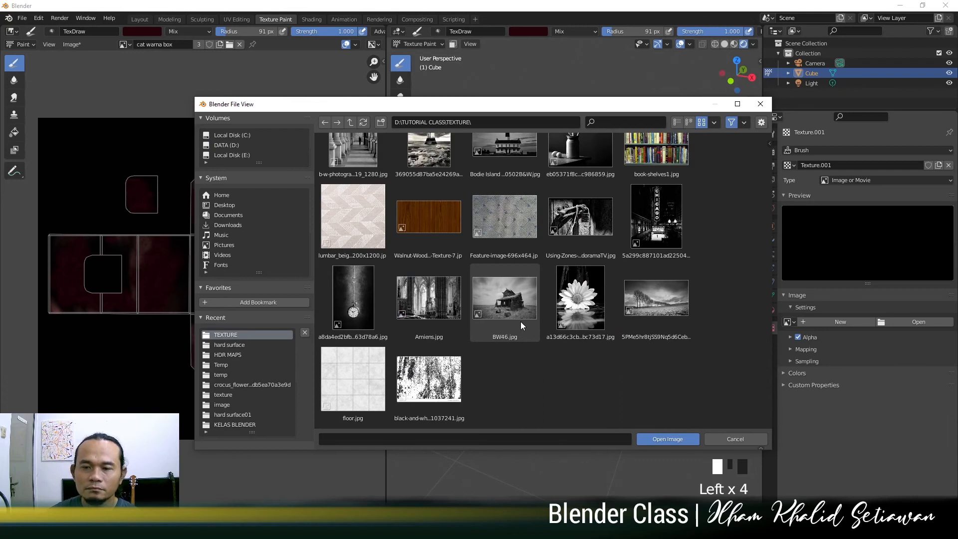
scroll(519, 321, up, 8)
click(410, 157)
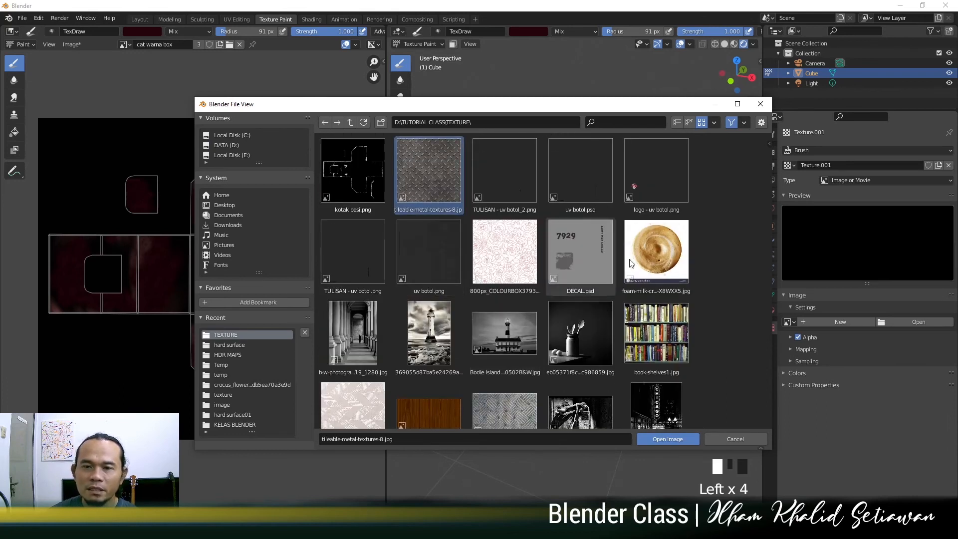
click(681, 441)
Step: Return to the active brush settings and bring the metal texture's mapping options into view
mouse_move(585, 330)
middle_down()
mouse_move(675, 369)
mouse_move(675, 349)
mouse_move(617, 369)
mouse_move(610, 349)
mouse_move(600, 351)
middle_up()
scroll(617, 369, up, 2)
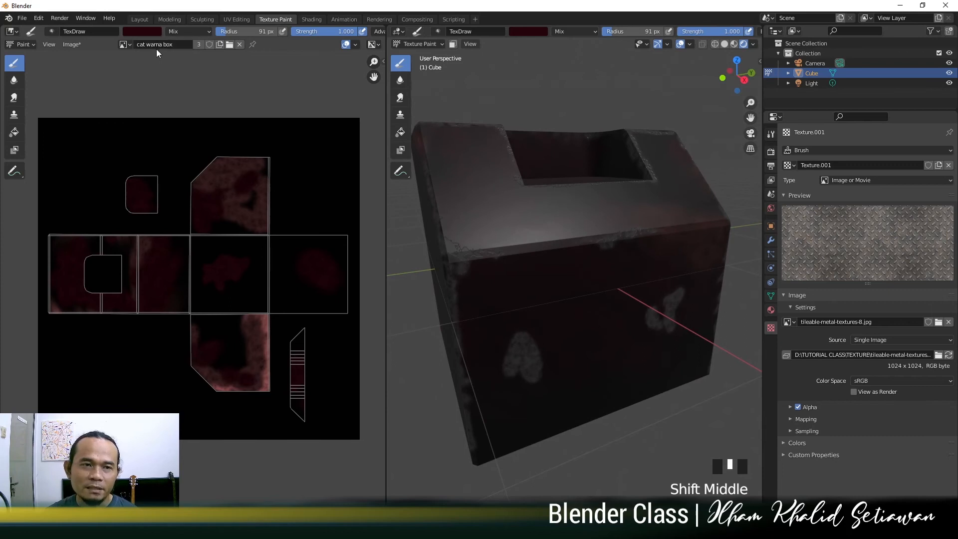
middle_drag(591, 306, 571, 305)
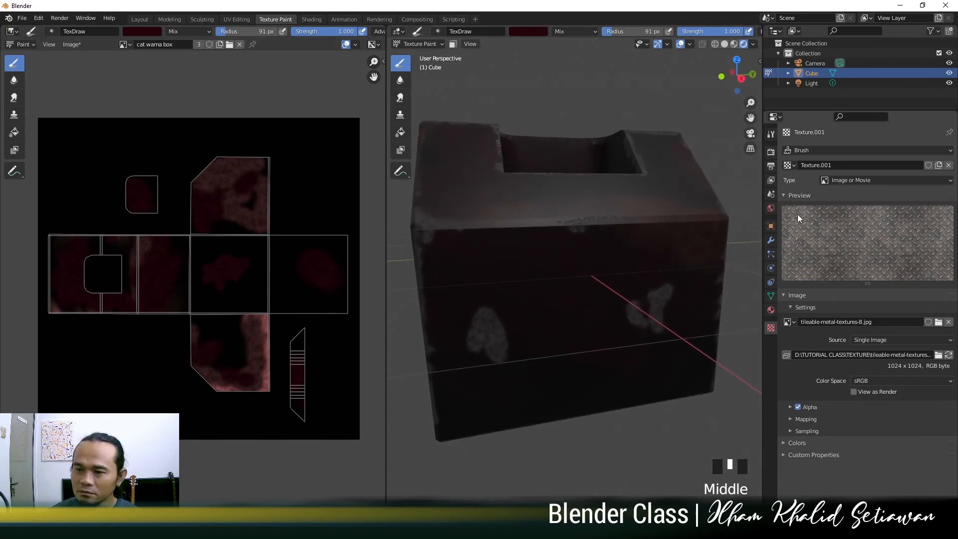
click(770, 135)
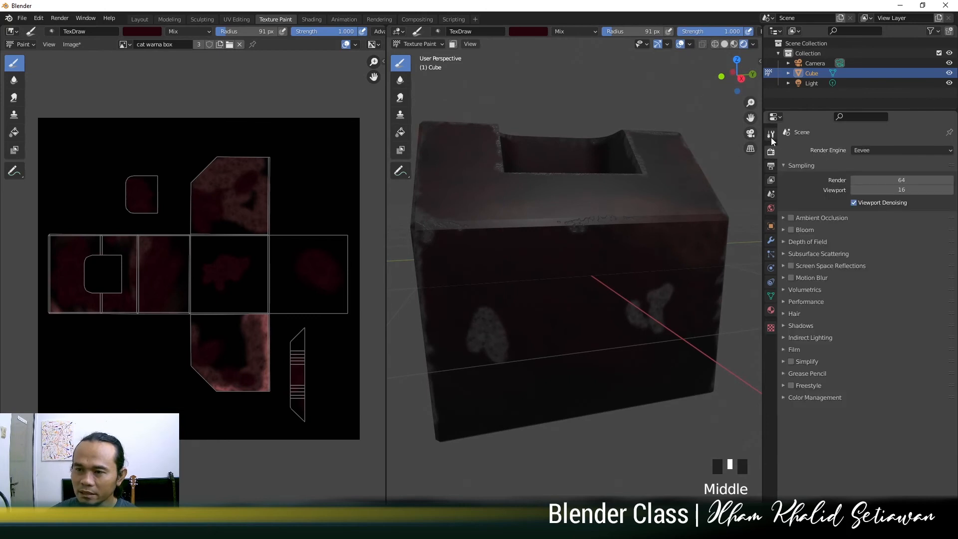
scroll(803, 320, down, 17)
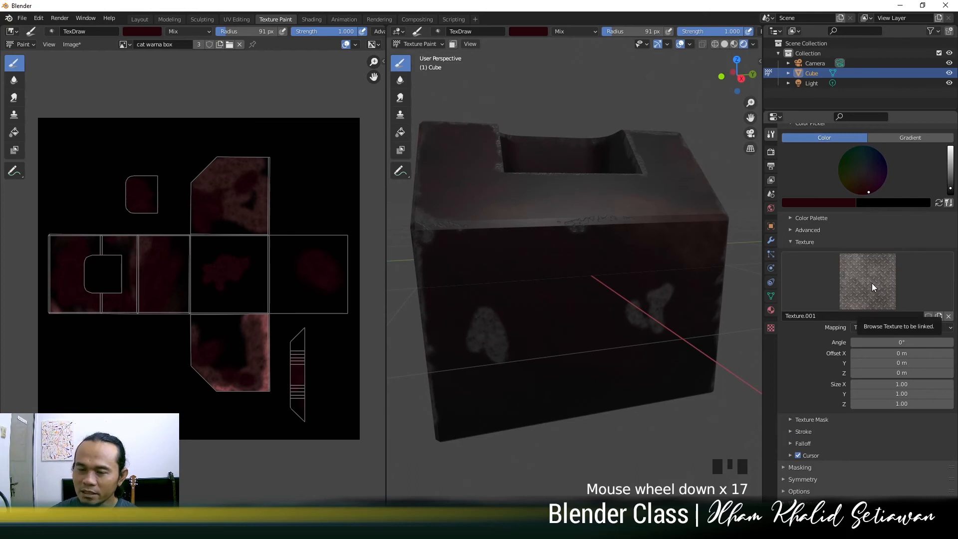
Step: Inspect the box's sloped top and front face up close and from several angles
middle_drag(579, 252, 506, 225)
mouse_move(504, 253)
mouse_down()
mouse_move(558, 239)
mouse_move(602, 257)
mouse_up()
mouse_move(602, 256)
middle_down()
mouse_move(621, 256)
mouse_move(583, 256)
mouse_move(593, 256)
middle_up()
scroll(584, 256, up, 3)
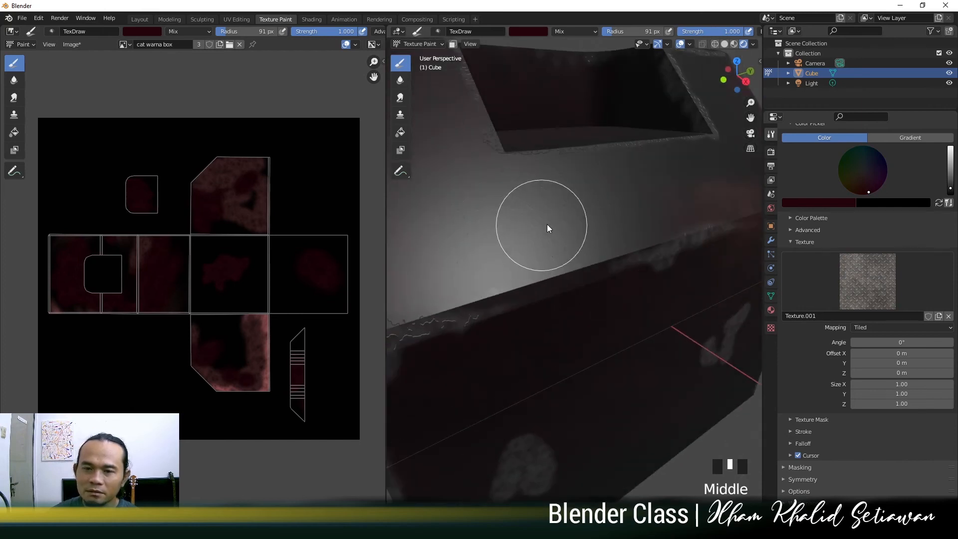
scroll(588, 229, down, 3)
middle_drag(586, 236, 594, 264)
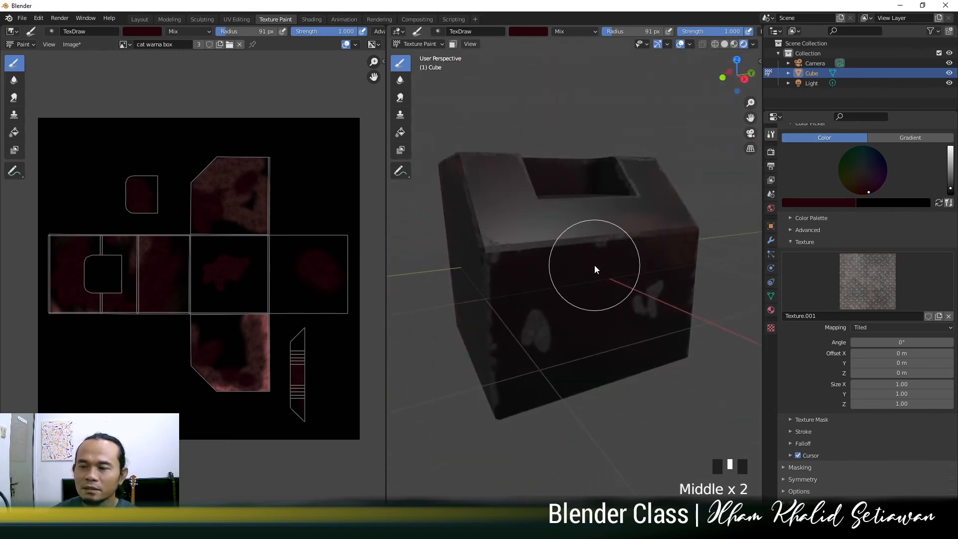
middle_drag(604, 312, 591, 305)
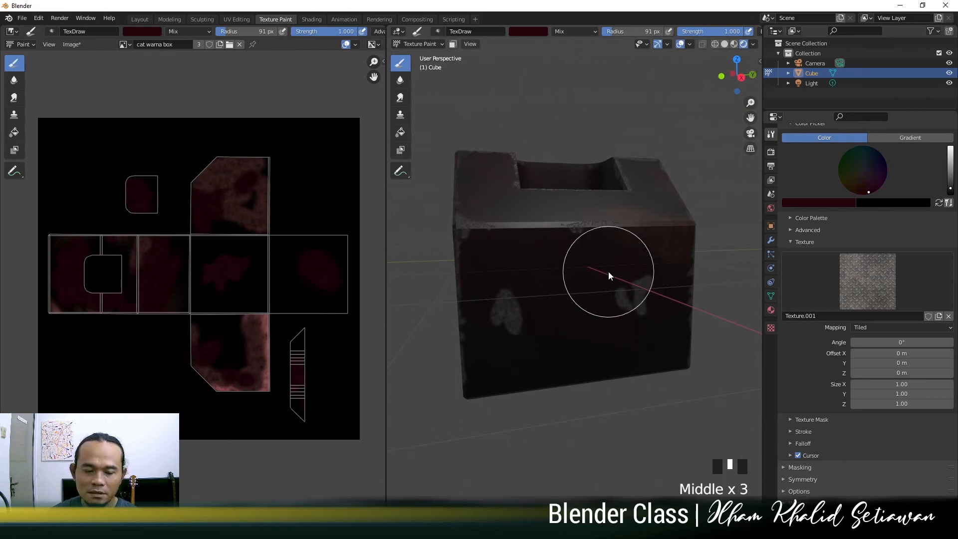
Step: Examine the box's side face, handle cut-out and worn edges from several angles and up close
key(shift+f)
mouse_move(659, 296)
middle_down()
mouse_move(605, 313)
mouse_move(513, 299)
mouse_move(522, 298)
middle_up()
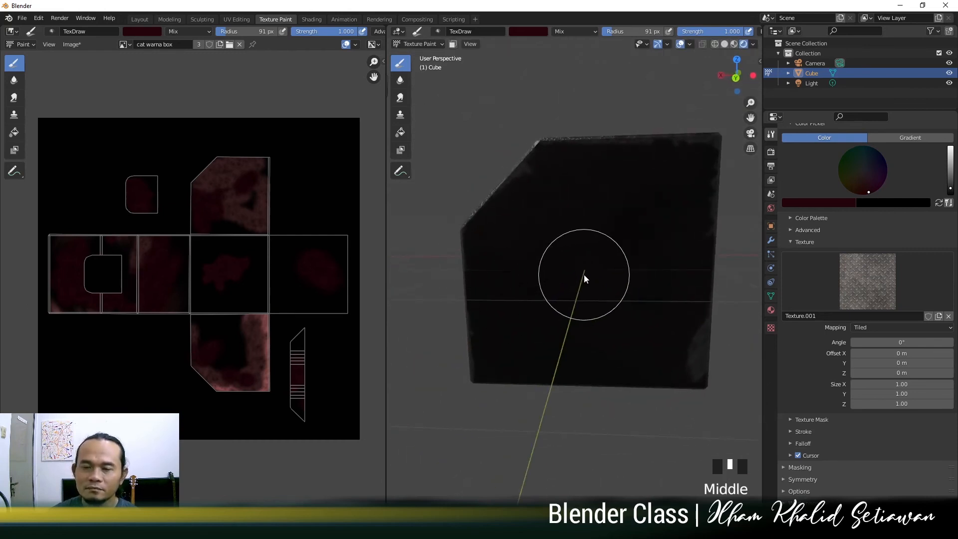
middle_drag(601, 277, 619, 320)
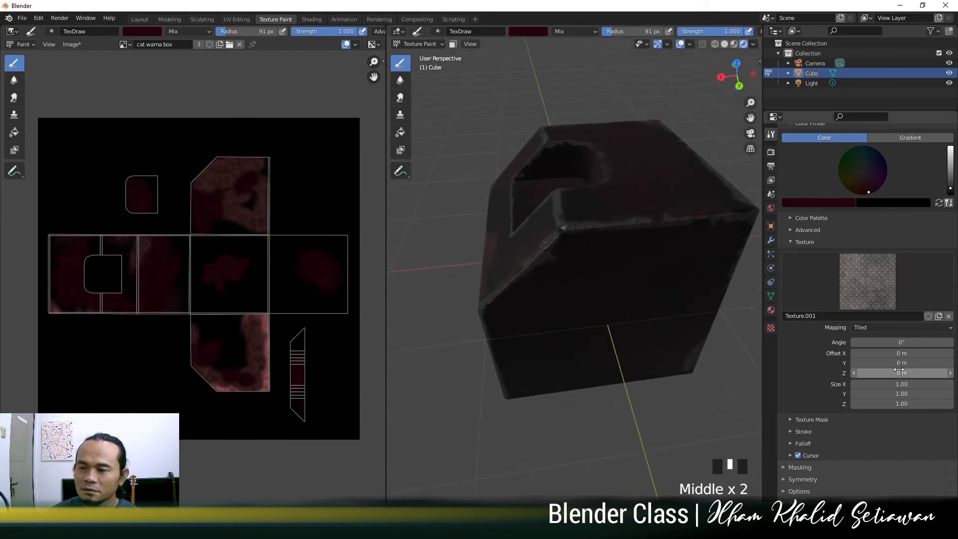
shift+middle_drag(693, 262, 742, 301)
mouse_move(616, 237)
middle_down()
mouse_move(640, 228)
mouse_move(585, 264)
mouse_move(618, 259)
mouse_move(626, 303)
middle_up()
scroll(622, 265, up, 4)
mouse_move(697, 317)
mouse_down()
mouse_move(694, 302)
mouse_move(693, 316)
mouse_up()
middle_drag(700, 316, 679, 327)
mouse_move(630, 333)
mouse_down()
mouse_move(629, 313)
mouse_move(643, 321)
mouse_move(632, 335)
mouse_up()
middle_drag(632, 338, 610, 350)
mouse_move(598, 353)
mouse_down()
mouse_move(597, 331)
mouse_move(597, 345)
mouse_up()
mouse_move(598, 346)
middle_down()
mouse_move(622, 374)
mouse_move(591, 358)
middle_up()
scroll(622, 374, up, 2)
drag(591, 358, 575, 356)
scroll(592, 360, down, 2)
middle_drag(592, 360, 591, 359)
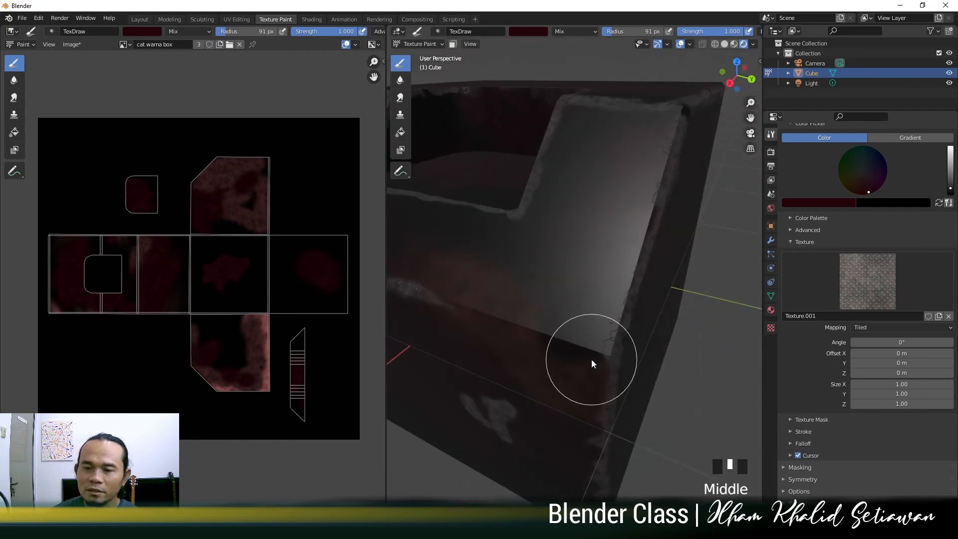
Step: Set the brush texture's mapping to Stencil and shift the metal stencil over the box
click(880, 327)
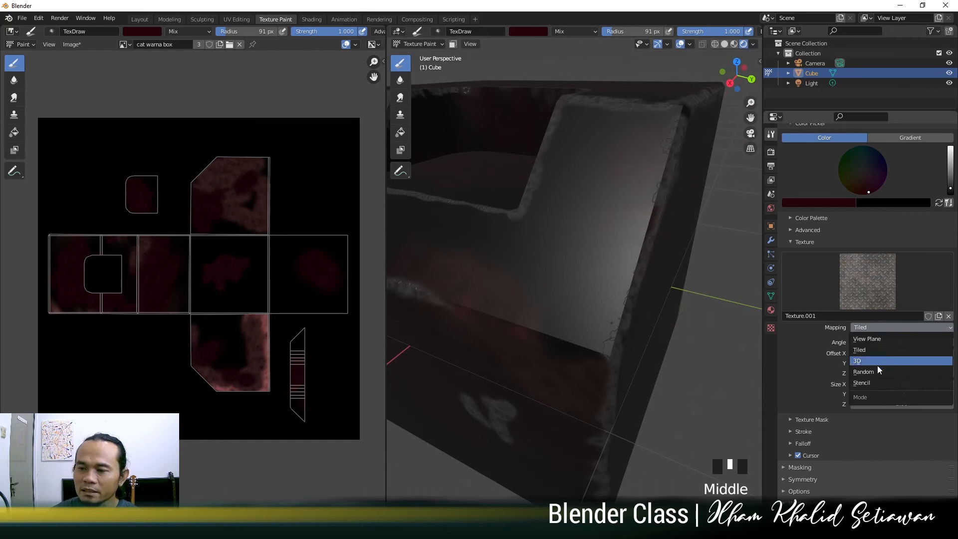
click(876, 383)
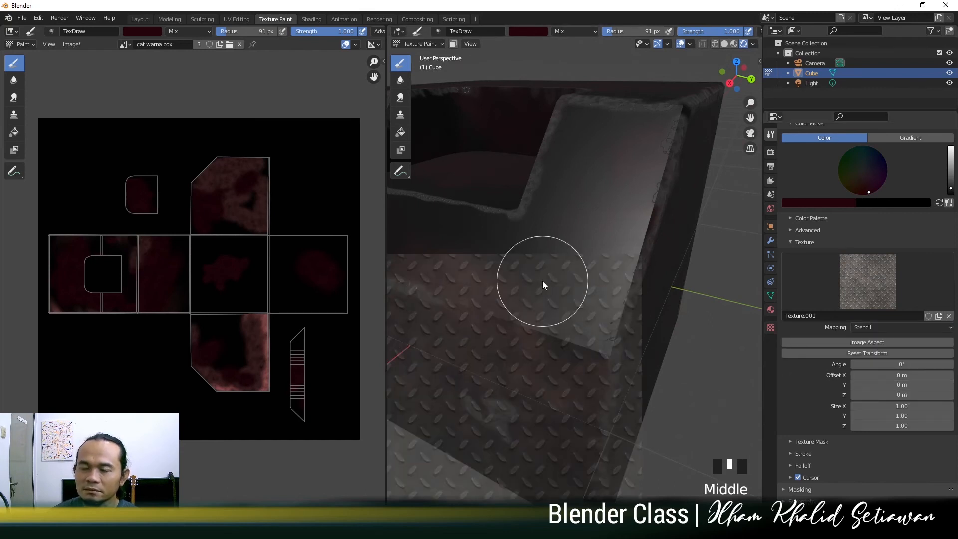
scroll(543, 281, down, 4)
right_drag(524, 336, 589, 227)
middle_drag(588, 226, 623, 241)
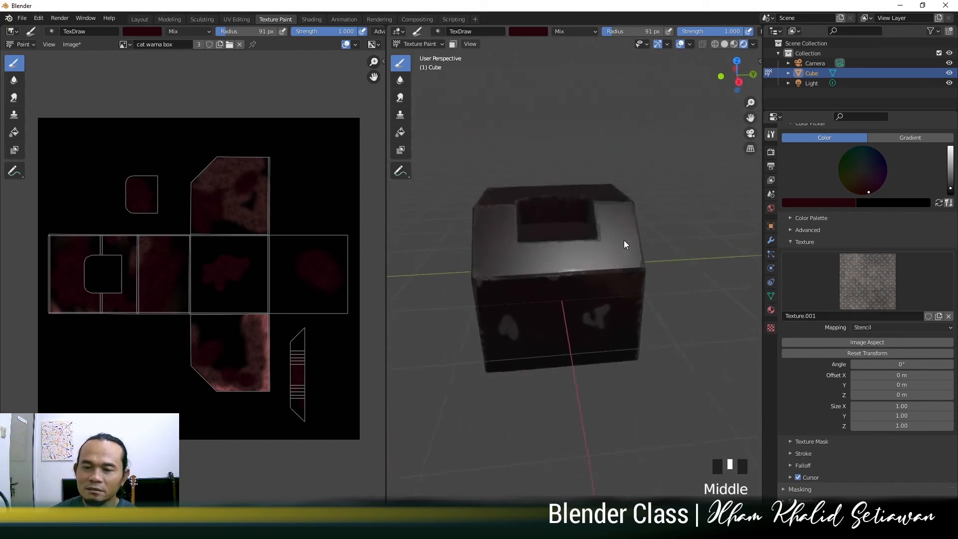
Step: View the box's front face head-on and move and scale the metal stencil until it covers that face
shift+right_drag(597, 259, 600, 261)
middle_drag(599, 261, 615, 245)
scroll(594, 262, up, 2)
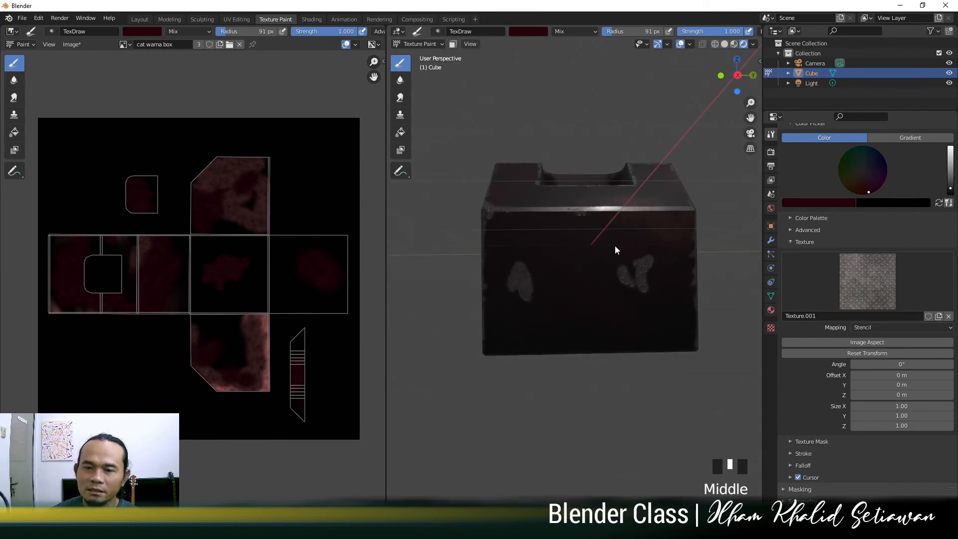
shift+middle_drag(642, 275, 629, 276)
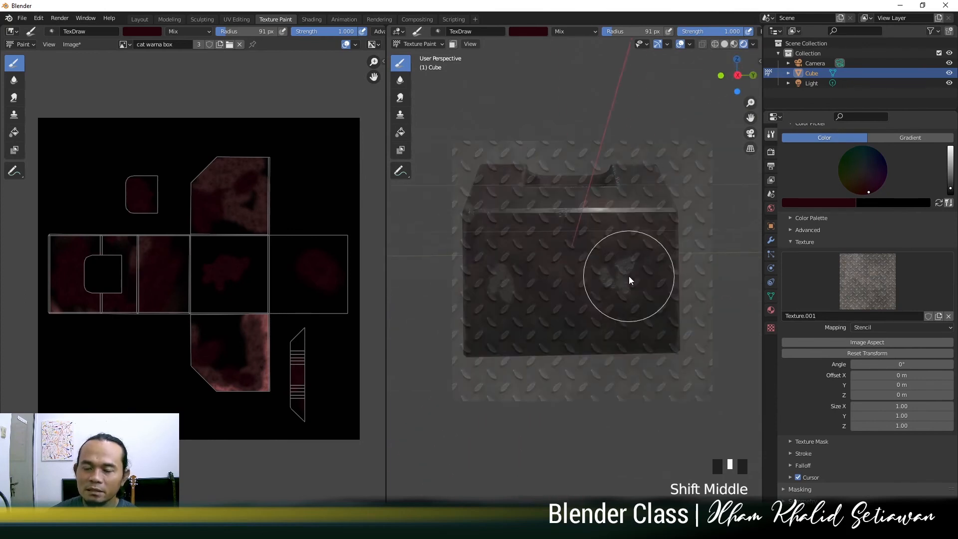
right_drag(617, 271, 634, 336)
middle_drag(633, 336, 631, 324)
scroll(631, 325, up, 1)
mouse_move(635, 311)
shift+right_down()
mouse_move(642, 317)
mouse_move(628, 321)
shift+right_up()
Step: Set the brush's blending mode to Add and stroke the stencilled metal pattern across the front face
mouse_move(590, 315)
mouse_down()
mouse_move(438, 329)
mouse_move(526, 349)
mouse_move(557, 344)
mouse_move(442, 334)
mouse_move(669, 288)
mouse_move(455, 245)
mouse_move(562, 248)
mouse_up()
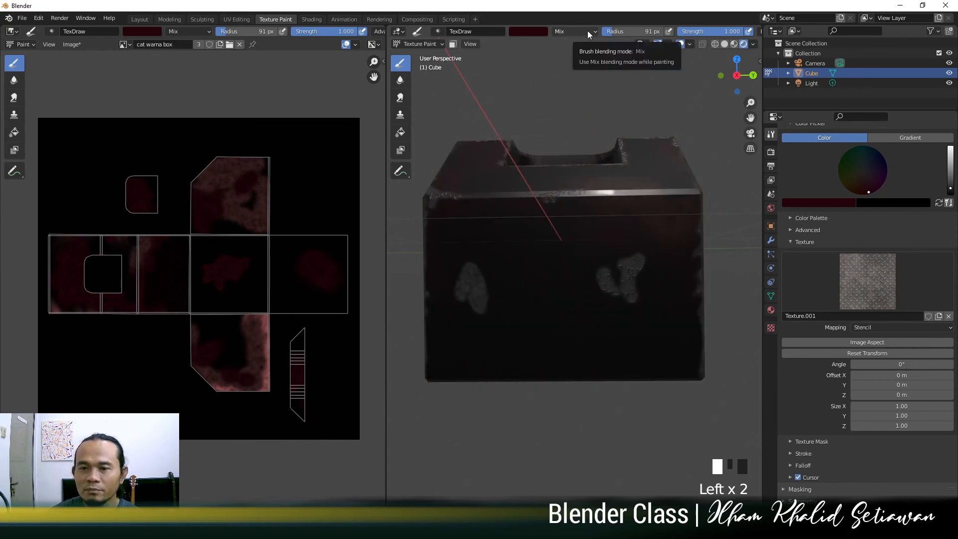
click(588, 31)
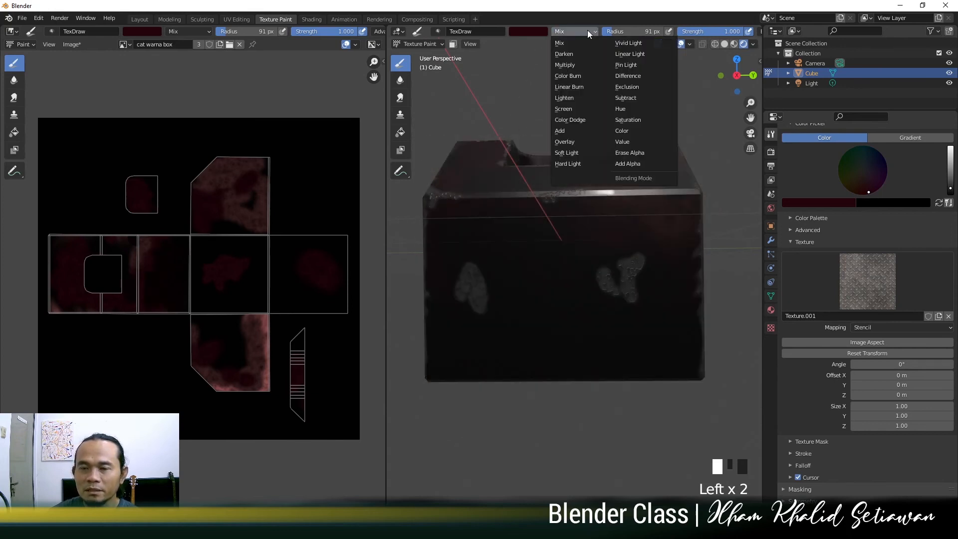
click(572, 132)
drag(641, 293, 476, 281)
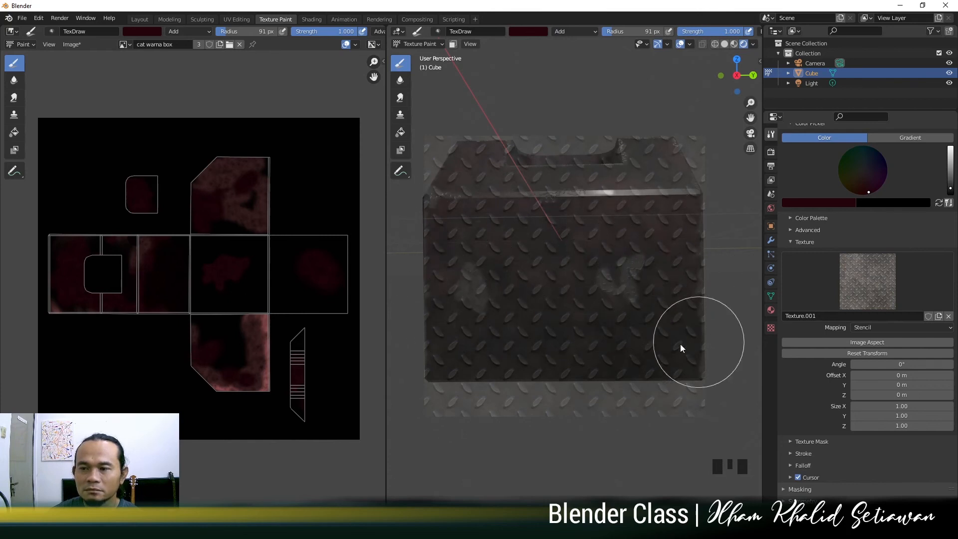
Step: Brighten the brush colour to a vivid crimson, try a stroke across the upper front face, and undo that stroke
drag(950, 188, 950, 174)
scroll(929, 271, up, 5)
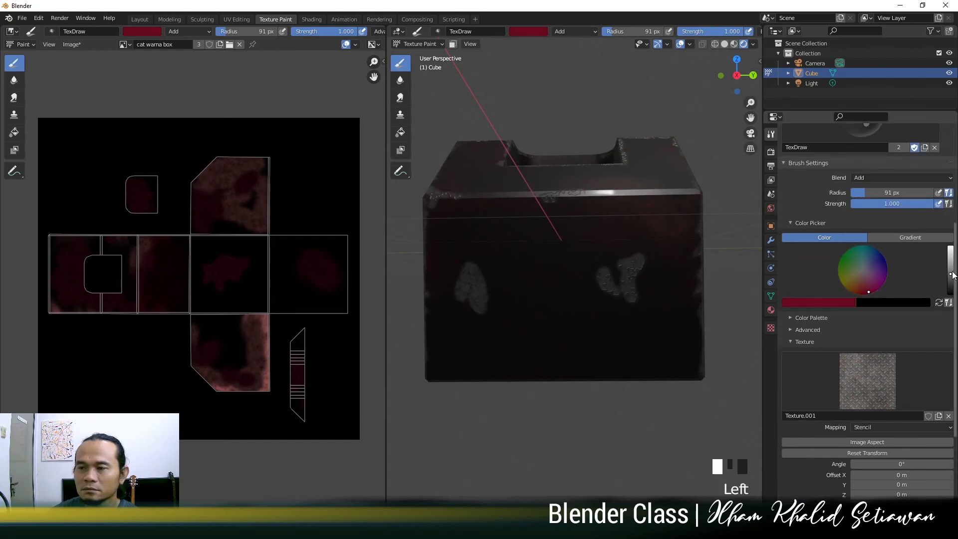
drag(950, 274, 951, 256)
drag(449, 232, 676, 240)
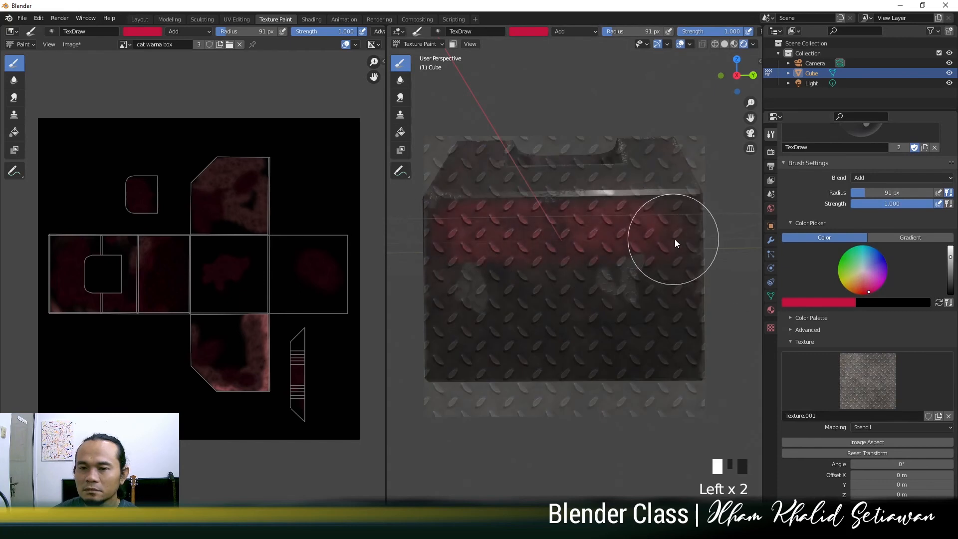
key(ctrl+z)
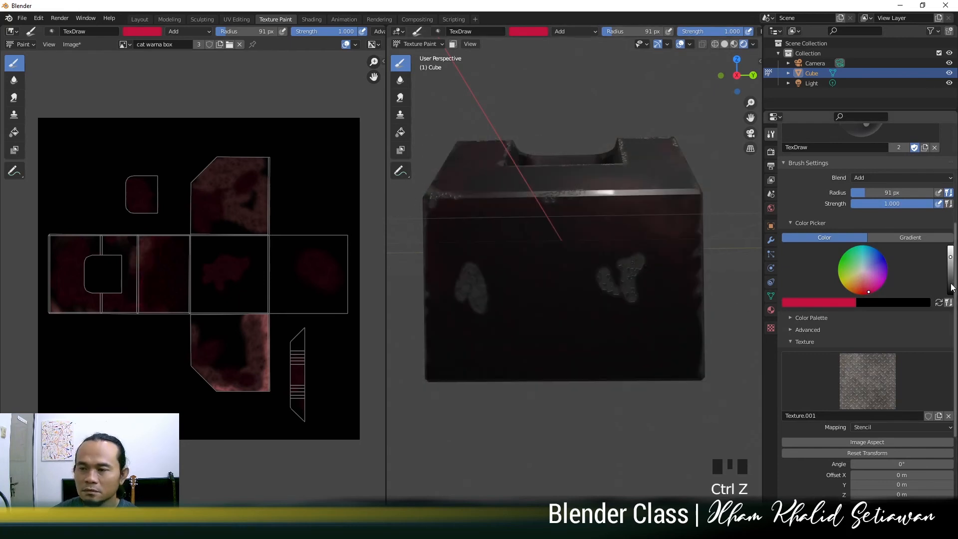
Step: Change the brush colour to a pale pinkish grey and paint the stencilled metal pattern over the whole front face
click(863, 271)
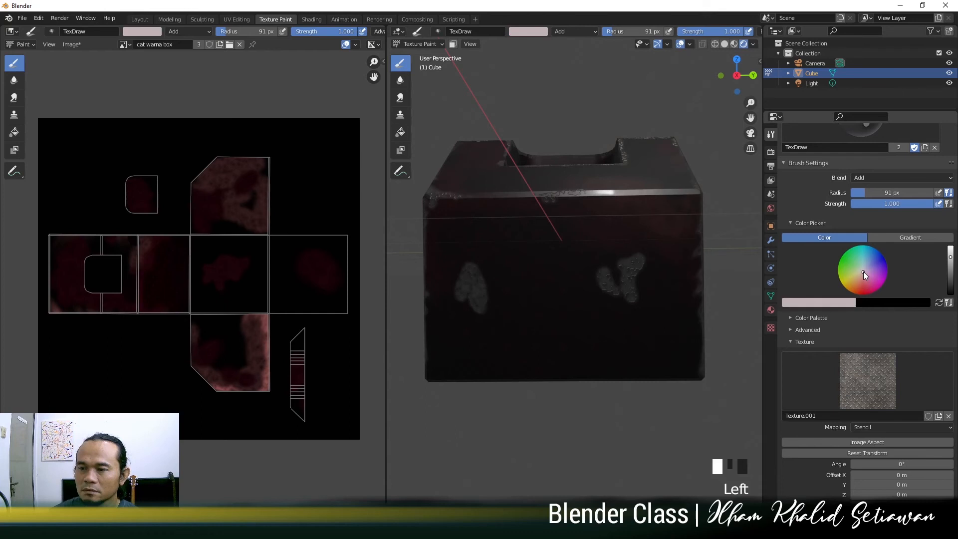
click(478, 277)
mouse_move(464, 272)
mouse_down()
mouse_move(695, 257)
mouse_move(421, 235)
mouse_move(609, 246)
mouse_move(693, 298)
mouse_move(436, 304)
mouse_move(582, 328)
mouse_move(607, 363)
mouse_up()
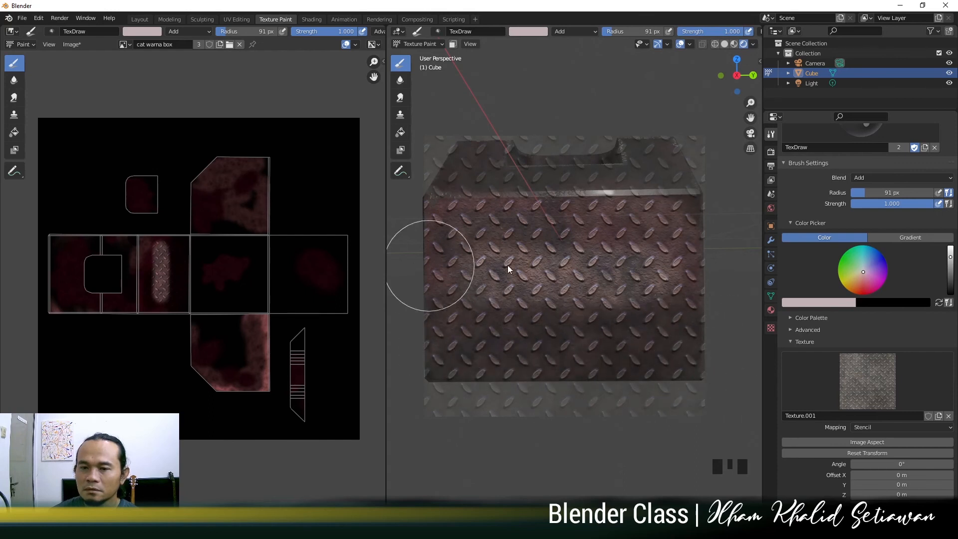
mouse_move(651, 222)
mouse_down()
mouse_move(556, 261)
mouse_move(688, 316)
mouse_move(617, 349)
mouse_up()
Step: Turn to the box's side face with the bevel at its upper left and paint the metal stencil over it
mouse_move(702, 328)
middle_down()
mouse_move(660, 336)
mouse_move(713, 335)
mouse_move(633, 328)
mouse_move(520, 335)
mouse_move(515, 324)
middle_up()
scroll(615, 337, down, 2)
scroll(689, 335, up, 2)
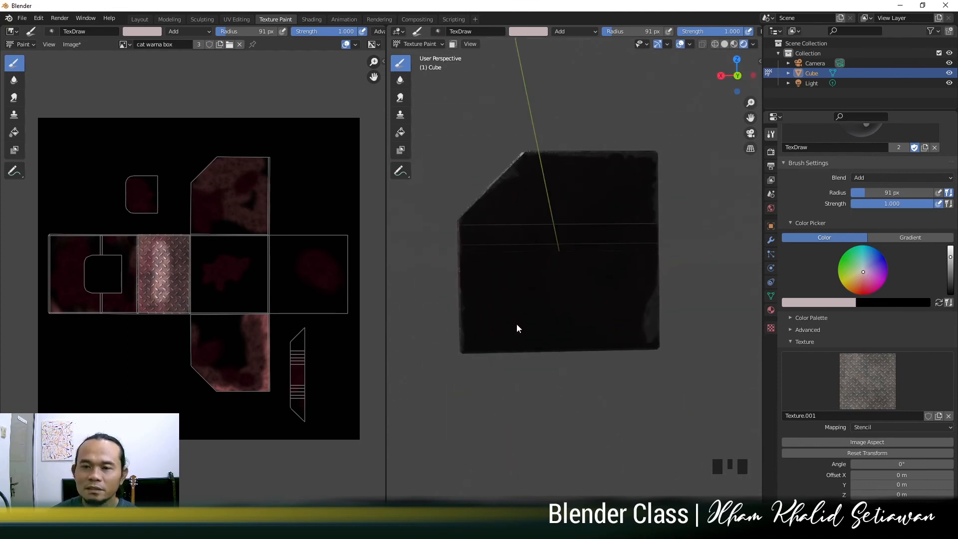
middle_click(598, 302)
mouse_move(613, 301)
mouse_down()
mouse_move(547, 291)
mouse_move(618, 268)
mouse_move(589, 229)
mouse_move(454, 257)
mouse_move(498, 199)
mouse_move(554, 166)
mouse_move(617, 177)
mouse_up()
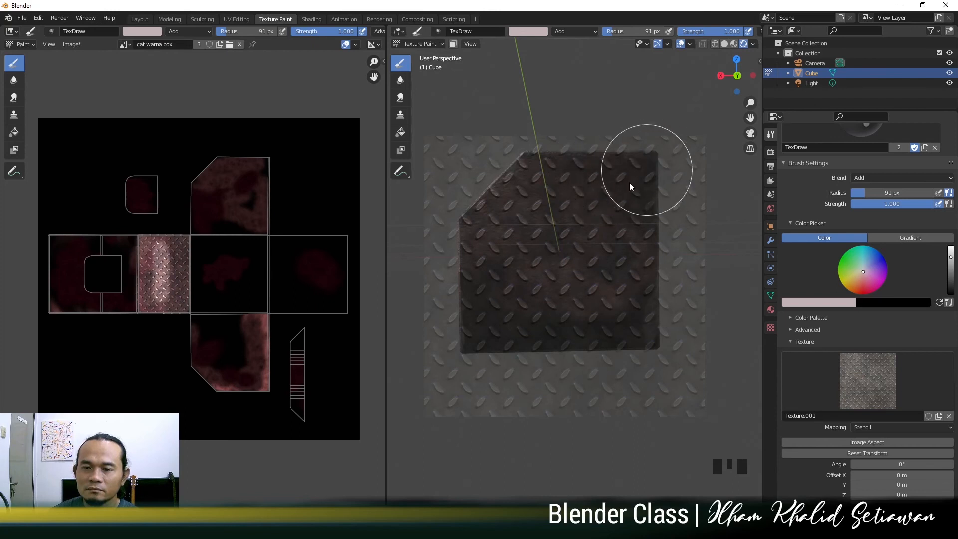
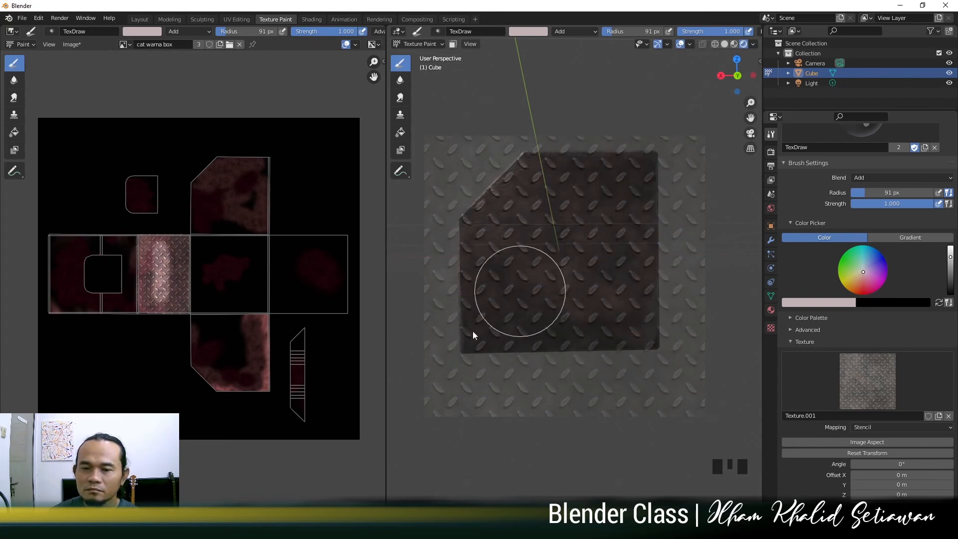
Step: Turn to the opposite side face, fit it within the metal stencil, and paint the pattern over it
middle_drag(642, 210, 612, 276)
scroll(609, 314, down, 2)
scroll(561, 319, up, 3)
scroll(561, 319, down, 3)
scroll(702, 298, up, 3)
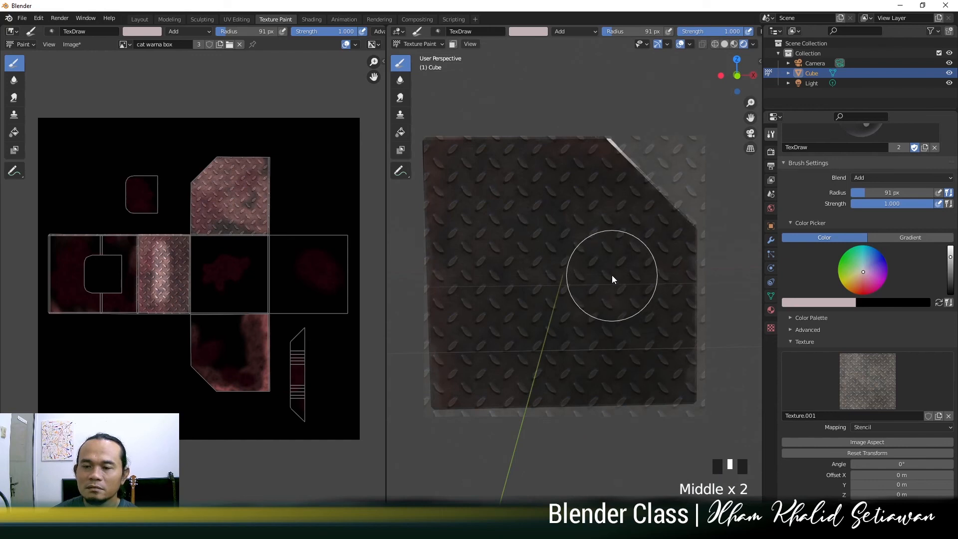
right_drag(603, 268, 602, 267)
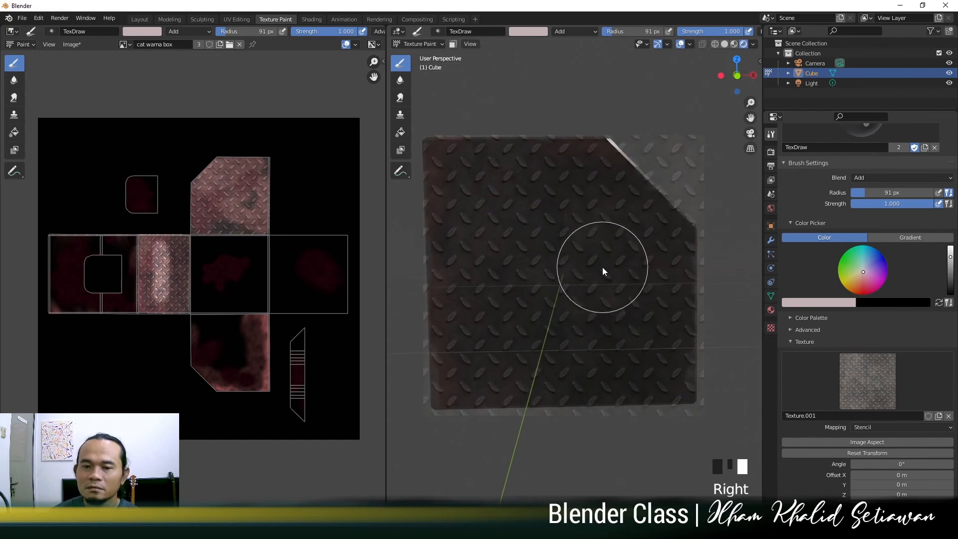
mouse_move(603, 268)
mouse_down()
mouse_move(560, 165)
mouse_move(438, 154)
mouse_move(667, 184)
mouse_move(605, 229)
mouse_move(716, 242)
mouse_move(500, 254)
mouse_move(716, 269)
mouse_up()
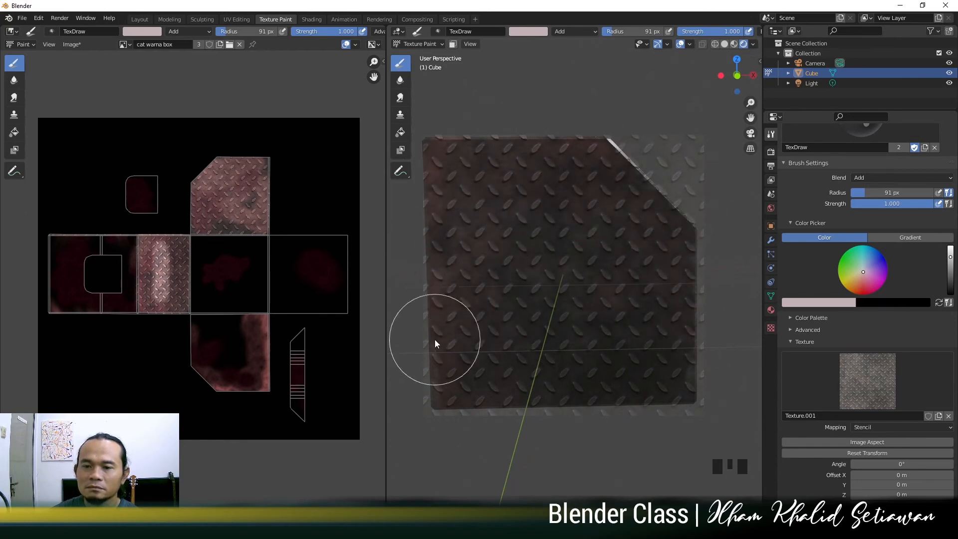
Step: Return the brush texture's mapping to Tiled and unlink the metal texture from the brush
middle_drag(687, 404, 593, 319)
scroll(629, 304, down, 4)
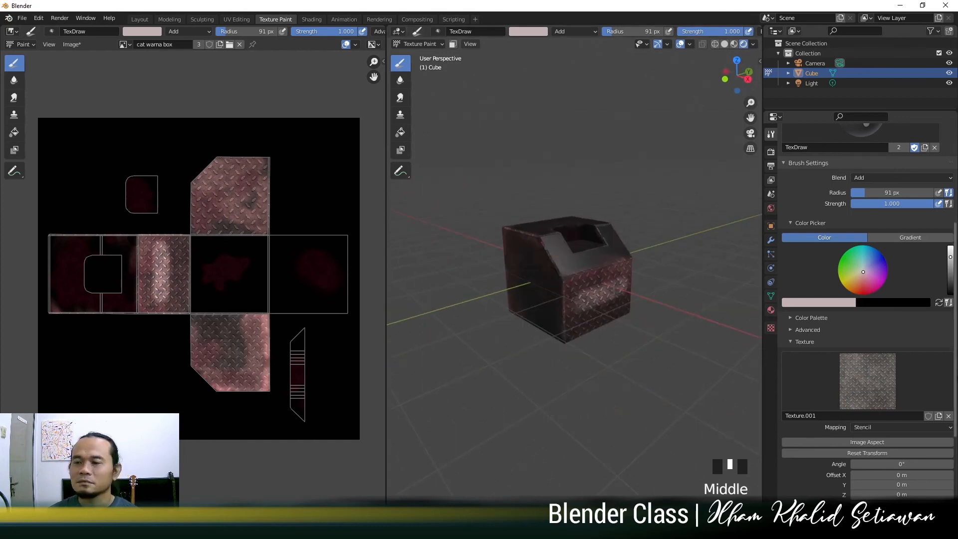
click(893, 429)
click(881, 450)
middle_drag(693, 346, 651, 279)
scroll(649, 331, up, 3)
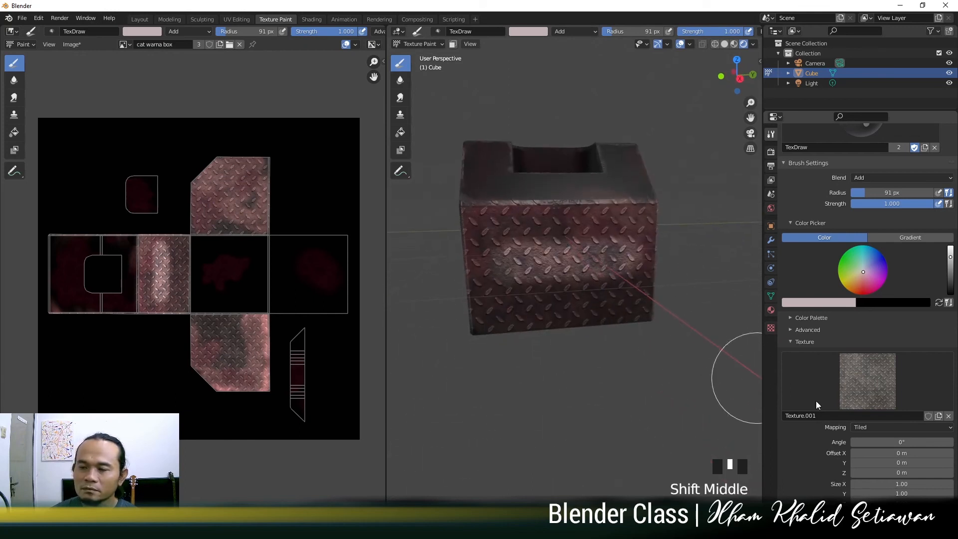
click(948, 416)
Step: Reduce the brush radius to 52 px, try a plain dab on the front face's lower corner, and undo it
middle_drag(636, 329, 621, 306)
scroll(637, 250, up, 2)
scroll(635, 251, down, 3)
scroll(586, 281, up, 3)
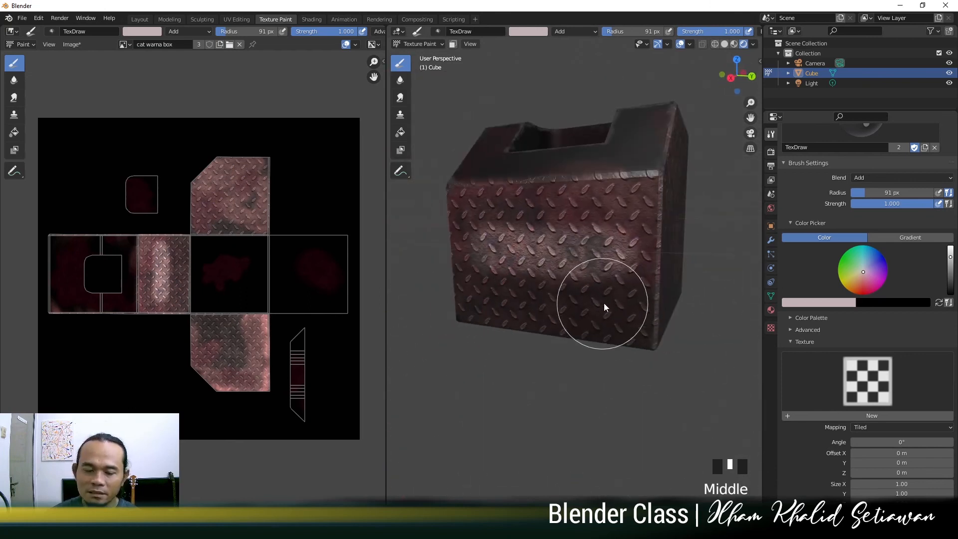
key(f)
click(618, 310)
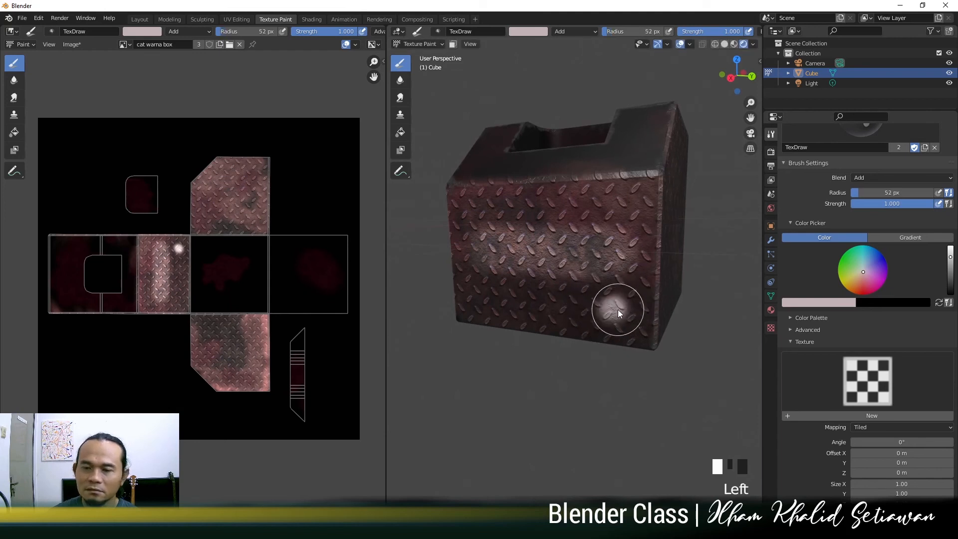
key(ctrl+z)
Step: Darken the brush colour to grey and dab a highlight at the front face's bottom corner, undoing the excess dabs
mouse_move(621, 312)
shift+middle_down()
mouse_move(564, 277)
mouse_move(591, 294)
shift+middle_up()
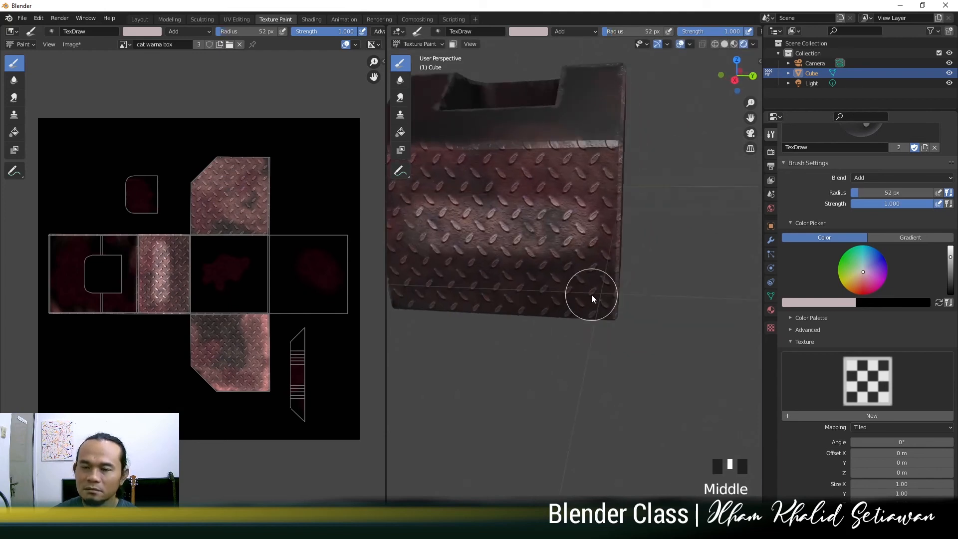
scroll(592, 294, up, 1)
drag(955, 270, 950, 272)
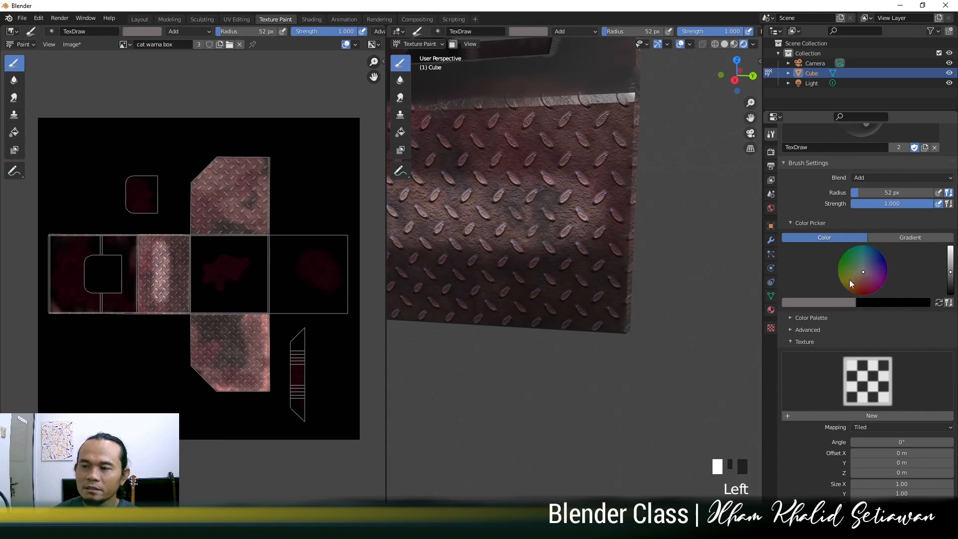
click(591, 327)
click(611, 325)
key(ctrl+z)
click(556, 323)
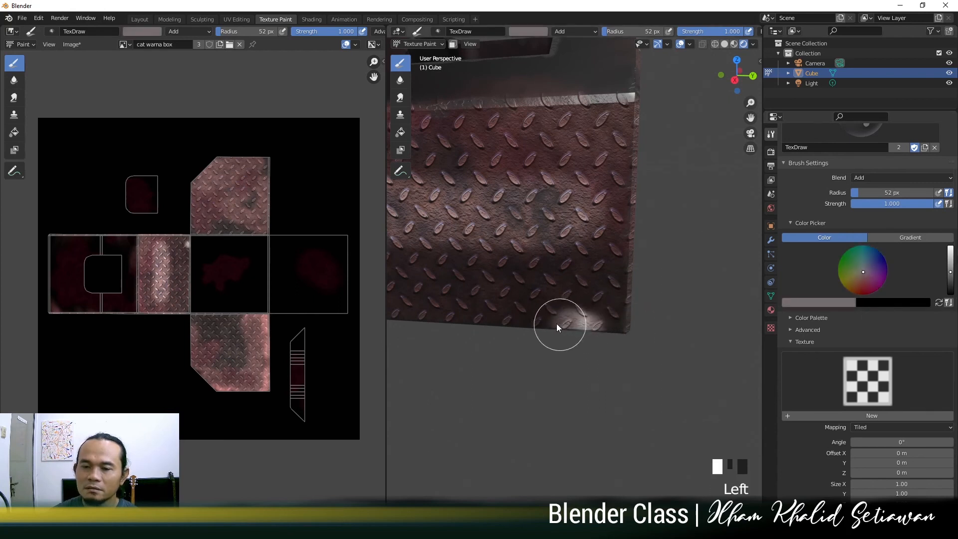
key(ctrl+z)
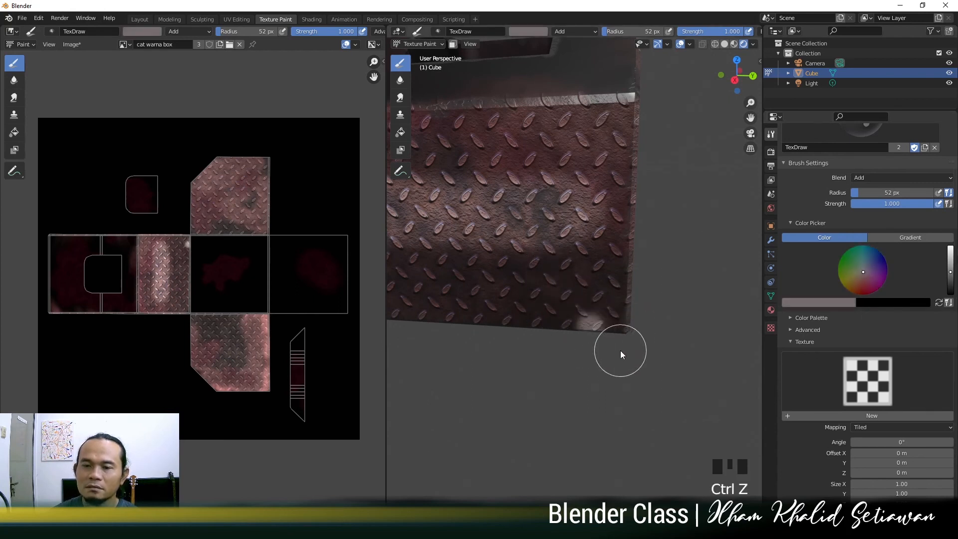
Step: Darken the brush colour further and lower the brush strength to 0.613
shift+middle_drag(551, 334, 594, 336)
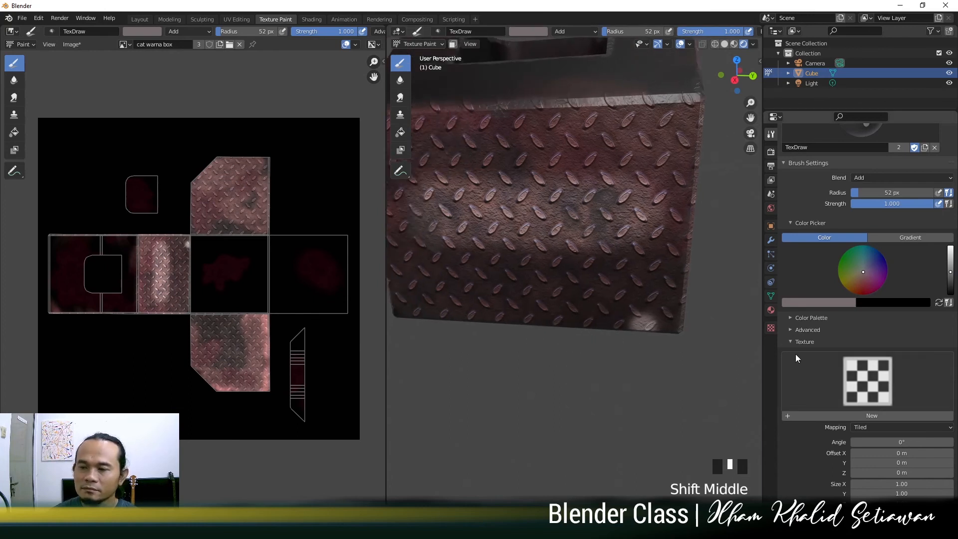
scroll(843, 408, down, 2)
scroll(848, 402, up, 3)
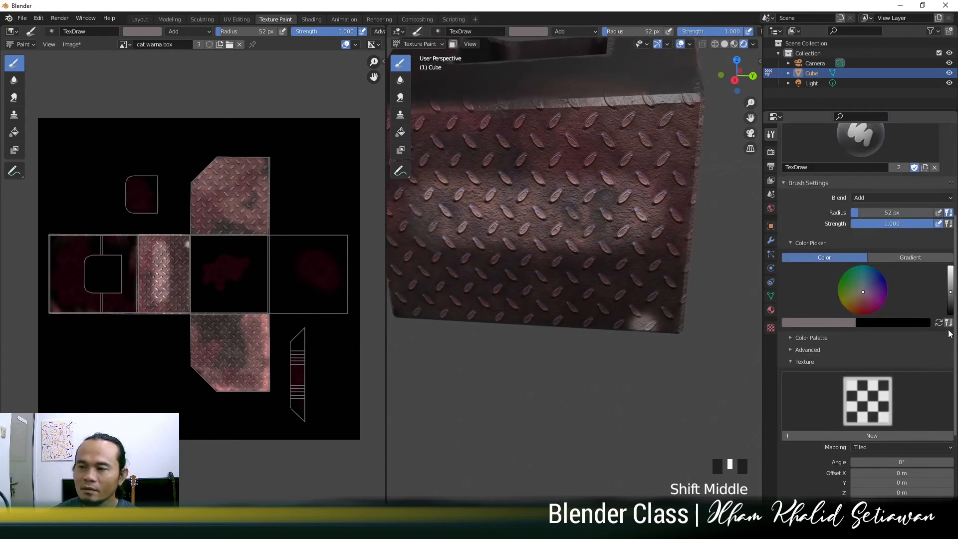
drag(949, 292, 949, 303)
drag(933, 223, 901, 223)
Step: Paint soft wear highlights along the front face's bottom edge, darkening the brush colour to near black between strokes
drag(664, 349, 590, 333)
drag(955, 303, 950, 305)
drag(553, 333, 576, 329)
drag(486, 322, 532, 336)
drag(532, 336, 451, 337)
shift+middle_drag(468, 335, 527, 333)
drag(454, 308, 573, 323)
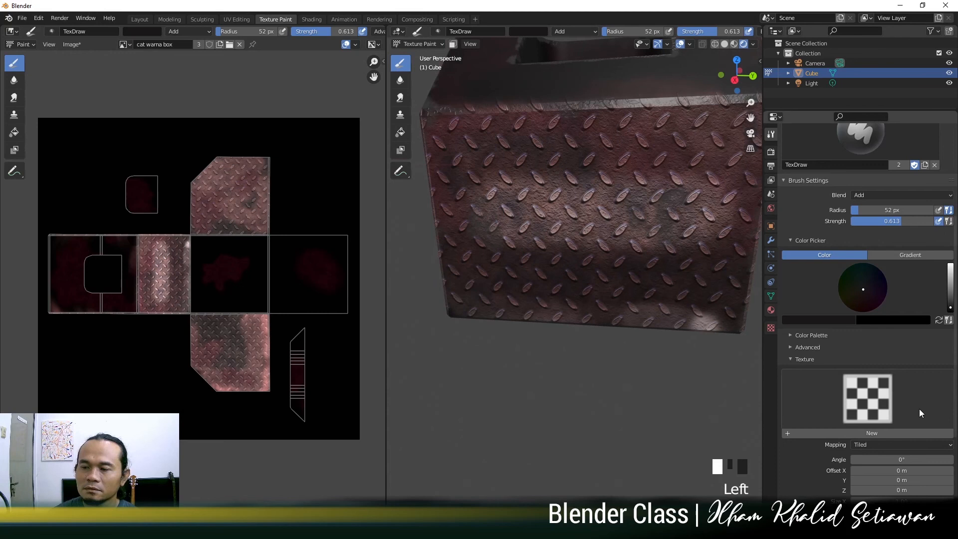
scroll(902, 330, down, 4)
click(876, 317)
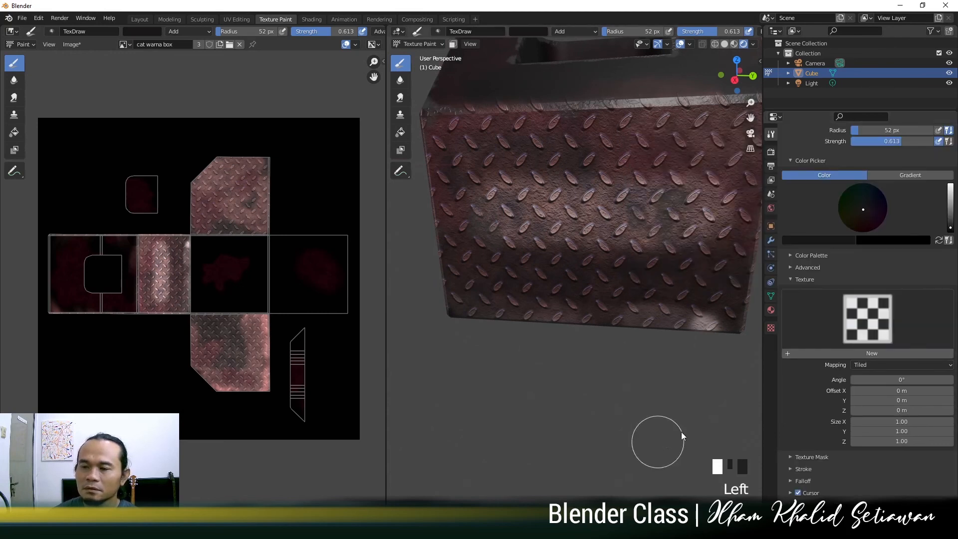
click(950, 231)
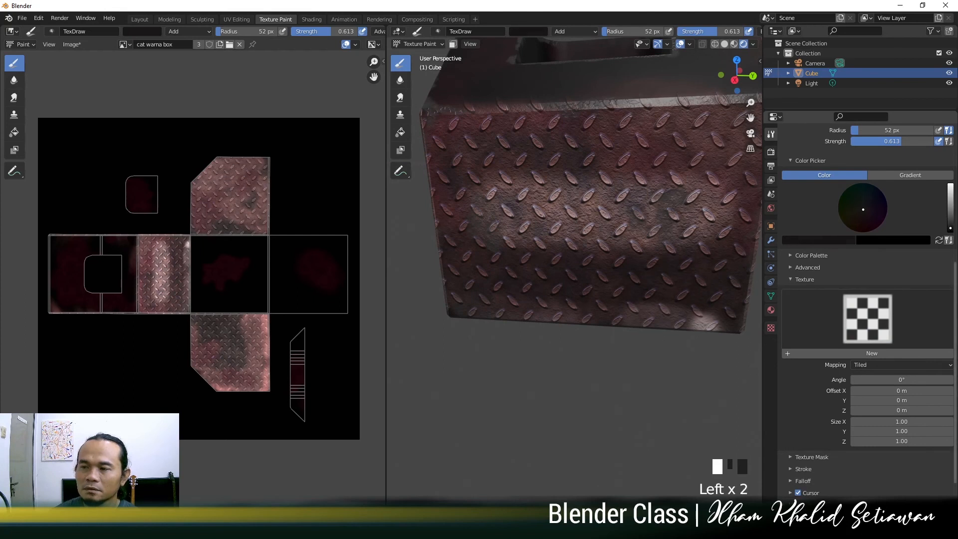
Step: Dab wear highlights at the front face's bottom corner, lower the brush strength to 0.429 and lighten the brush colour to dark grey
click(648, 324)
scroll(625, 292, down, 3)
middle_drag(625, 291, 646, 301)
scroll(657, 295, up, 2)
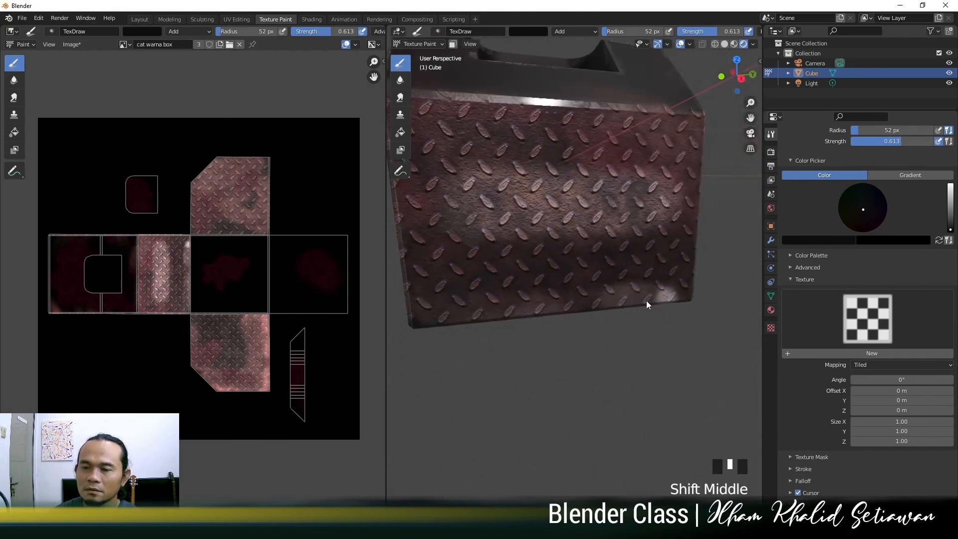
click(686, 294)
drag(919, 142, 904, 142)
mouse_move(951, 220)
mouse_down()
mouse_move(950, 205)
mouse_move(950, 230)
mouse_move(951, 220)
mouse_up()
click(605, 294)
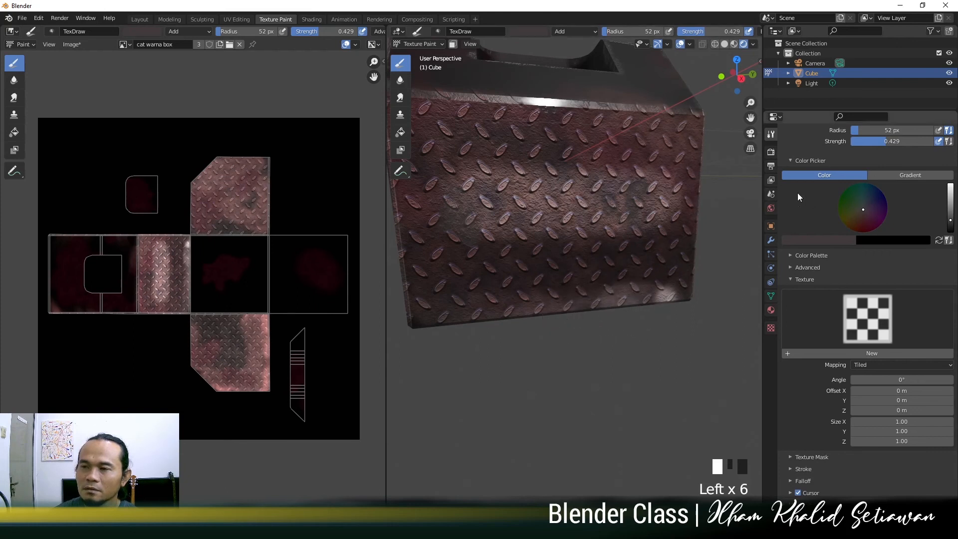
Step: Set the brush blending mode to Mix and paint the dark grey over the highlights along the front face's bottom edge
click(585, 32)
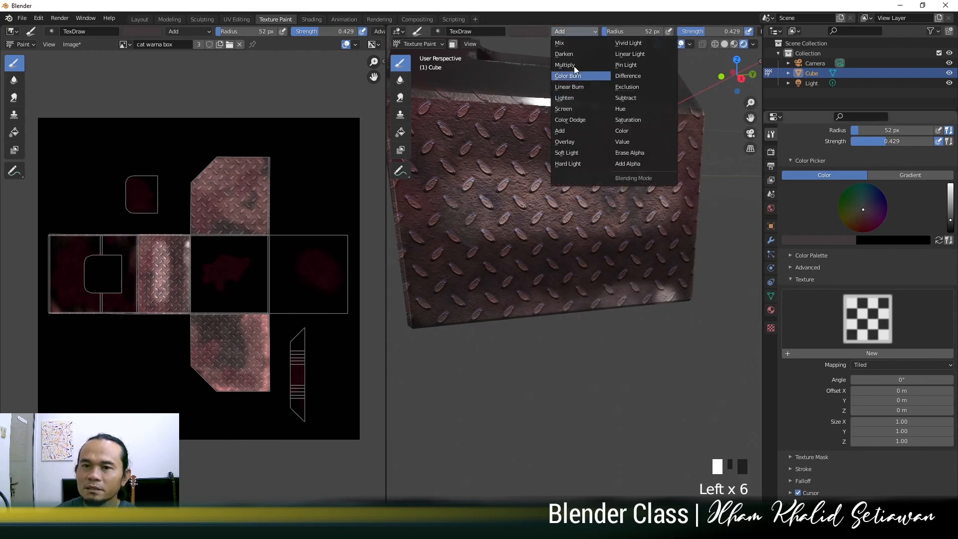
click(569, 43)
click(617, 314)
click(525, 311)
drag(524, 309, 685, 294)
mouse_move(684, 294)
mouse_down()
mouse_move(490, 301)
mouse_move(653, 302)
mouse_up()
mouse_move(653, 302)
mouse_down()
mouse_move(437, 320)
mouse_move(634, 307)
mouse_move(651, 314)
mouse_up()
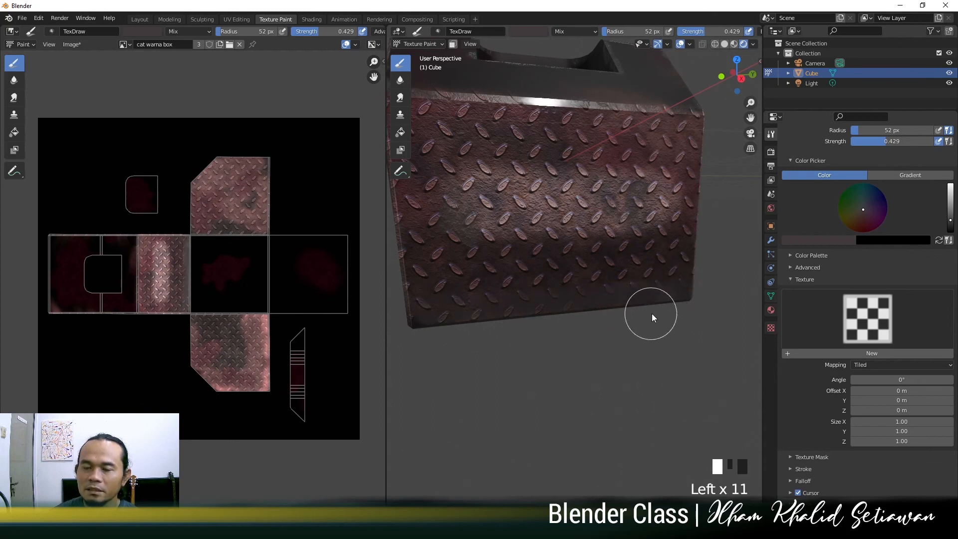
Step: Extend the dark grey paint along the rest of the front face's bottom edge and its corner from other viewing angles
middle_drag(651, 313, 601, 327)
click(676, 328)
mouse_move(677, 329)
middle_down()
mouse_move(553, 336)
mouse_move(594, 316)
middle_up()
click(587, 330)
scroll(544, 328, down, 5)
scroll(594, 316, up, 3)
mouse_move(594, 316)
mouse_down()
mouse_move(478, 328)
mouse_move(458, 352)
mouse_up()
middle_drag(458, 351, 624, 374)
click(539, 330)
middle_click(624, 374)
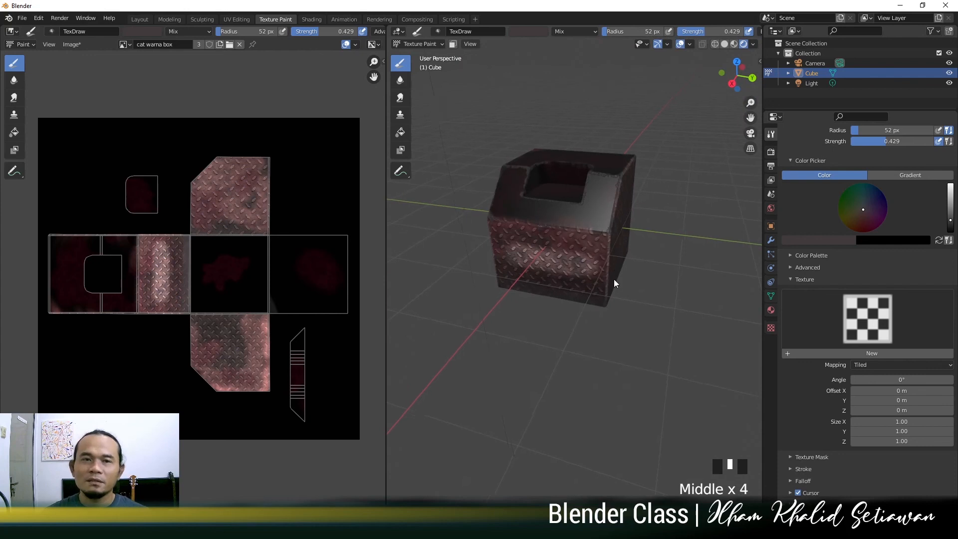
Step: Switch to the Layout workspace with rendered shading and examine the painted edges and faces of the box from several sides
click(139, 19)
key(z)
click(462, 205)
mouse_move(579, 276)
middle_down()
mouse_move(539, 299)
mouse_move(530, 277)
mouse_move(588, 301)
mouse_move(674, 278)
mouse_move(510, 274)
middle_up()
scroll(555, 280, down, 2)
scroll(486, 302, up, 3)
scroll(532, 276, up, 2)
middle_drag(395, 270, 475, 273)
scroll(442, 274, up, 2)
shift+middle_drag(350, 214, 386, 225)
middle_drag(350, 194, 413, 246)
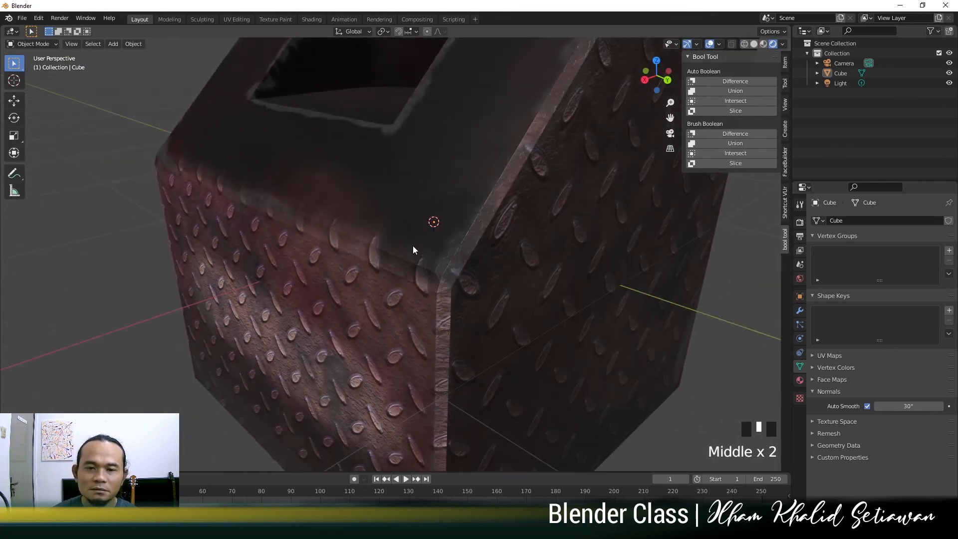
middle_drag(324, 251, 330, 244)
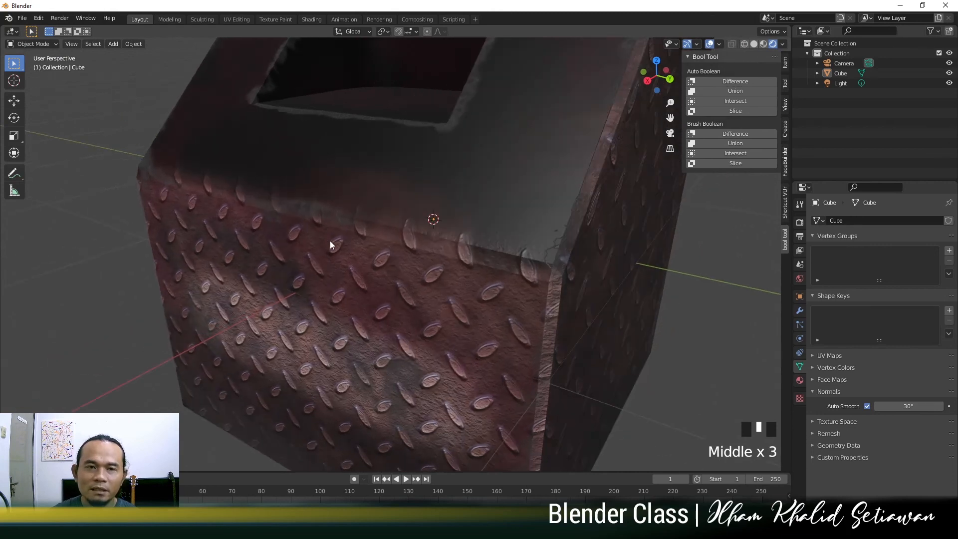
Step: Return to the Texture Paint workspace and paint the black secondary colour along part of the front face's top edge
click(236, 19)
click(275, 19)
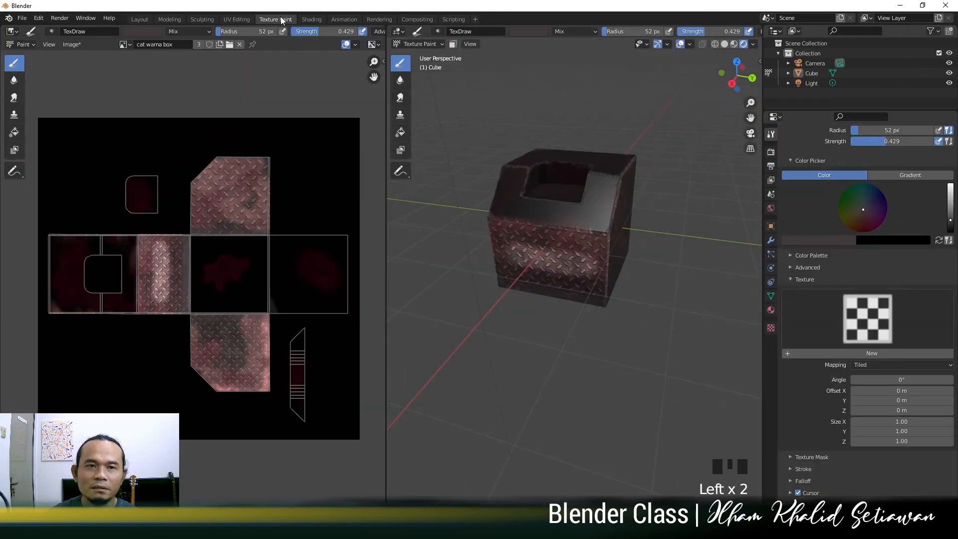
scroll(522, 274, up, 2)
middle_drag(522, 273, 541, 295)
scroll(537, 289, up, 1)
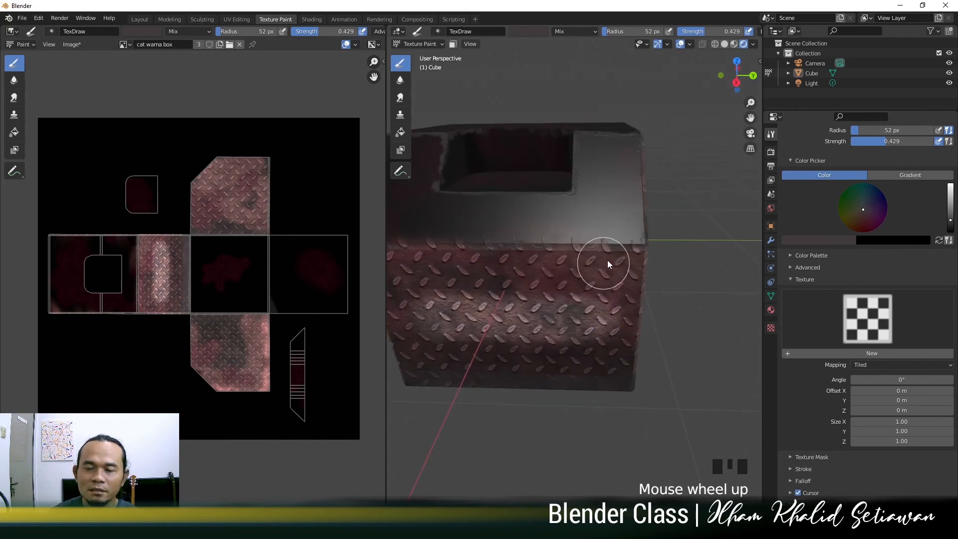
ctrl+drag(617, 245, 521, 237)
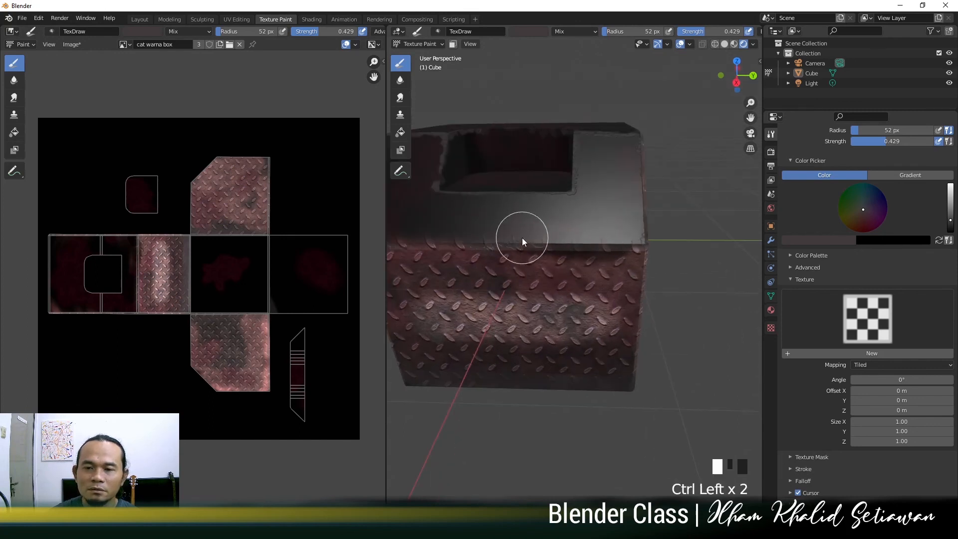
Step: Continue the black band across the full width of the front face's top edge, out to both corners
shift+middle_drag(501, 243, 581, 235)
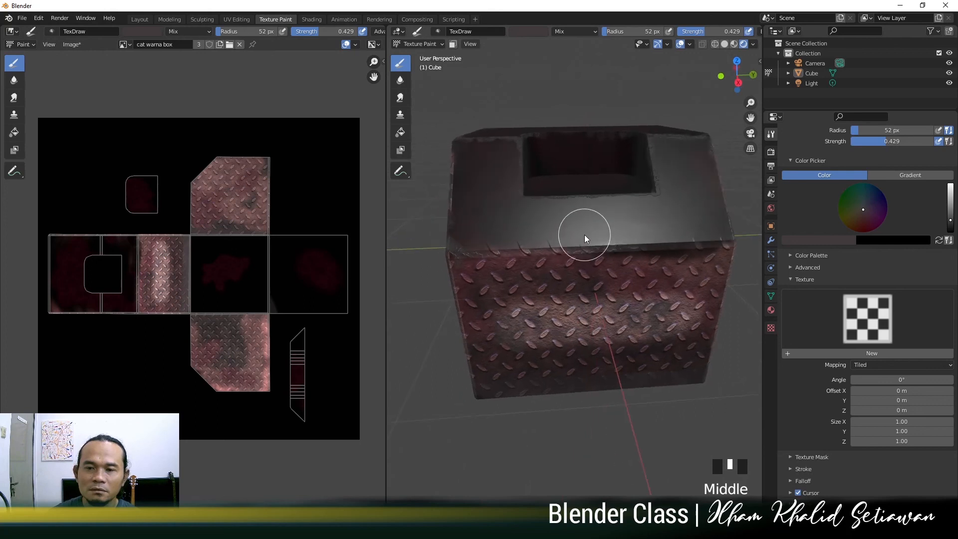
ctrl+click(546, 246)
ctrl+click(546, 245)
mouse_move(546, 246)
ctrl+mouse_down()
mouse_move(514, 239)
mouse_move(484, 250)
ctrl+mouse_up()
mouse_move(499, 249)
ctrl+mouse_down()
mouse_move(483, 250)
mouse_move(615, 247)
ctrl+mouse_up()
ctrl+click(696, 242)
ctrl+click(696, 236)
ctrl+click(714, 233)
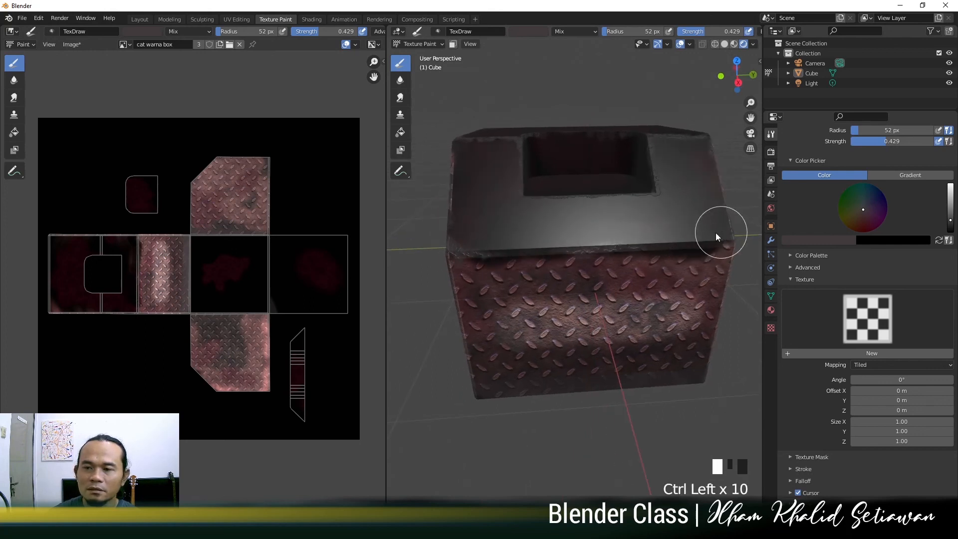
Step: Switch to the Shading workspace and brighten the base colour of the metallic Principled BSDF to near white
middle_drag(699, 260, 601, 273)
scroll(606, 271, up, 2)
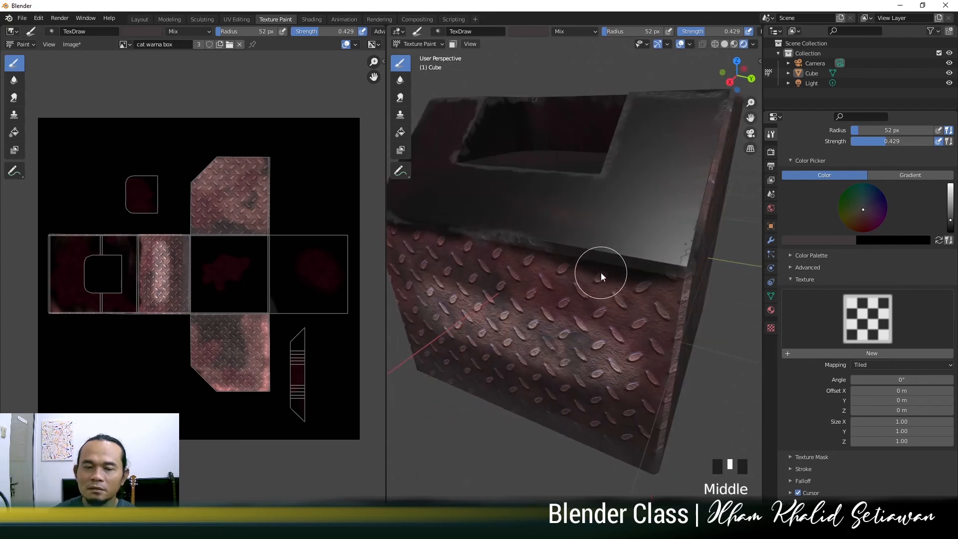
click(311, 19)
scroll(530, 447, down, 2)
middle_drag(520, 397, 477, 423)
scroll(484, 437, down, 2)
drag(744, 364, 716, 373)
middle_drag(598, 196, 546, 194)
scroll(540, 198, up, 2)
click(728, 403)
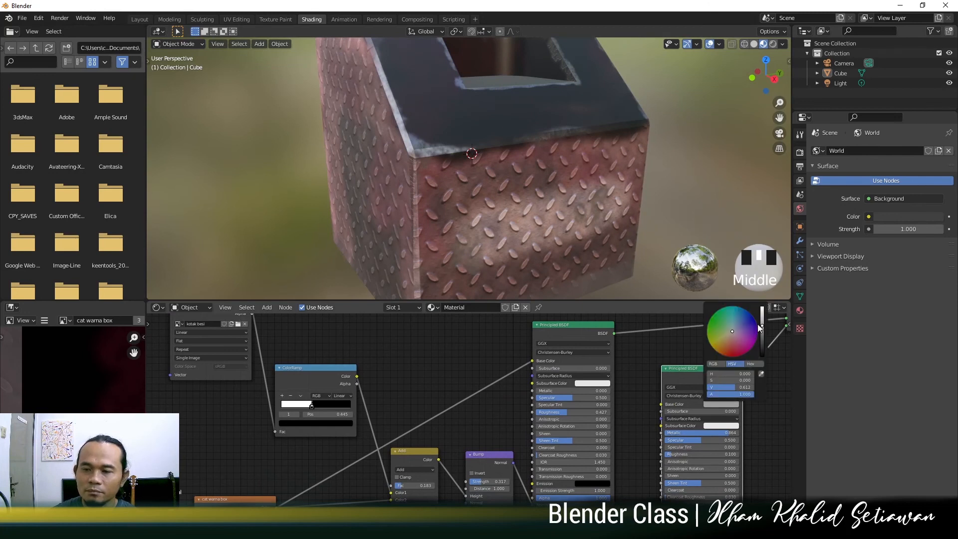
drag(762, 313, 761, 314)
Step: Connect the ColorRamp's colour output directly to the Bump node's height and move the Add node out of the way
middle_drag(497, 519, 534, 479)
scroll(534, 478, up, 5)
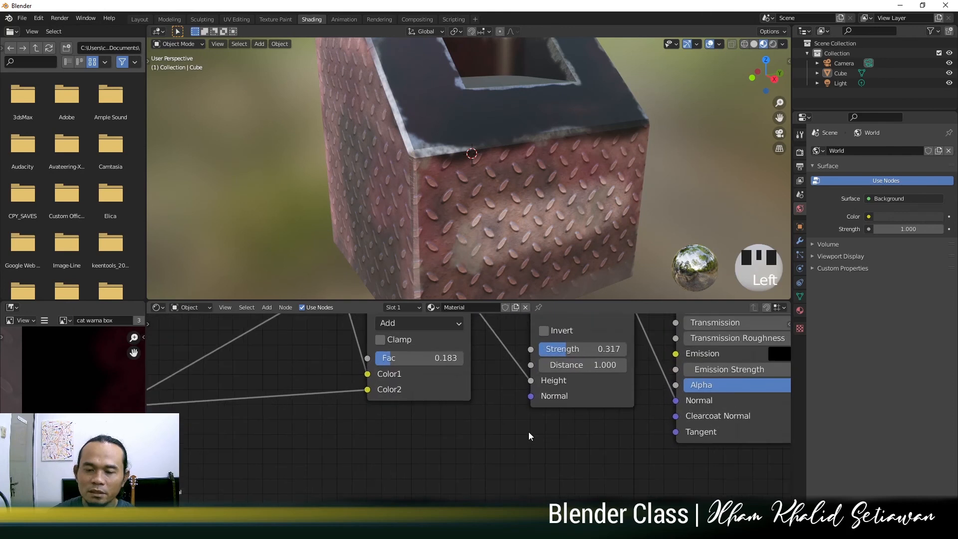
scroll(463, 420, down, 5)
middle_drag(462, 420, 548, 432)
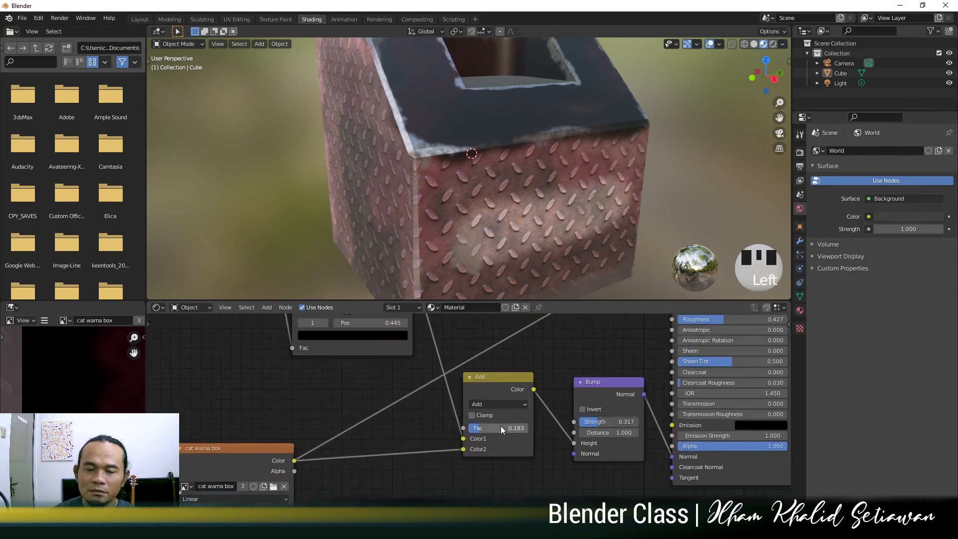
scroll(464, 423, down, 3)
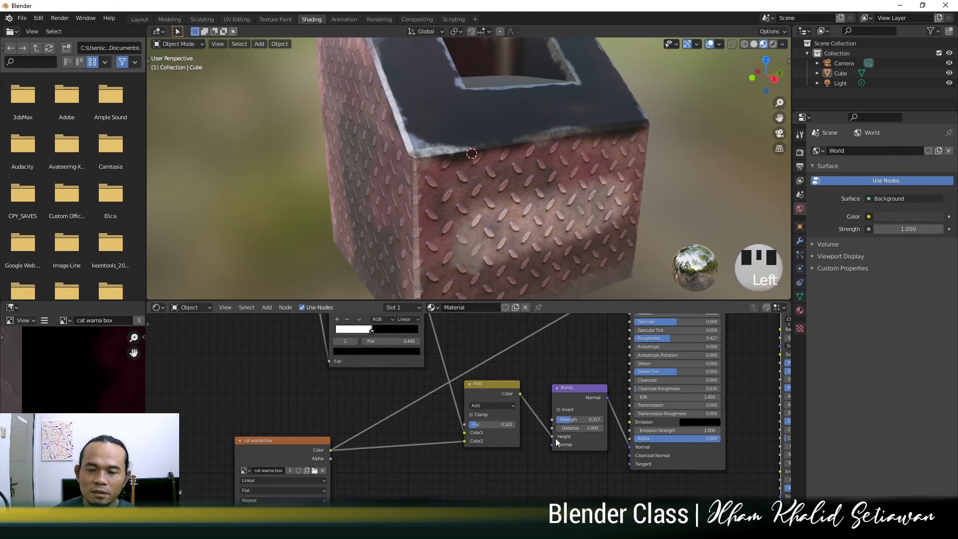
middle_drag(480, 380, 476, 421)
drag(421, 336, 549, 476)
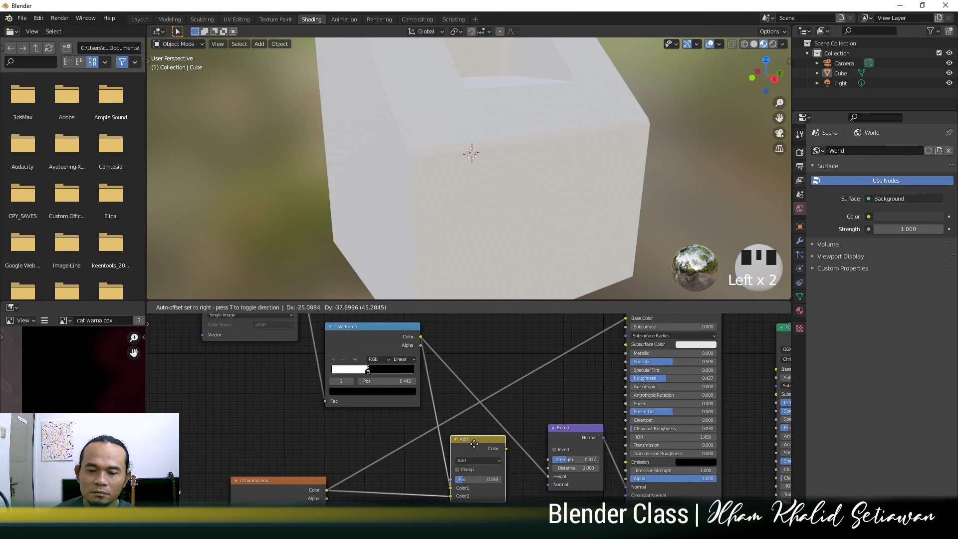
drag(489, 434, 461, 467)
scroll(409, 178, up, 2)
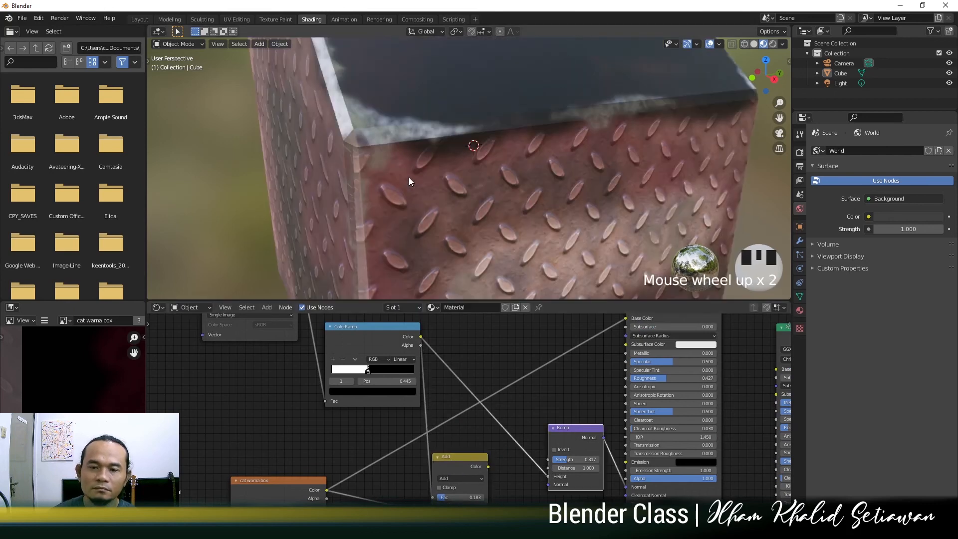
Step: Raise the Bump strength to 0.558, checking the Mix Shader result on the box, and reposition the Bump node
mouse_move(573, 459)
mouse_down()
mouse_move(591, 459)
mouse_move(582, 459)
mouse_up()
scroll(547, 392, down, 5)
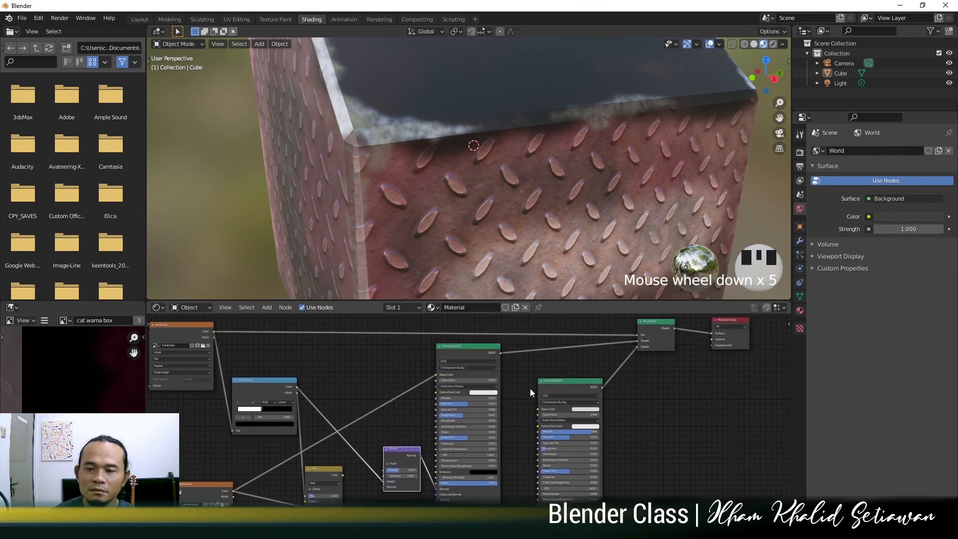
ctrl+shift+click(670, 325)
scroll(496, 180, down, 2)
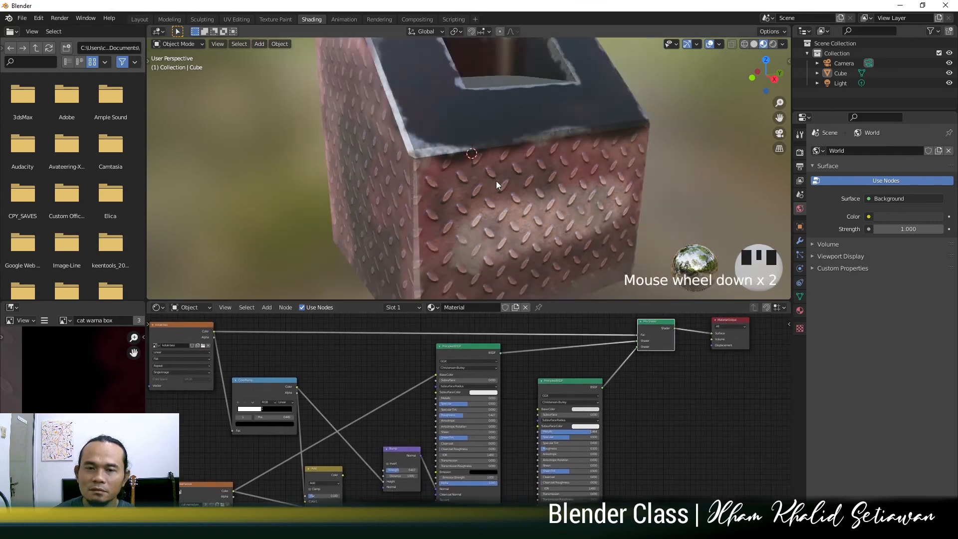
middle_drag(496, 181, 522, 204)
scroll(514, 224, up, 1)
middle_drag(406, 425, 443, 386)
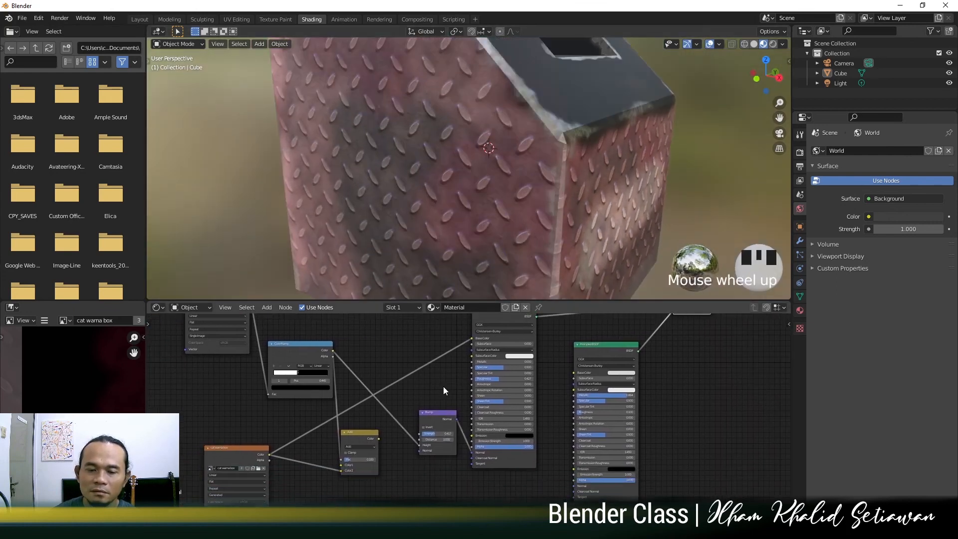
scroll(443, 387, up, 1)
mouse_move(431, 436)
mouse_down()
mouse_move(395, 437)
mouse_move(438, 436)
mouse_up()
scroll(567, 144, up, 2)
middle_drag(567, 144, 514, 169)
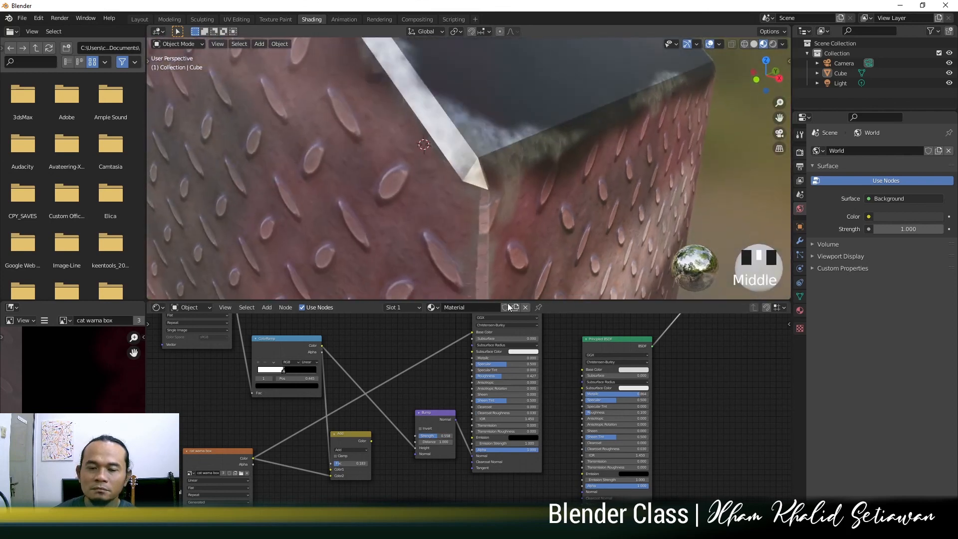
drag(436, 418, 432, 411)
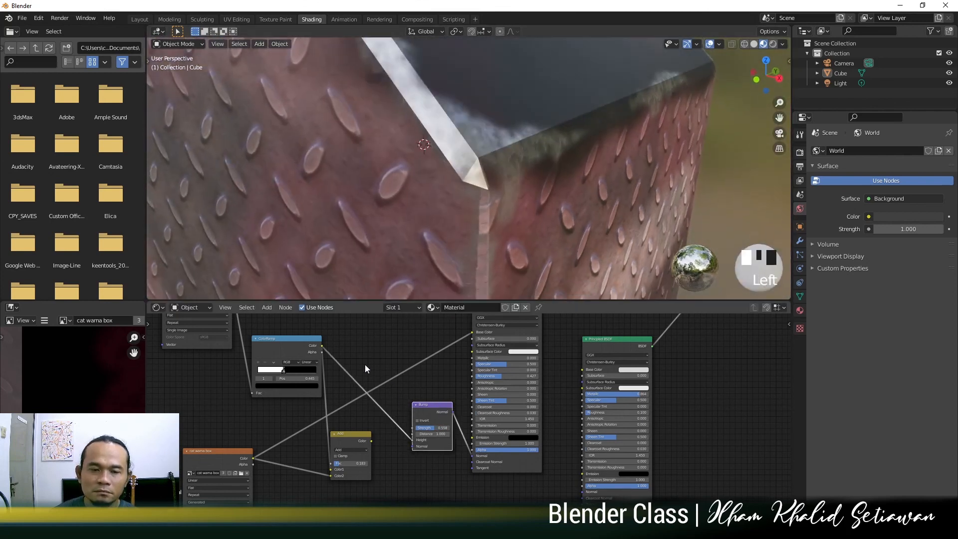
Step: Preview the ColorRamp's output on the box and move its black stop to about position 0.355
middle_drag(388, 337, 457, 379)
scroll(284, 363, up, 2)
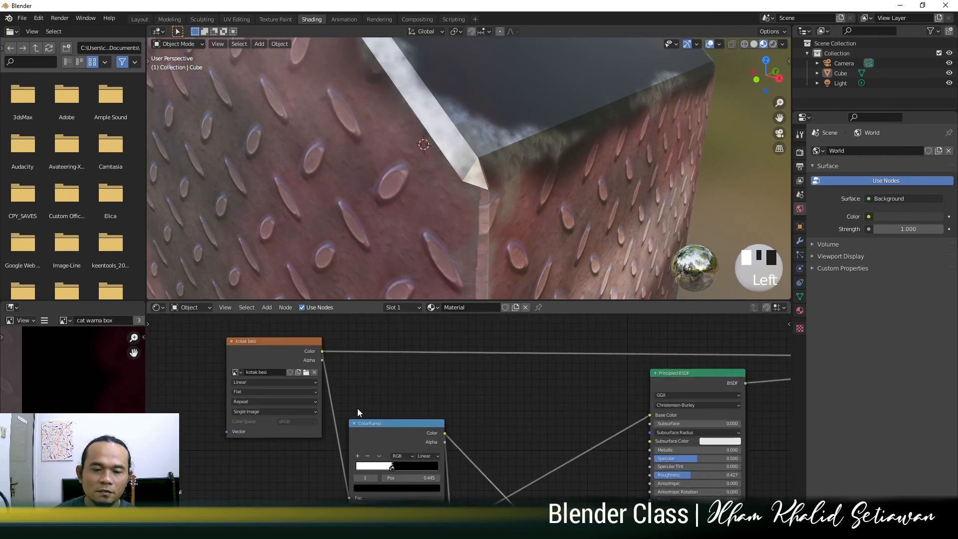
drag(393, 423, 409, 378)
middle_drag(331, 397, 385, 415)
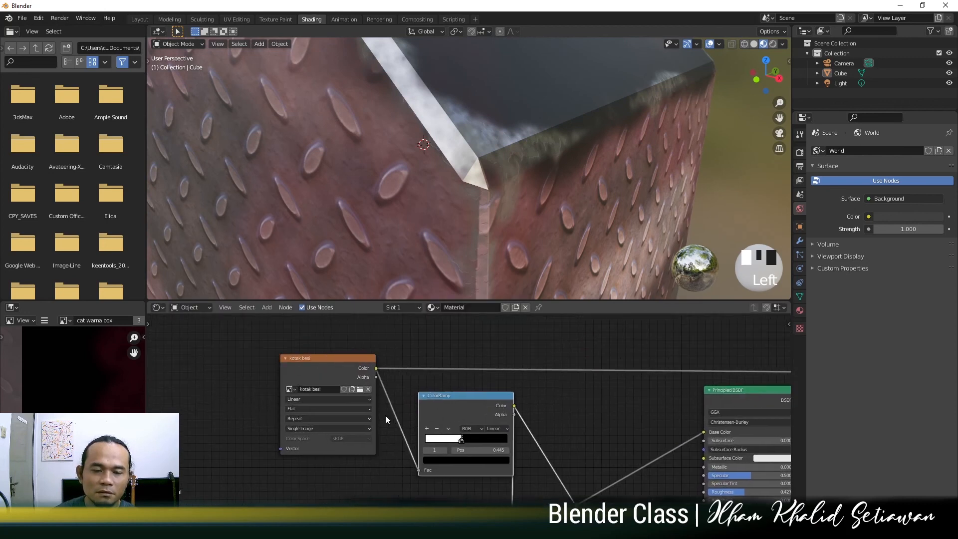
scroll(381, 415, up, 1)
middle_drag(442, 404, 417, 386)
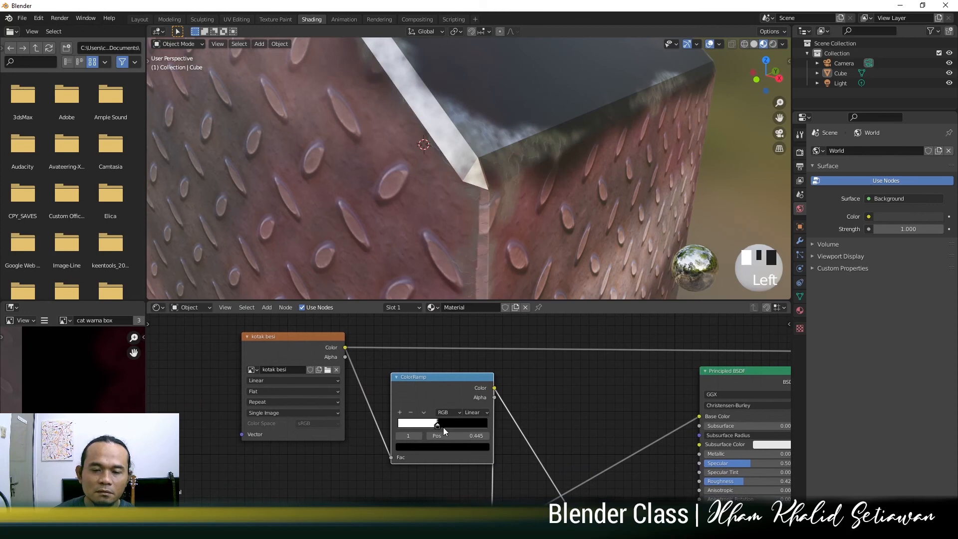
scroll(443, 427, up, 1)
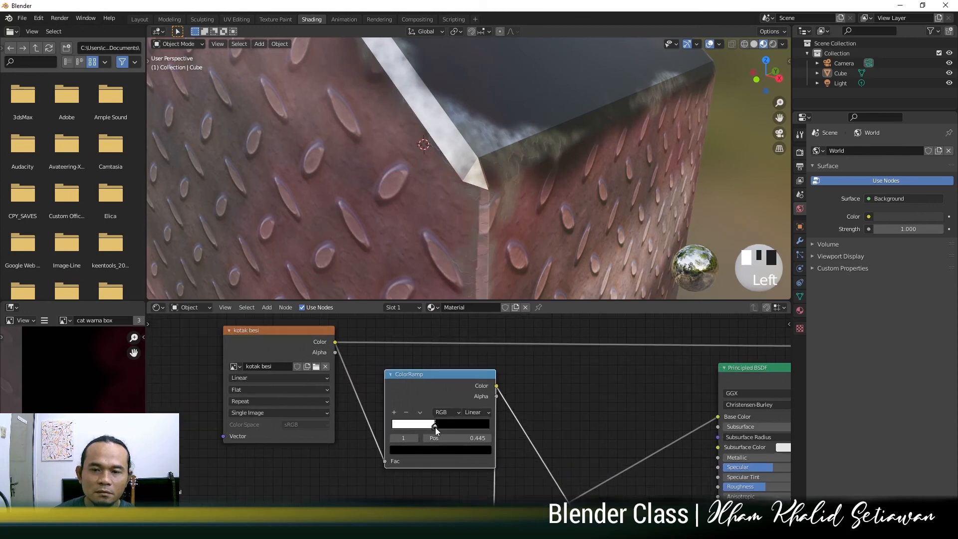
ctrl+shift+click(461, 382)
mouse_move(436, 424)
mouse_down()
mouse_move(420, 428)
mouse_move(445, 427)
mouse_move(423, 427)
mouse_up()
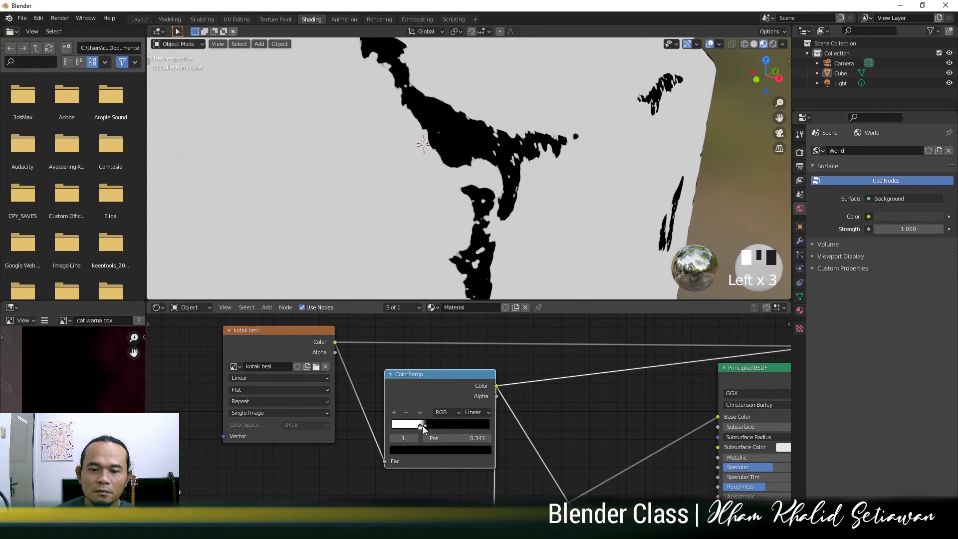
Step: Preview the Bump node's normal output on the box and reduce its strength to about 0.45
scroll(504, 422, down, 3)
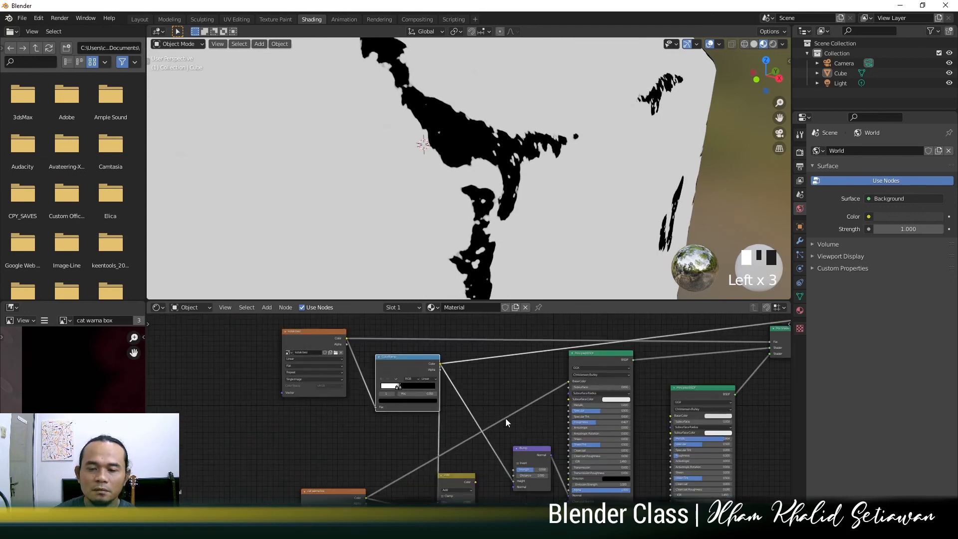
scroll(550, 438, down, 1)
middle_drag(533, 450, 498, 419)
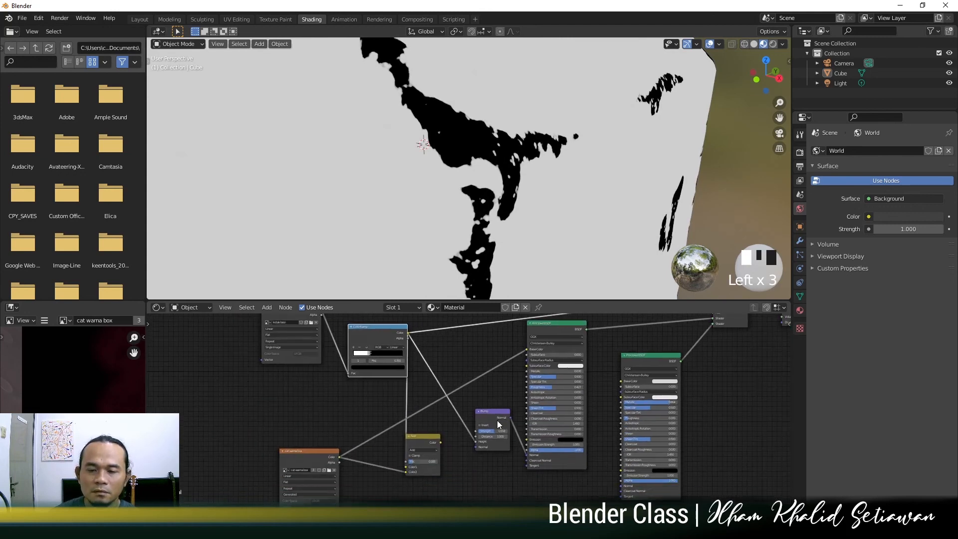
ctrl+shift+click(495, 409)
scroll(496, 413, up, 2)
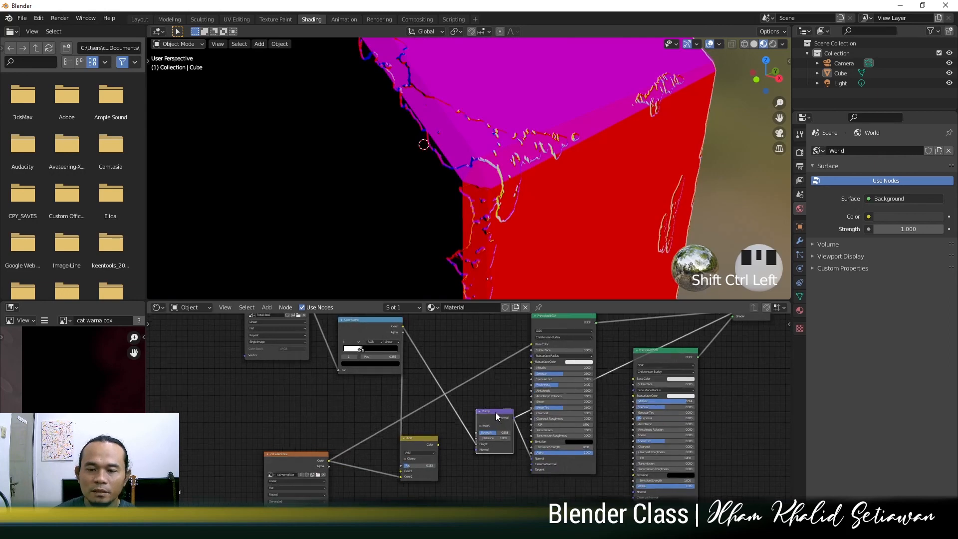
drag(512, 439, 494, 440)
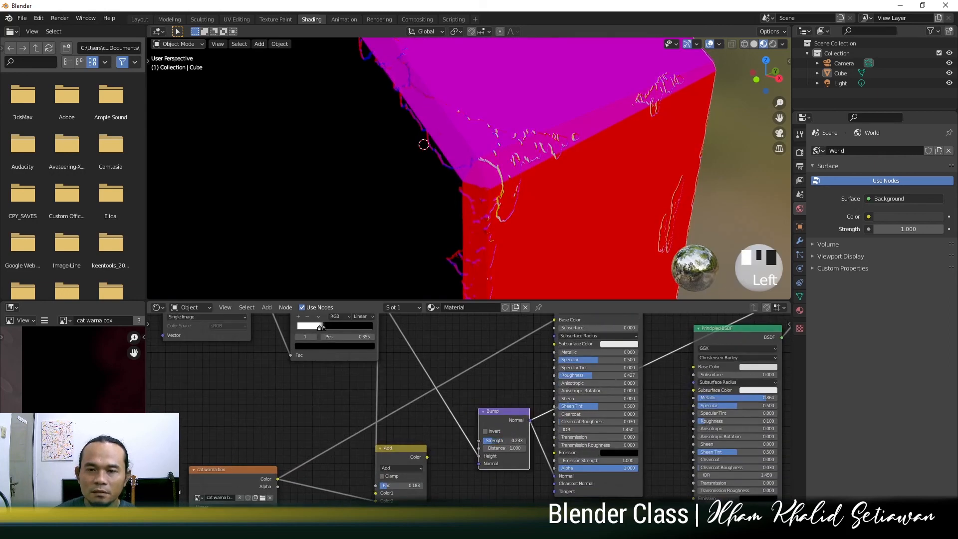
middle_drag(529, 391, 419, 435)
scroll(466, 423, down, 2)
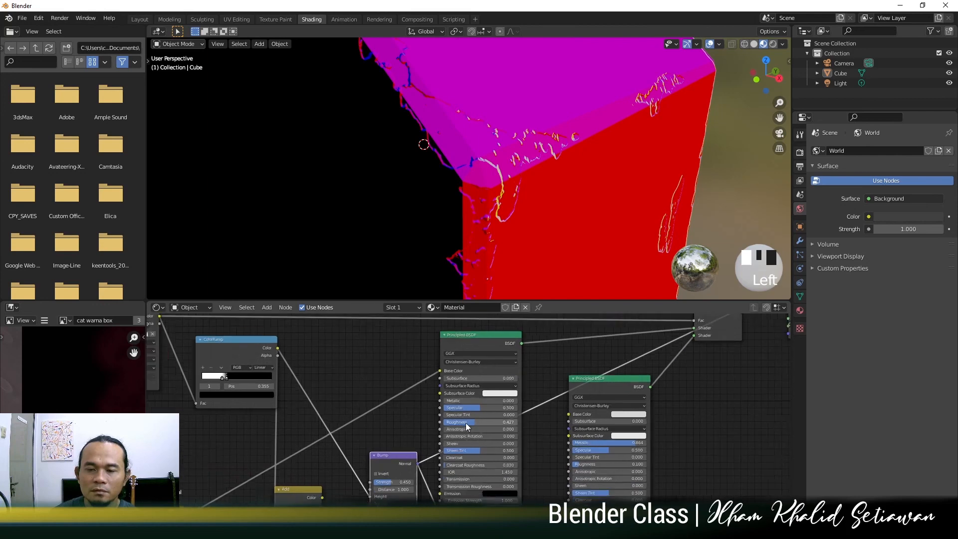
Step: Route the Mix Shader back to the material output to display the full material
scroll(610, 383, down, 1)
middle_drag(673, 338, 592, 393)
ctrl+shift+click(602, 377)
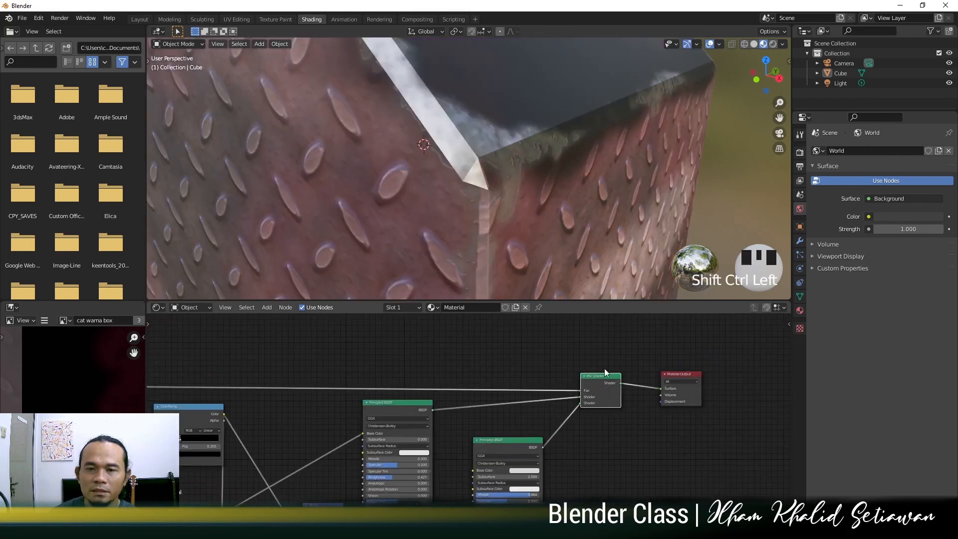
Step: Examine the finished box material from several sides, both close up and at a distance
scroll(541, 198, up, 2)
scroll(541, 199, down, 5)
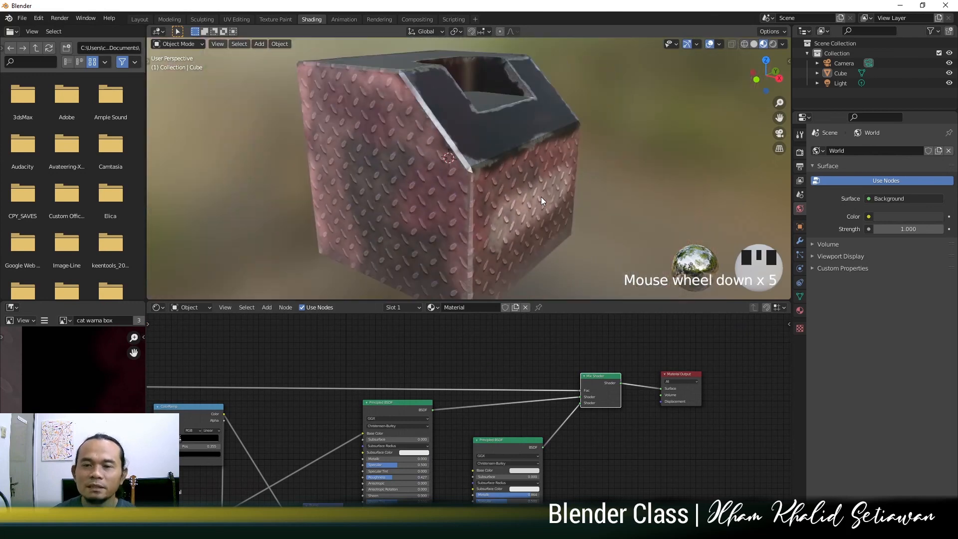
scroll(509, 199, up, 3)
middle_drag(509, 199, 564, 205)
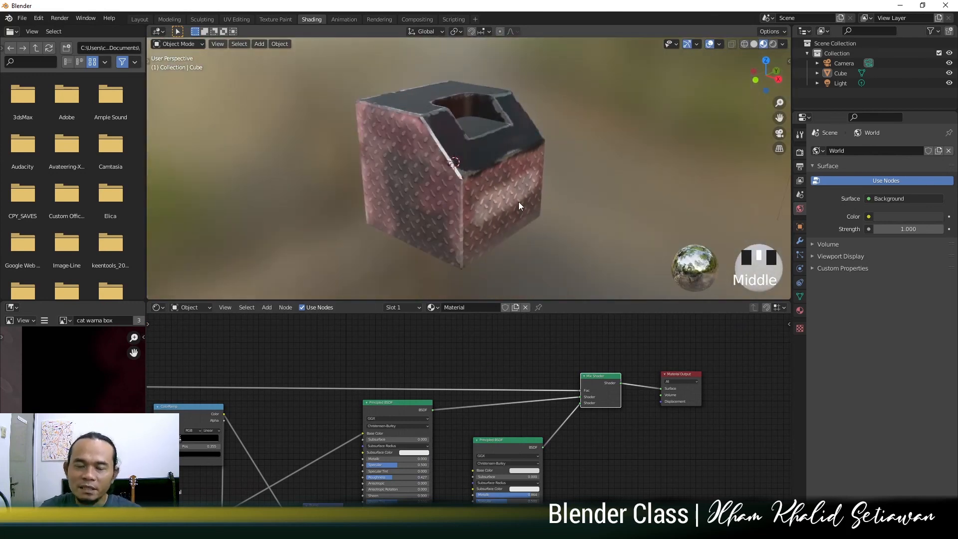
middle_drag(426, 331, 487, 319)
middle_drag(551, 160, 432, 196)
scroll(462, 205, up, 3)
scroll(431, 196, down, 3)
middle_drag(490, 181, 457, 178)
scroll(536, 197, up, 2)
scroll(458, 178, up, 2)
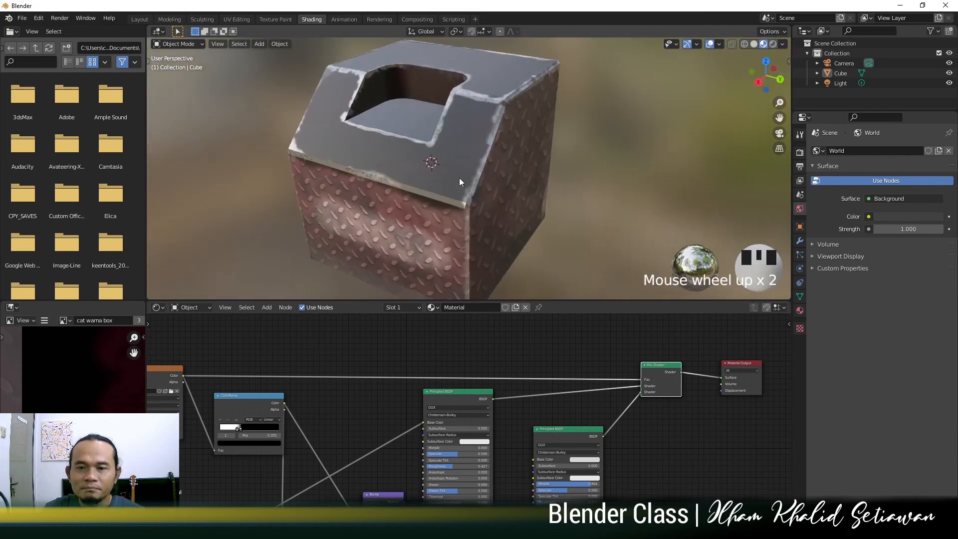
scroll(459, 178, down, 1)
scroll(532, 419, down, 2)
Step: Save the painted cat warna box texture as the PNG image cat warna box.png in the TEXTURE folder
middle_drag(531, 419, 556, 384)
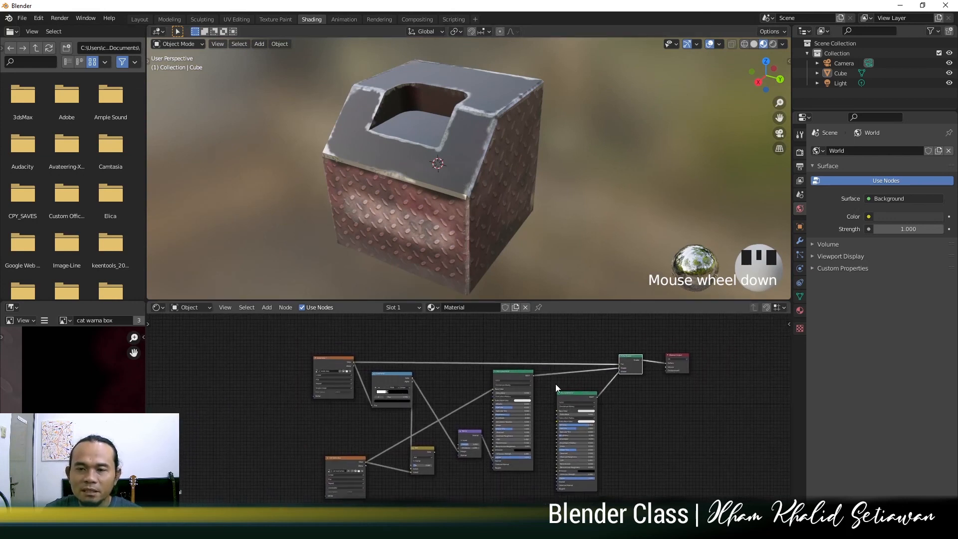
middle_drag(652, 385, 666, 417)
scroll(564, 416, up, 3)
scroll(421, 433, up, 3)
middle_drag(433, 429, 612, 324)
scroll(499, 398, up, 3)
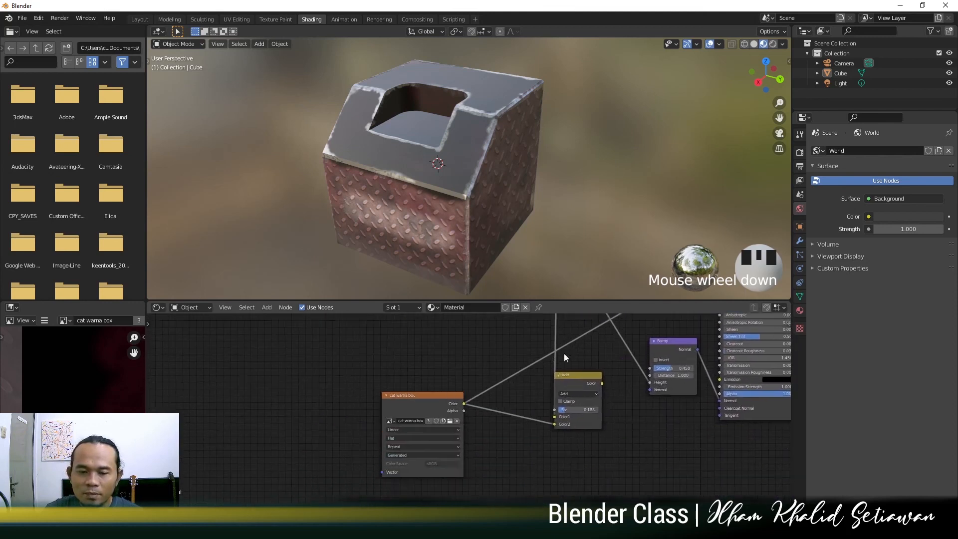
scroll(469, 422, up, 4)
middle_drag(445, 437, 470, 436)
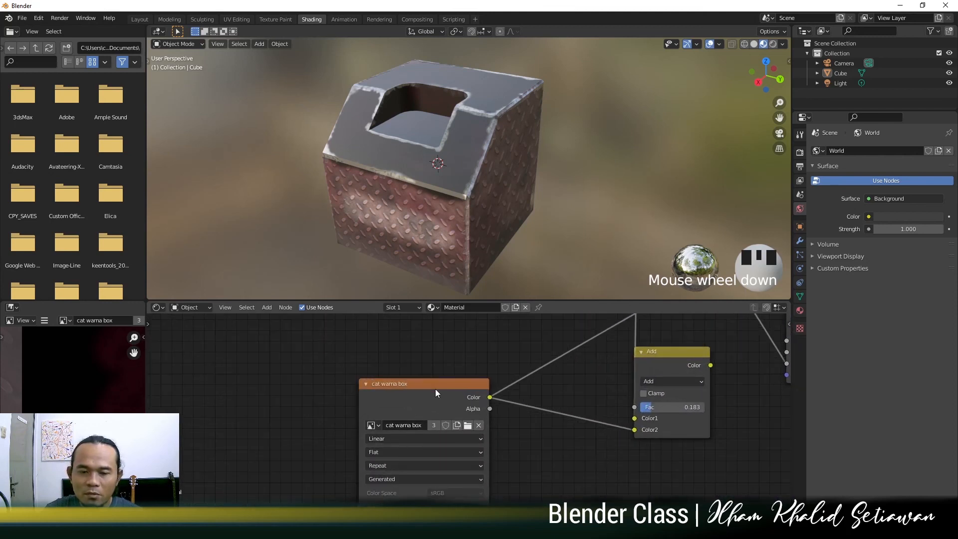
click(418, 382)
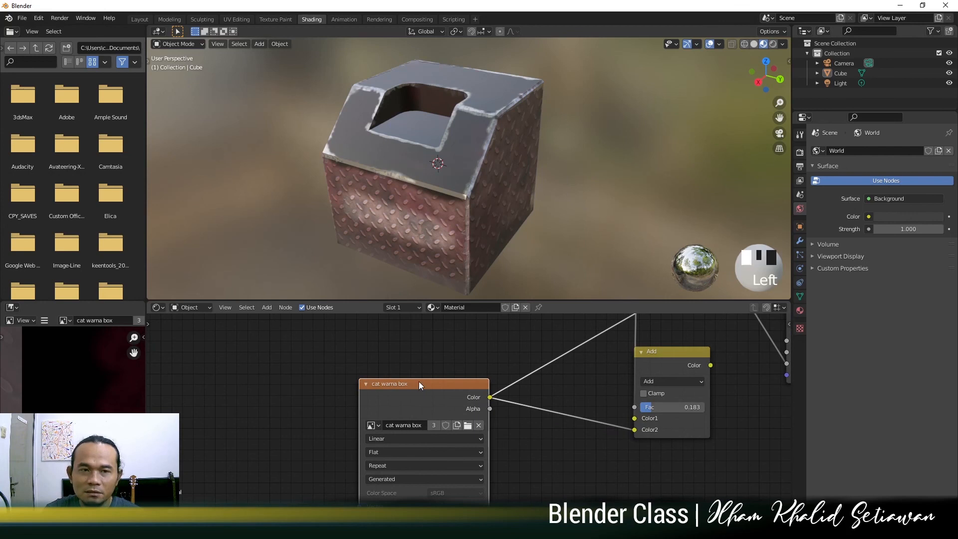
click(240, 20)
click(131, 44)
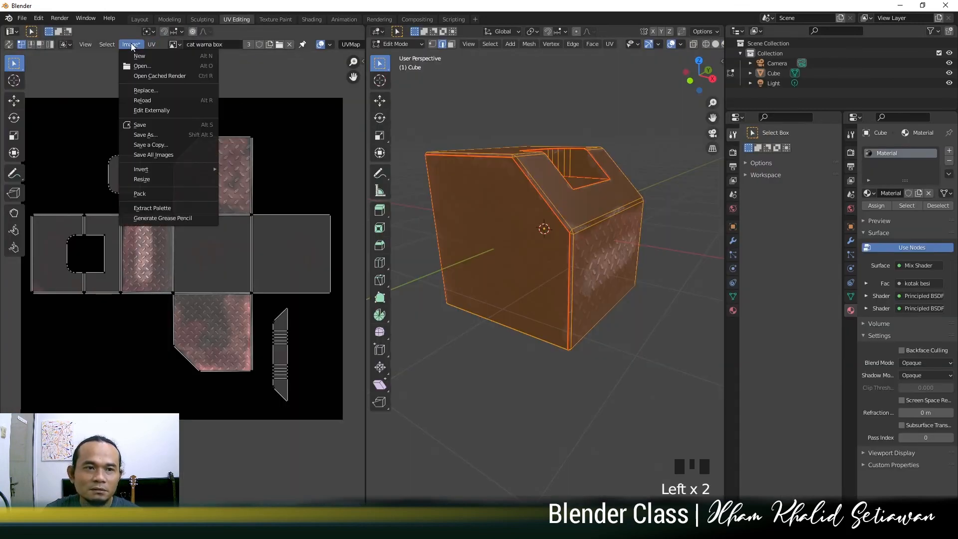
click(154, 124)
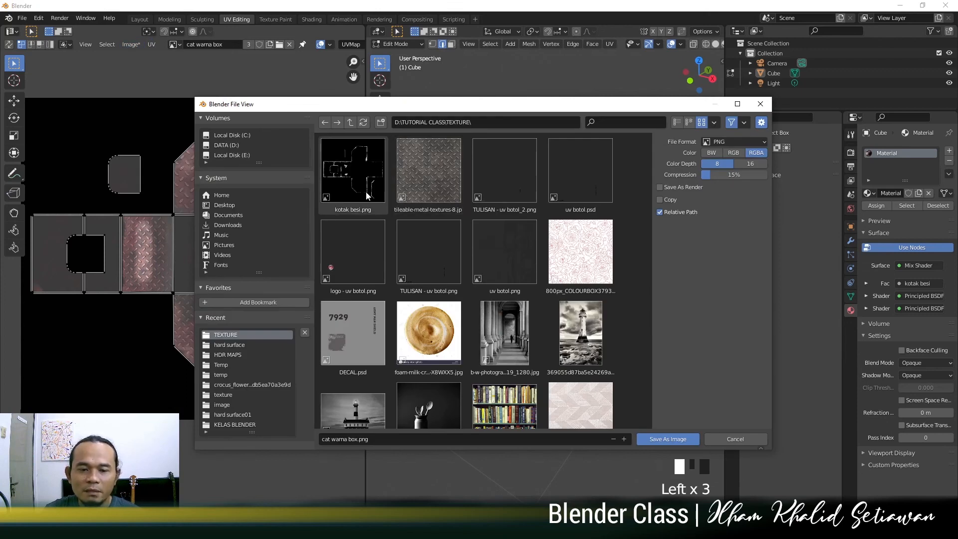
click(674, 439)
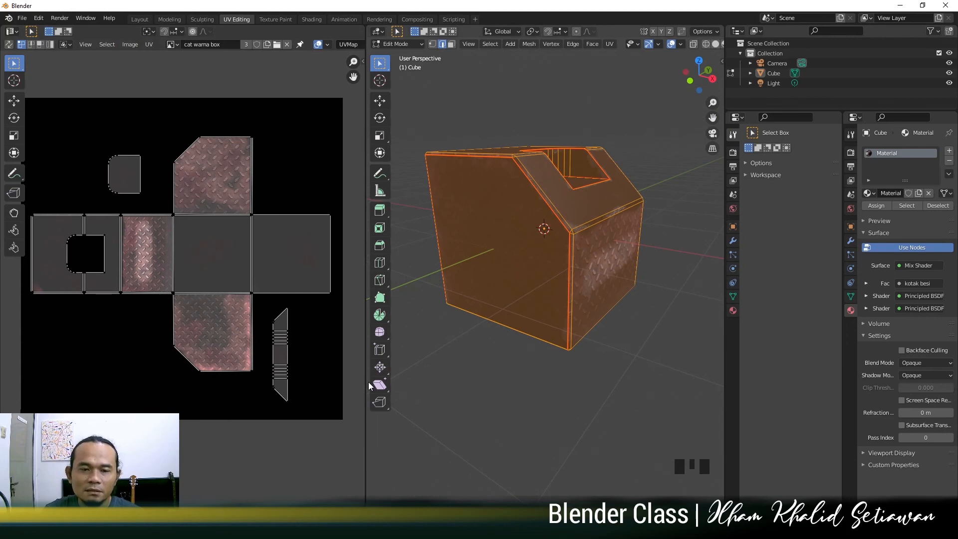
Step: Return the box to Object Mode and widen the 3D viewport by merging the two Properties editors into one
key(Tab)
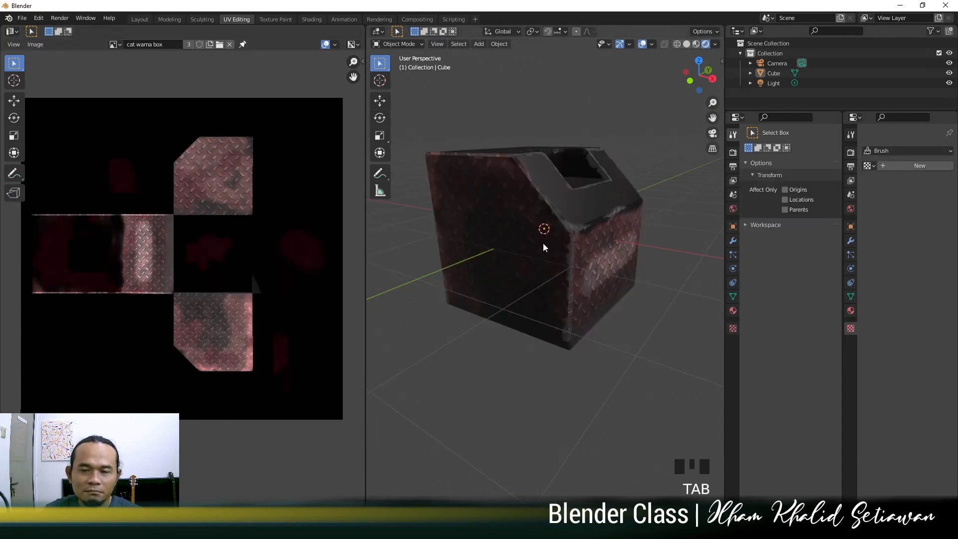
middle_drag(544, 248, 477, 251)
middle_drag(569, 245, 654, 208)
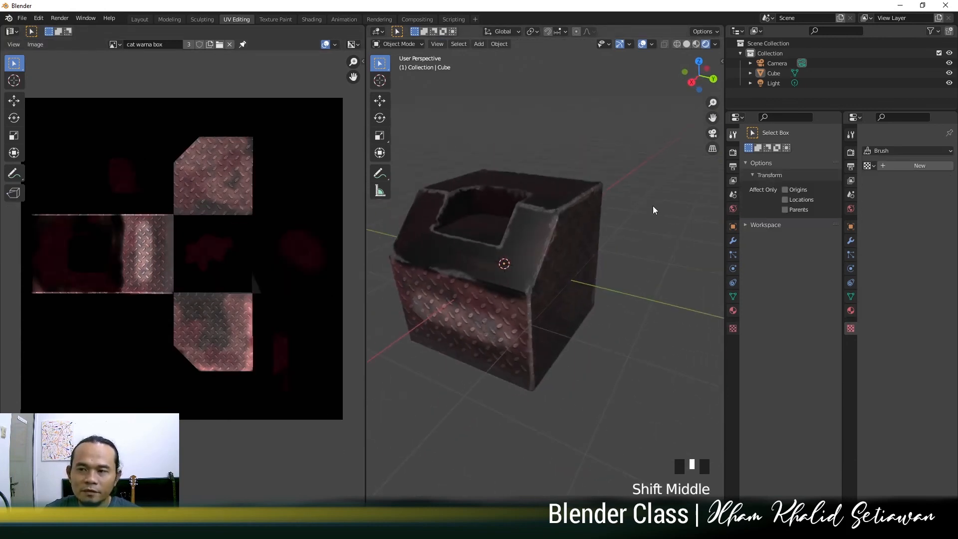
drag(852, 115, 812, 180)
drag(724, 183, 828, 184)
middle_drag(582, 285, 574, 280)
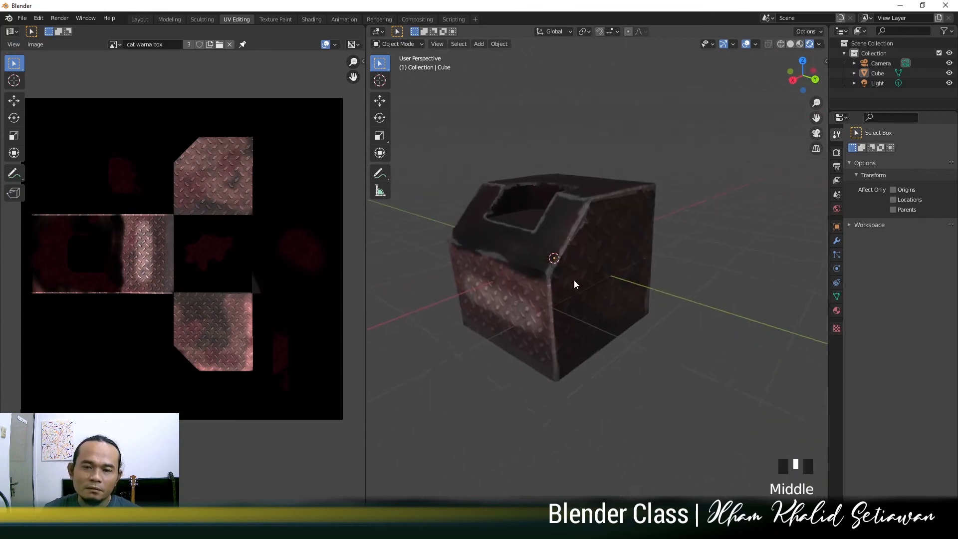
Step: Add a plane mesh at the origin and scale it up into a ground surface around the box
key(shift+a)
mouse_move(575, 279)
click(632, 278)
key(s)
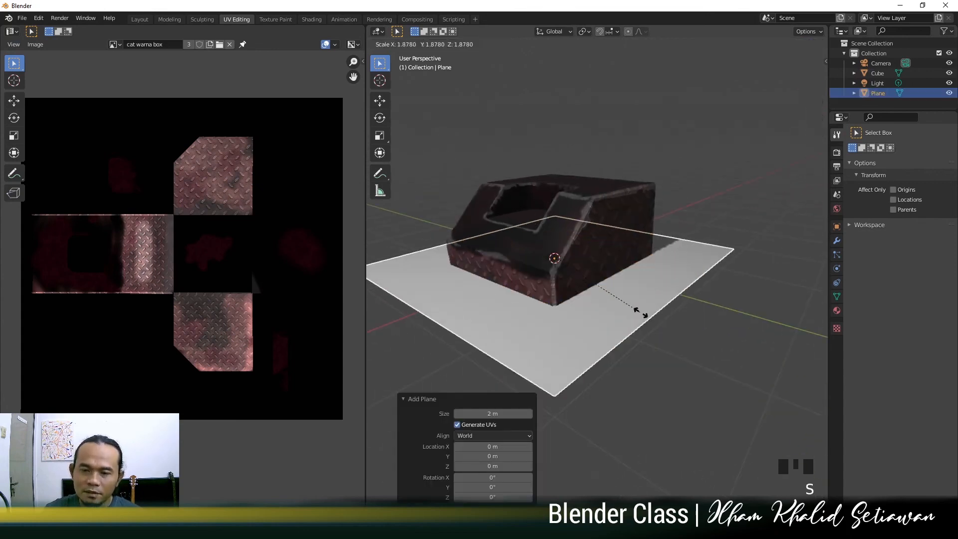
click(635, 282)
Step: Raise the box along Z so that it stands on the ground plane, and check its base up close
click(622, 309)
key(g)
key(z)
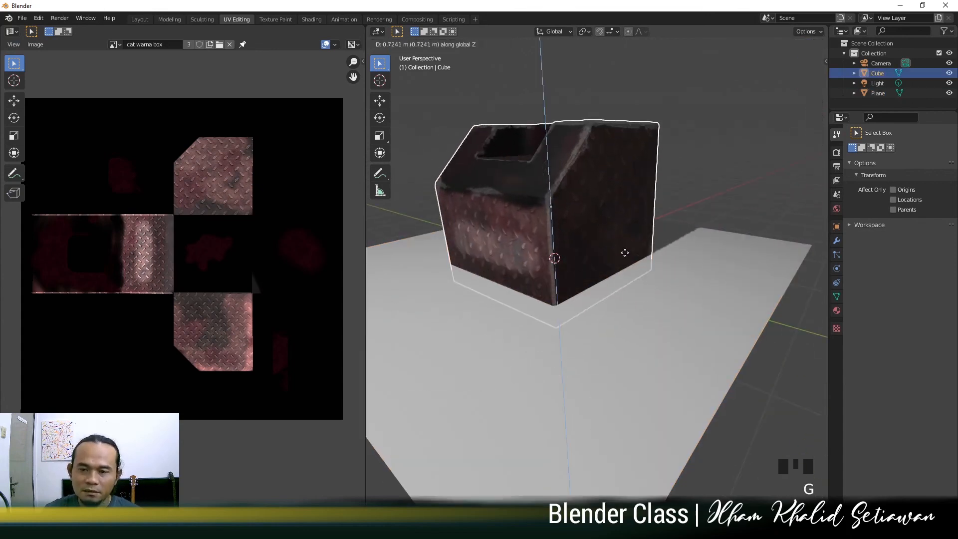
click(623, 230)
click(729, 187)
middle_drag(730, 187, 545, 257)
scroll(545, 257, up, 4)
scroll(607, 380, down, 3)
middle_drag(606, 380, 518, 334)
scroll(593, 334, up, 3)
click(599, 324)
Step: Switch to the Blender window with vehicle_texturing.blend and select the motorcycle's main body shell
mouse_move(403, 530)
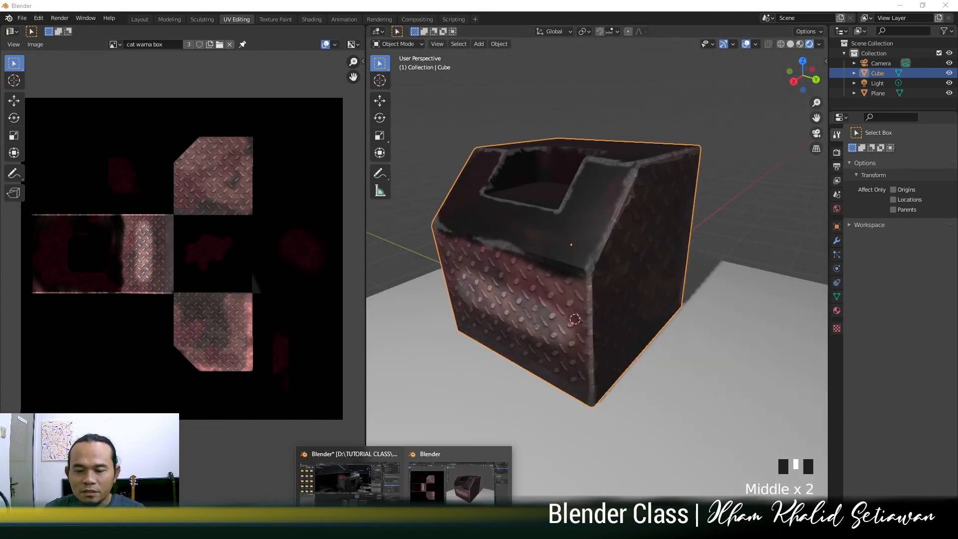
click(350, 480)
middle_drag(449, 250, 373, 226)
scroll(373, 227, down, 2)
scroll(426, 229, down, 3)
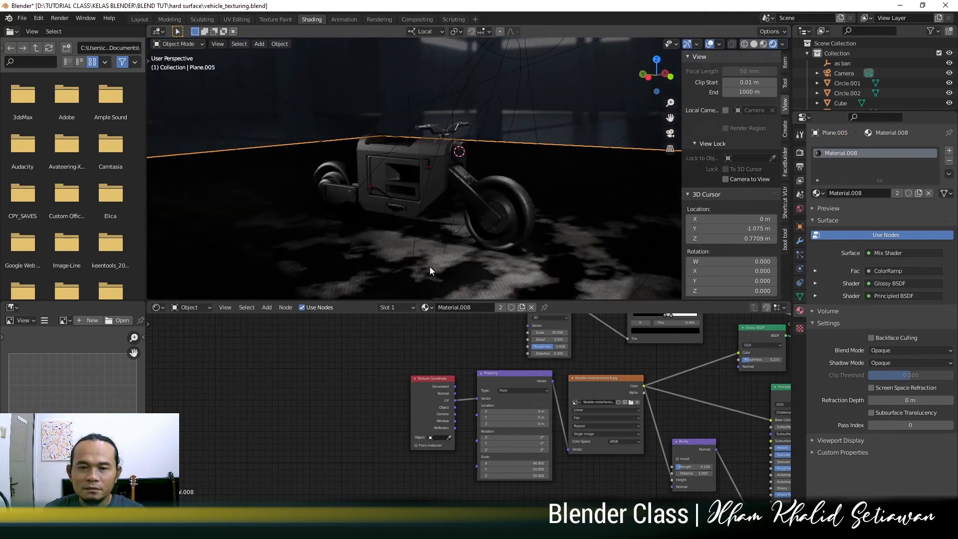
scroll(430, 197, up, 5)
mouse_move(429, 196)
middle_down()
mouse_move(422, 199)
mouse_move(442, 187)
middle_up()
click(442, 188)
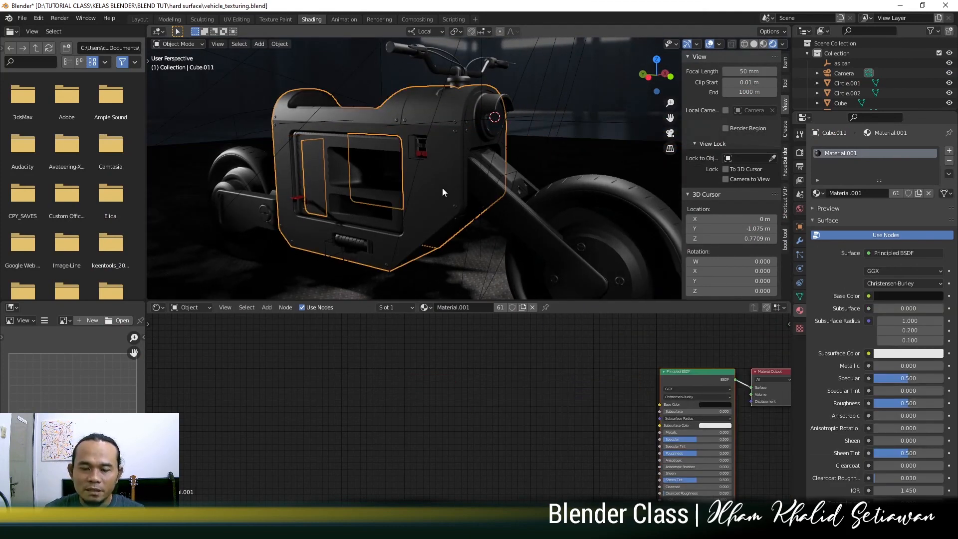
Step: Isolate the body shell in local view and display it in Material Preview shading
key(KP_Divide)
key(z)
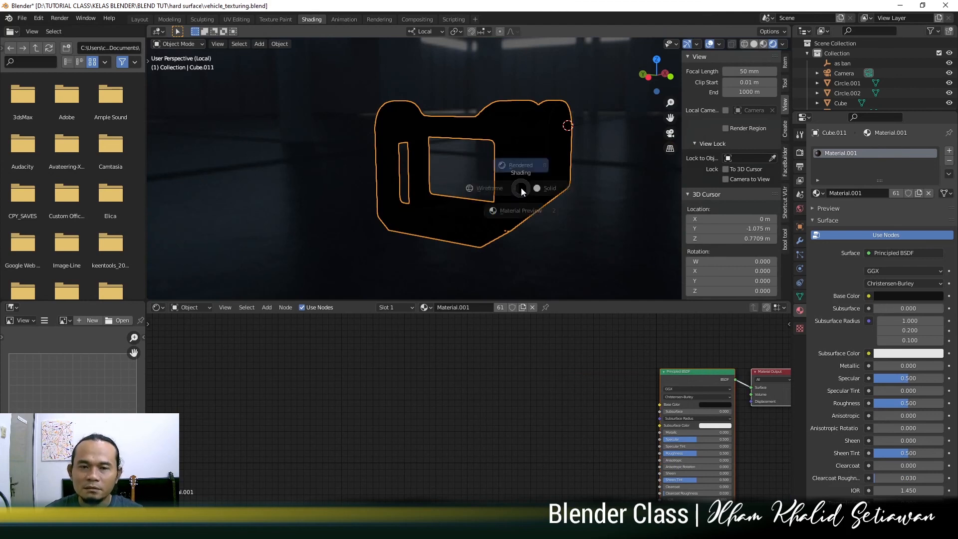
click(534, 244)
mouse_move(534, 244)
middle_down()
mouse_move(523, 204)
mouse_move(388, 235)
mouse_move(381, 218)
mouse_move(504, 215)
middle_up()
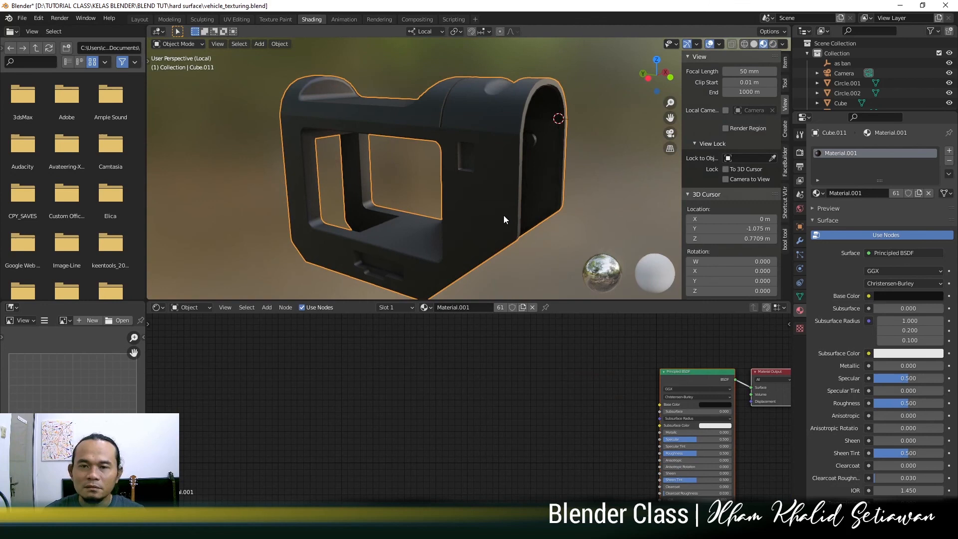
scroll(504, 214, up, 5)
middle_drag(407, 190, 448, 155)
scroll(477, 190, down, 4)
click(597, 199)
click(489, 160)
scroll(465, 192, up, 3)
middle_drag(517, 184, 494, 190)
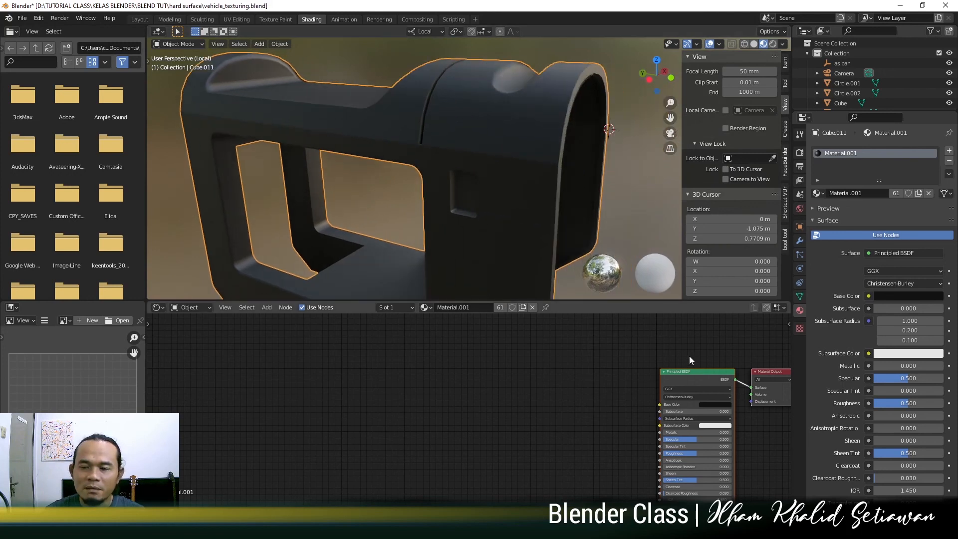
Step: Replace the body shell's material with the existing "panting" material
key(g)
click(585, 355)
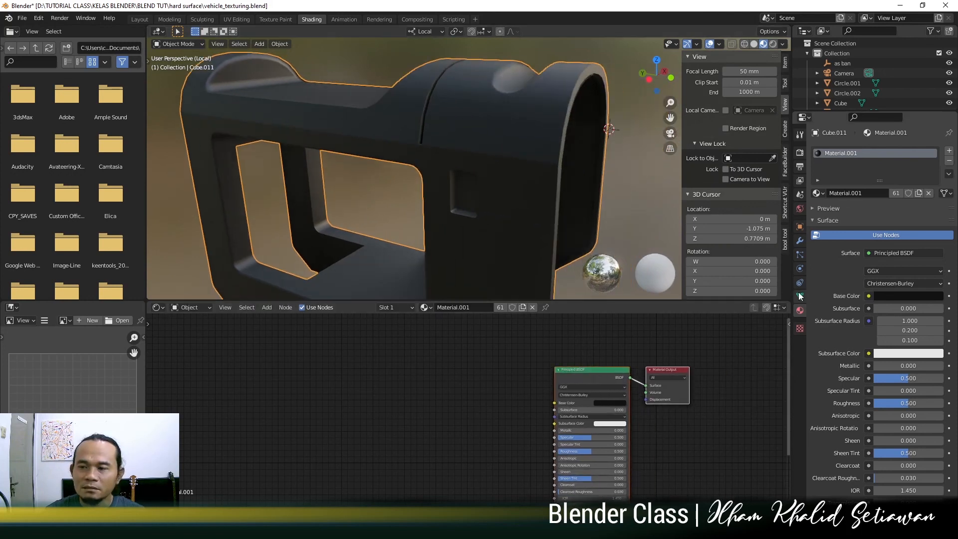
click(816, 193)
scroll(846, 274, down, 5)
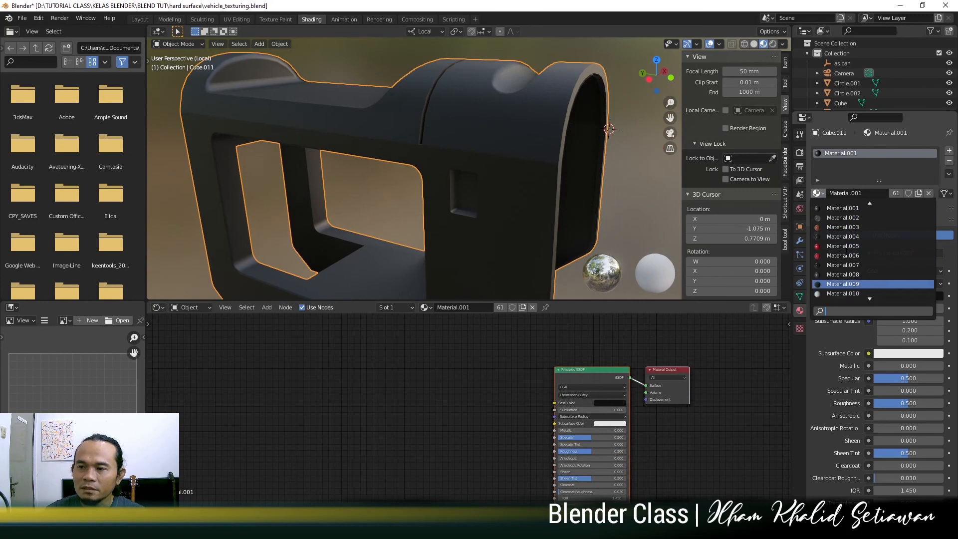
click(841, 293)
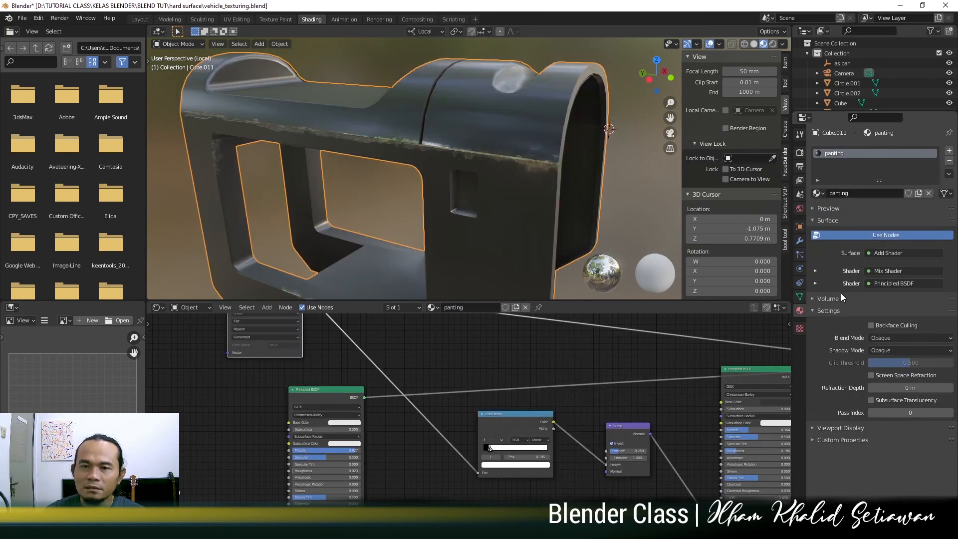
Step: Inspect the worn edges of the panting material on the body, both isolated and outside local view on the whole motorcycle
middle_drag(438, 146, 469, 172)
scroll(486, 156, down, 3)
scroll(480, 172, up, 3)
scroll(461, 170, up, 4)
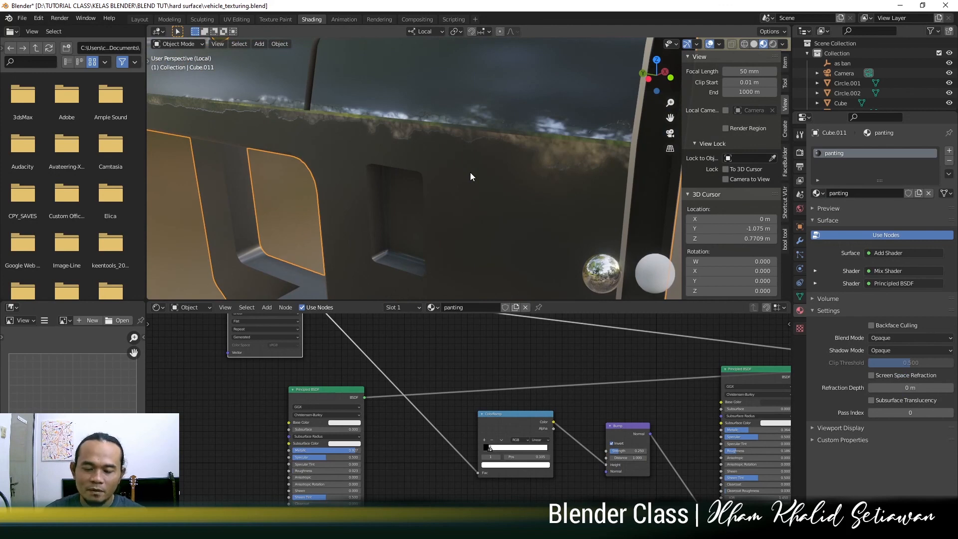
key(KP_Divide)
scroll(470, 172, down, 3)
click(584, 133)
scroll(484, 135, up, 7)
shift+middle_drag(485, 136, 546, 185)
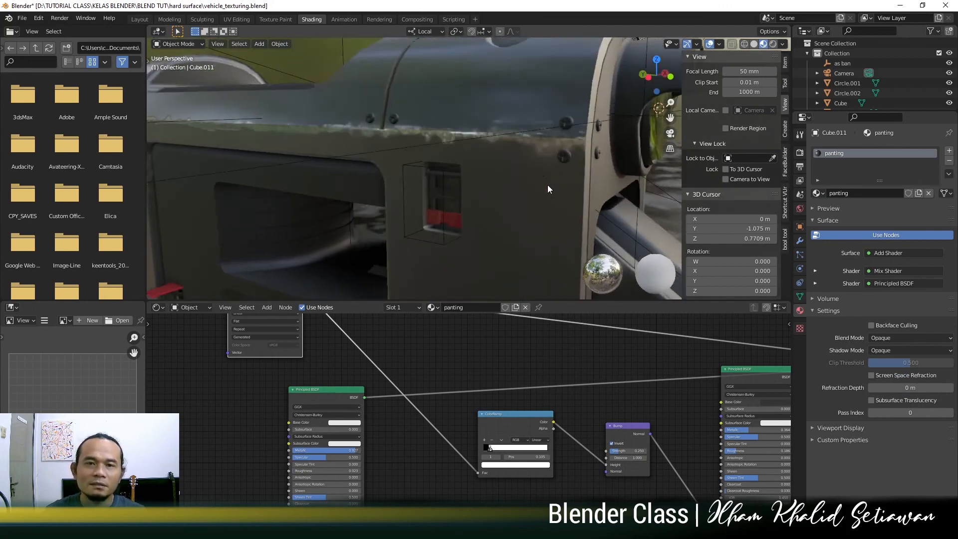
scroll(529, 185, up, 2)
mouse_move(479, 187)
middle_down()
mouse_move(584, 178)
mouse_move(472, 174)
mouse_move(515, 181)
mouse_move(494, 182)
mouse_move(464, 156)
mouse_move(499, 152)
mouse_move(483, 178)
mouse_move(469, 179)
mouse_move(459, 155)
mouse_move(468, 160)
middle_up()
scroll(576, 180, up, 5)
scroll(474, 172, down, 5)
scroll(483, 178, down, 2)
Step: Check the motorcycle in Solid shading and in Rendered shading, leaving the viewport in Rendered
key(z)
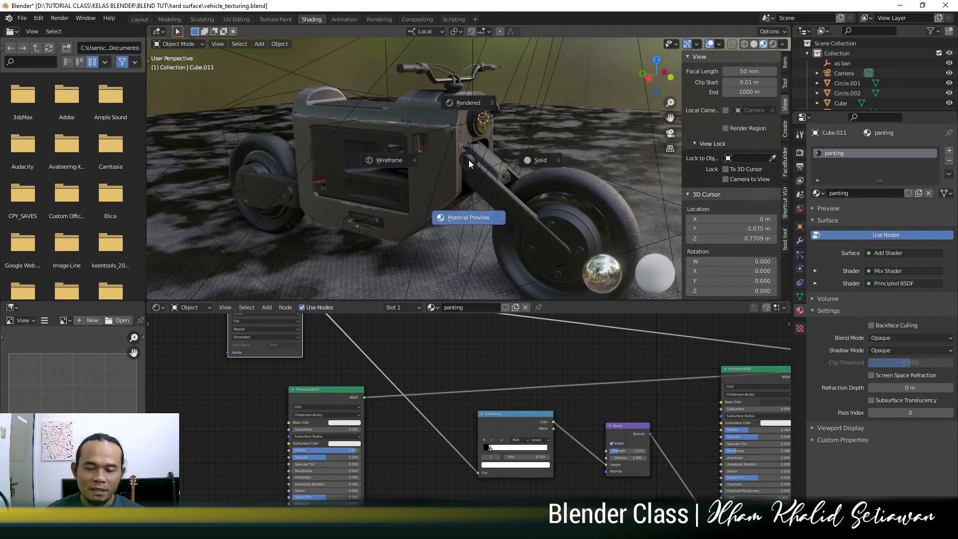
click(540, 159)
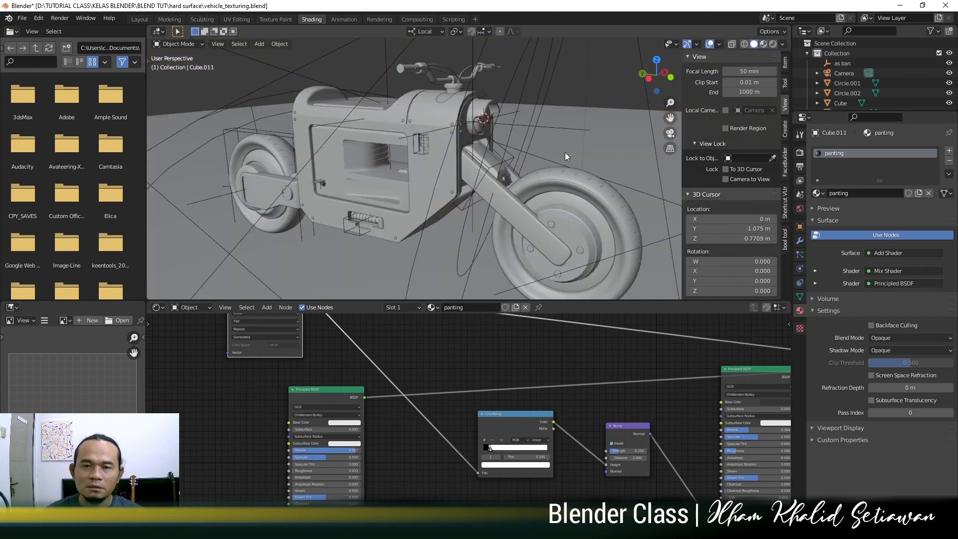
key(z)
click(511, 121)
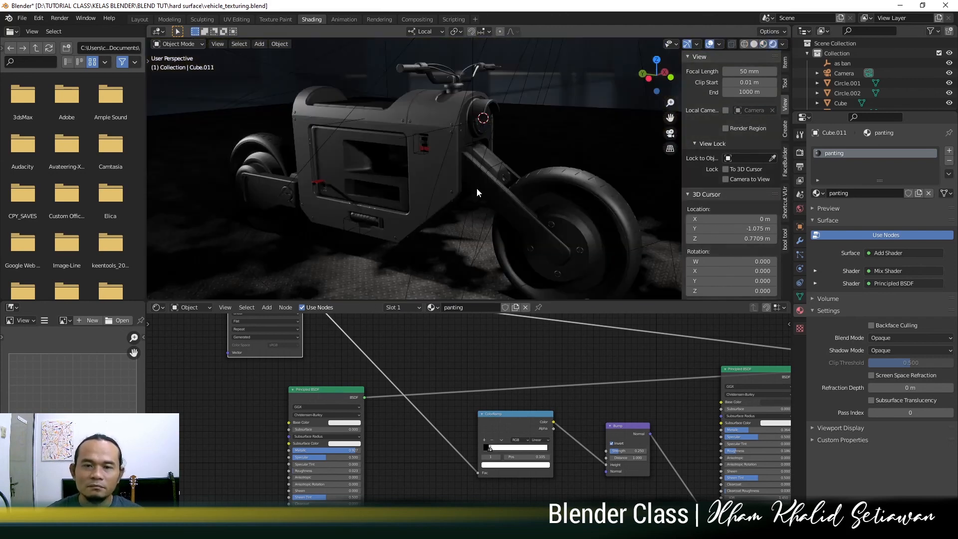
middle_drag(472, 189, 442, 179)
scroll(442, 179, up, 5)
scroll(442, 178, down, 5)
mouse_move(457, 215)
middle_down()
mouse_move(468, 220)
mouse_move(466, 203)
middle_up()
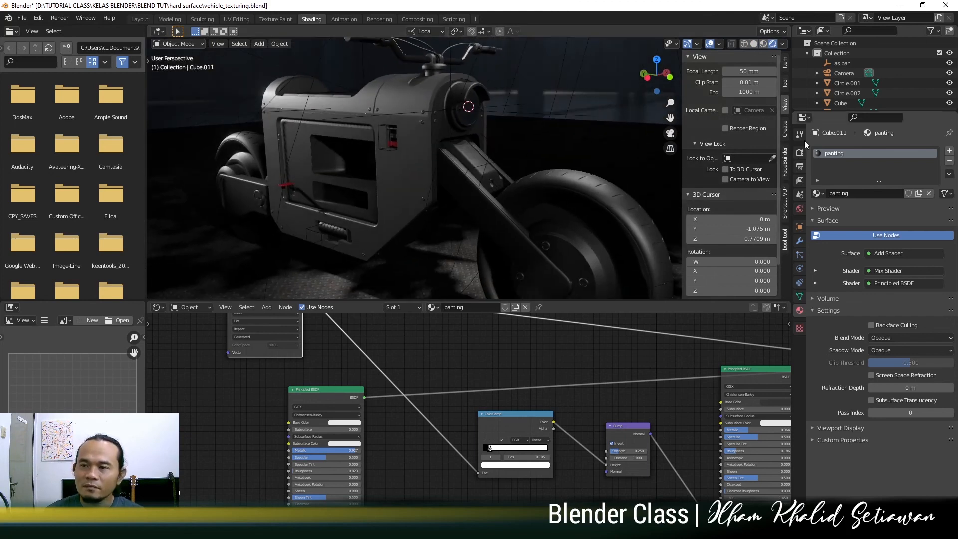
Step: Set the render engine to Cycles and examine the painted body shell up close in the rendered view
click(800, 152)
click(880, 151)
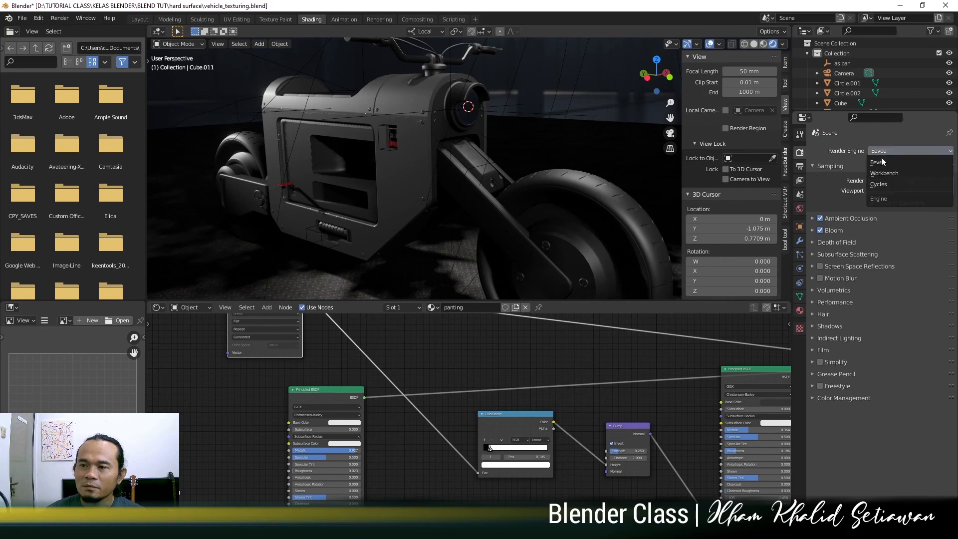
click(879, 184)
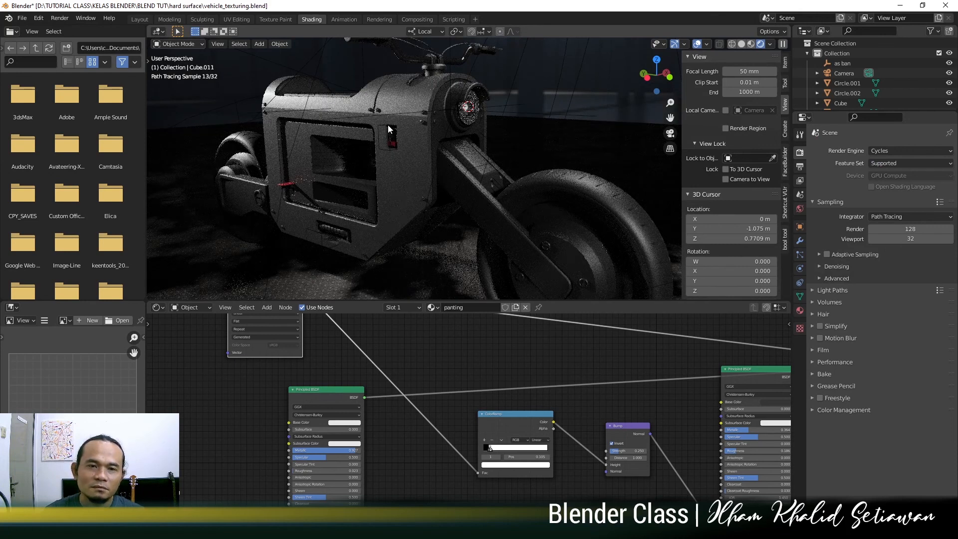
middle_drag(387, 124, 439, 184)
scroll(439, 184, up, 4)
scroll(439, 223, down, 1)
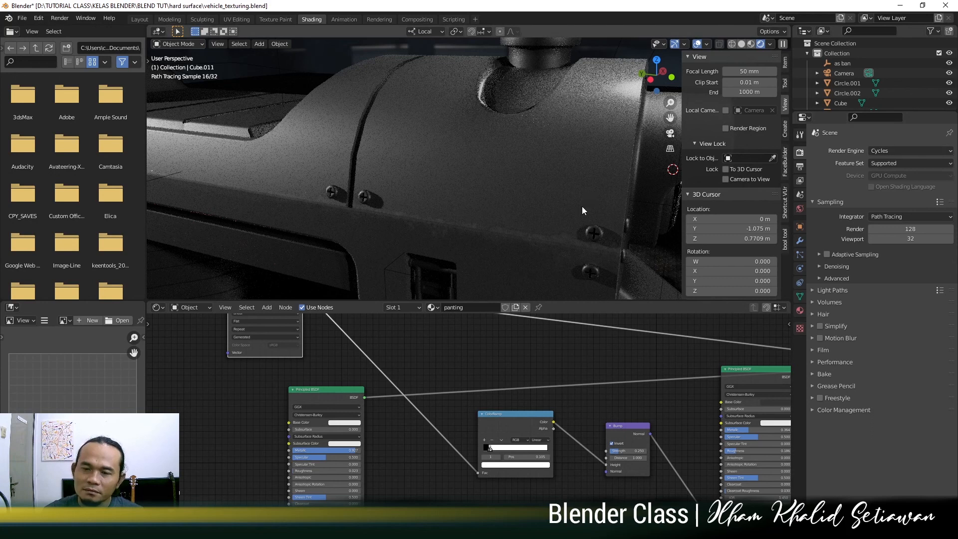
Step: Set the render engine back to Eevee and view the whole motorcycle
click(919, 151)
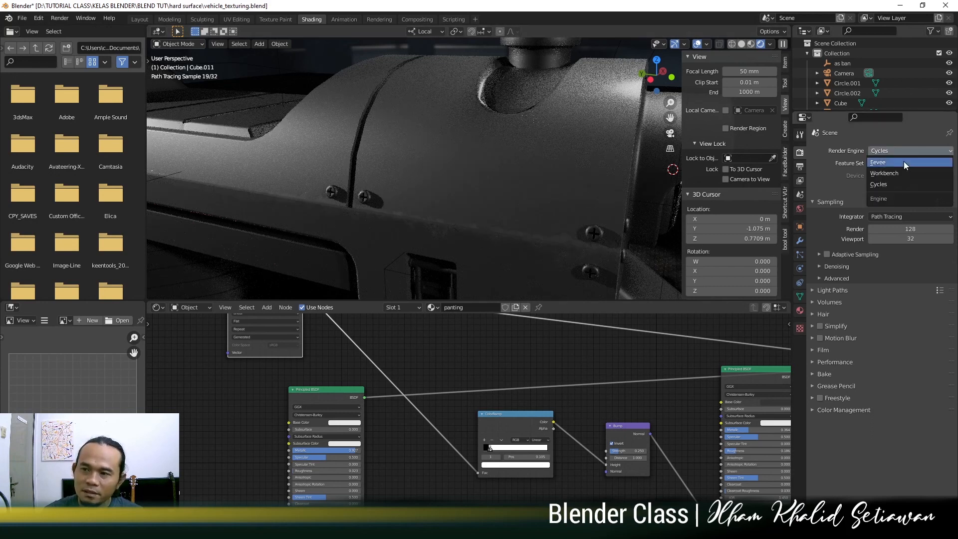
click(889, 162)
scroll(556, 174, down, 10)
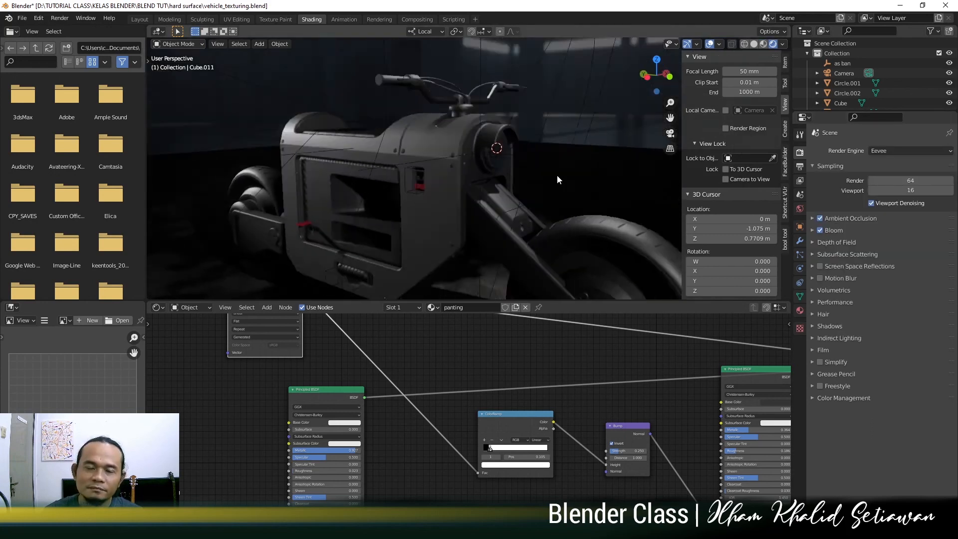
Step: Bring the motorcycle's main body shell into the UV Editing workspace in Edit Mode and examine its unwrapped islands up close
middle_drag(554, 190, 583, 176)
scroll(584, 176, up, 3)
click(493, 184)
middle_drag(519, 186, 459, 195)
key(Tab)
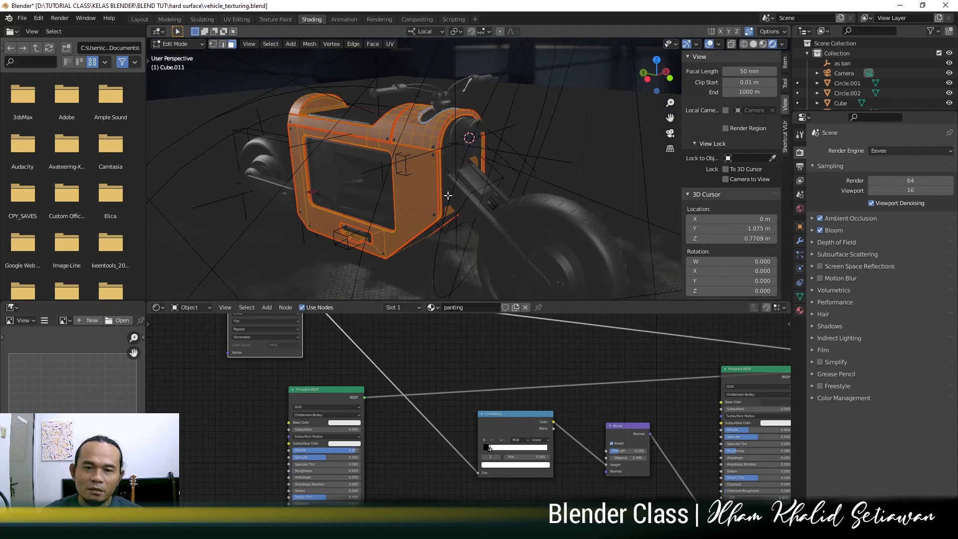
click(248, 20)
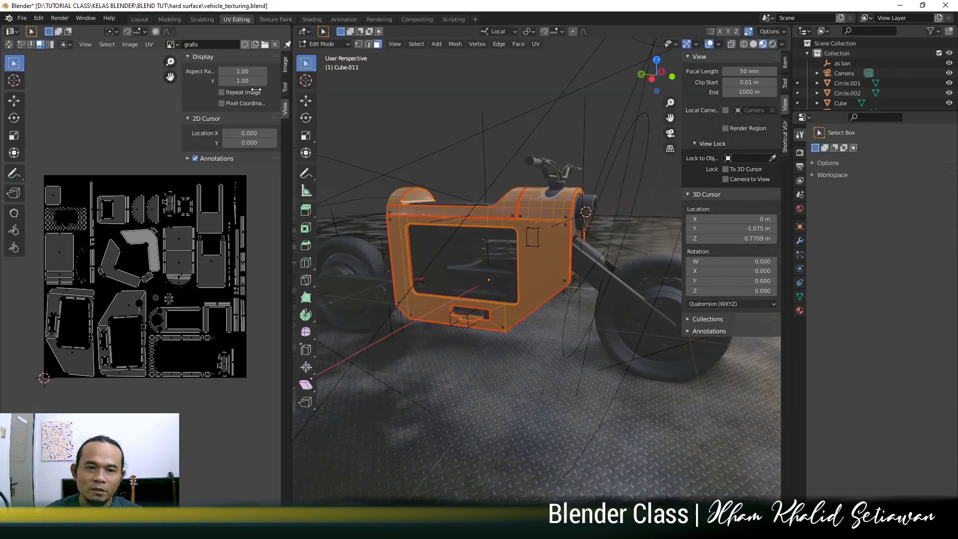
scroll(184, 273, up, 5)
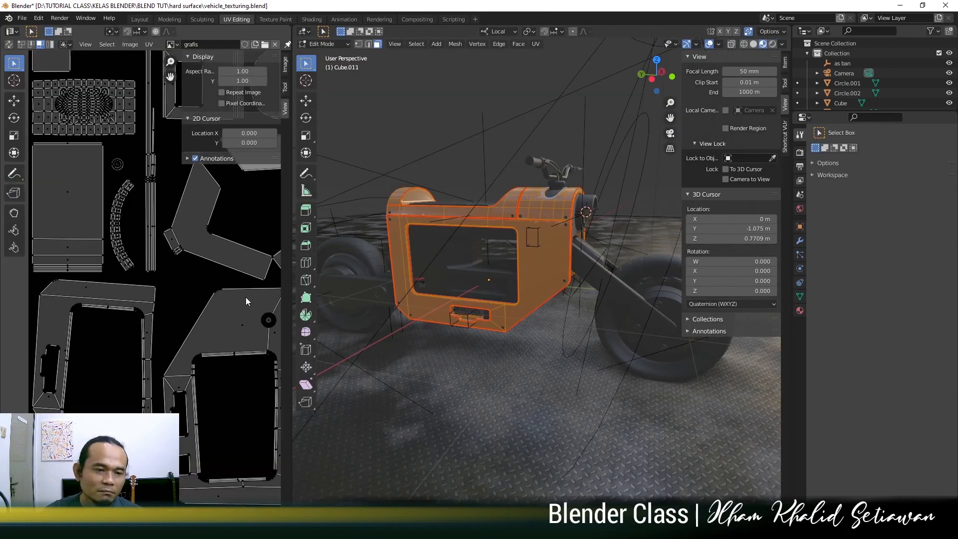
scroll(213, 241, down, 6)
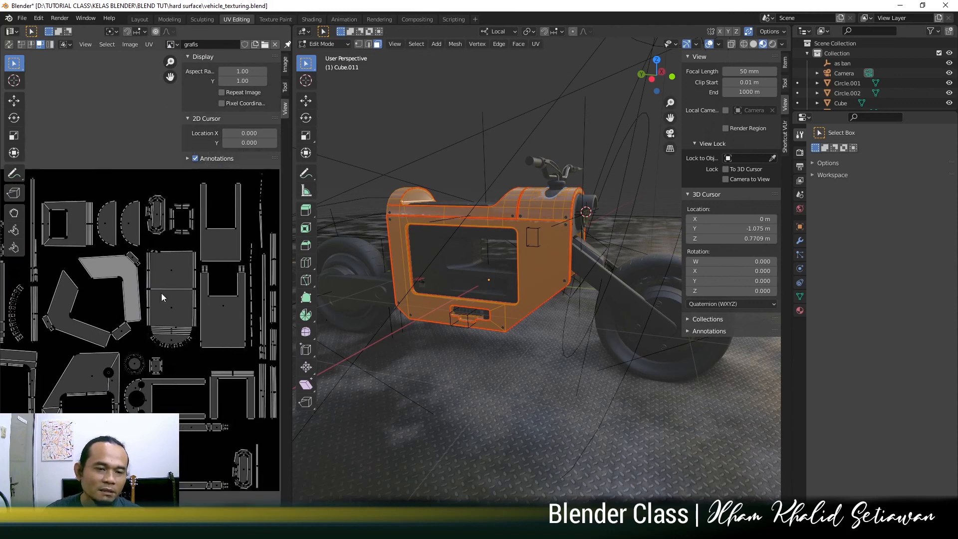
Step: Examine the UV layout of the front wheel's rim in Edit Mode and return to Object Mode
key(Tab)
click(671, 300)
key(Tab)
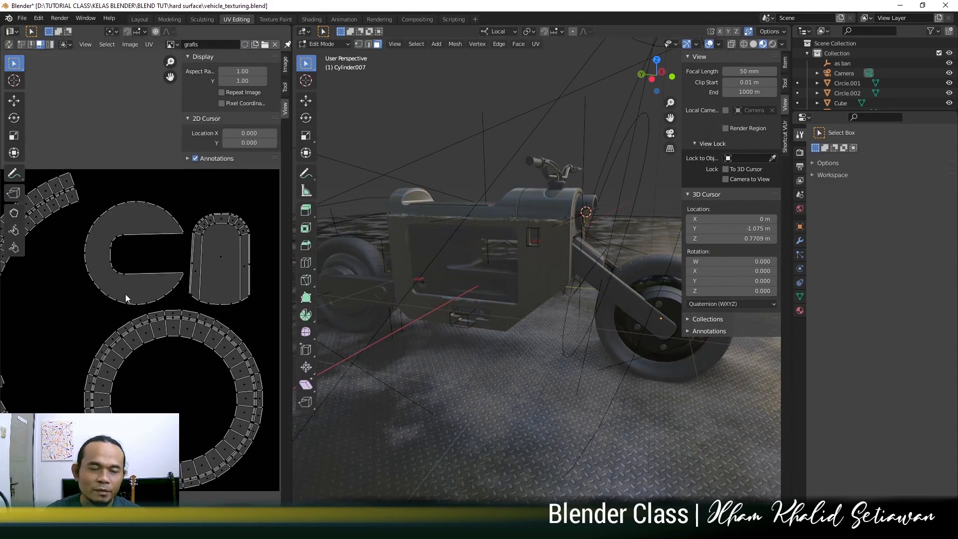
scroll(125, 294, down, 4)
middle_drag(546, 314, 329, 298)
scroll(433, 296, up, 2)
middle_drag(434, 297, 523, 309)
scroll(528, 307, up, 2)
key(Tab)
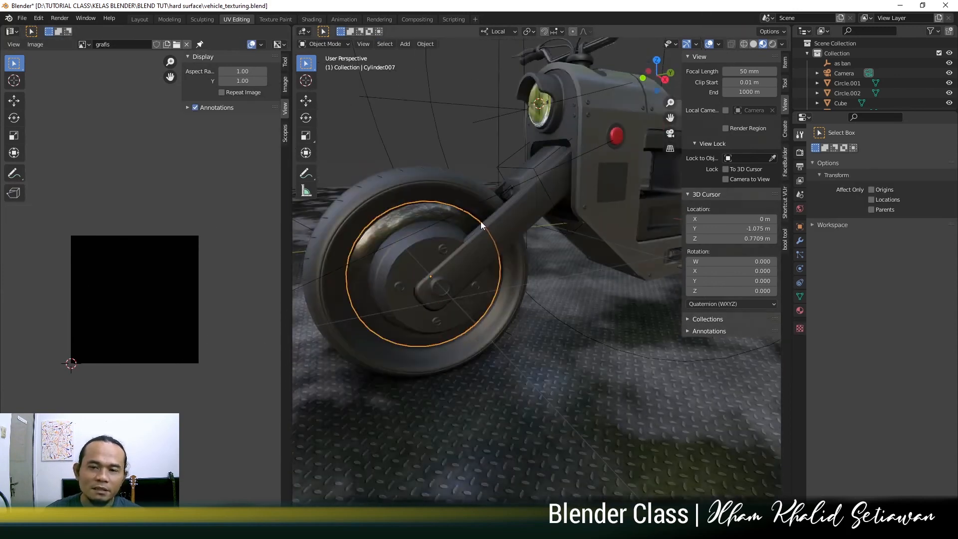
Step: Examine the UV layout of the front fork arm in Edit Mode and return to Object Mode
middle_drag(481, 220, 498, 197)
click(488, 199)
key(Tab)
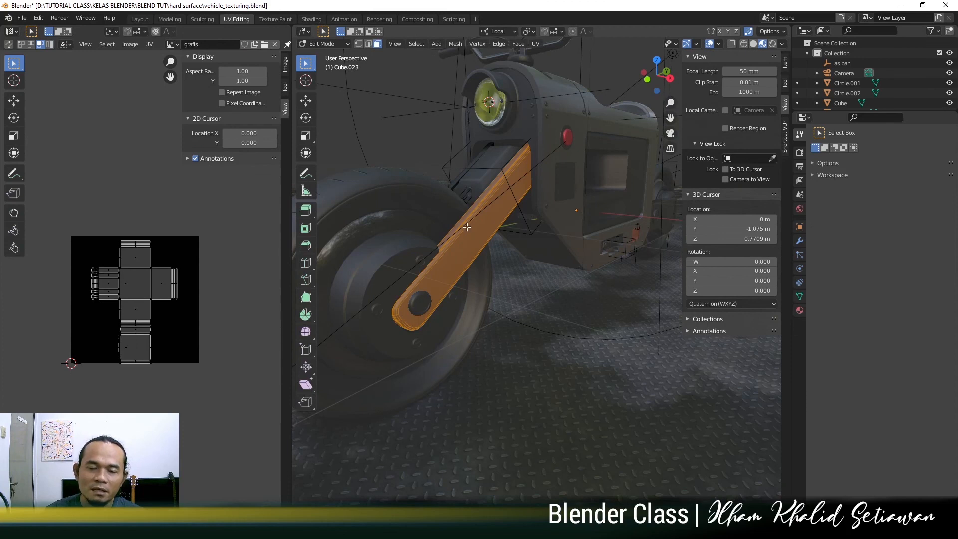
scroll(471, 223, up, 3)
key(Tab)
Step: Inspect the worn edges around the body's side opening up close, then the whole motorcycle with nothing selected
scroll(524, 207, down, 3)
middle_drag(567, 197, 472, 276)
click(487, 228)
scroll(472, 276, up, 5)
shift+middle_drag(417, 322, 507, 309)
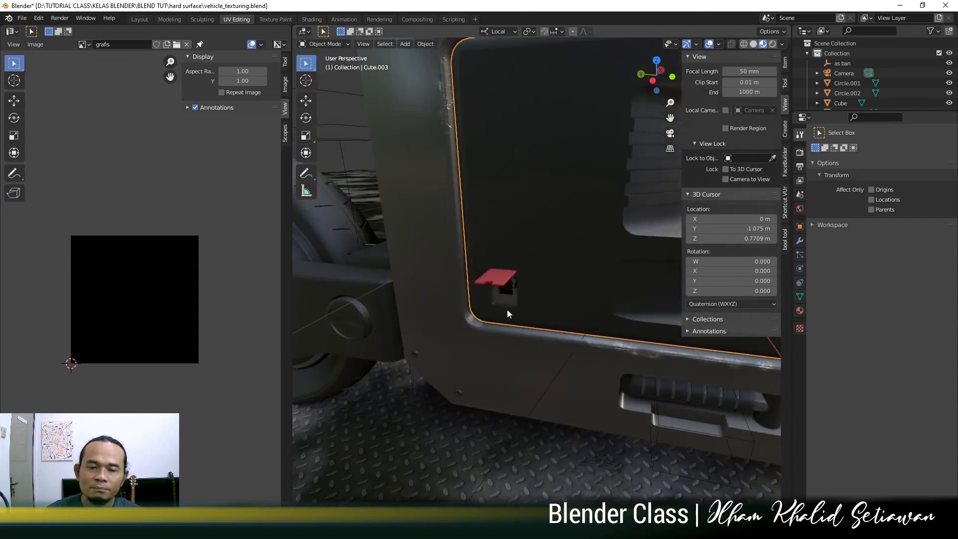
scroll(507, 309, down, 4)
middle_drag(570, 259, 481, 259)
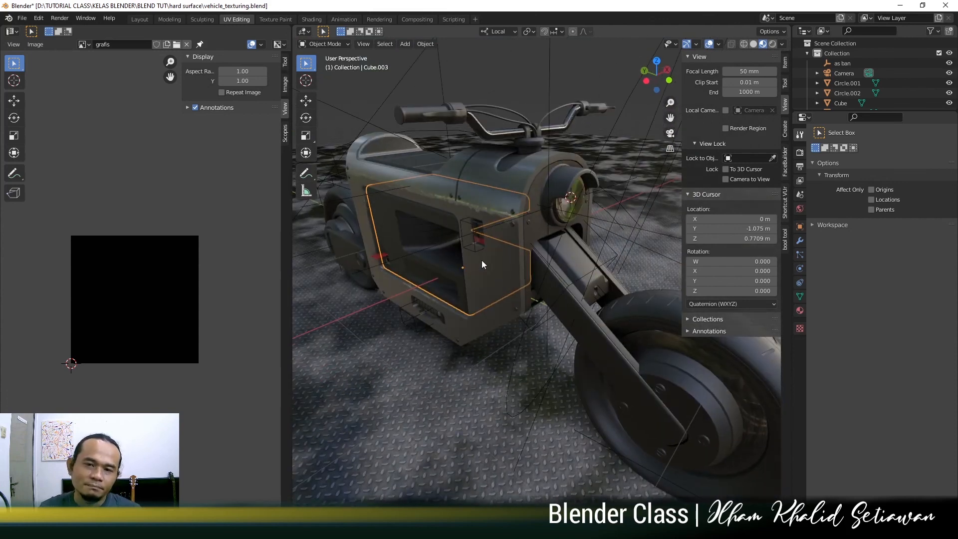
click(592, 61)
mouse_move(535, 163)
middle_down()
mouse_move(561, 148)
mouse_move(519, 181)
mouse_move(544, 181)
middle_up()
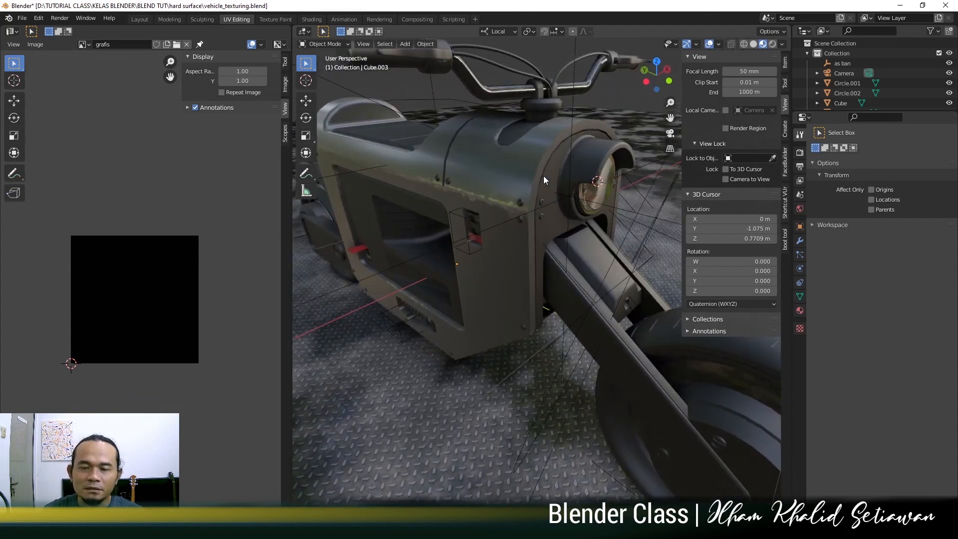